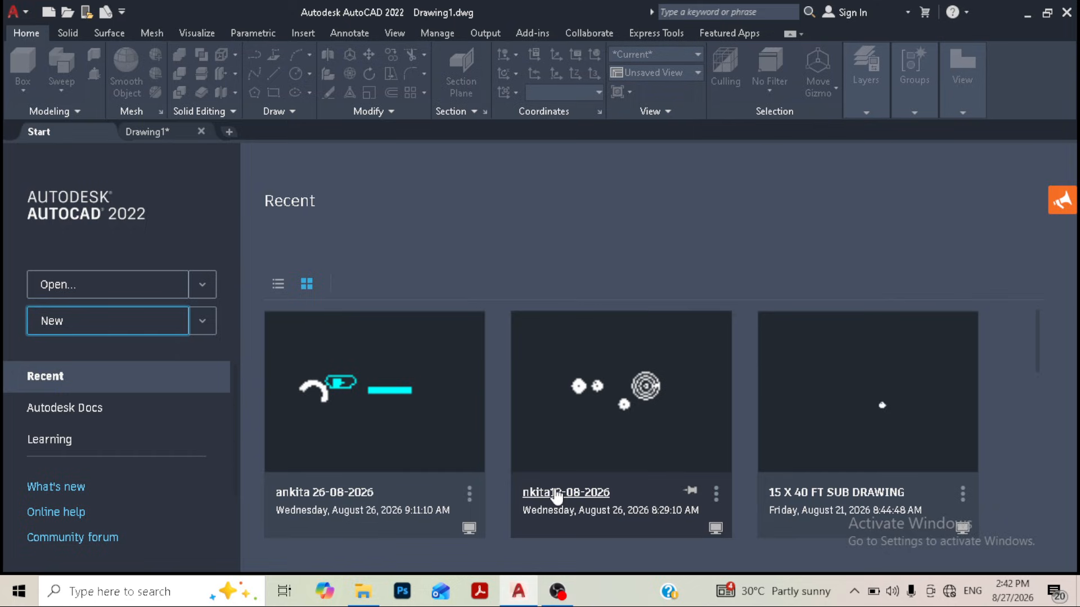
Step: Switch to the Drawing1 drawing
click(156, 132)
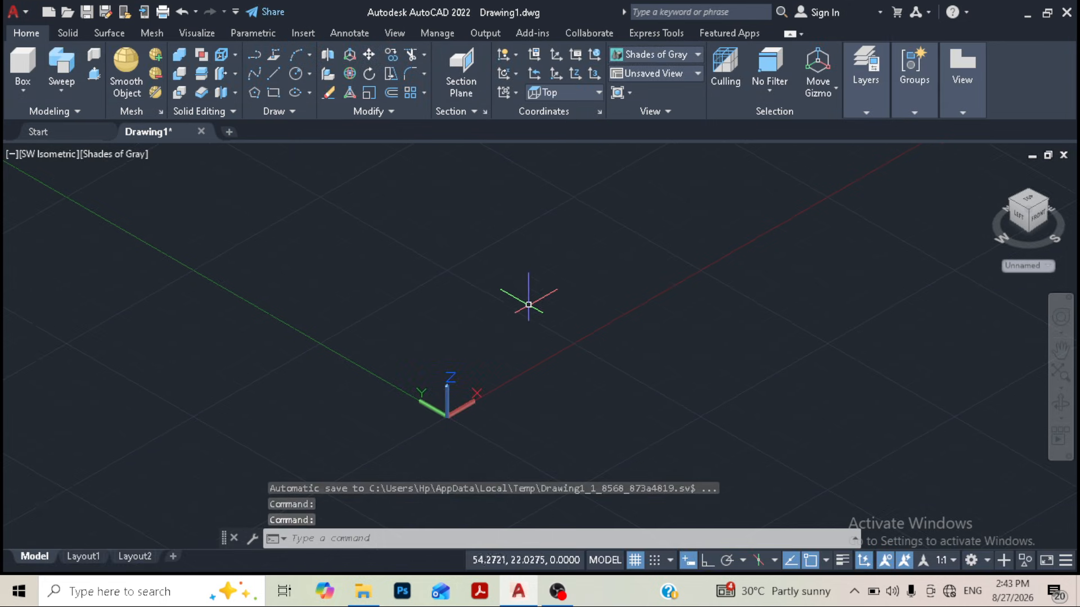
scroll(504, 346, up, 3)
scroll(514, 340, down, 4)
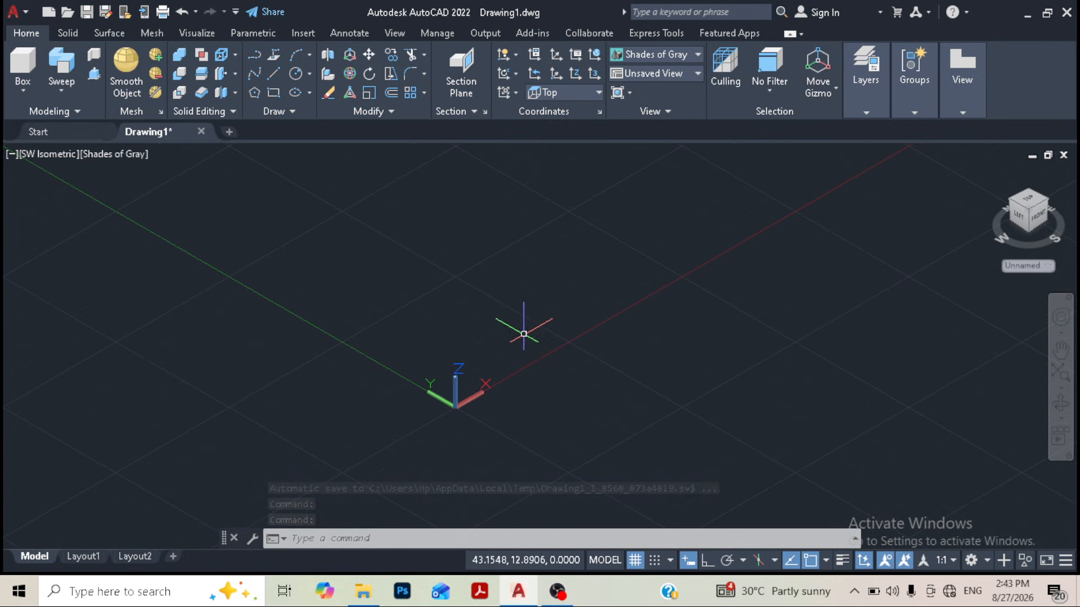
middle_drag(541, 327, 502, 347)
key(F12)
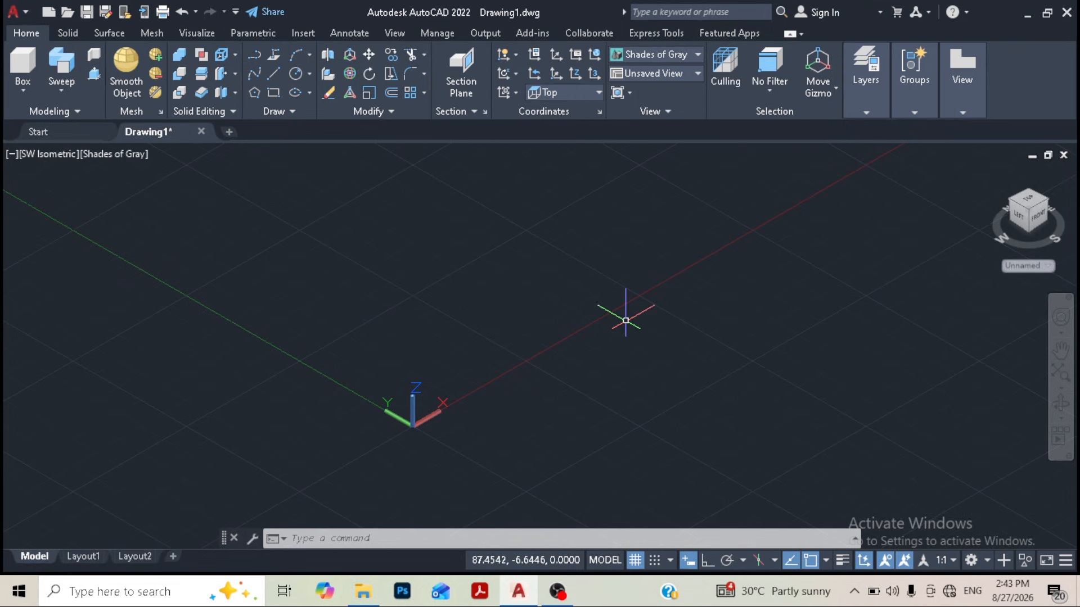
text(tp)
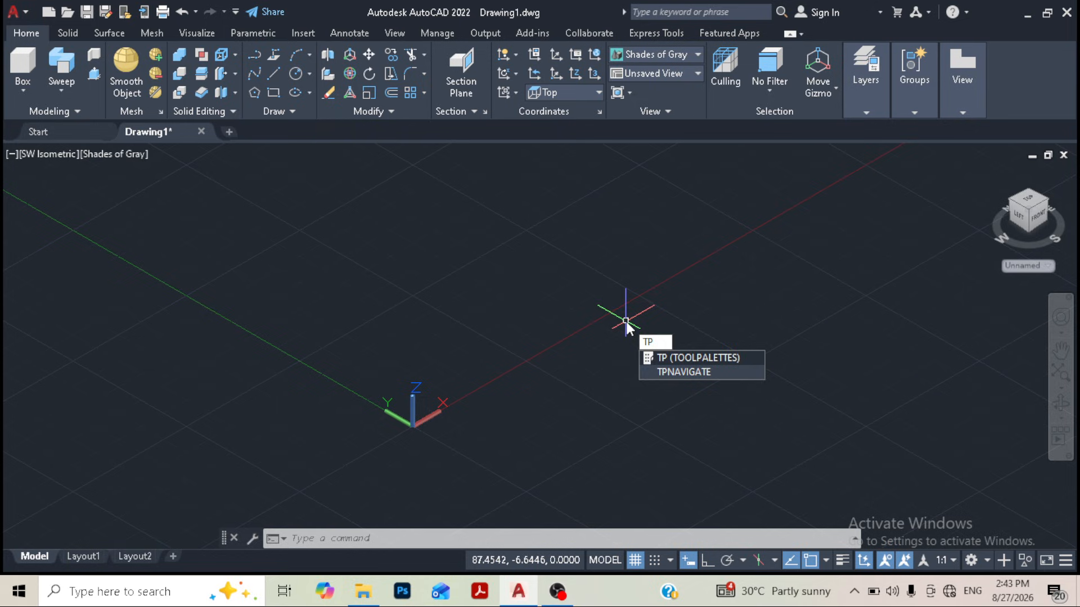
key(Return)
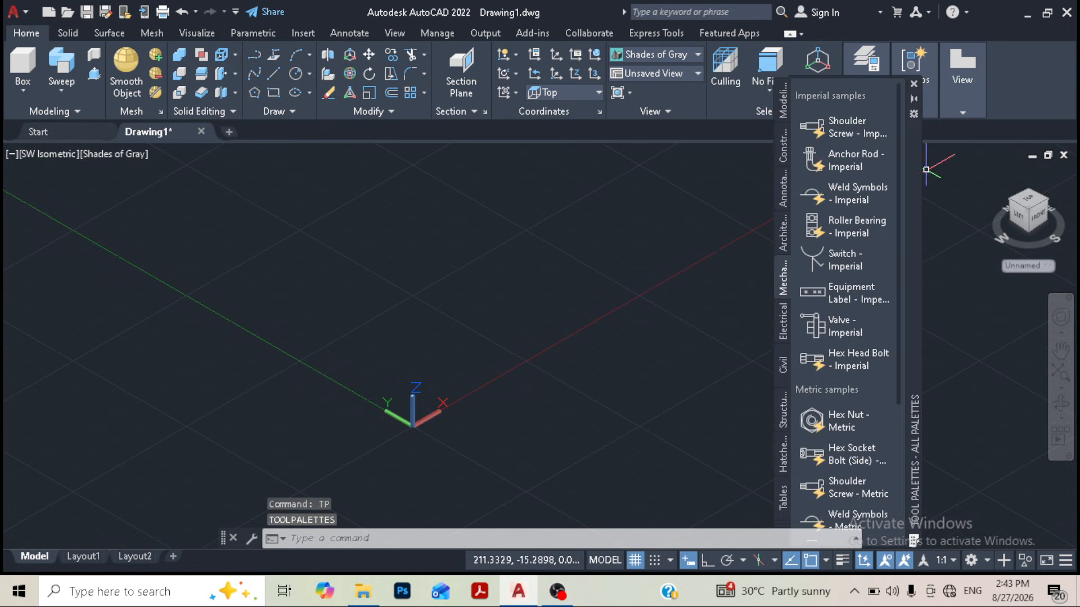
click(916, 82)
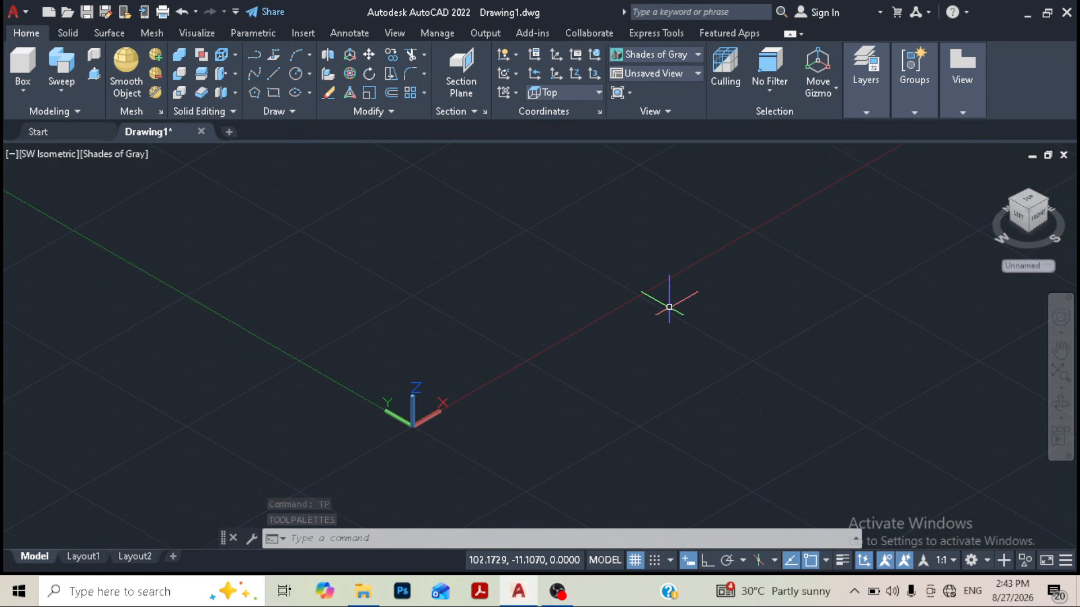
Step: Insert the Hex Nut - Metric block from the Tool Palettes at about X 43.8, Y 26.1, and close the palettes
key(ctrl+3)
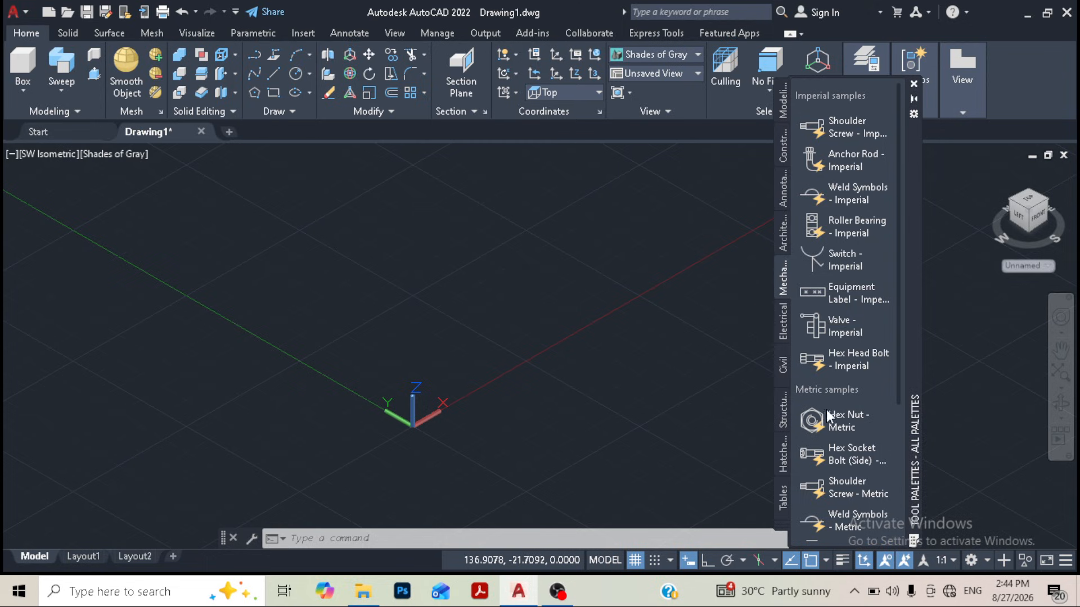
click(849, 419)
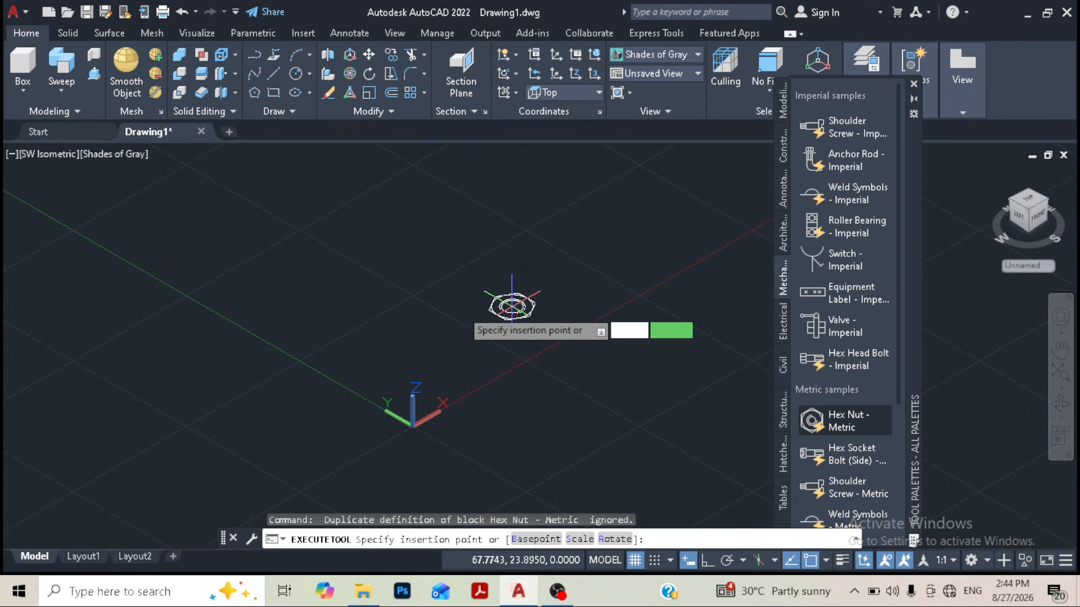
click(453, 336)
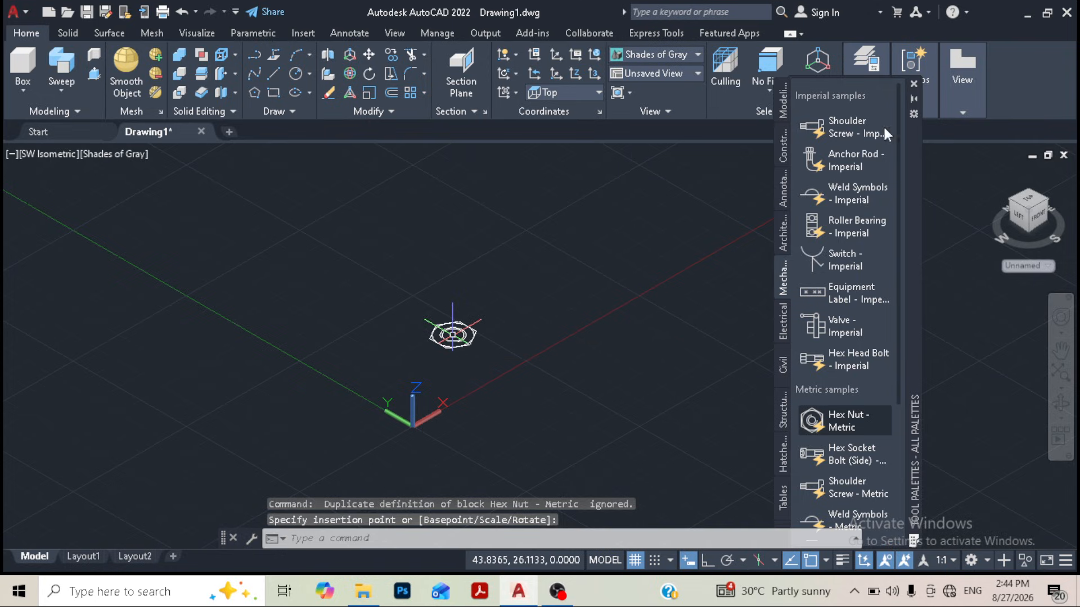
click(913, 83)
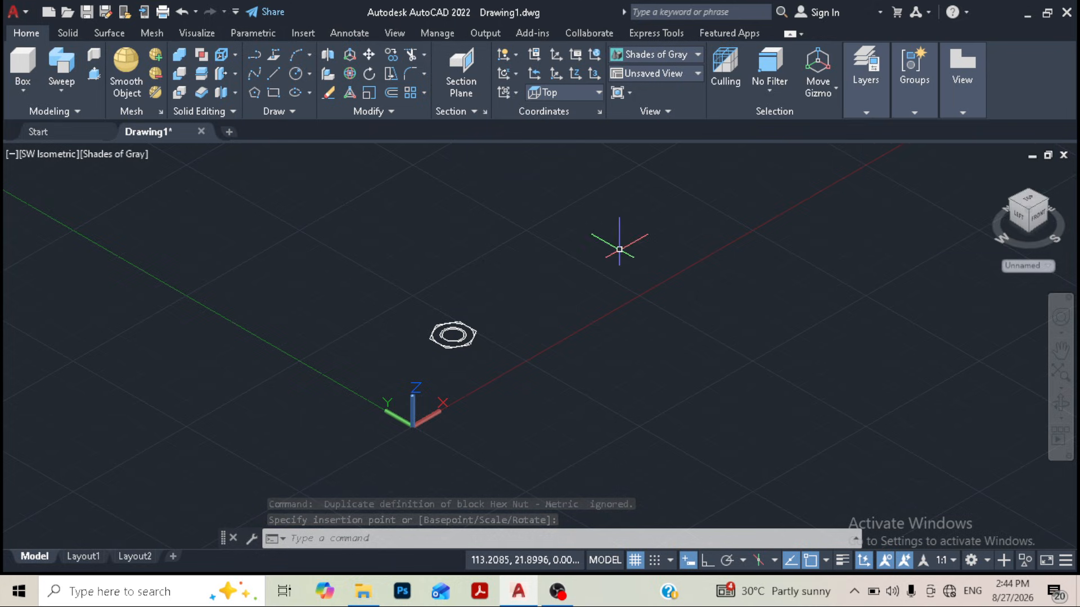
click(624, 221)
click(518, 312)
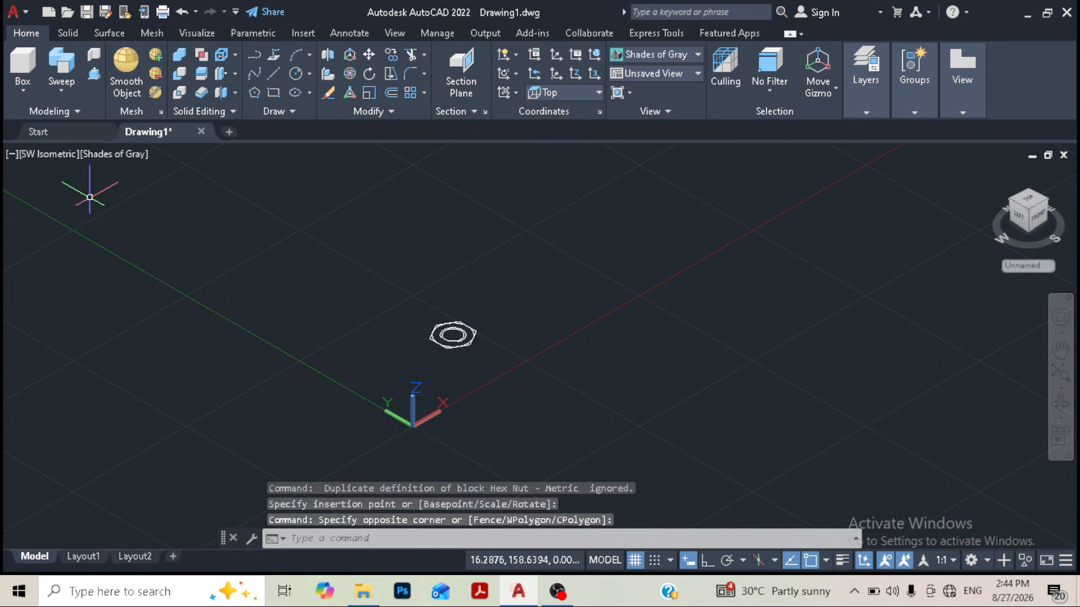
Step: Set the viewport to the Top view with the 2D Wireframe visual style
click(62, 155)
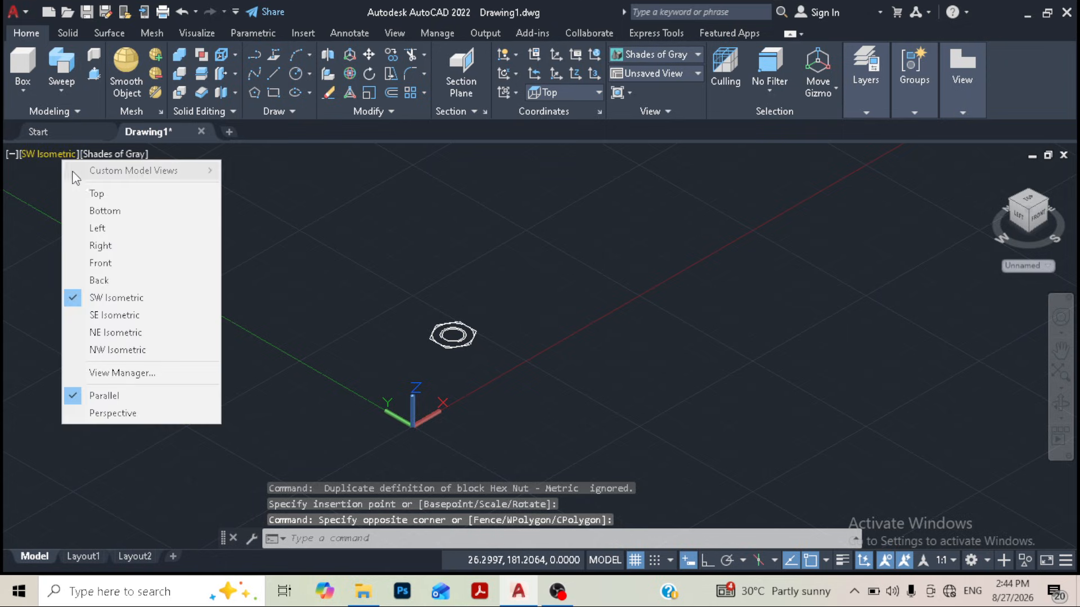
click(95, 194)
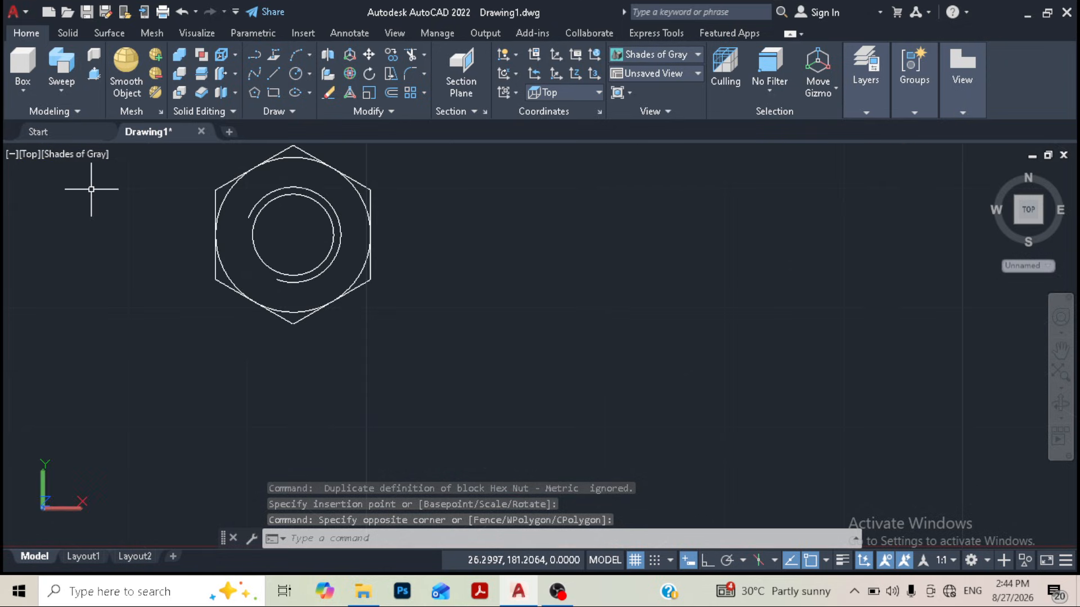
scroll(430, 333, down, 8)
scroll(401, 326, up, 6)
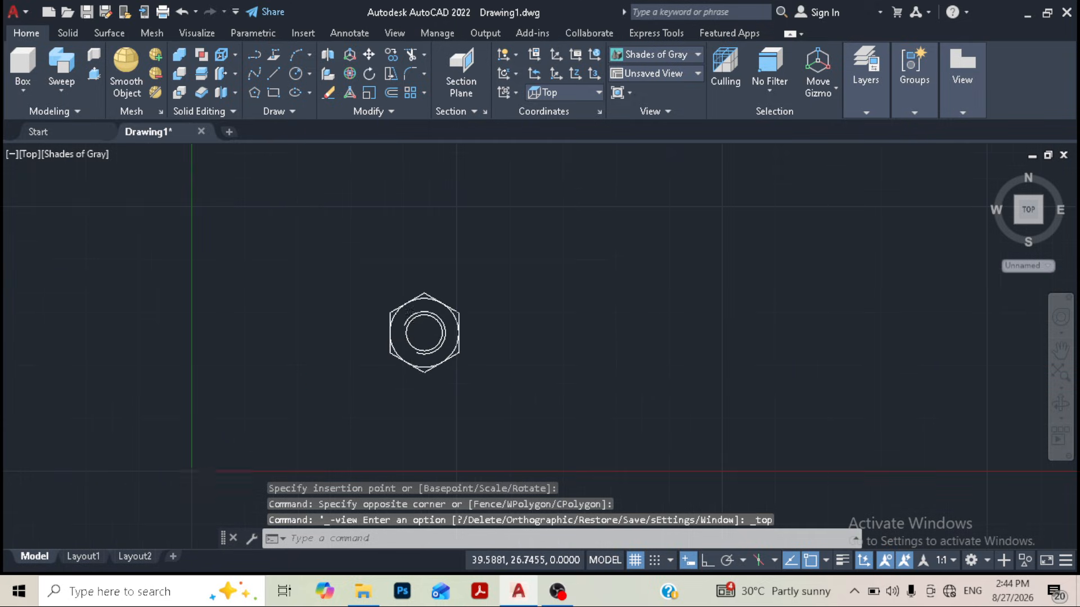
middle_drag(413, 339, 443, 294)
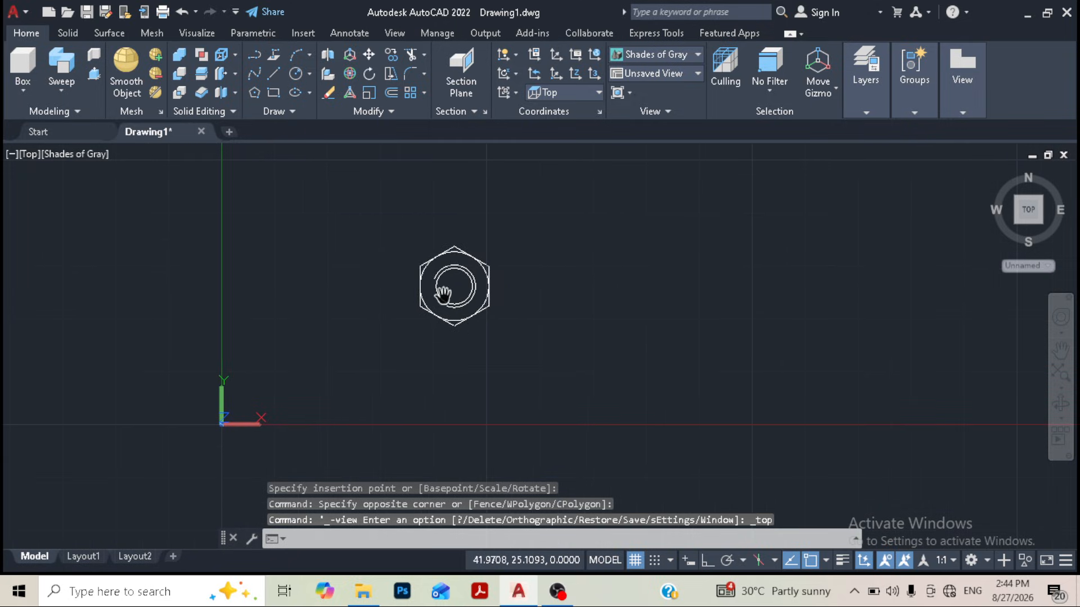
click(100, 154)
click(130, 195)
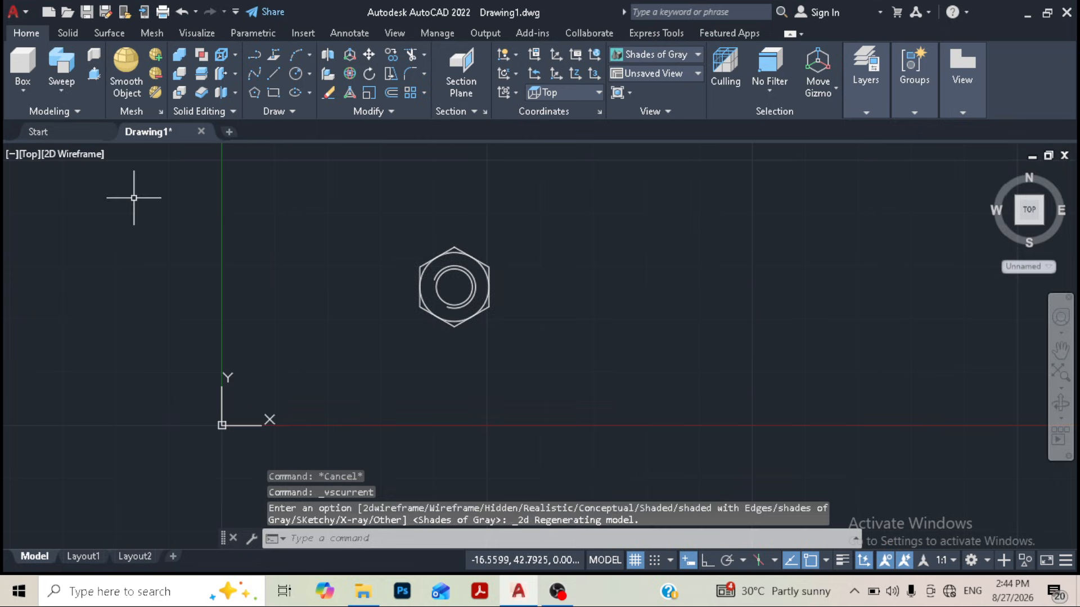
scroll(522, 330, down, 2)
middle_drag(515, 321, 496, 337)
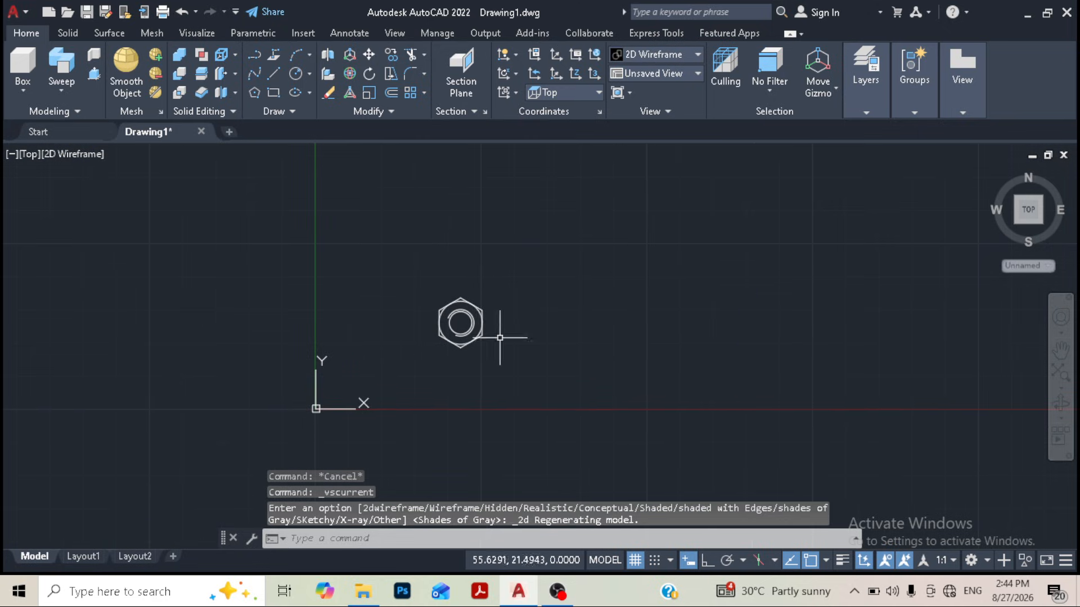
scroll(491, 315, up, 2)
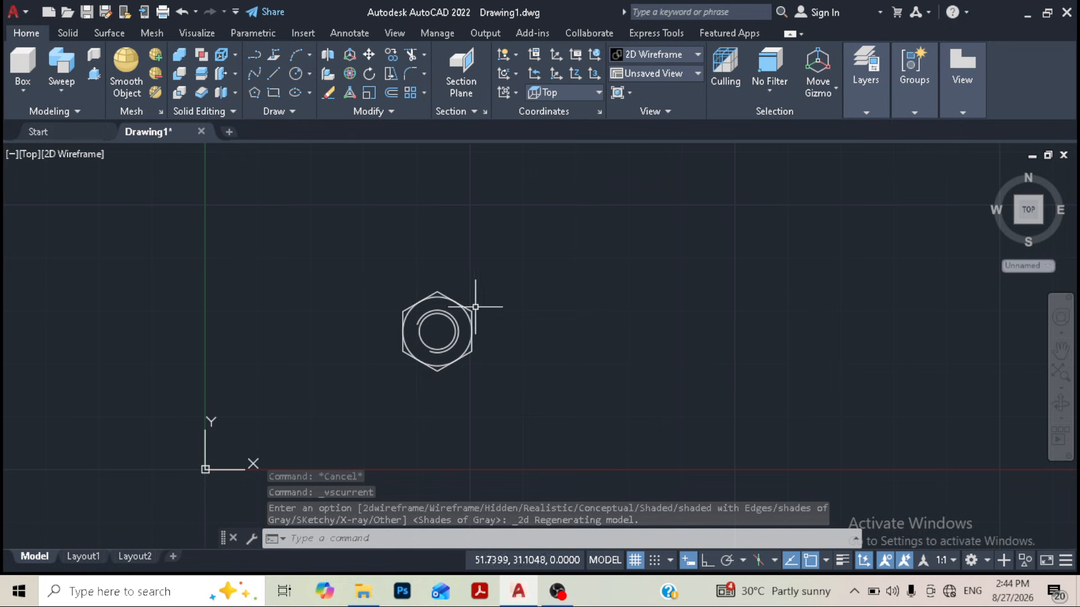
Step: Change the hex nut block's size to M12 and deselect it
click(468, 310)
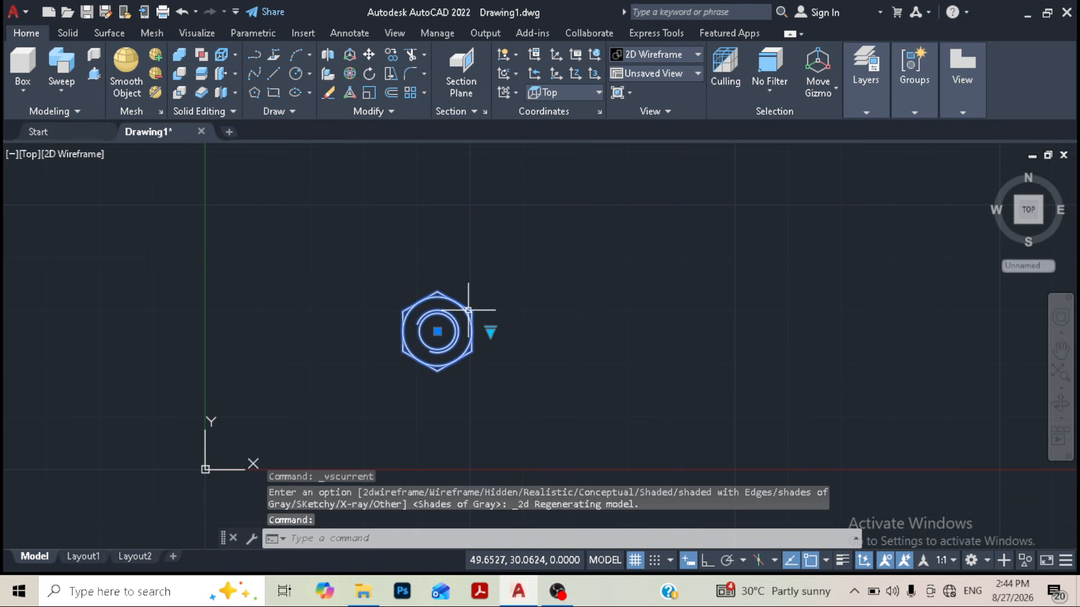
click(489, 331)
click(492, 336)
click(491, 331)
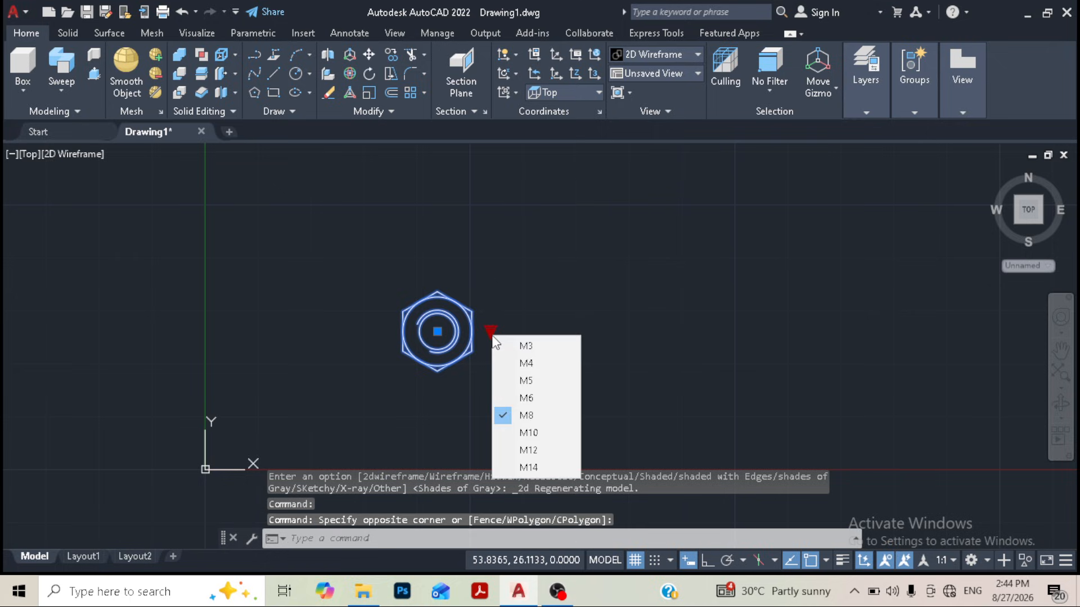
click(527, 450)
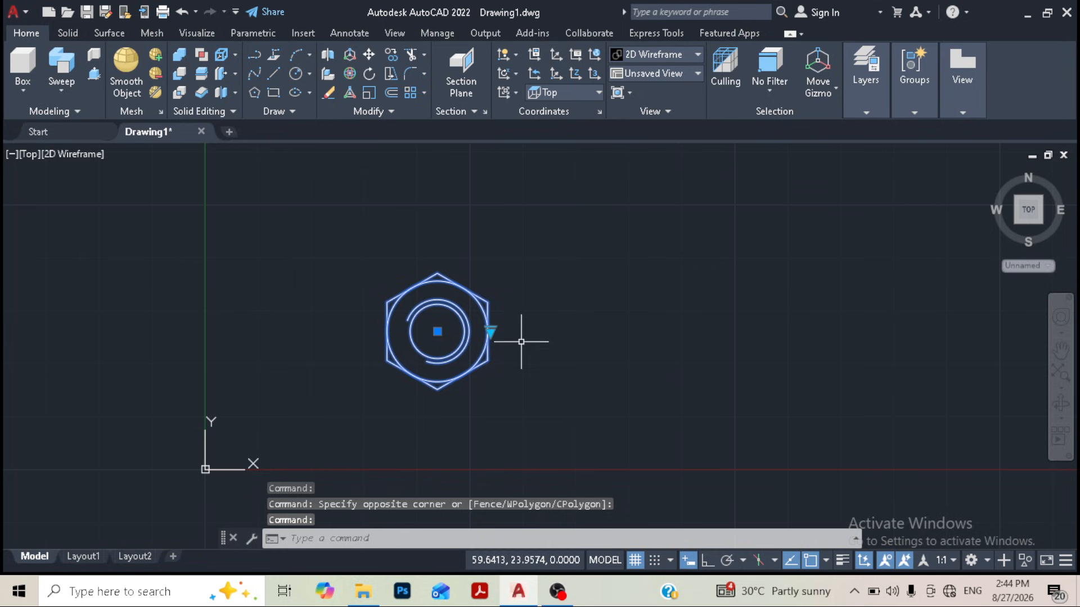
key(Escape)
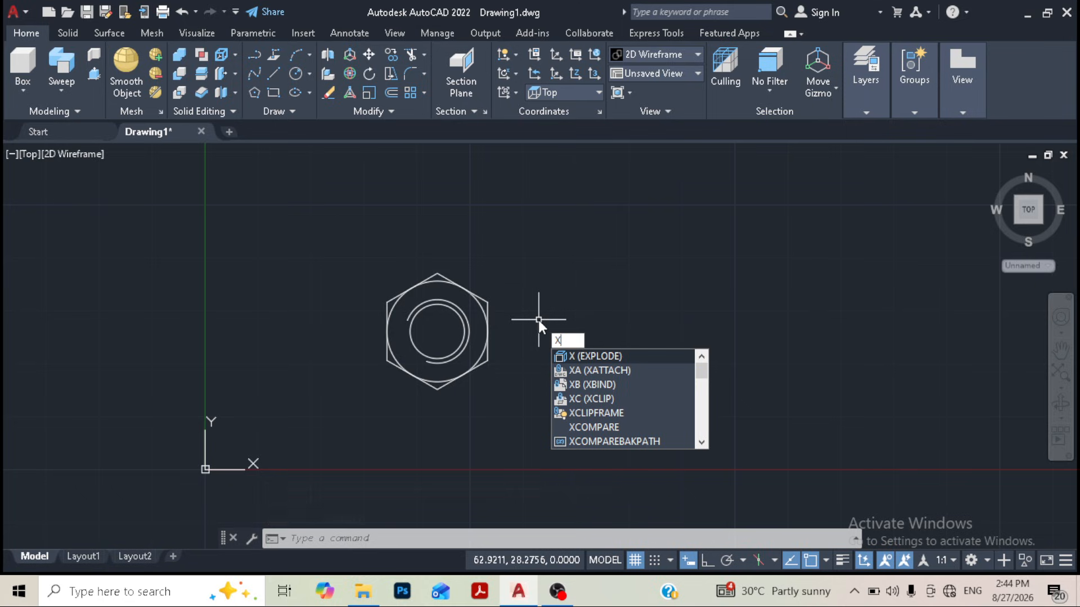
Step: Explode the hex nut block and delete its inner hole circle and the thread arc around it
key(Return)
click(481, 303)
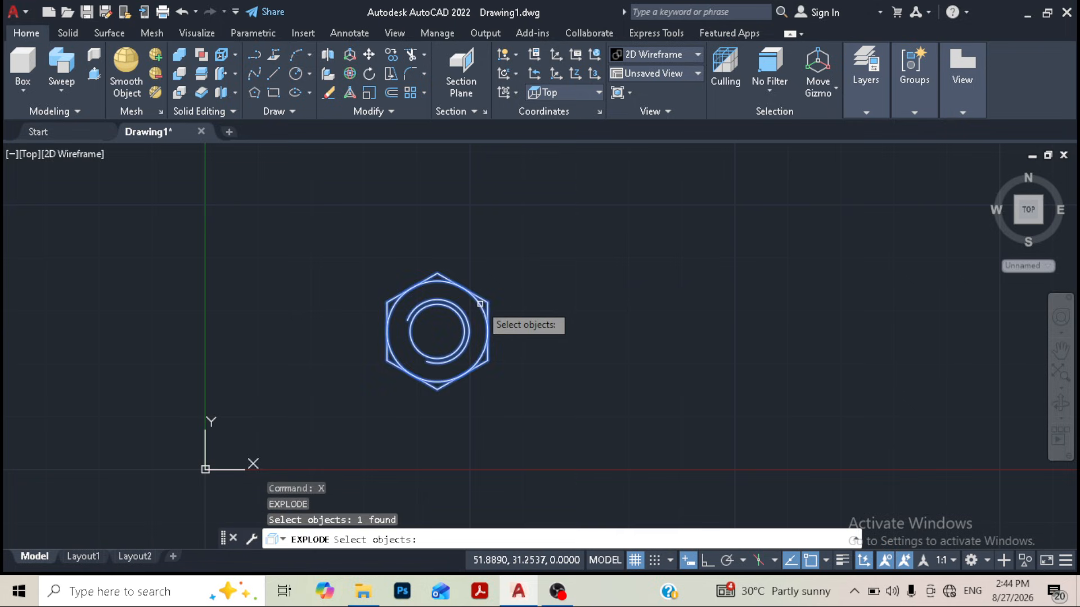
key(Return)
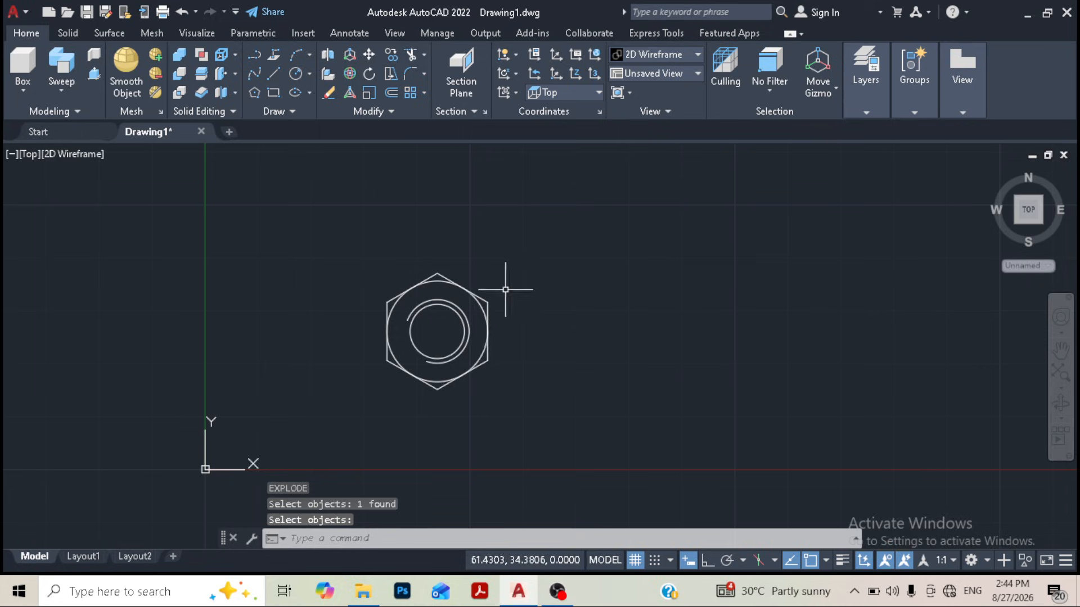
click(457, 354)
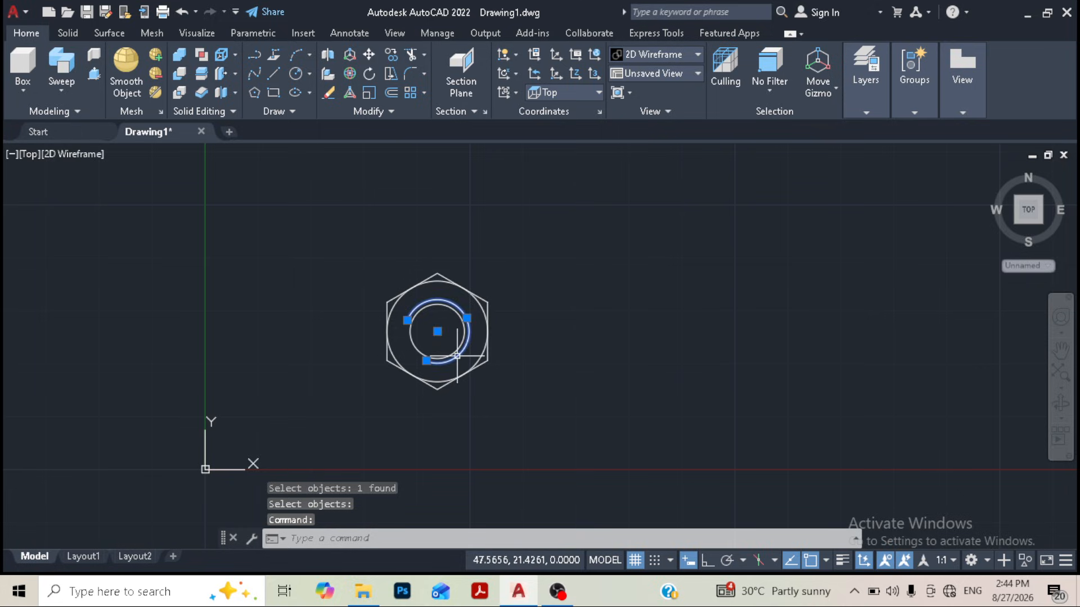
click(456, 353)
key(Delete)
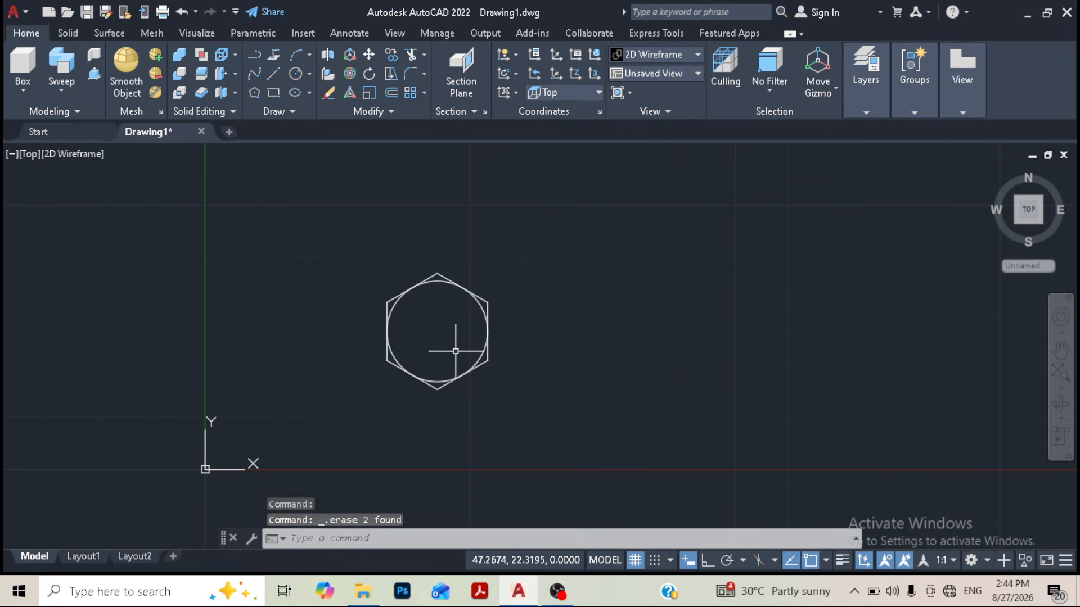
Step: Draw a circle of radius 6 at the nut's centre and delete the large circle inscribed in the hexagon
text(c)
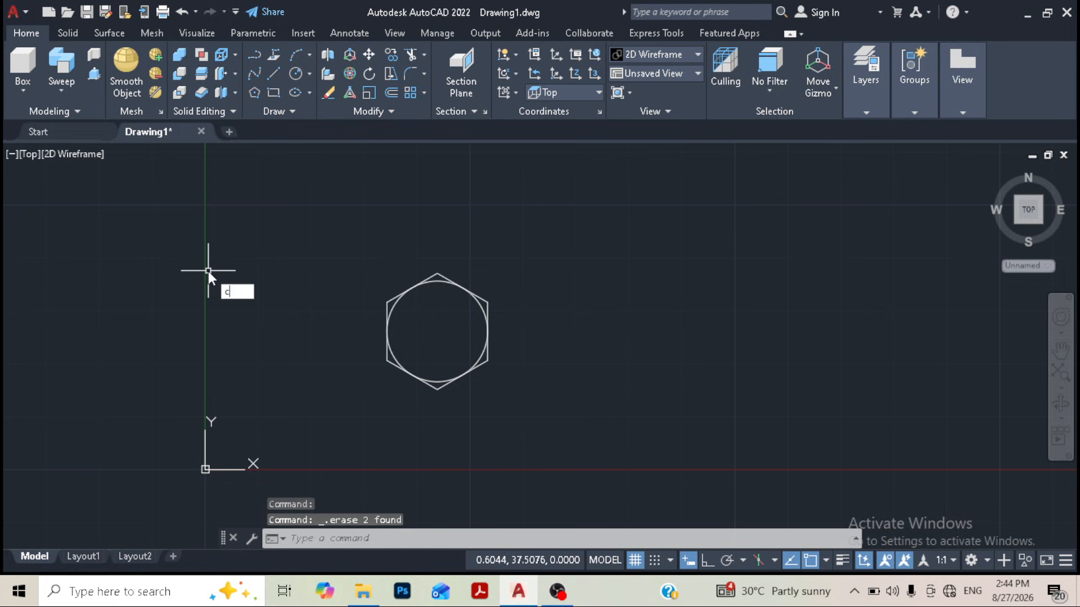
key(Return)
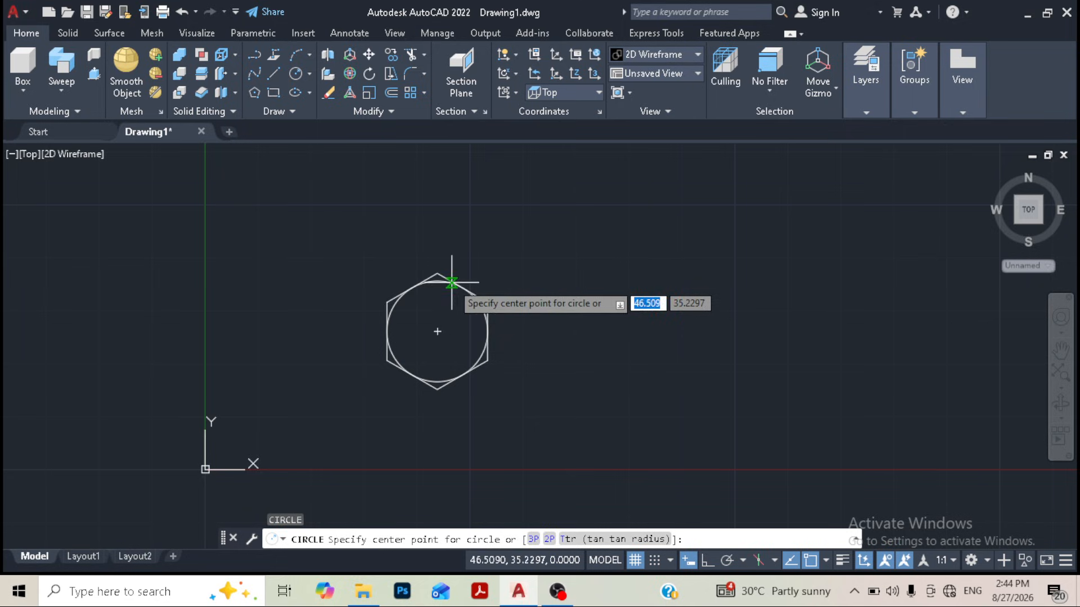
click(437, 331)
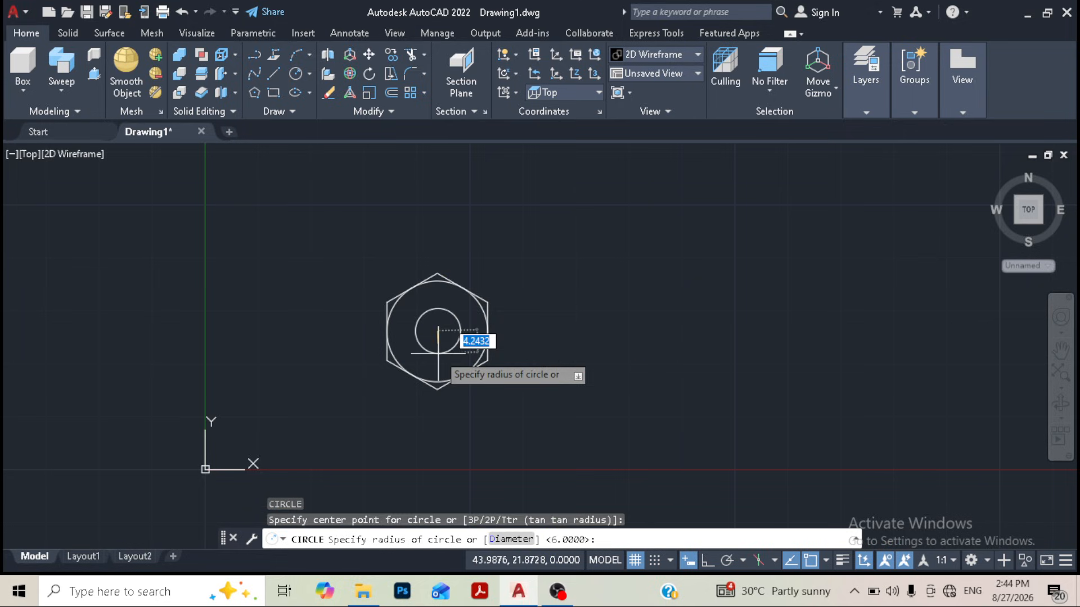
text(6)
key(Return)
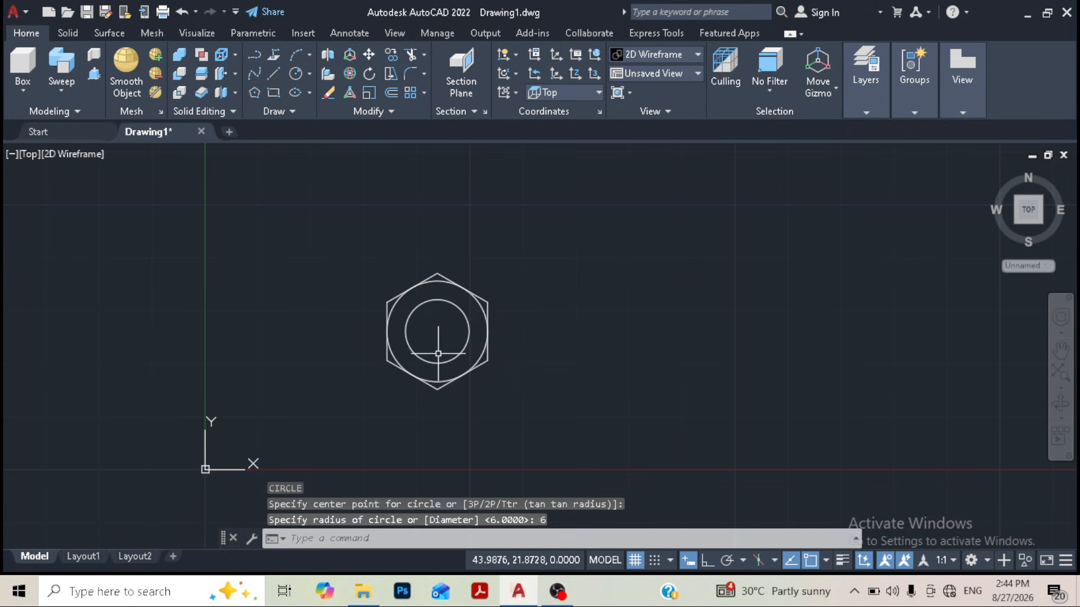
click(488, 331)
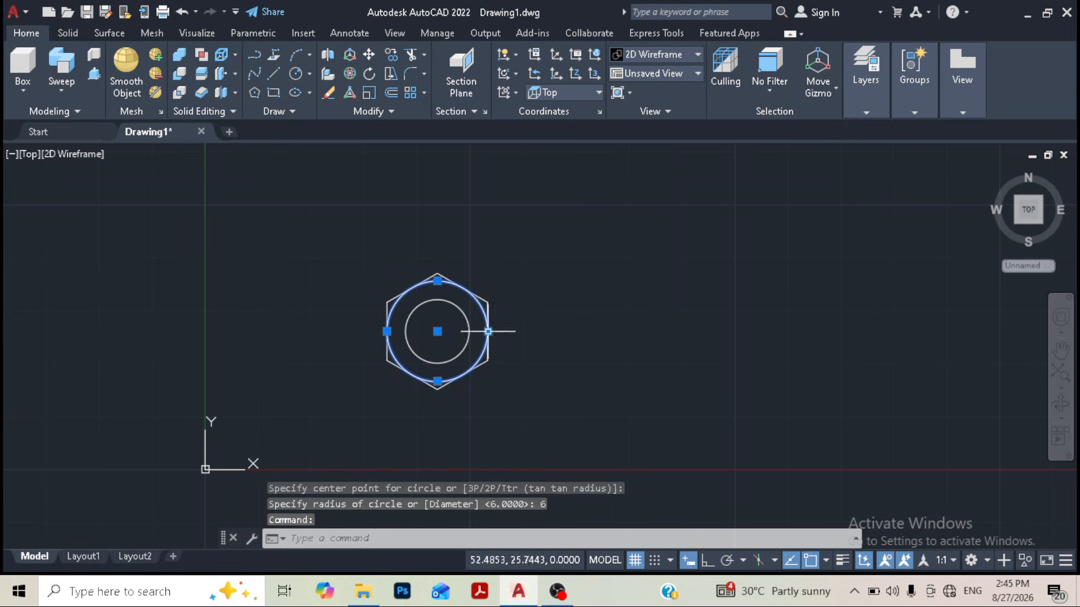
key(Delete)
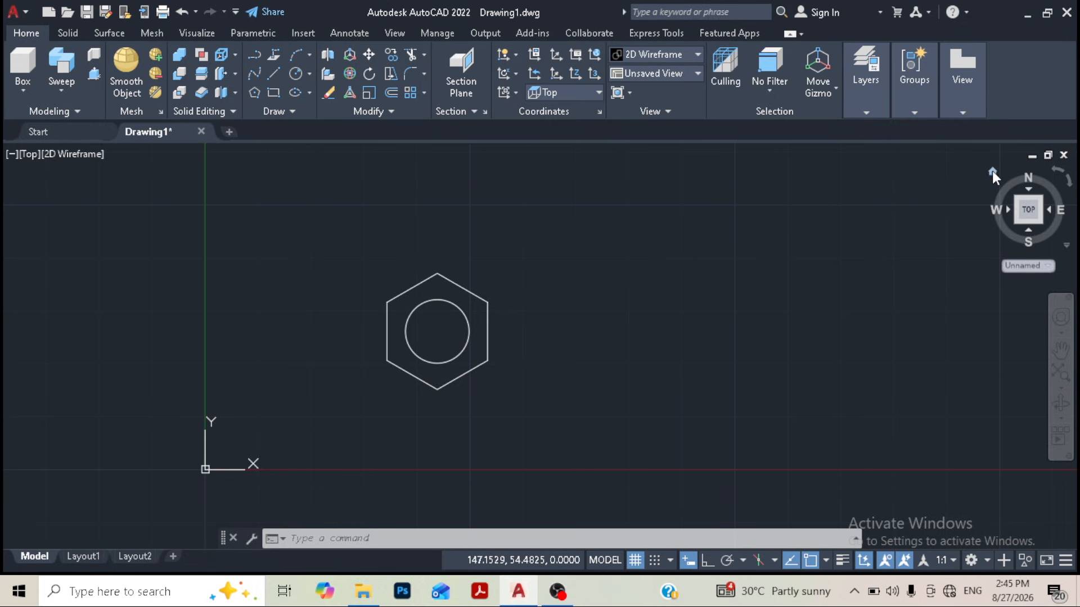
Step: Switch to the home isometric view and press-pull the circle inside the hexagon upward by 50
click(992, 171)
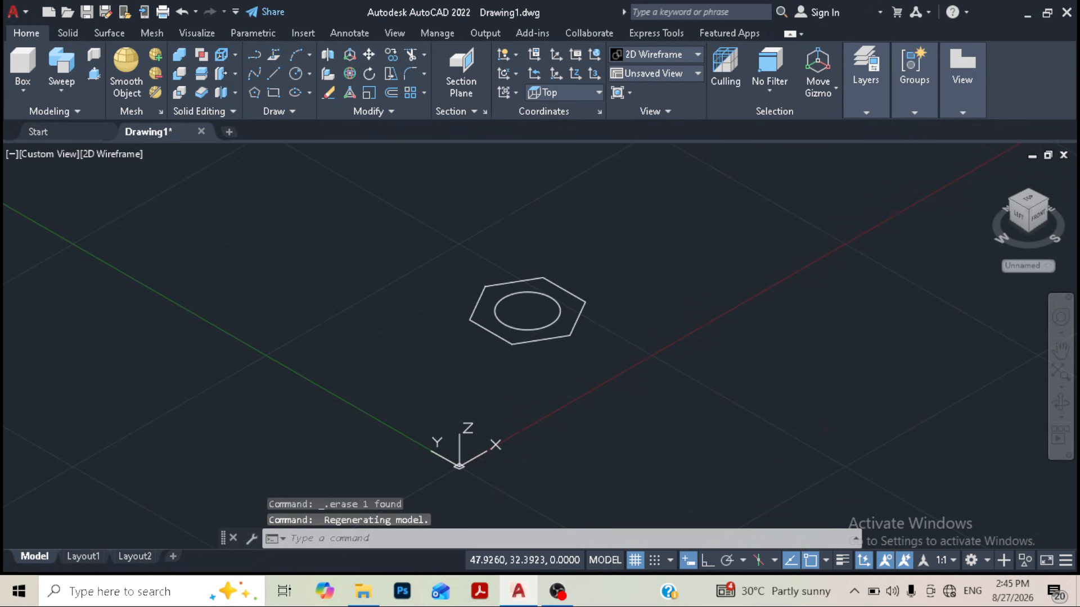
middle_drag(523, 299, 400, 295)
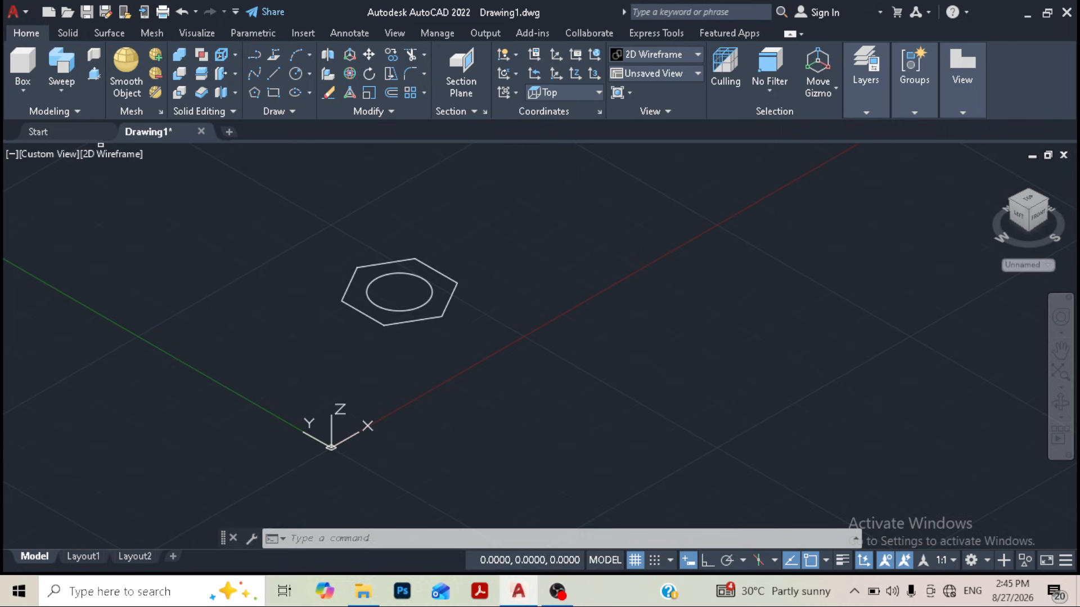
click(400, 293)
middle_drag(444, 202, 446, 289)
text(5)
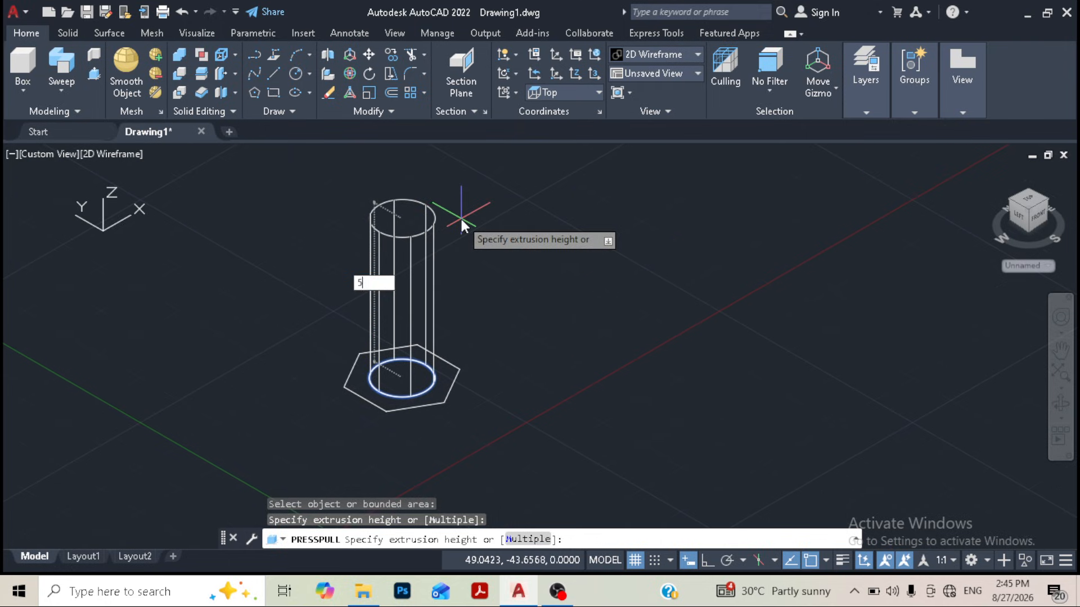
text(0)
key(Return)
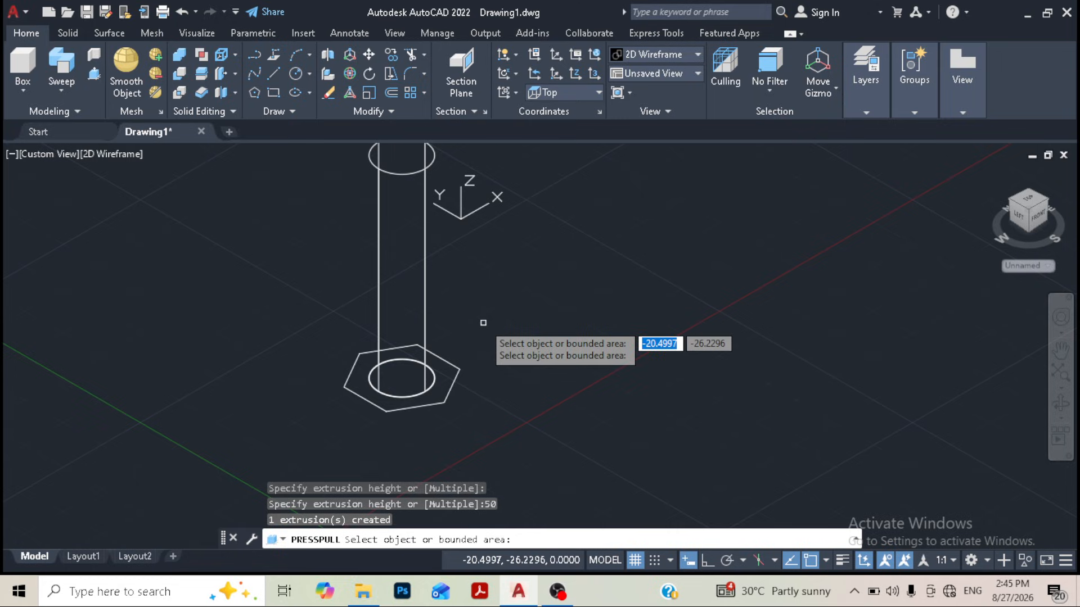
key(Return)
key(Escape)
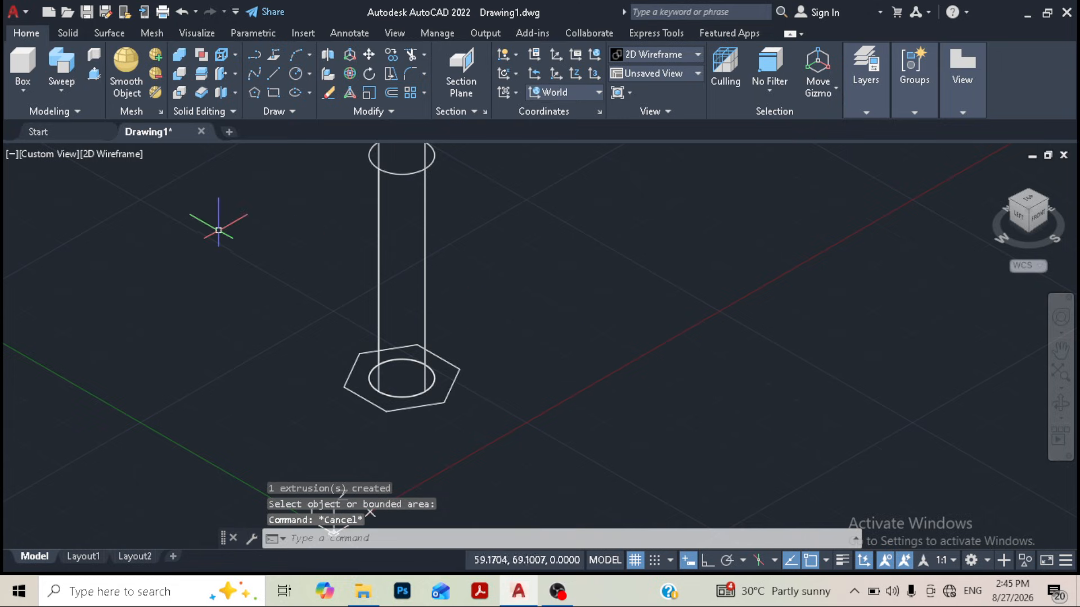
click(93, 74)
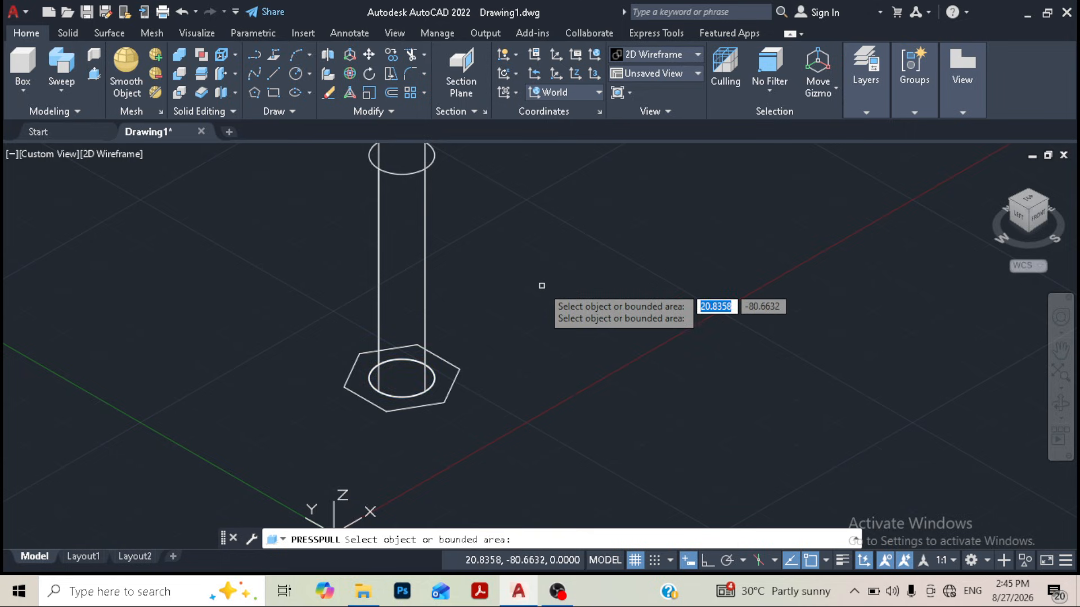
key(Return)
Step: Join the six edges of the hexagon into a single polyline
text(j)
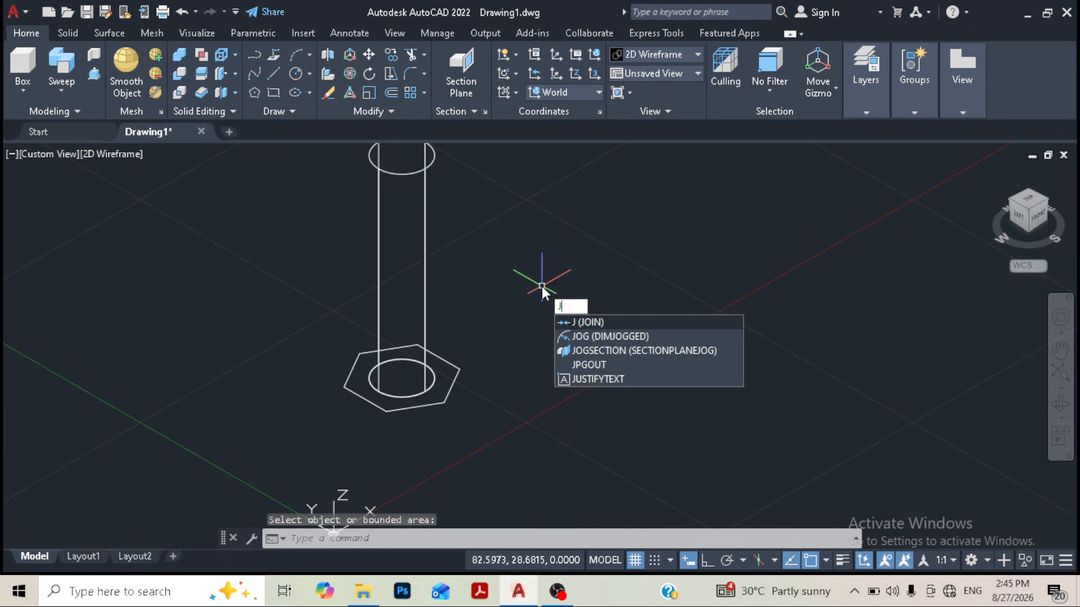
key(Return)
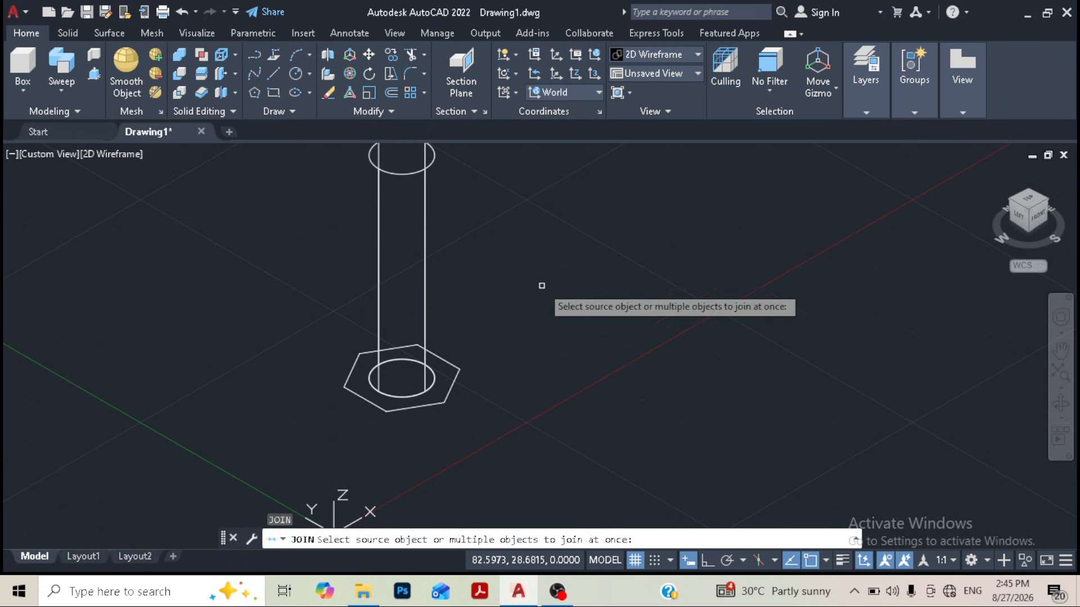
click(448, 362)
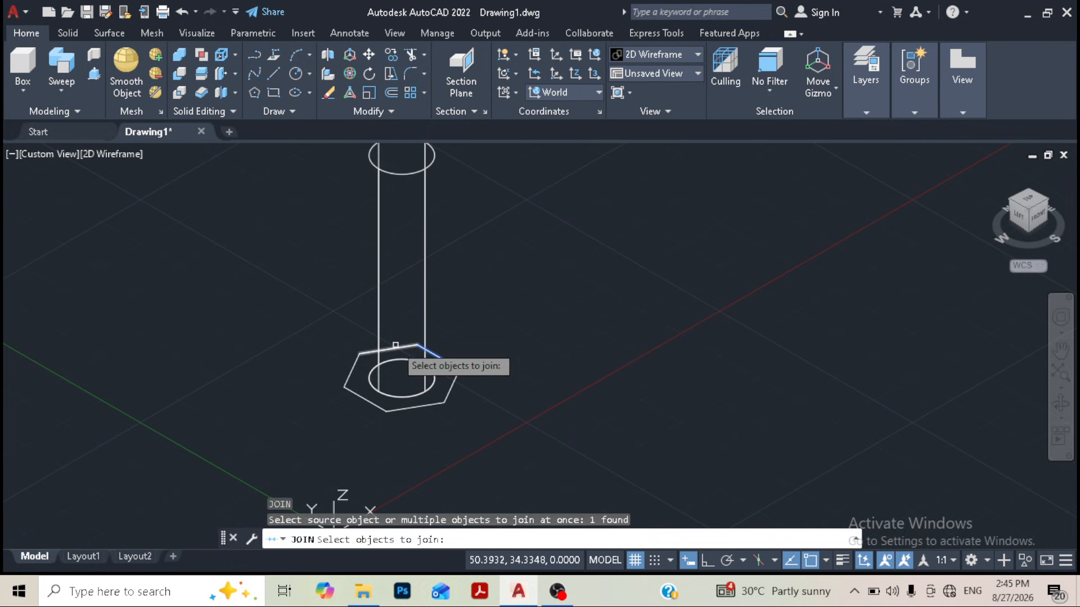
click(396, 355)
click(406, 345)
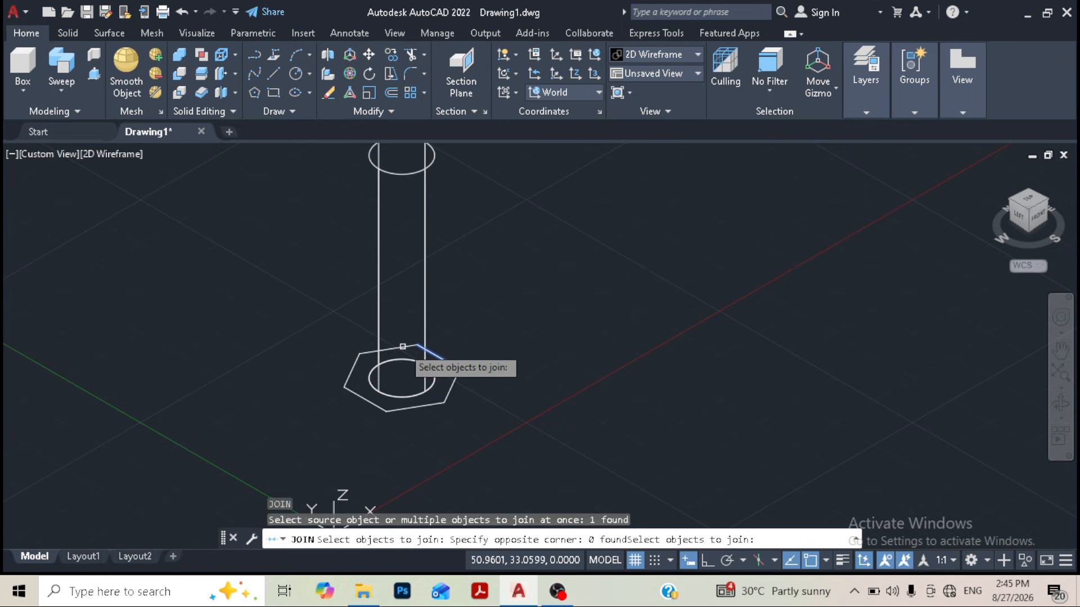
click(388, 349)
click(351, 374)
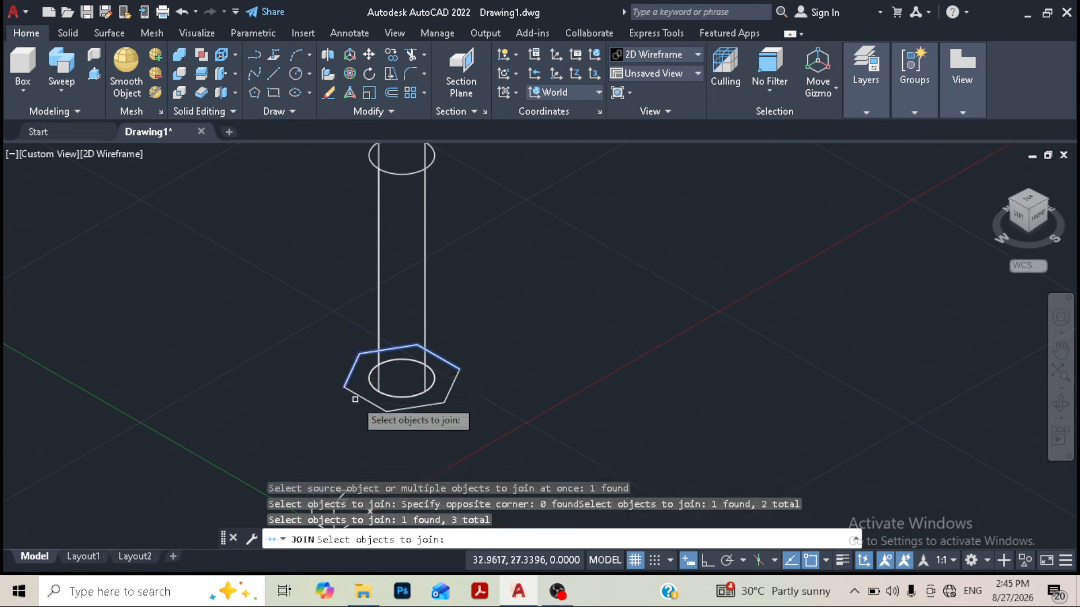
click(386, 416)
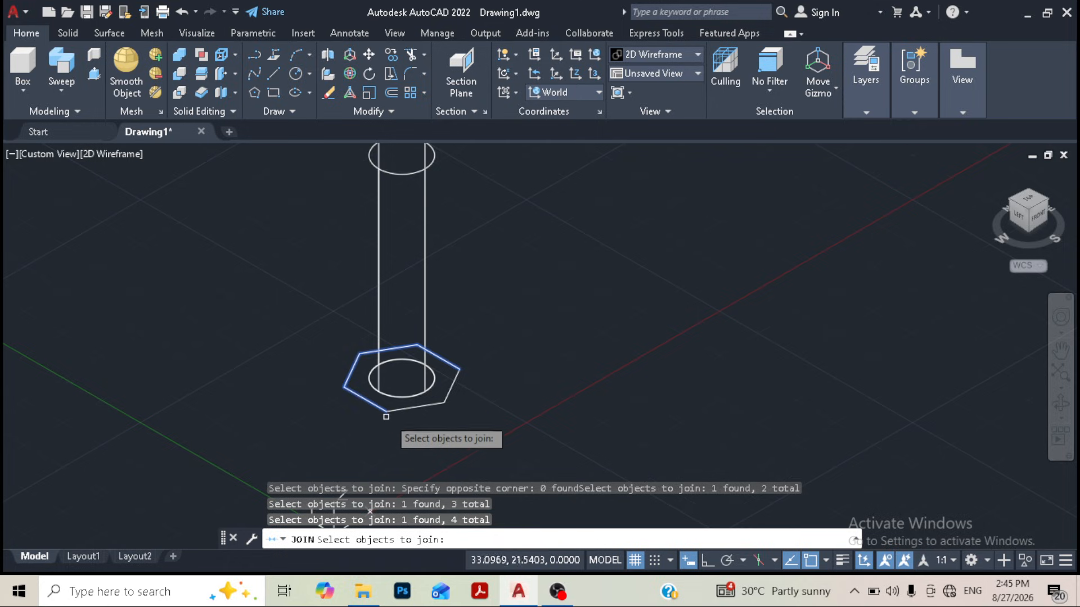
click(417, 406)
click(450, 394)
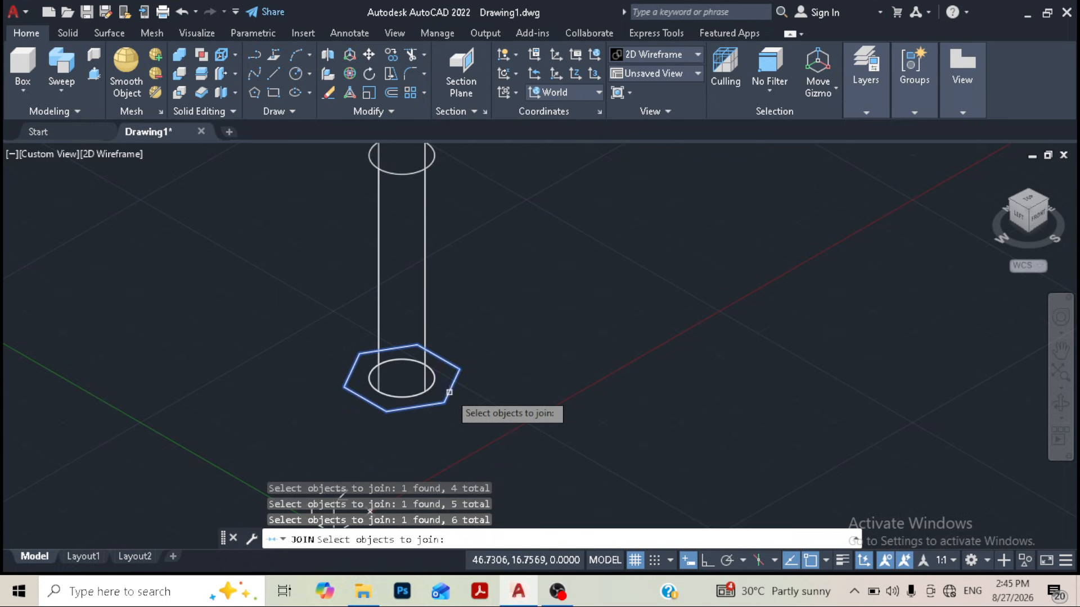
key(Return)
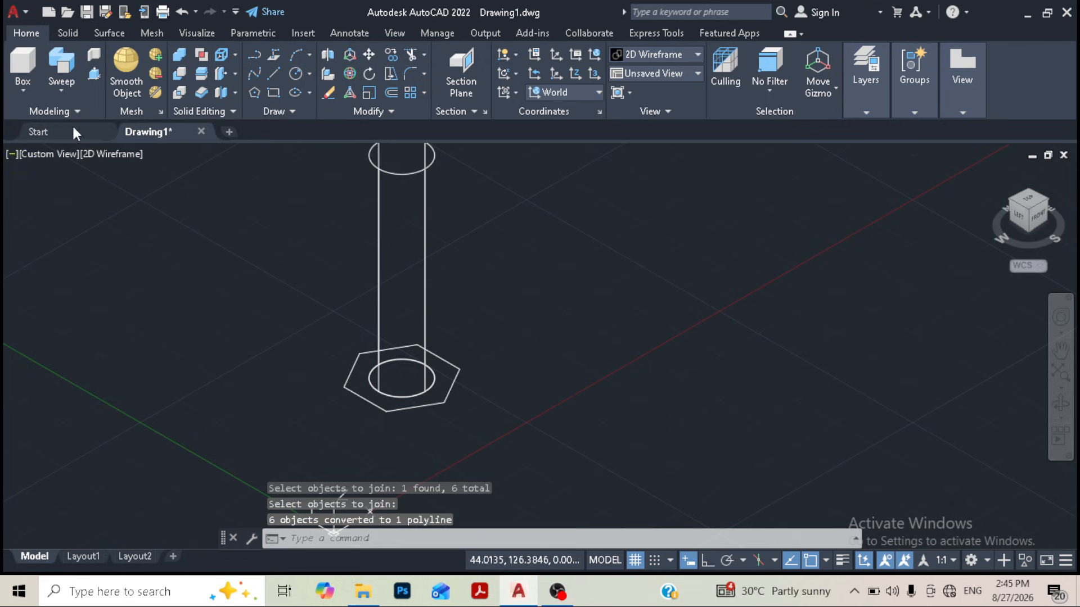
Step: Extrude the joined hexagon upward as a solid with a height of 8
click(69, 89)
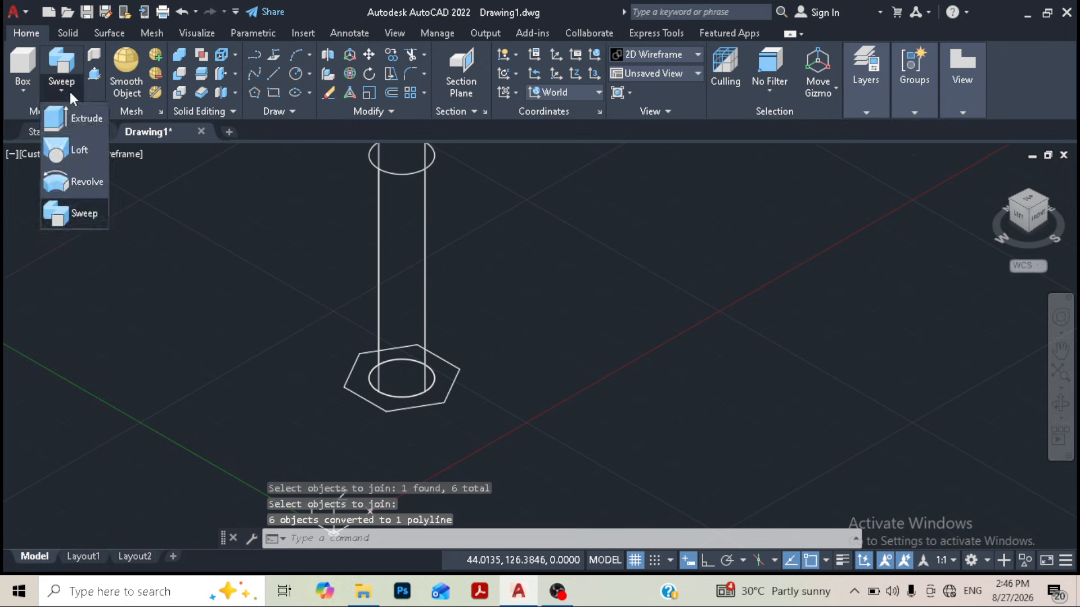
click(453, 384)
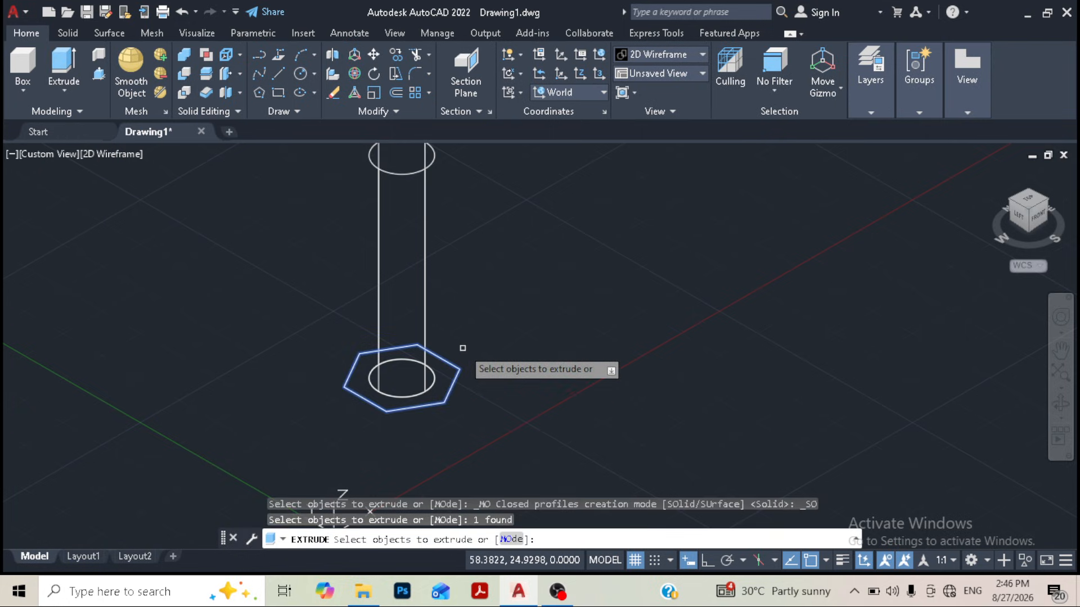
key(Return)
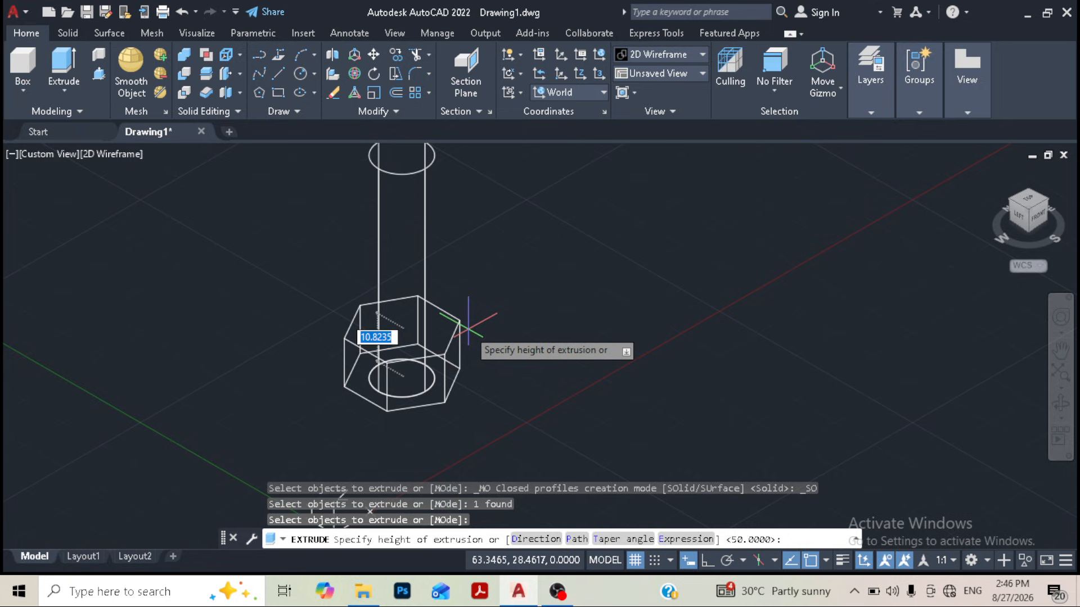
key(Return)
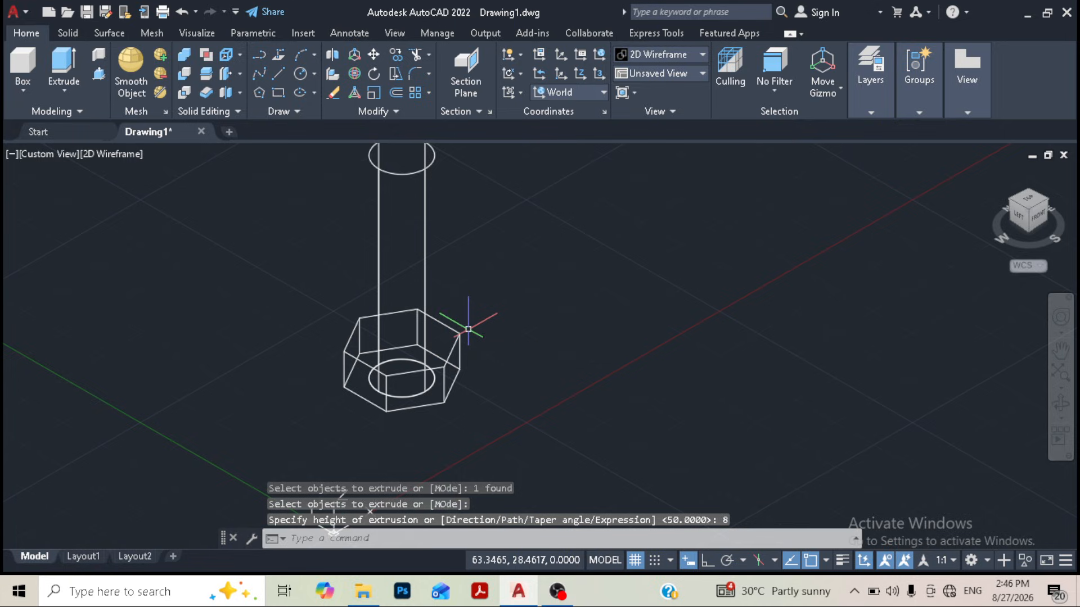
Step: Union the cylindrical shank and the hexagonal head into one solid
scroll(478, 333, down, 1)
middle_drag(488, 334, 456, 334)
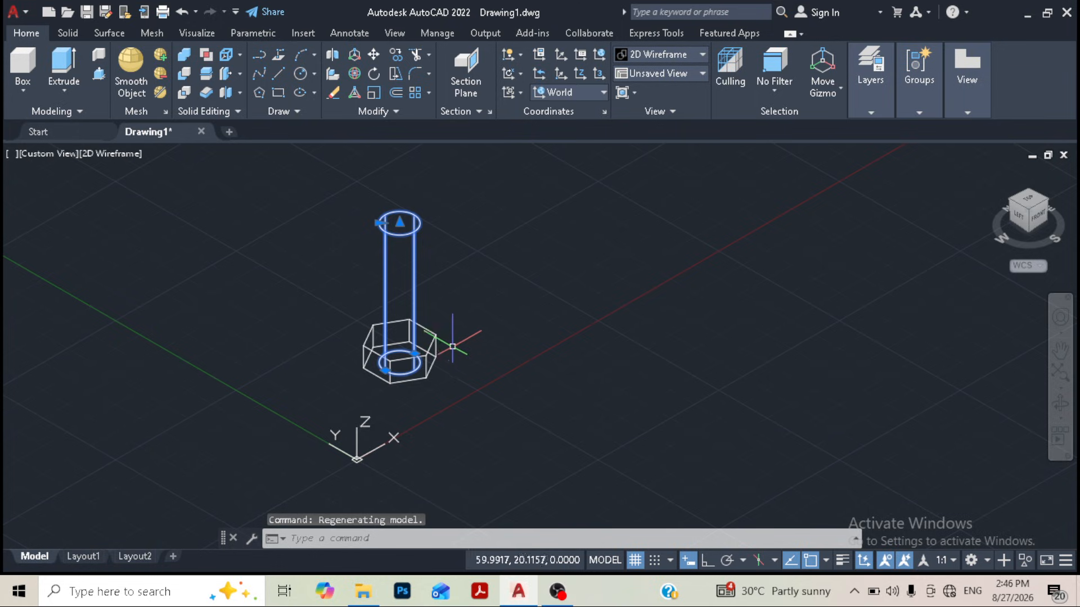
key(Escape)
click(428, 340)
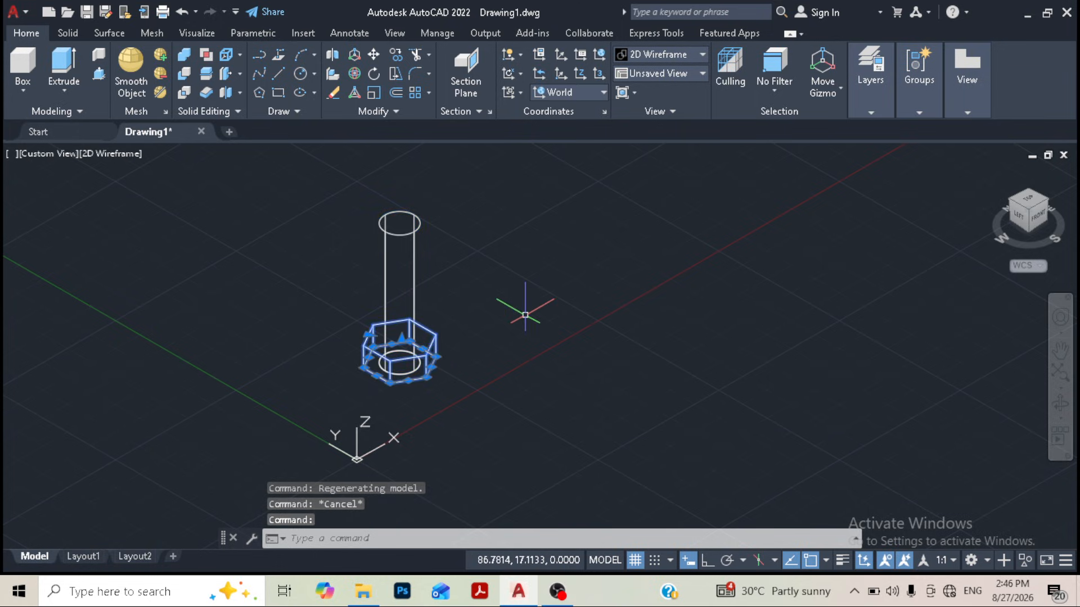
key(Escape)
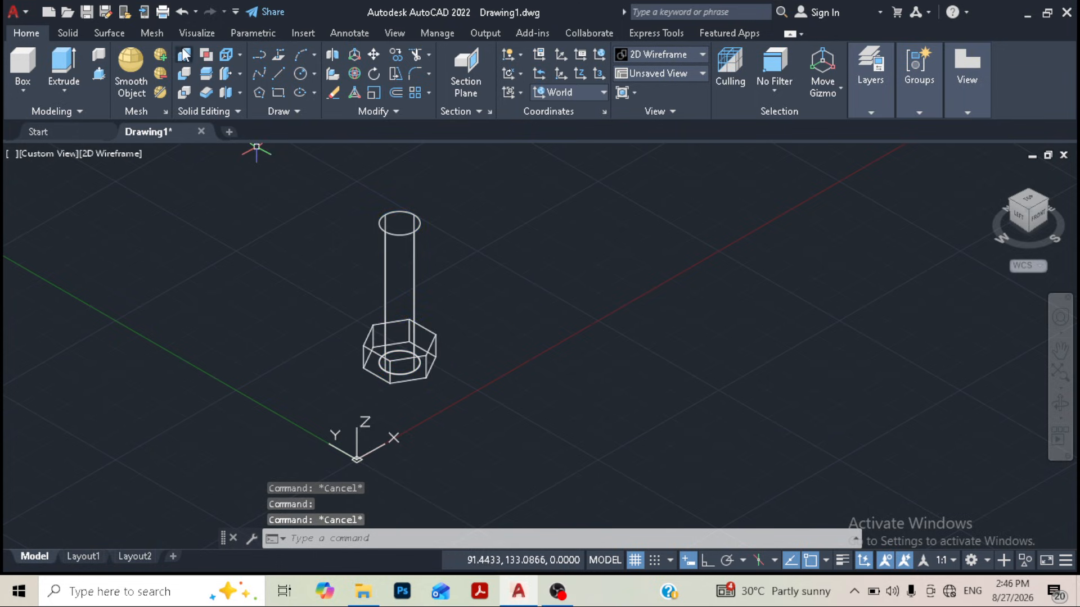
click(419, 225)
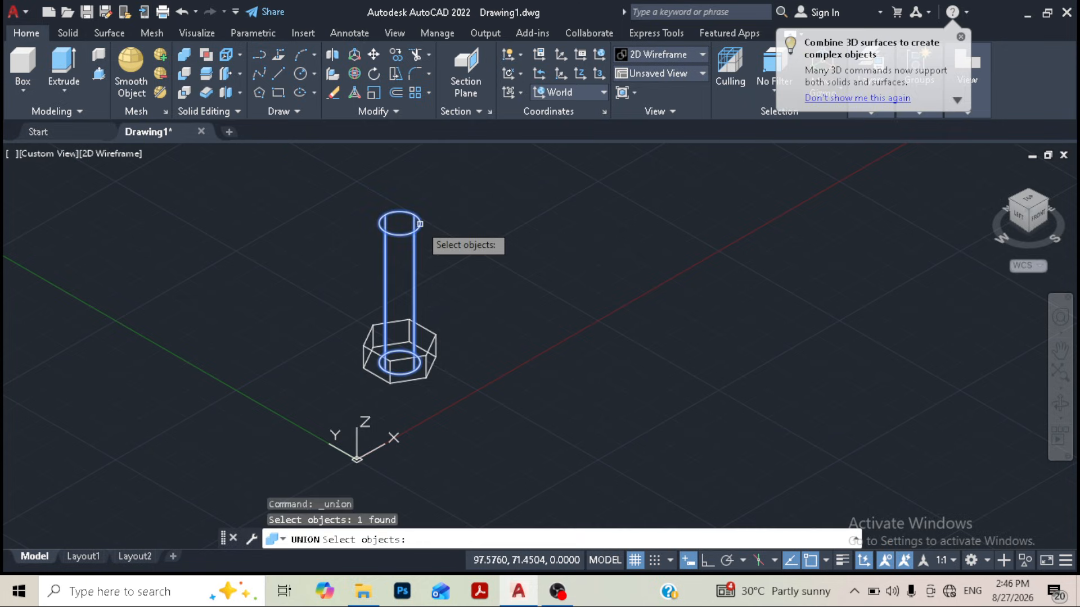
click(435, 338)
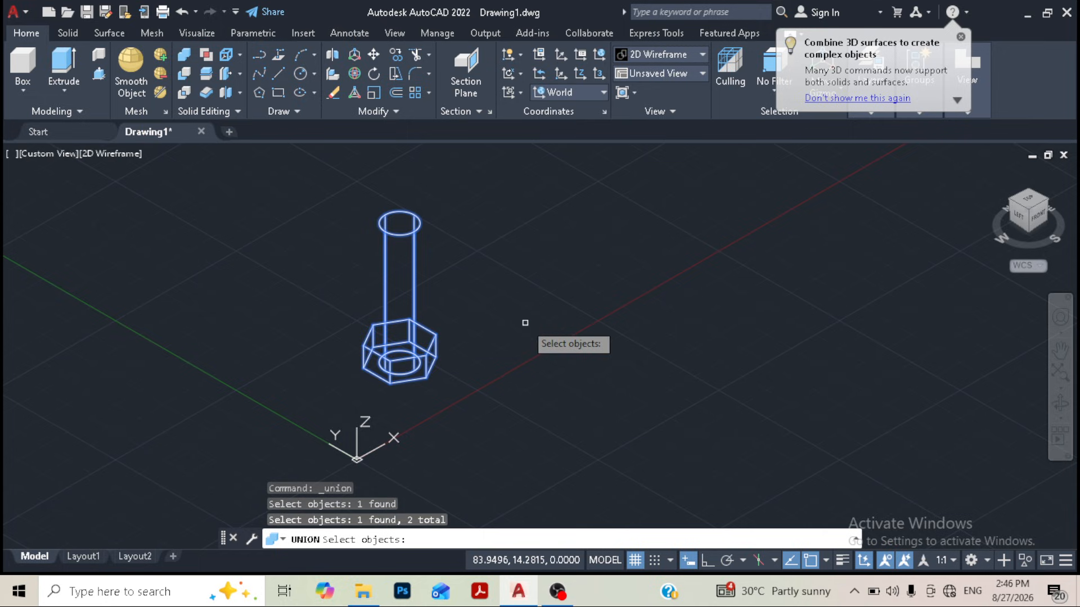
key(Return)
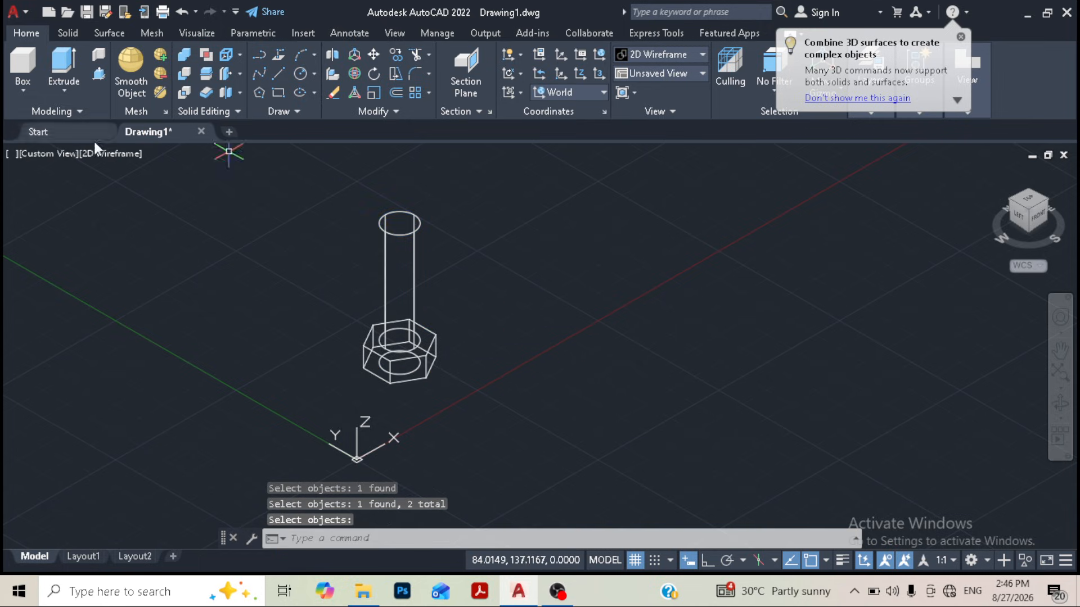
Step: Apply the Shades of Gray visual style to the viewport and orbit the bolt slightly
click(100, 153)
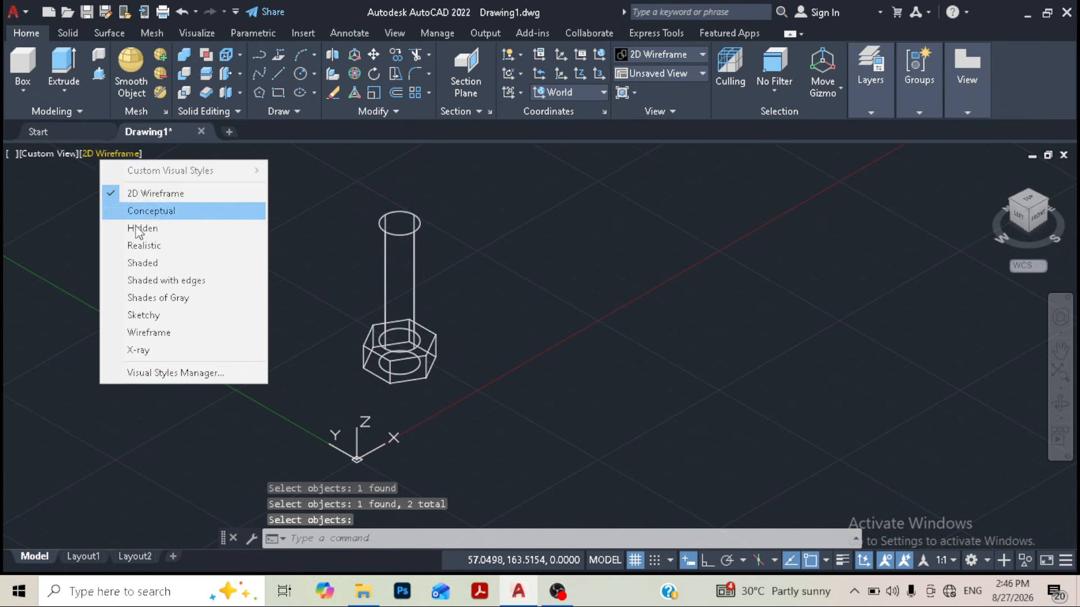
click(163, 298)
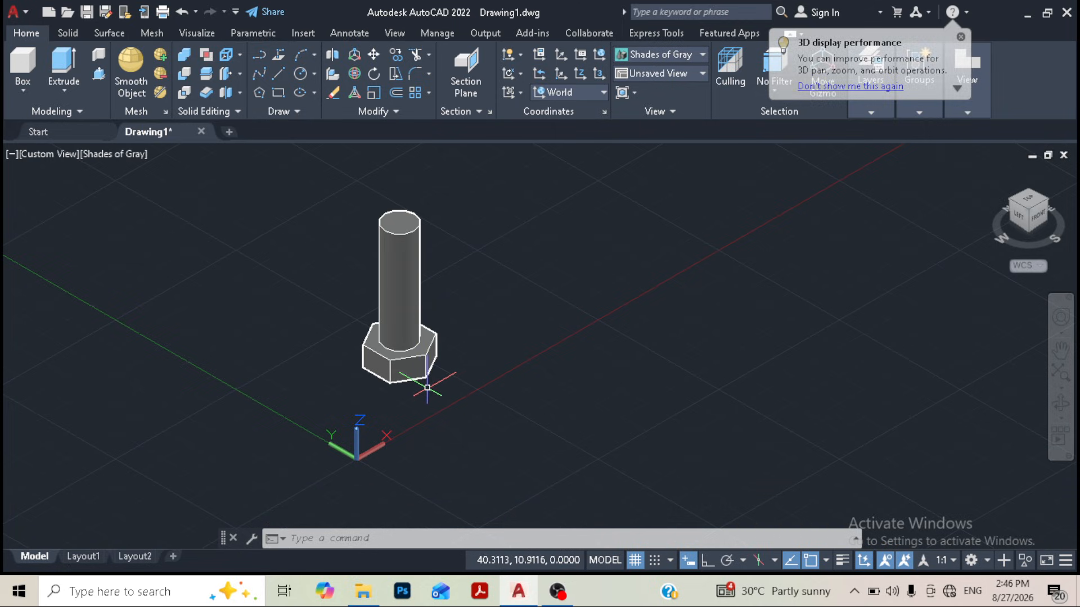
mouse_move(427, 391)
shift+middle_down()
mouse_move(410, 313)
mouse_move(416, 356)
mouse_move(442, 390)
shift+middle_up()
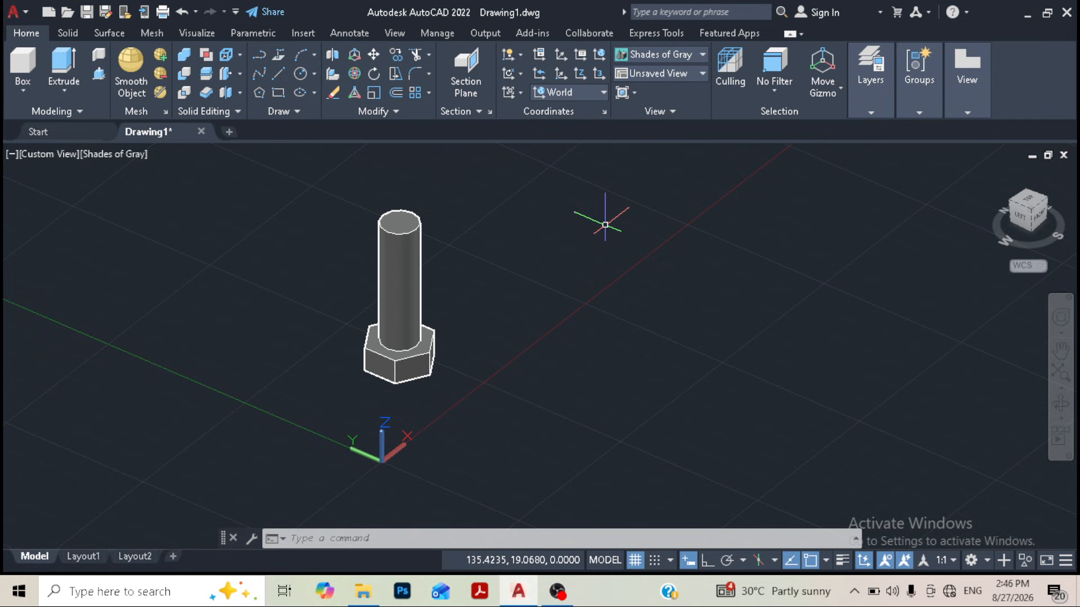
Step: Chamfer the circular edge at the free end of the shank with CHAMFEREDGE, using 1 for both distances
text(a)
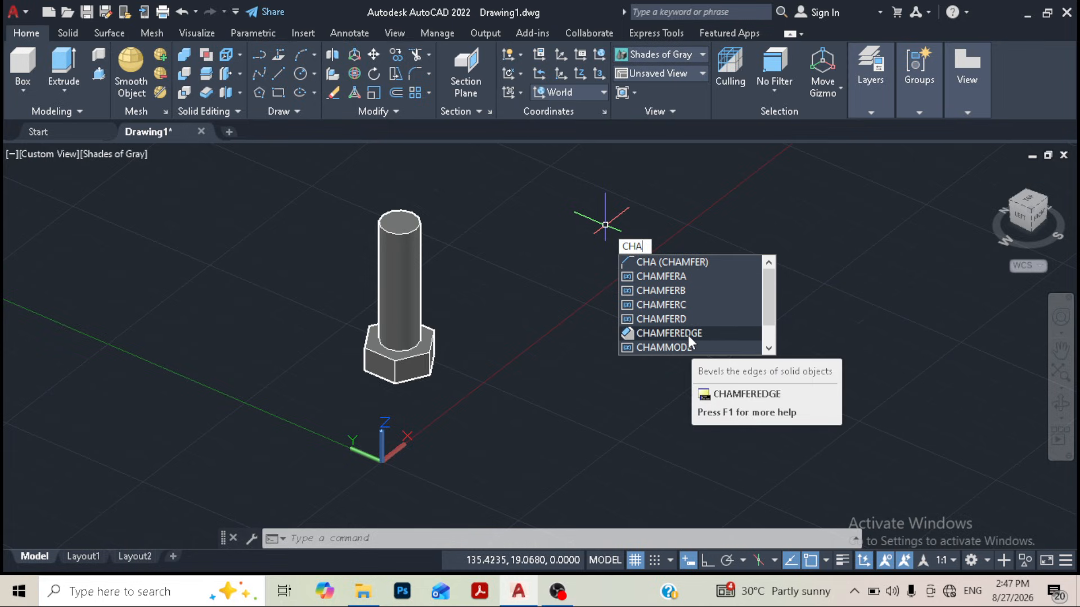
click(669, 333)
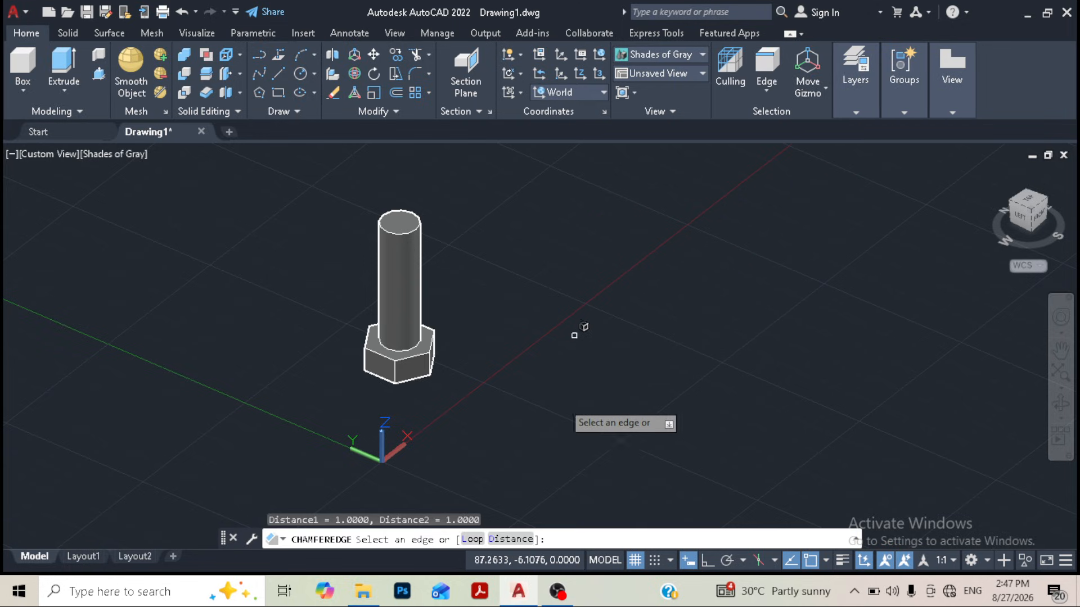
click(511, 540)
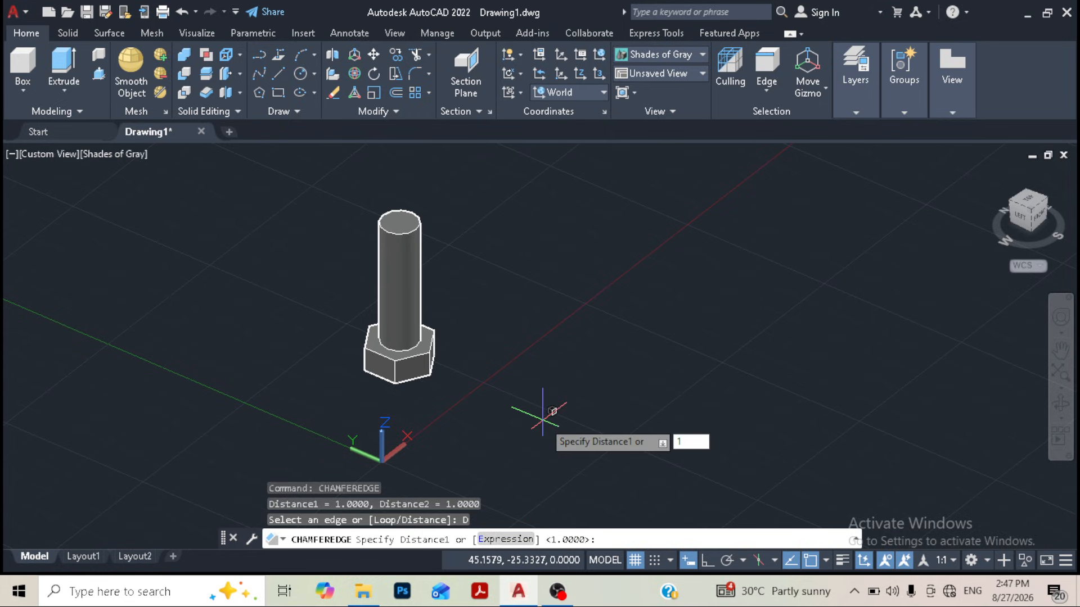
text(1)
key(Return)
text(1)
key(Return)
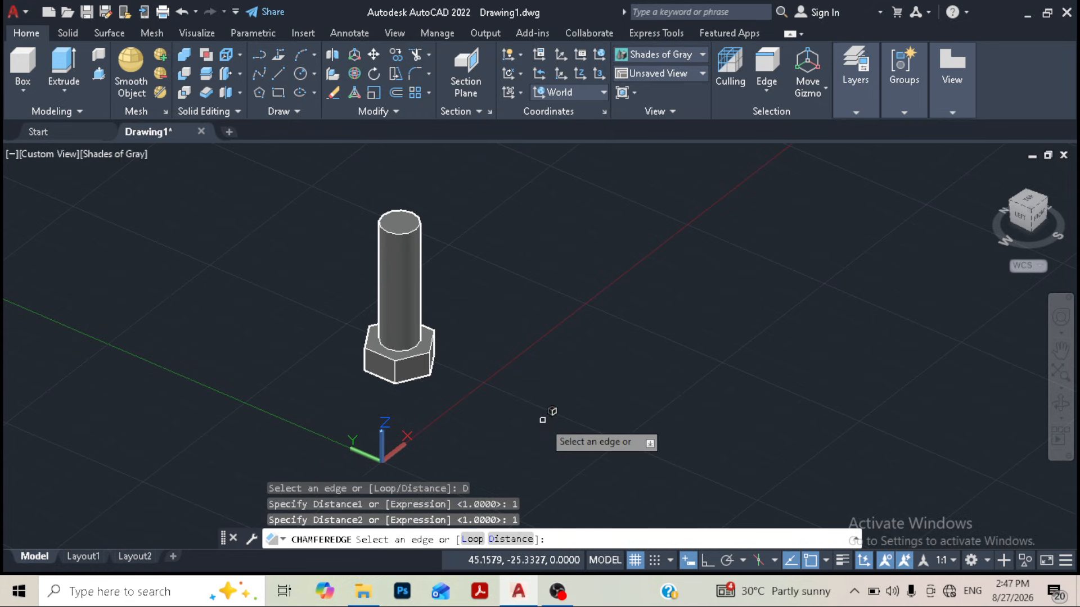
click(416, 232)
key(Return)
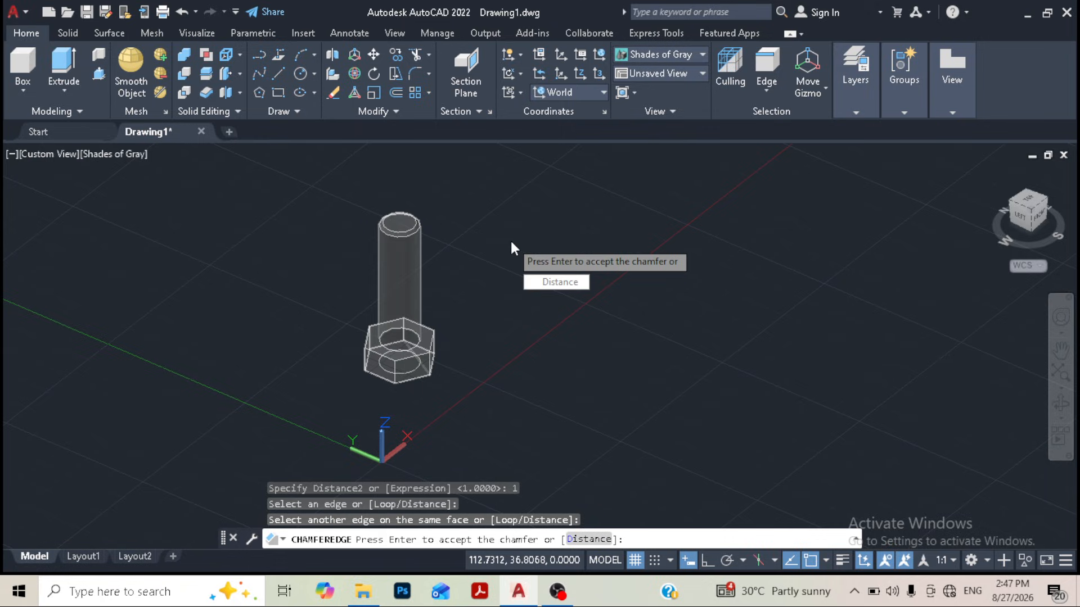
key(Return)
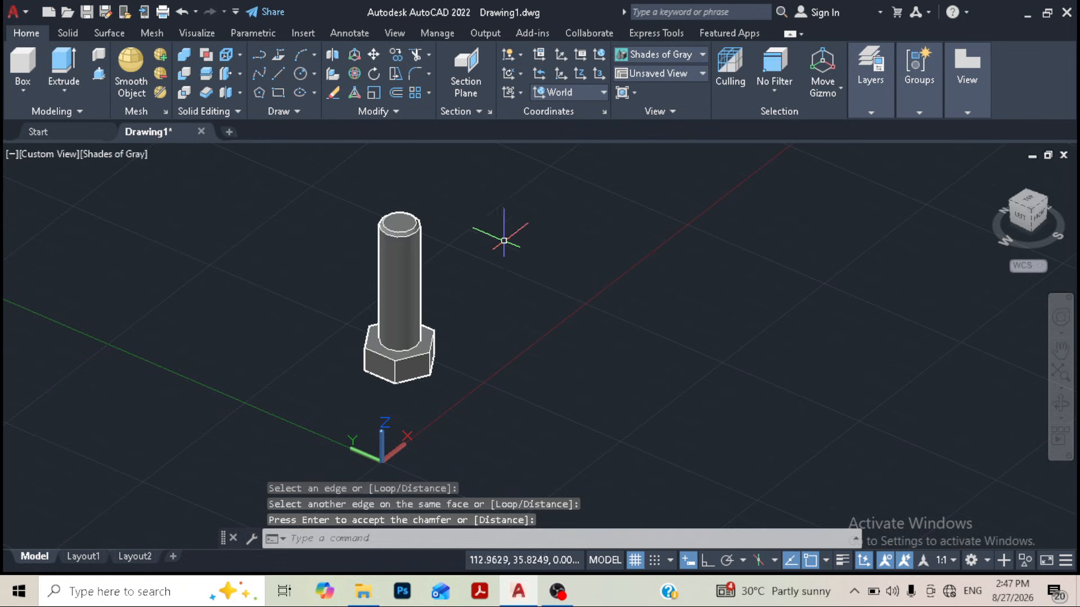
scroll(475, 216, up, 8)
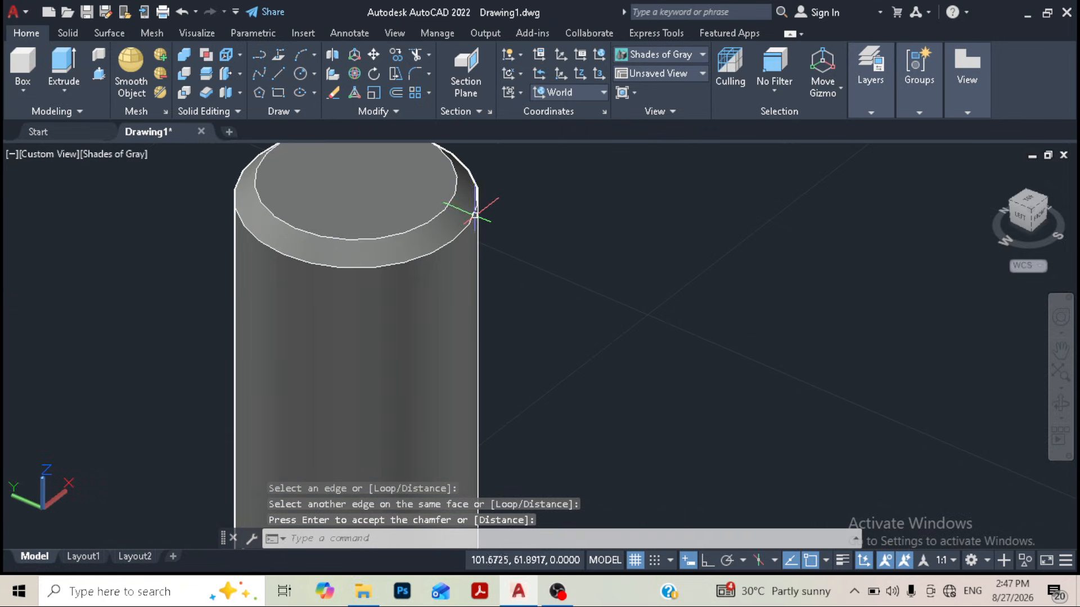
scroll(475, 215, down, 10)
middle_drag(488, 247, 467, 277)
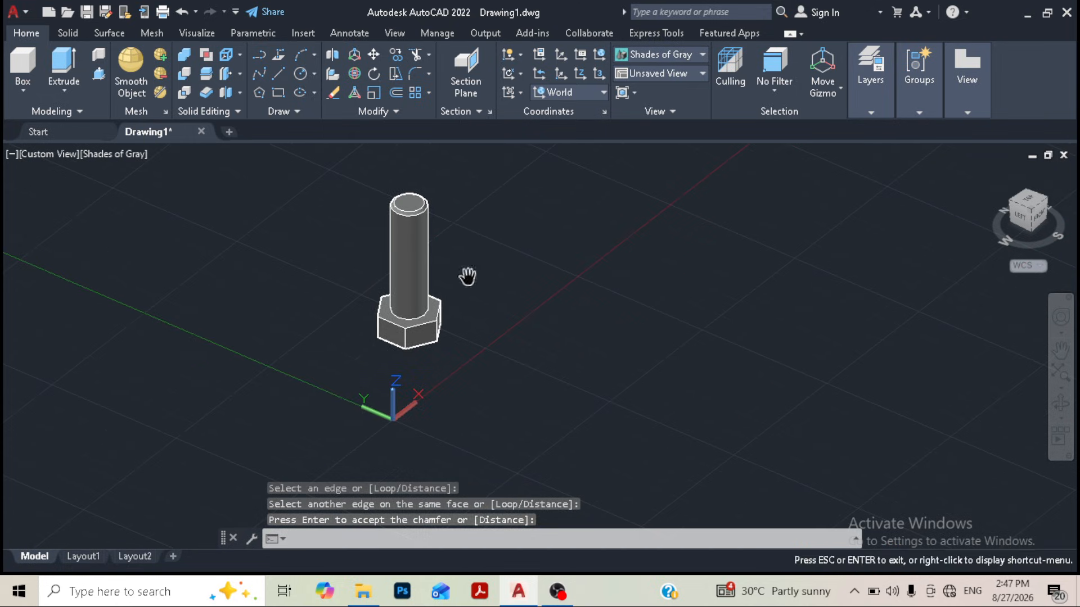
Step: Set the viewport to the 2D Wireframe visual style and show the bolt in the Front view
key(Escape)
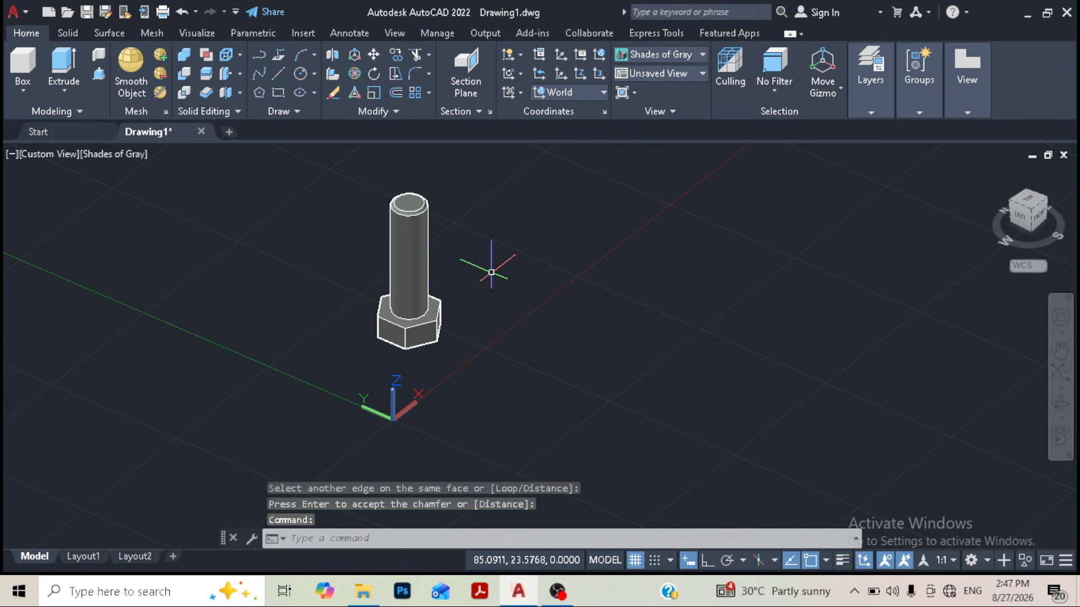
scroll(439, 336, up, 5)
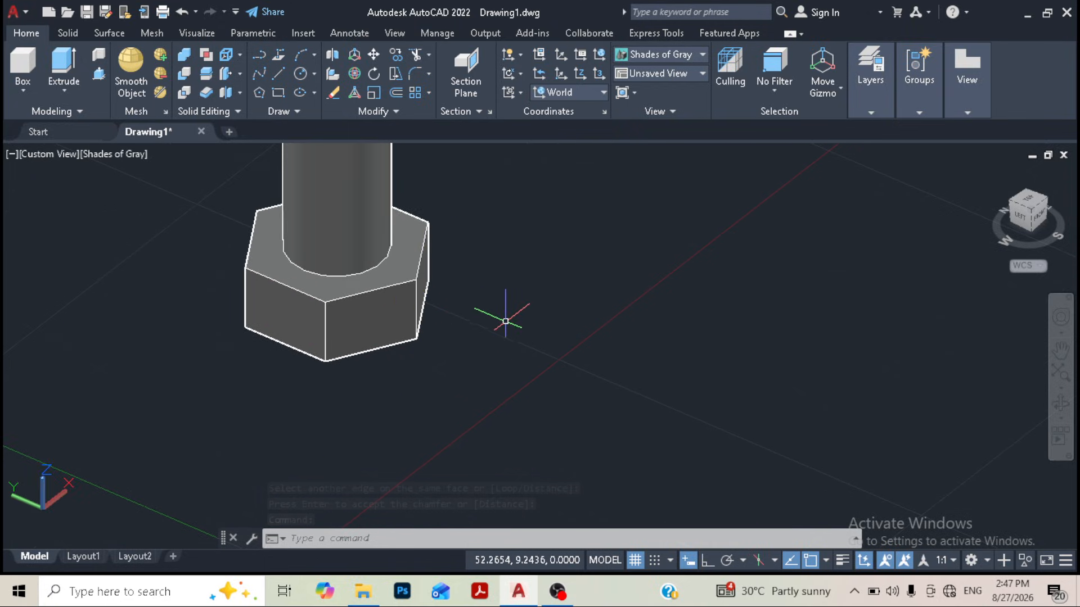
scroll(527, 327, down, 5)
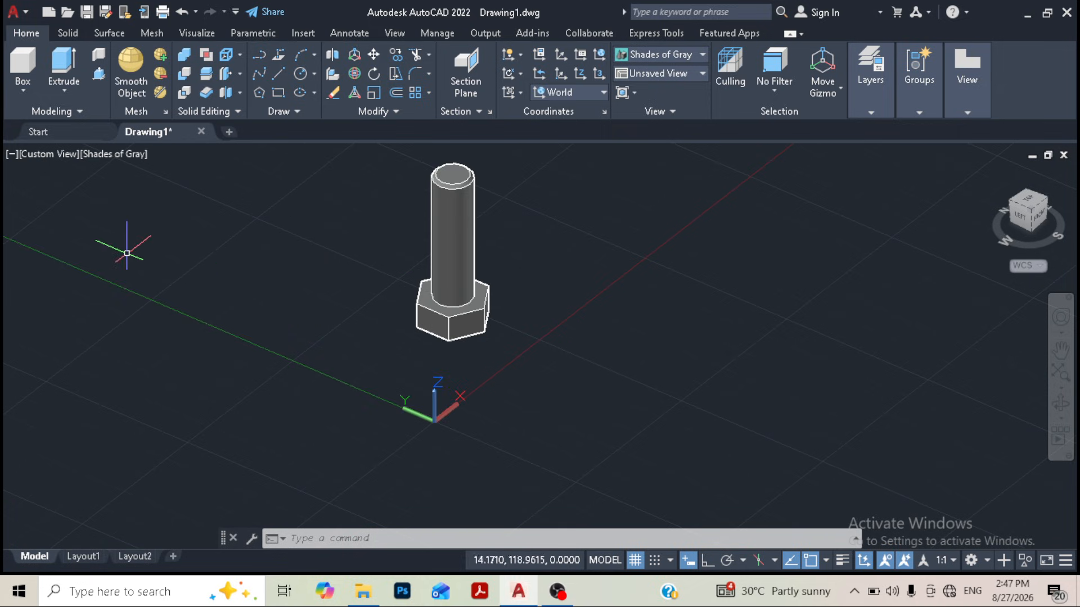
click(123, 154)
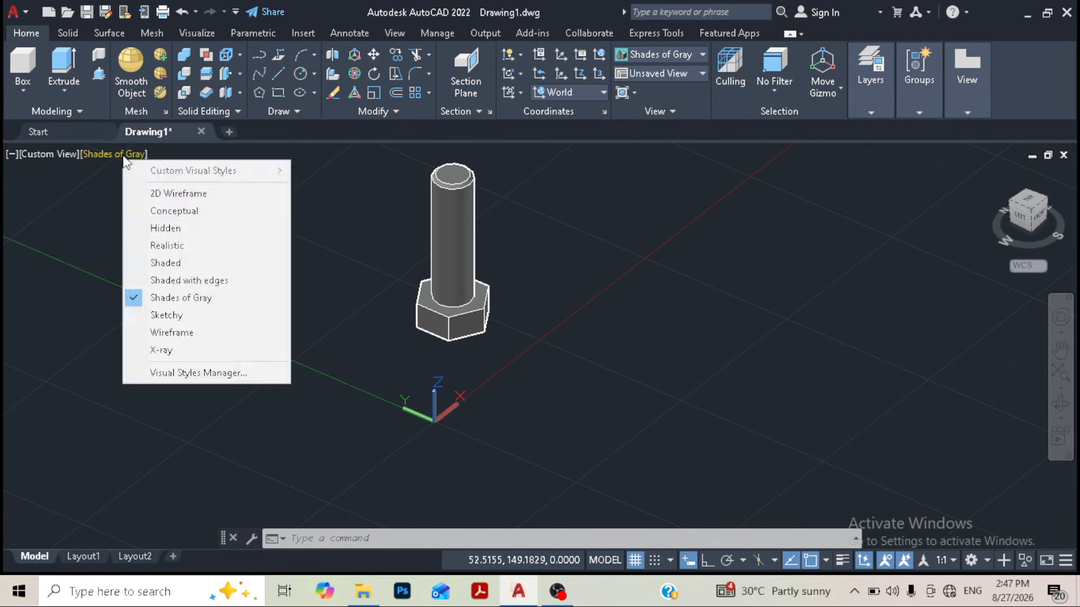
click(149, 193)
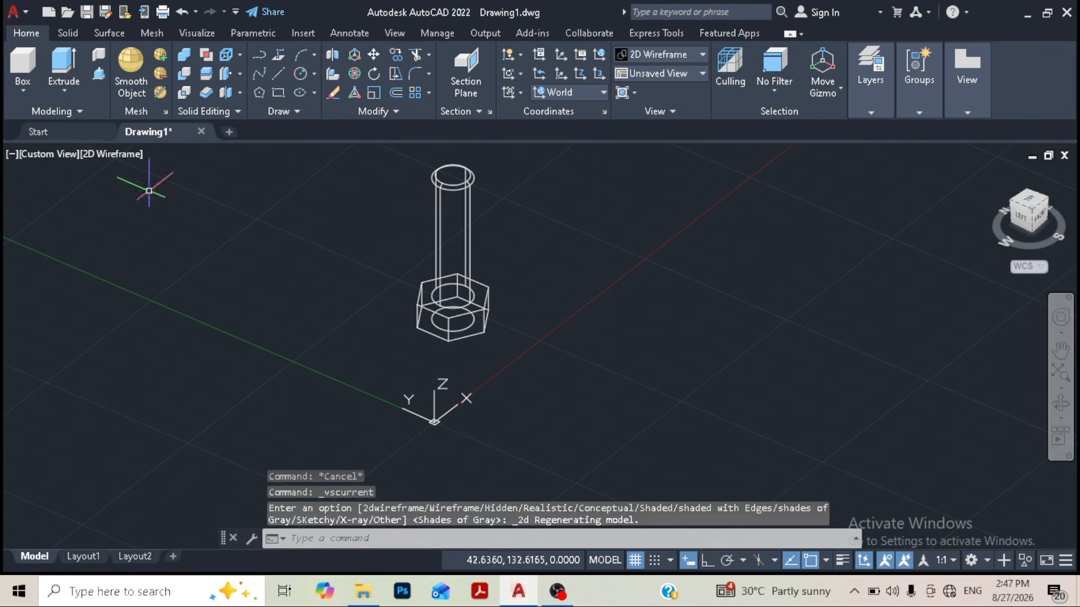
click(52, 153)
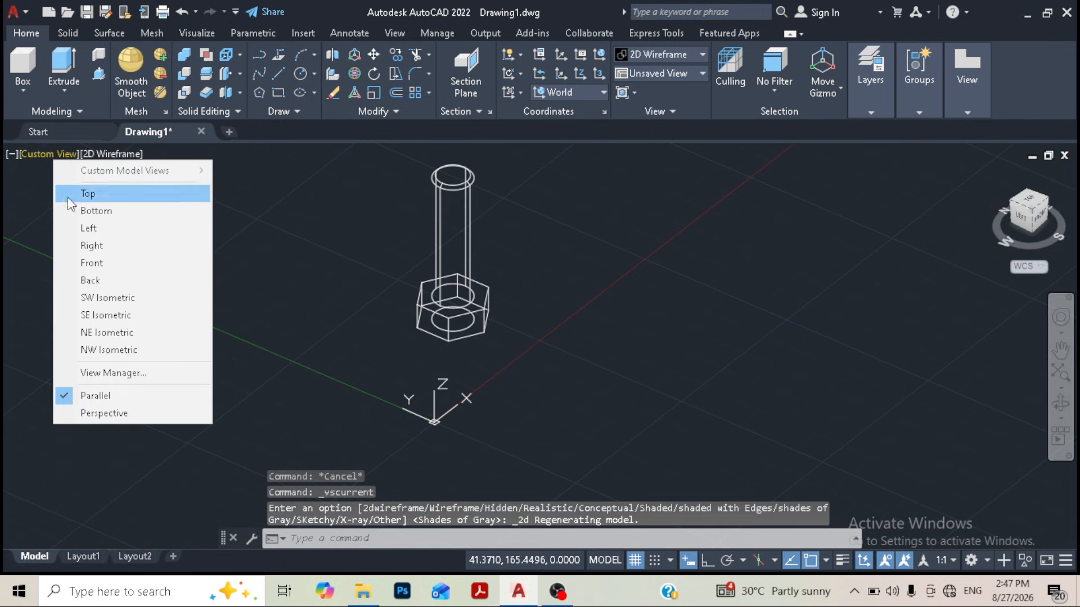
click(100, 269)
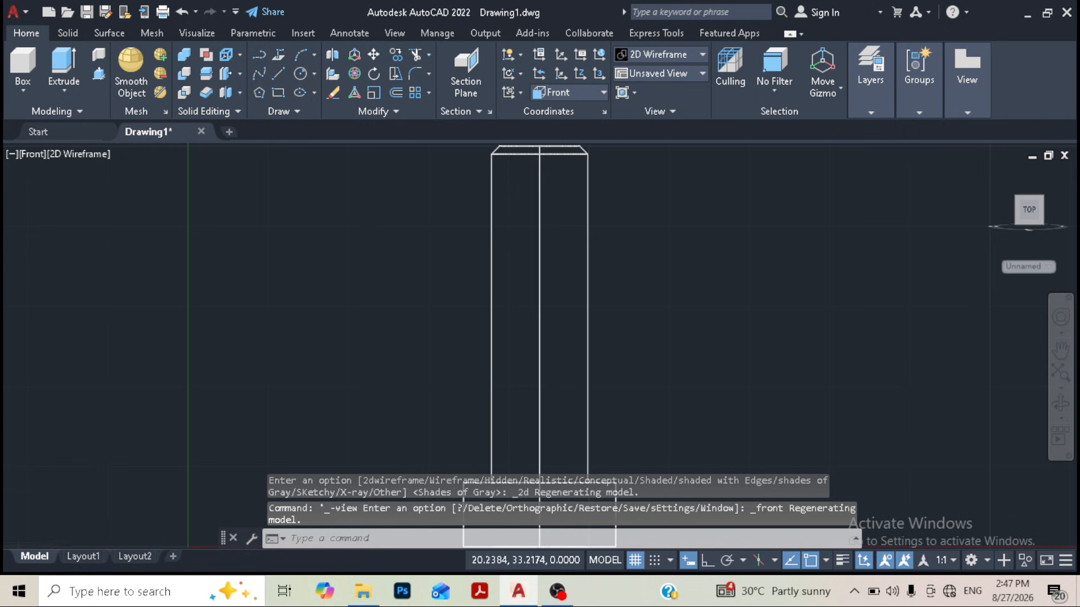
scroll(482, 367, up, 2)
scroll(402, 321, down, 1)
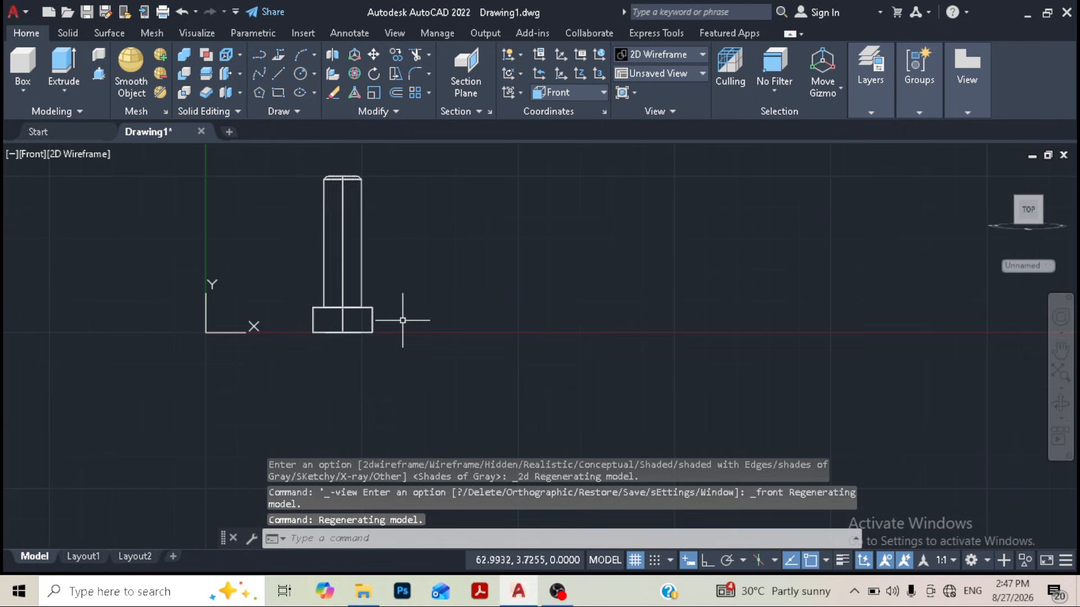
middle_drag(405, 306, 370, 306)
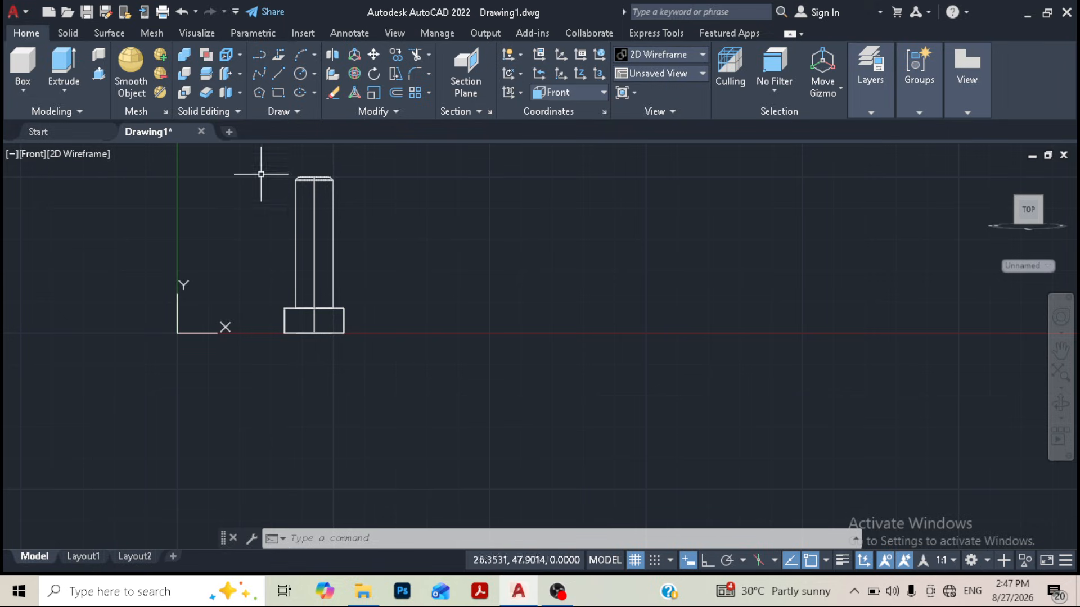
Step: Draw a horizontal line 4 units long beside the bolt head, with Ortho on to keep it straight
click(278, 72)
scroll(360, 316, up, 4)
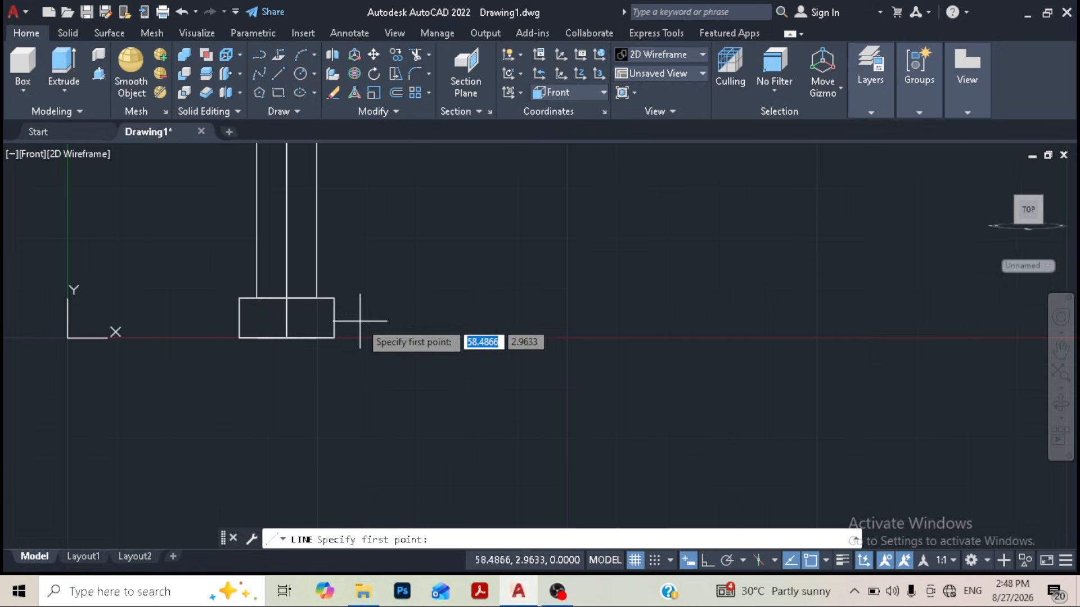
click(382, 314)
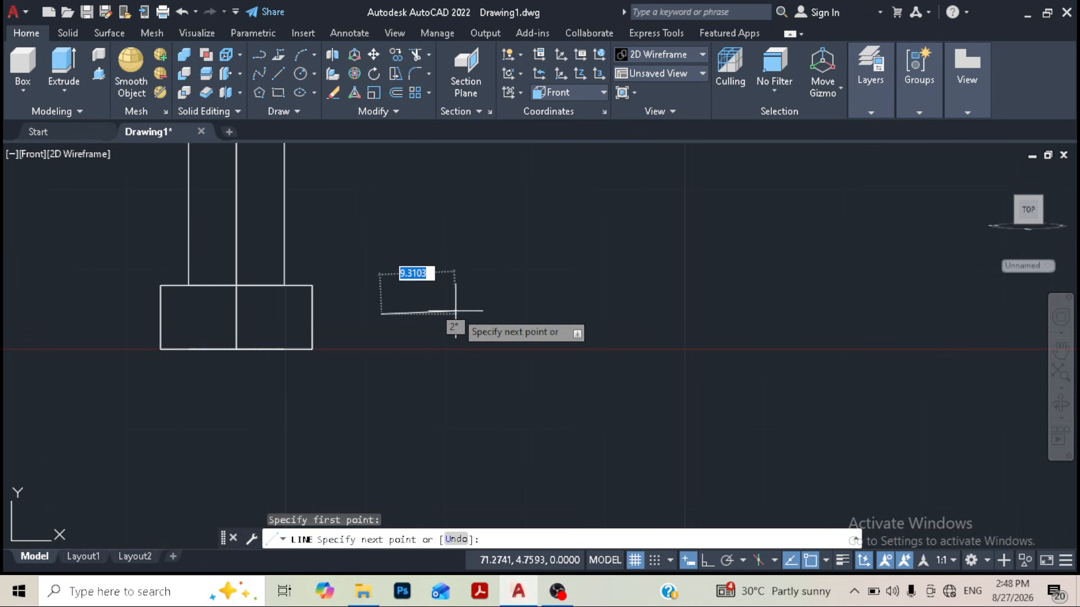
text(4)
key(Return)
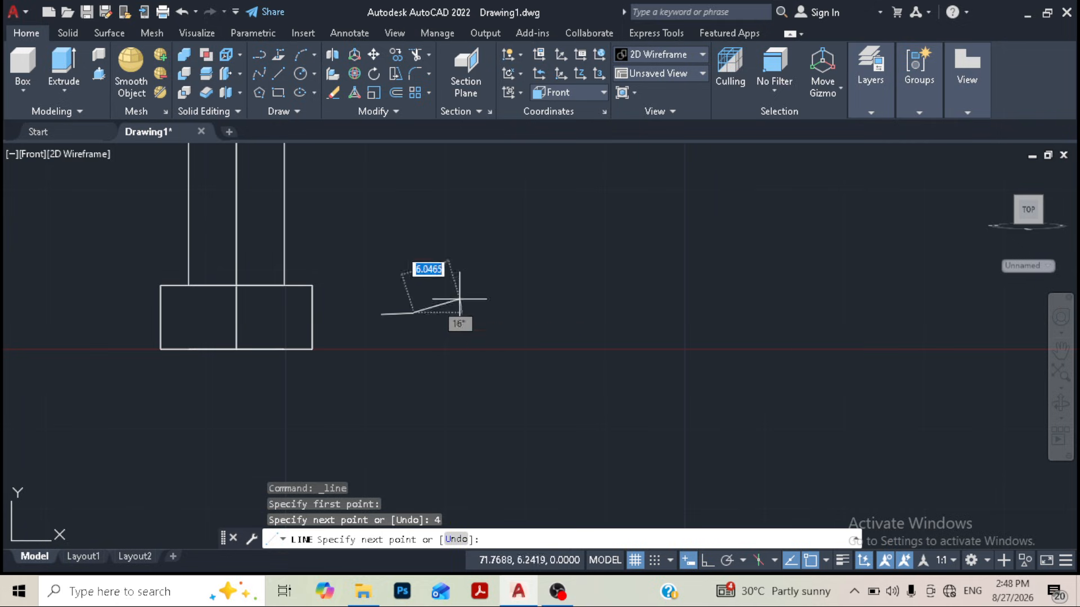
key(ctrl+z)
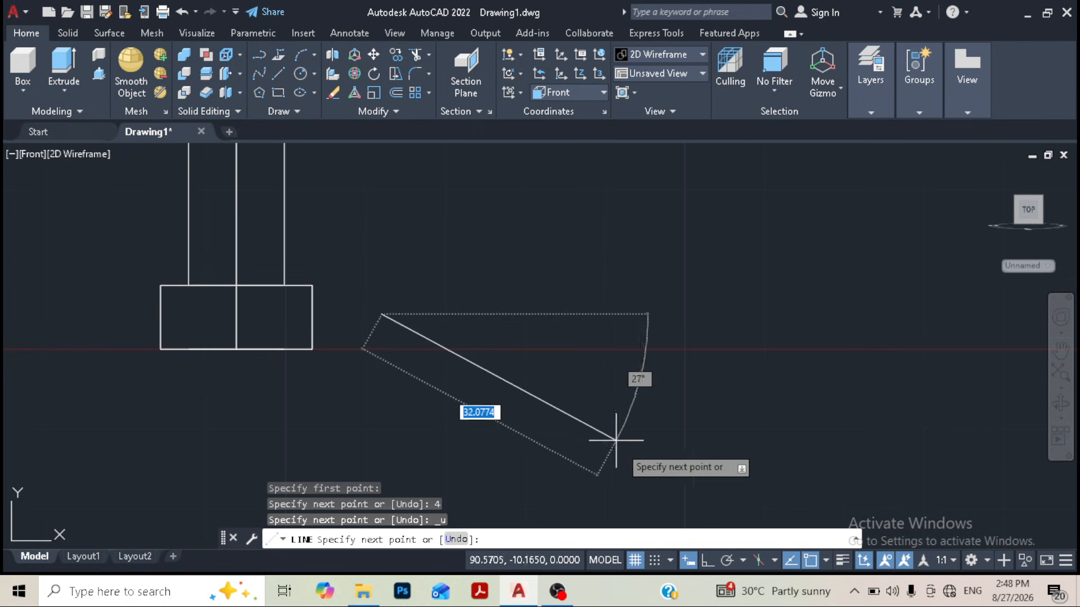
click(708, 560)
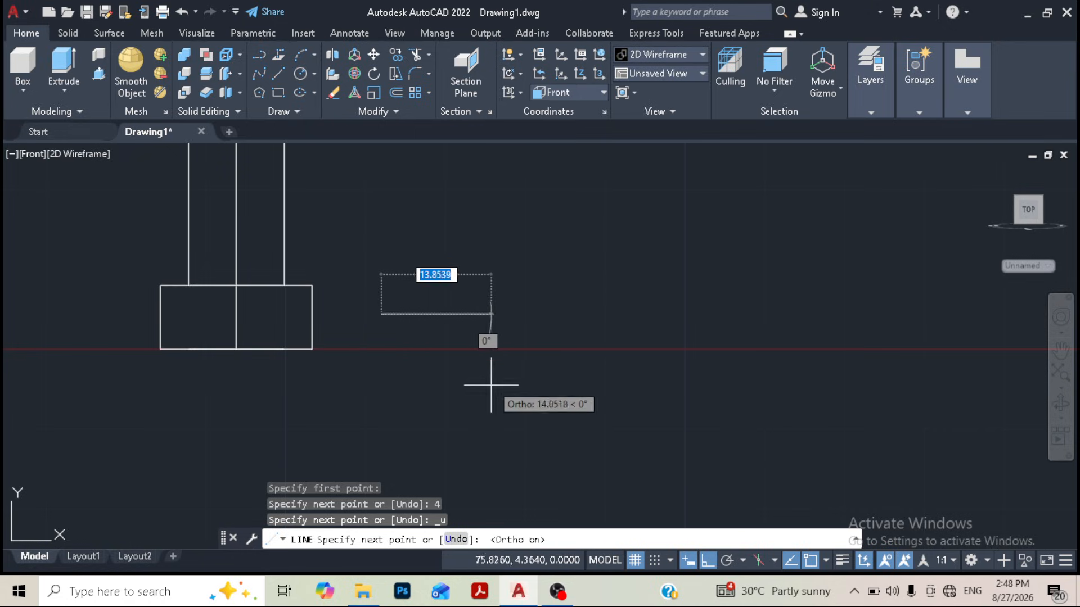
text(4)
key(Return)
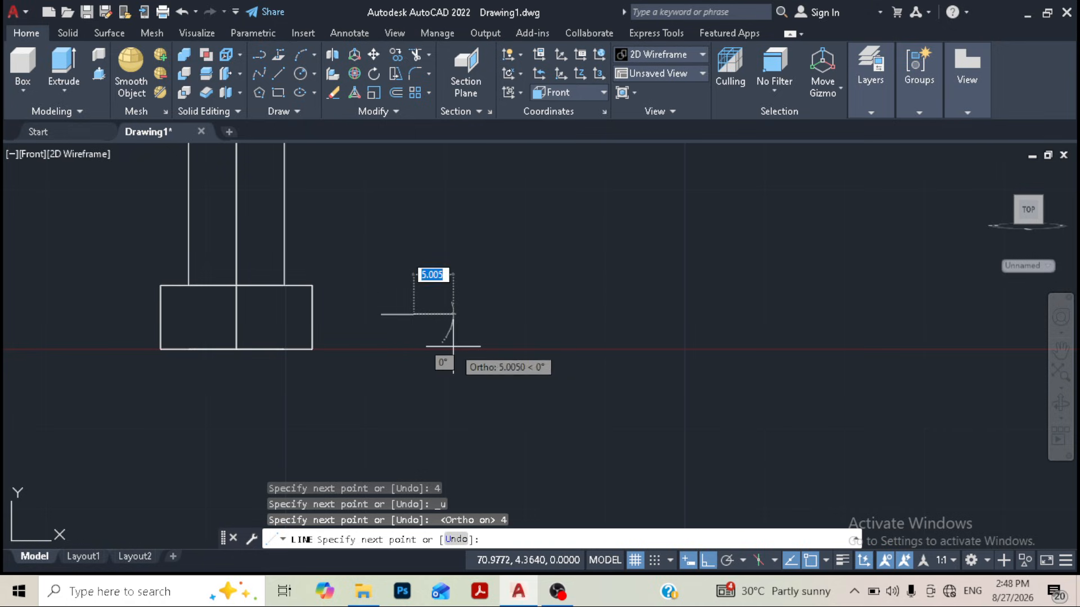
key(Return)
Step: With Ortho off, draw a line about 22 units long at 30° upward from the short line's end nearest the head
key(Return)
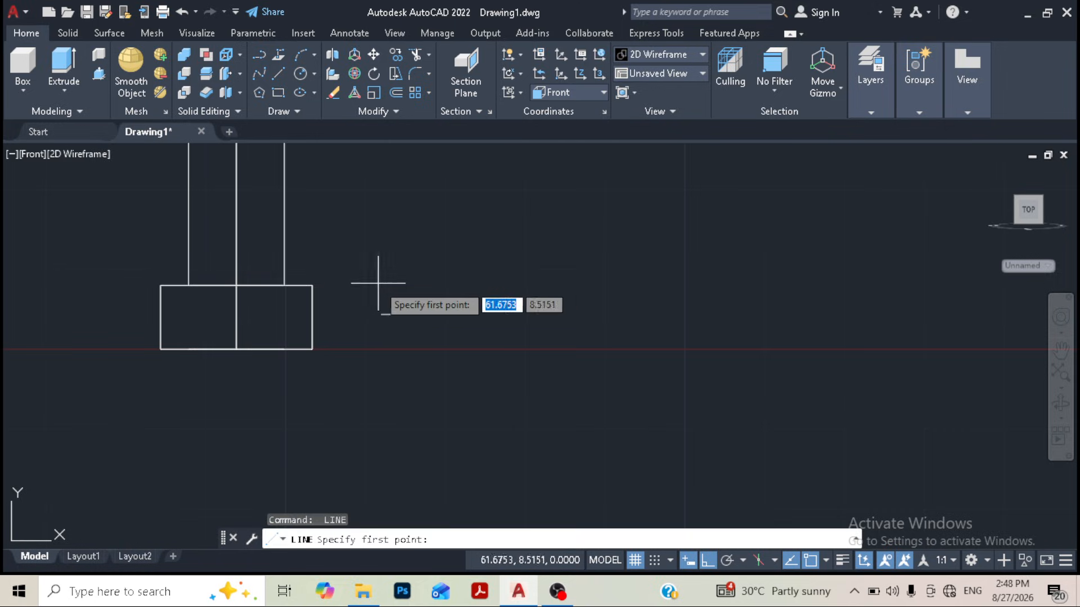
click(383, 313)
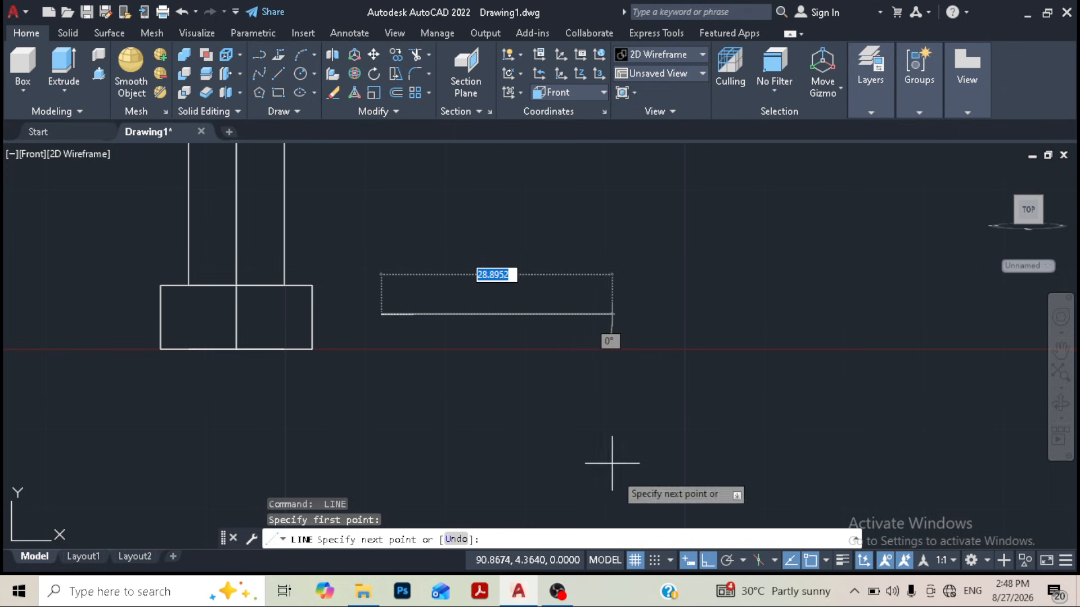
click(704, 560)
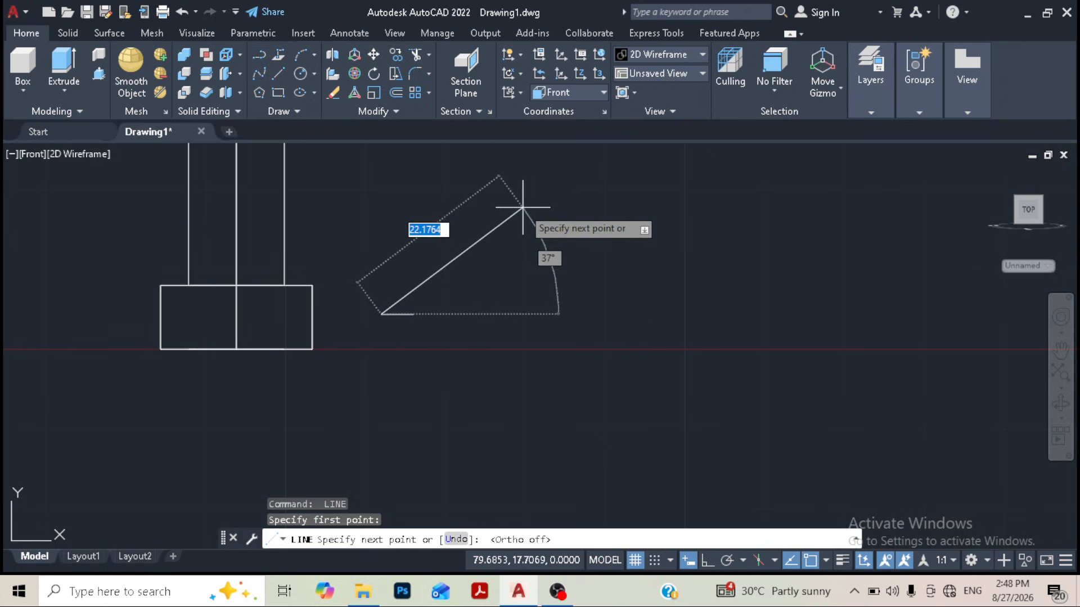
key(Tab)
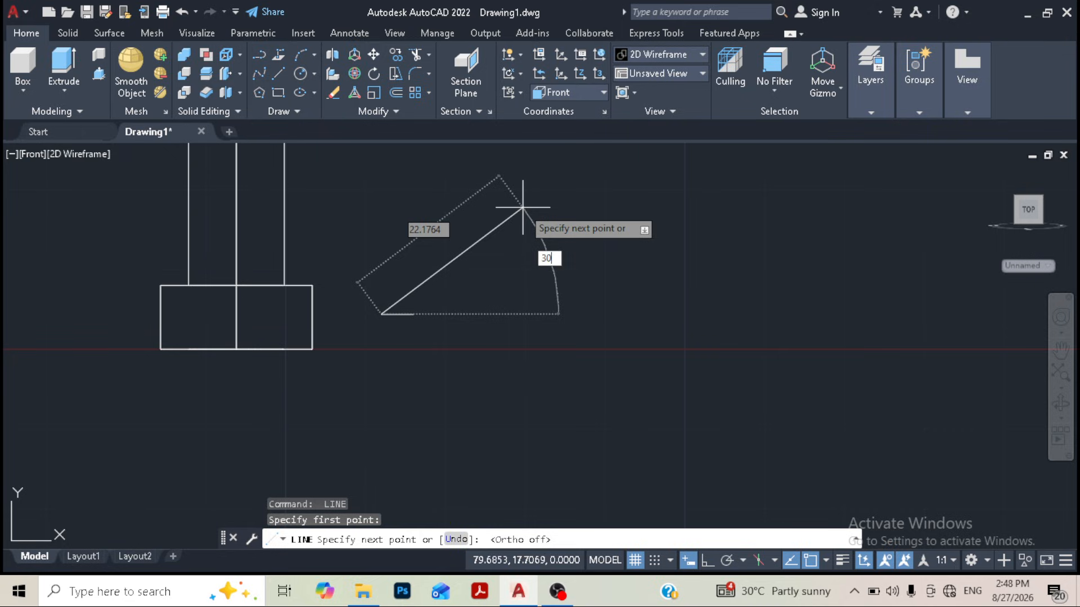
text(30)
key(Return)
key(Return)
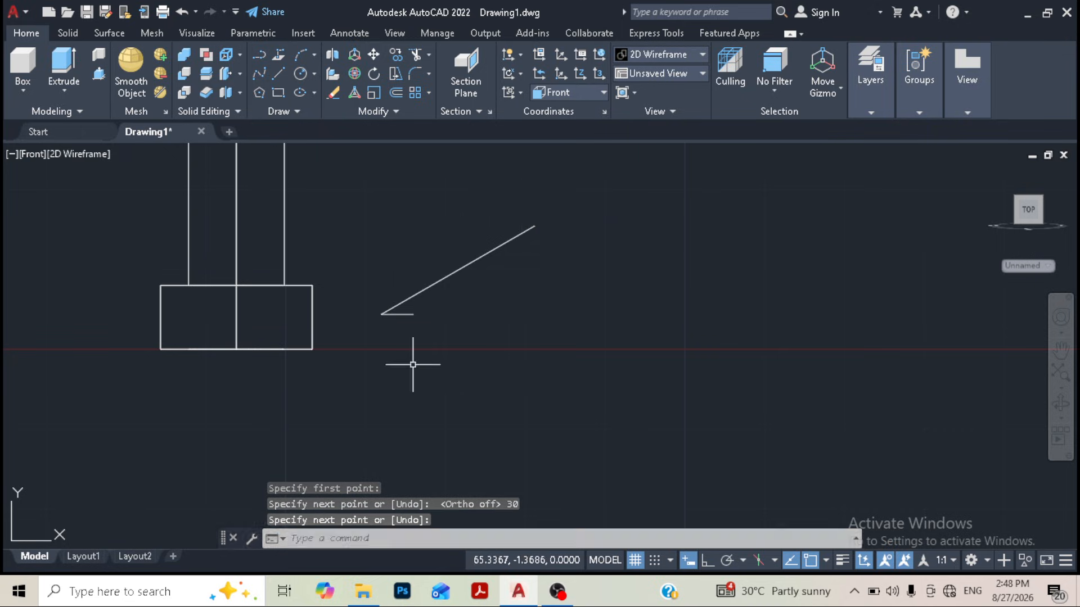
Step: With Ortho on, draw a vertical line upward from the short line's other end, crossing the 30° line
key(Return)
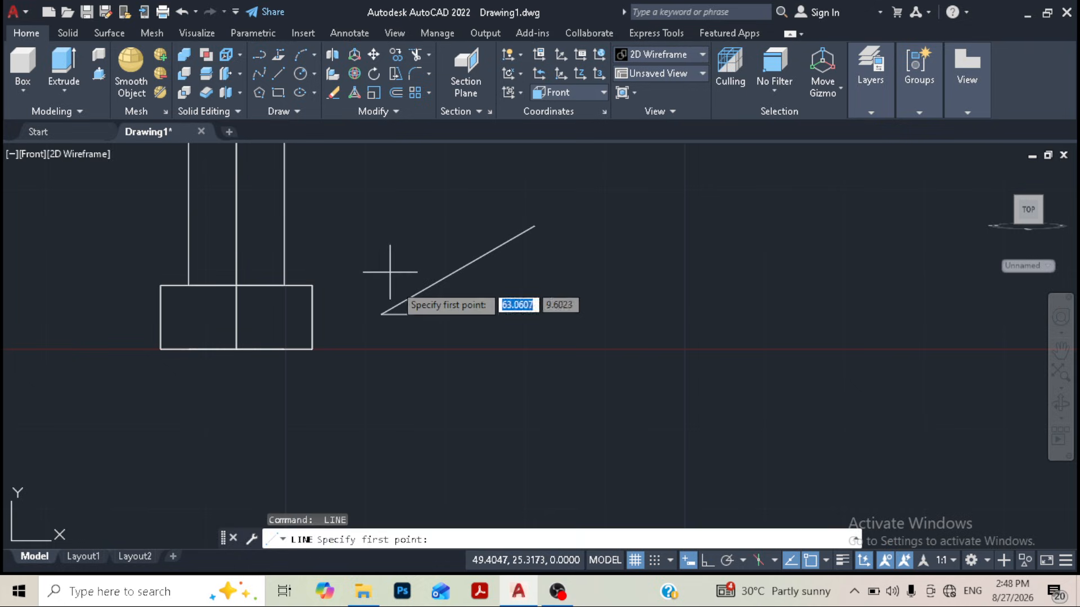
click(413, 315)
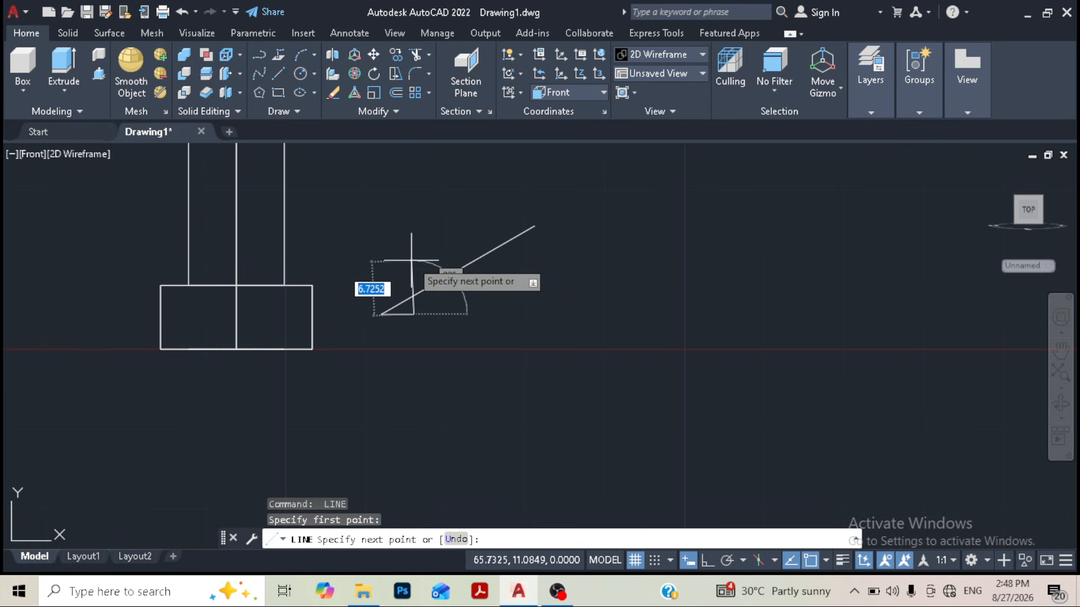
click(707, 560)
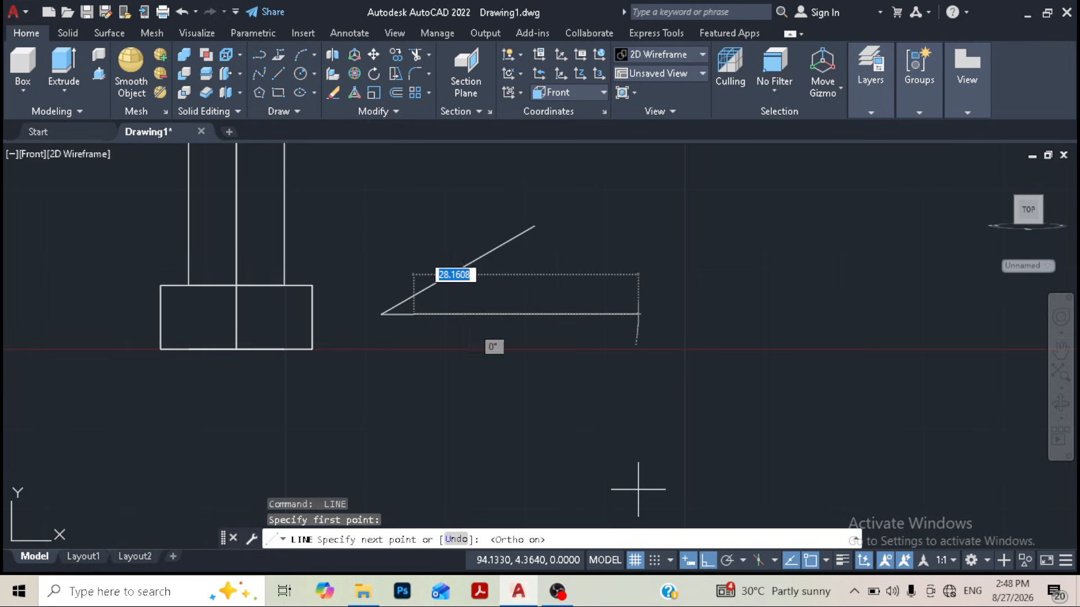
right_click(462, 219)
click(488, 231)
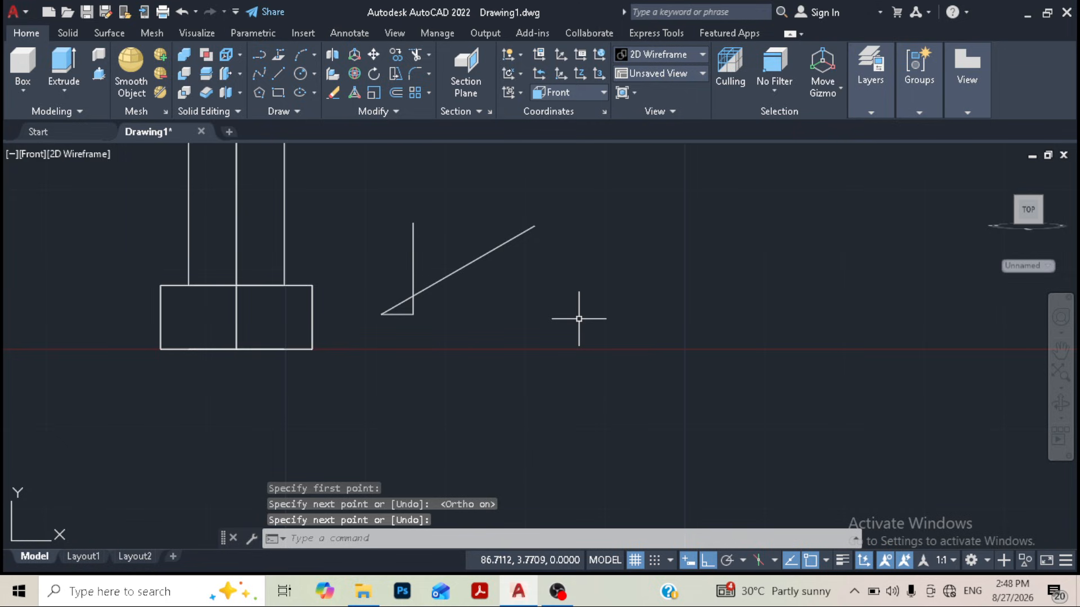
Step: Trim the parts of the sloped and vertical lines beyond their intersection, leaving a closed triangle
click(591, 347)
click(369, 183)
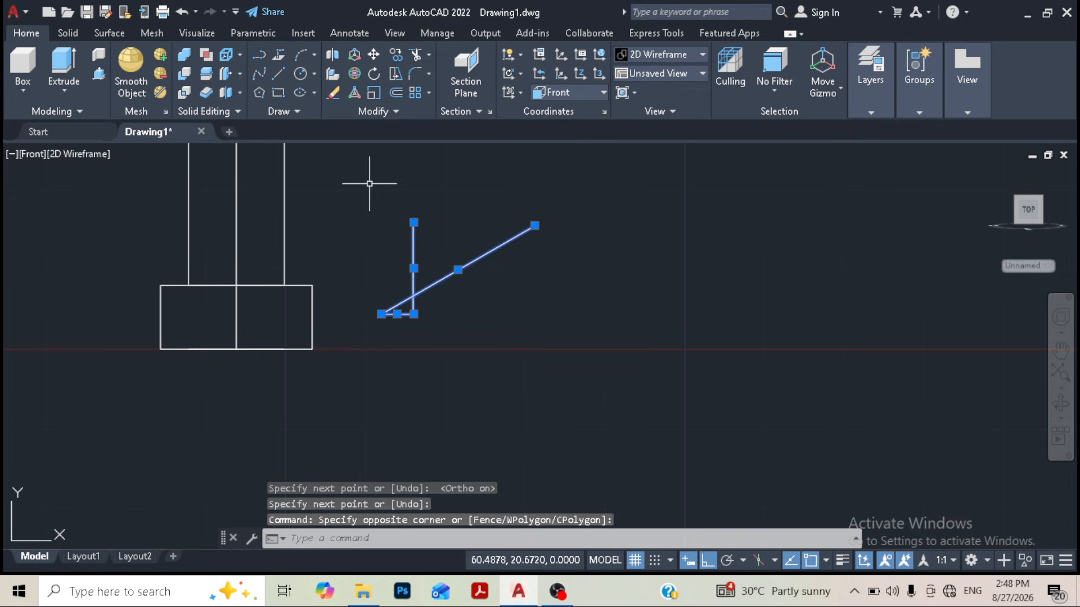
click(417, 55)
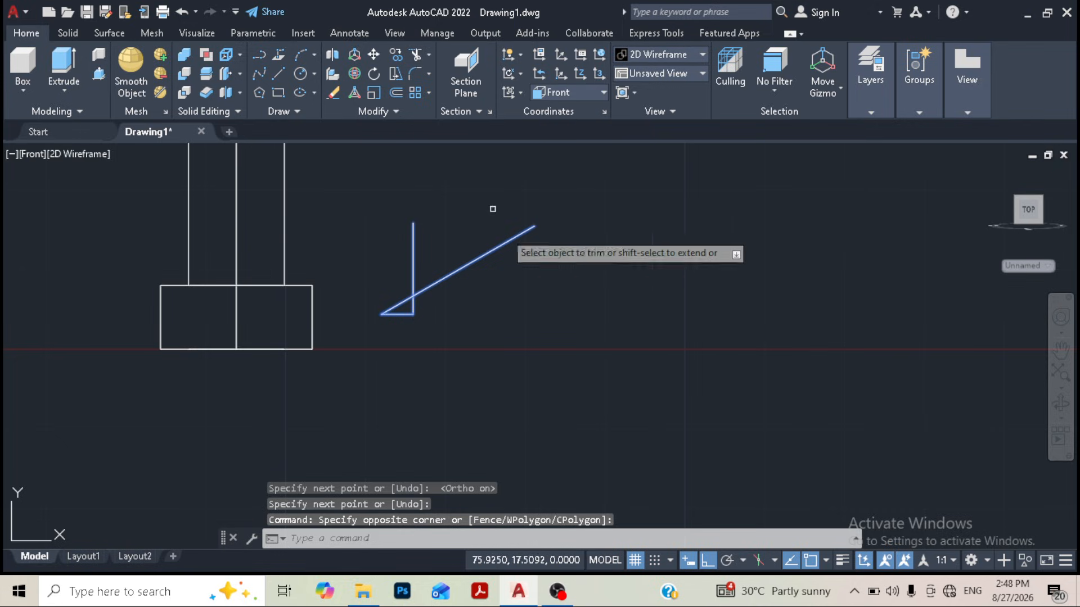
click(485, 258)
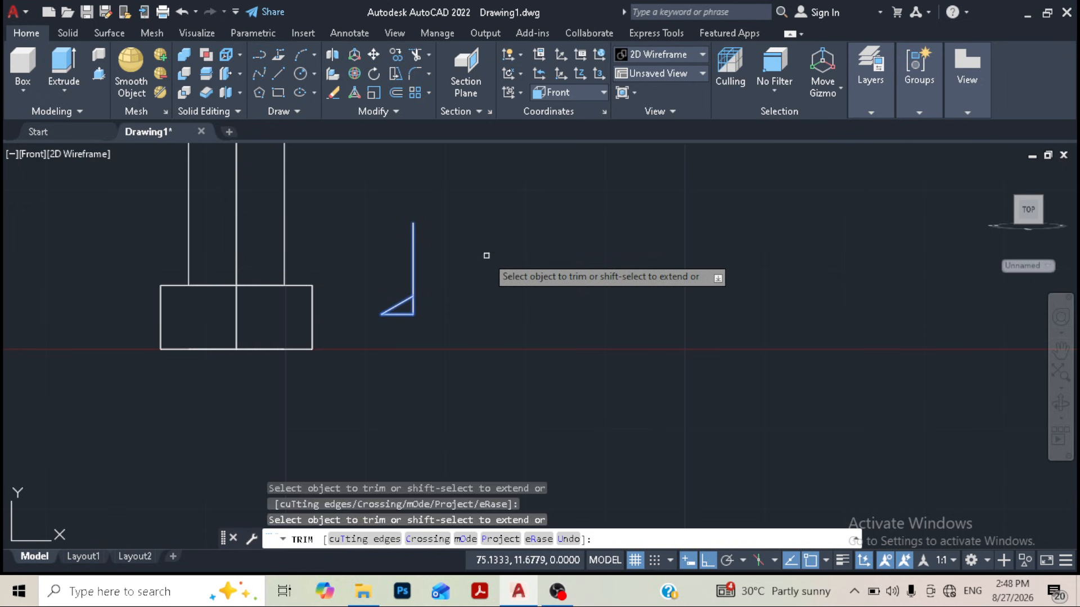
click(413, 245)
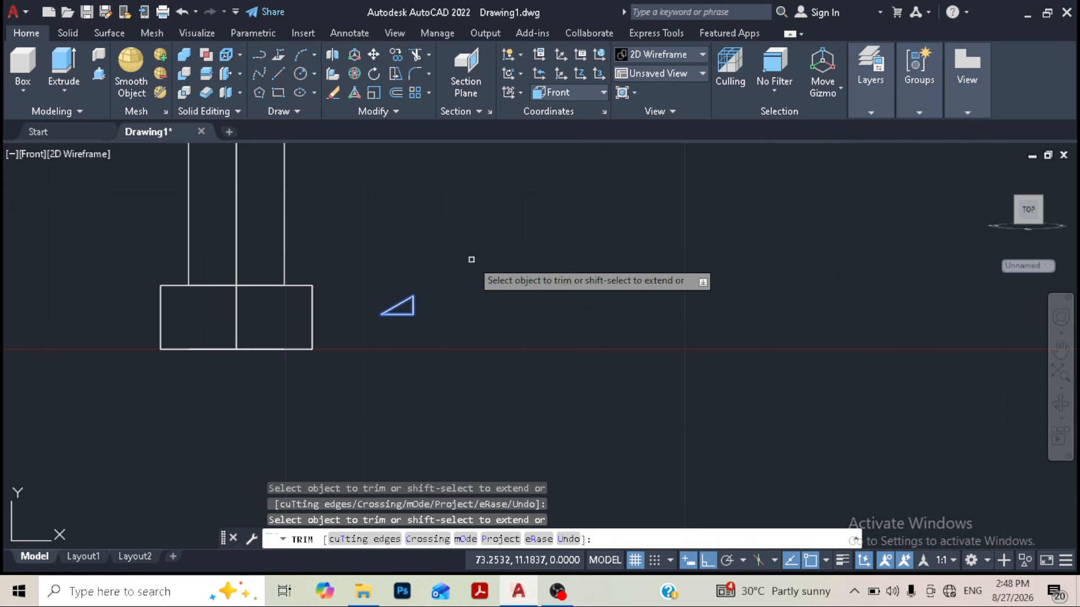
key(Escape)
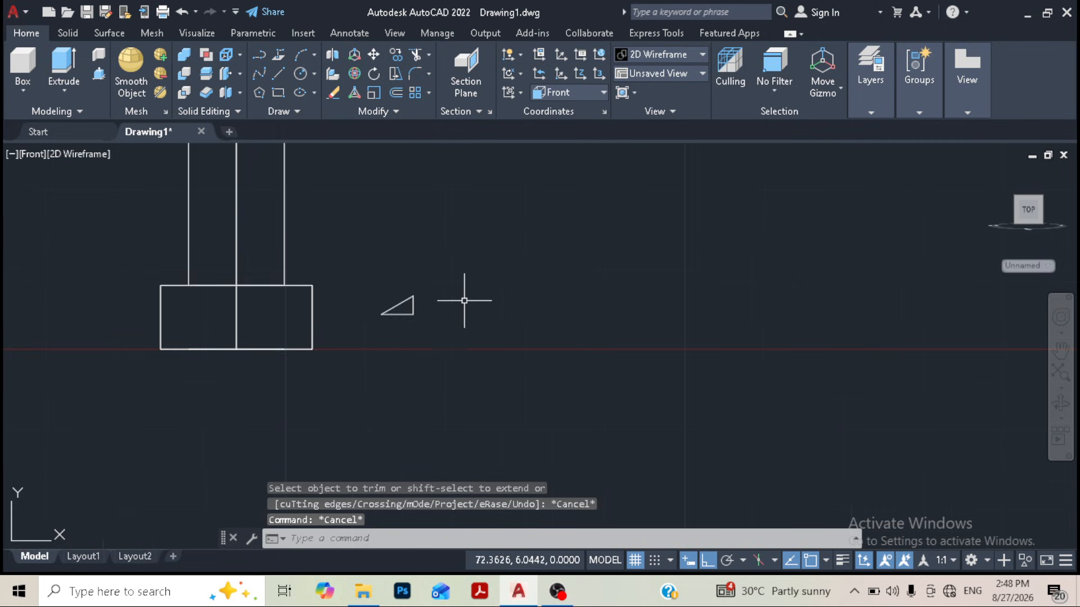
Step: Join the three lines of the triangle beside the bolt head into a single closed polyline
scroll(464, 301, down, 2)
middle_drag(463, 296, 483, 358)
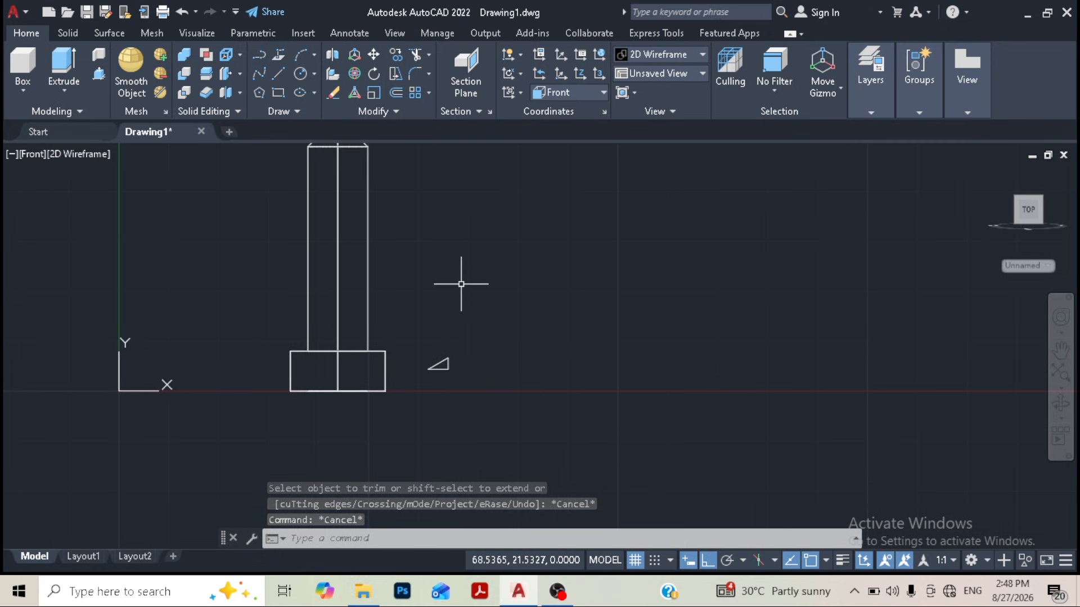
scroll(450, 315, down, 1)
scroll(428, 343, up, 1)
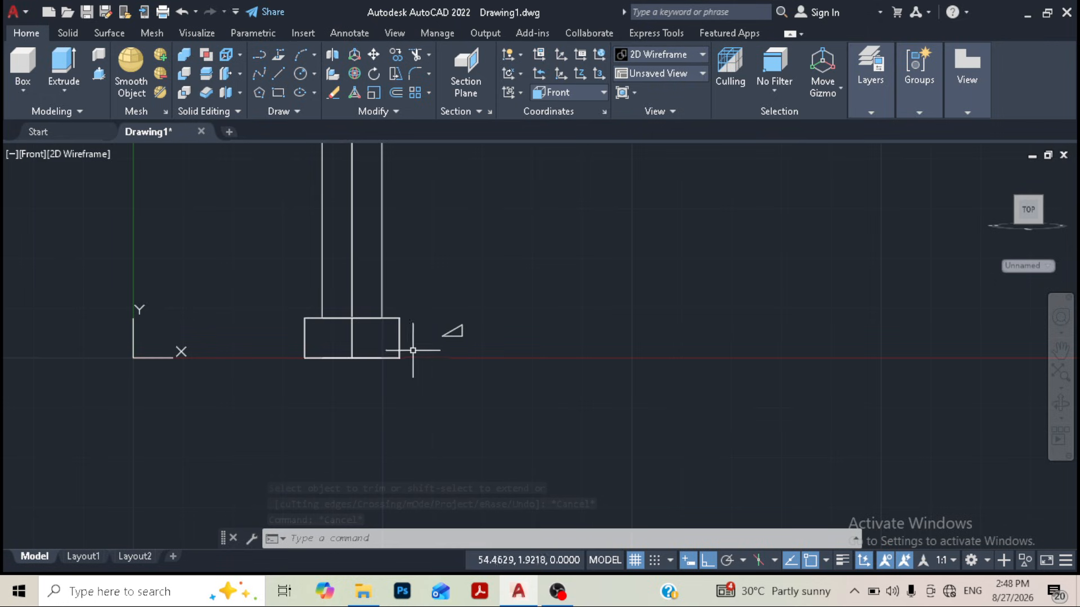
shift+middle_drag(425, 333, 401, 355)
key(Escape)
scroll(421, 338, up, 6)
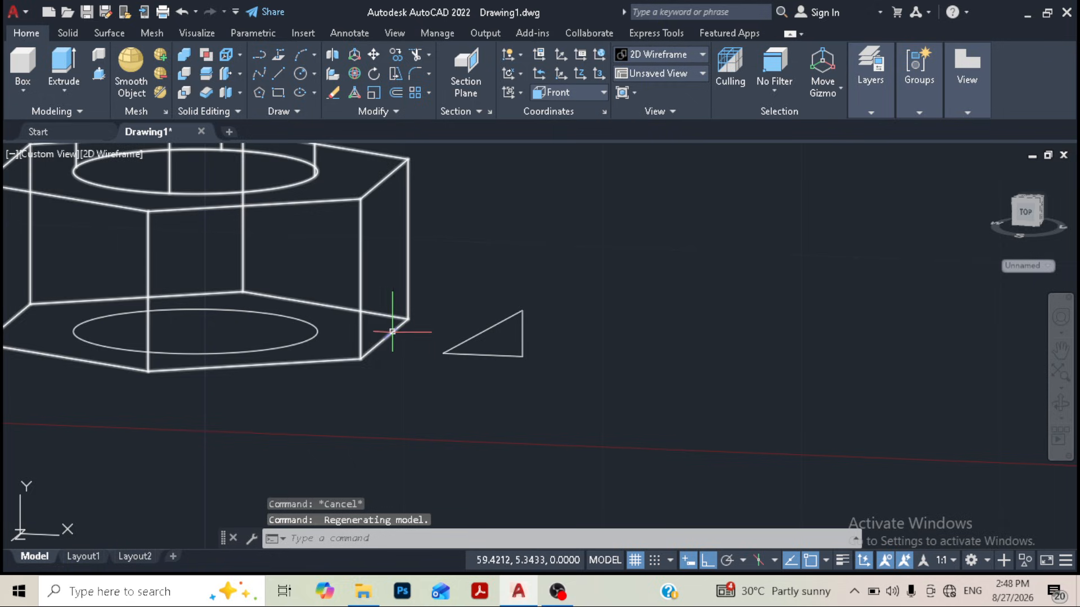
scroll(419, 369, down, 2)
middle_drag(416, 361, 422, 420)
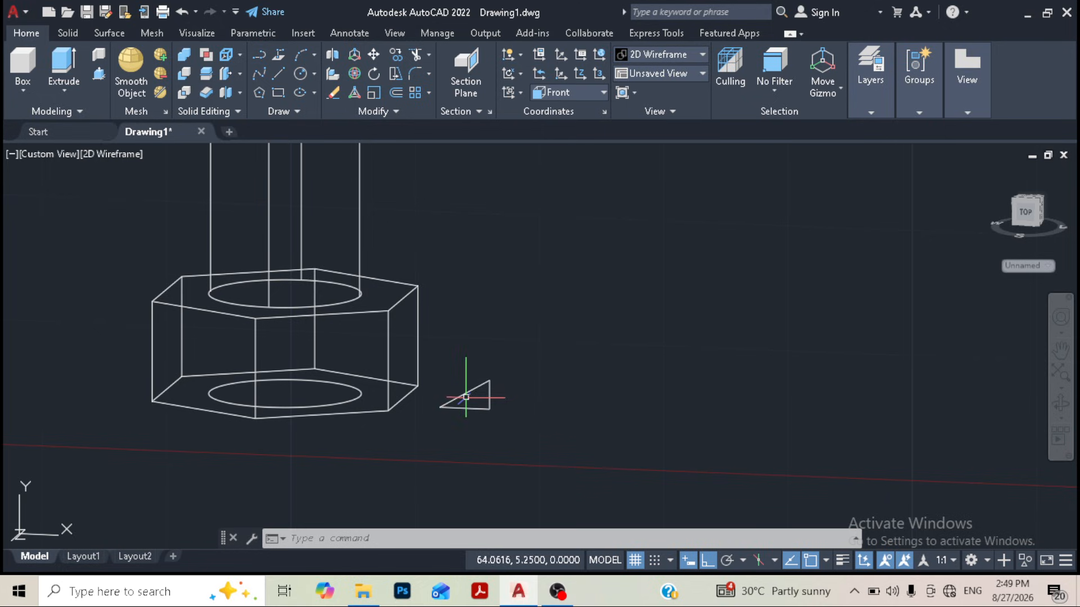
click(527, 427)
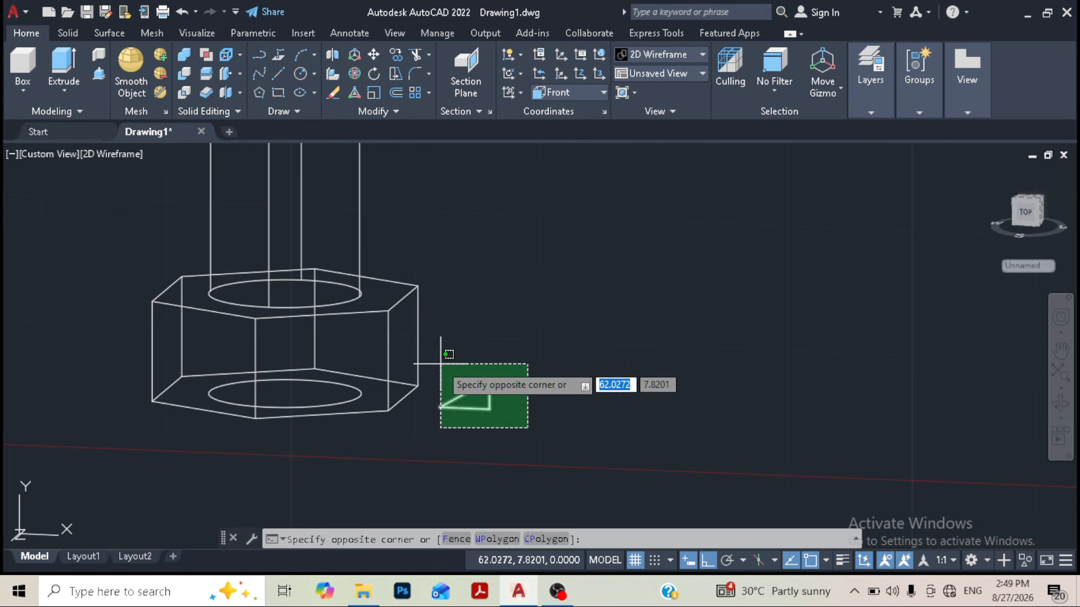
click(440, 337)
text(j)
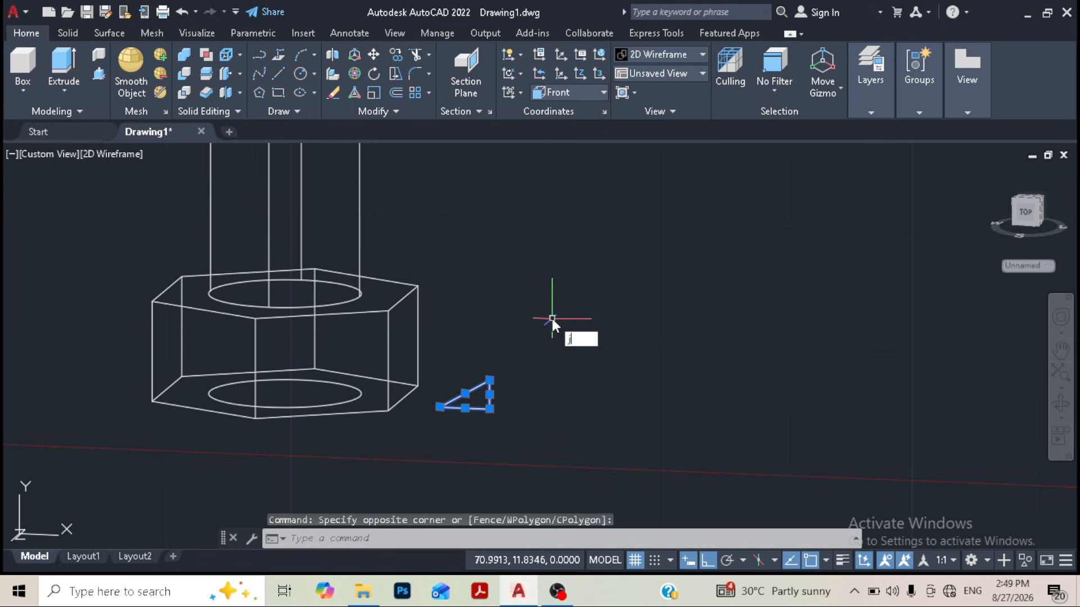
key(Return)
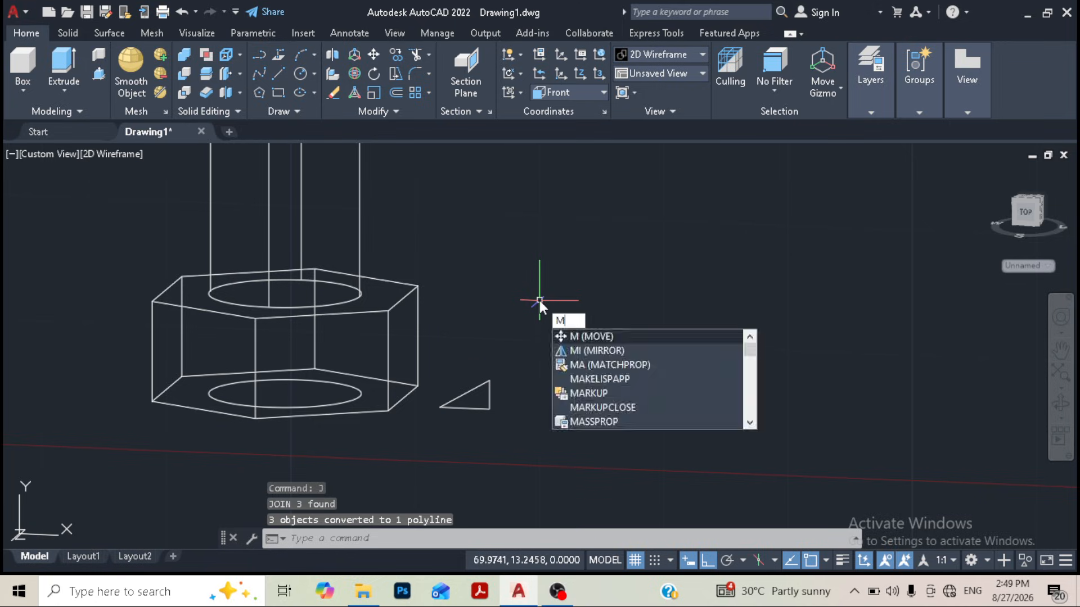
Step: Move the triangle by its sharp corner onto the midpoint of the nearest bottom edge of the hex head
key(Return)
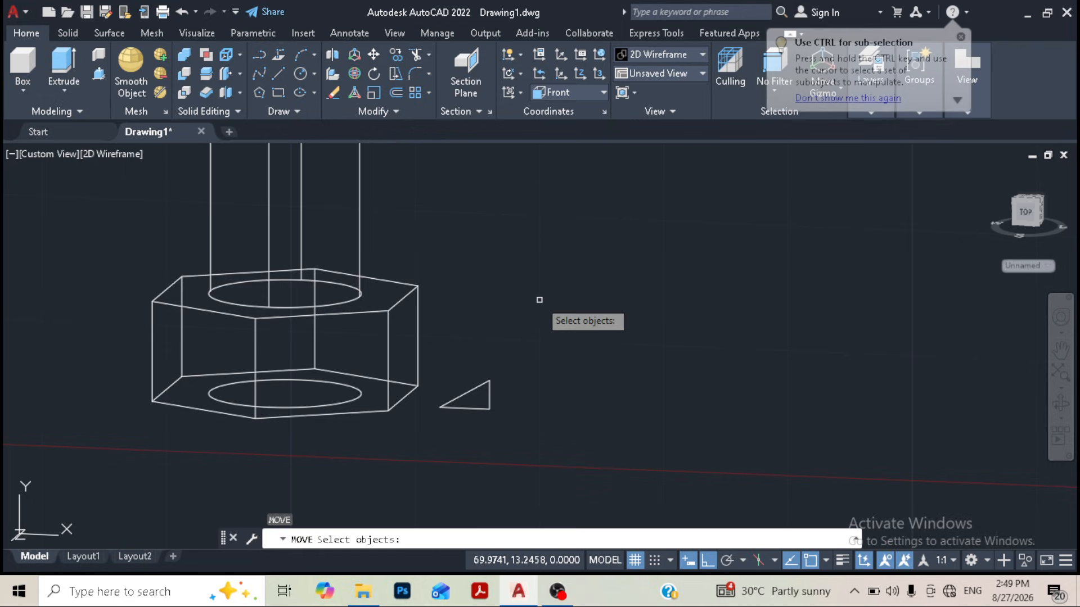
click(483, 386)
click(492, 394)
click(486, 395)
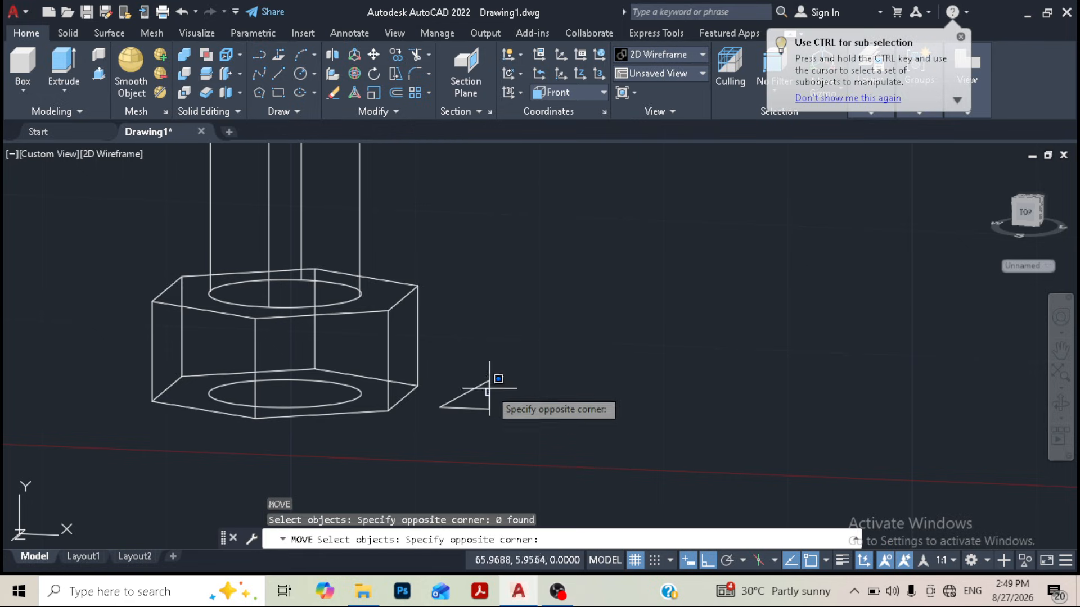
click(491, 397)
click(490, 397)
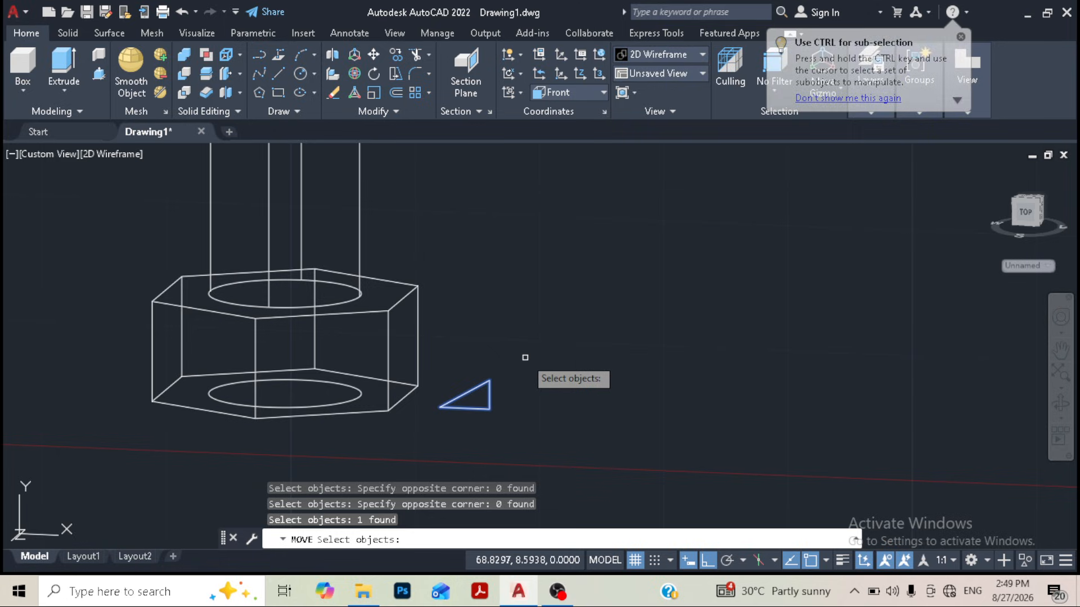
key(Return)
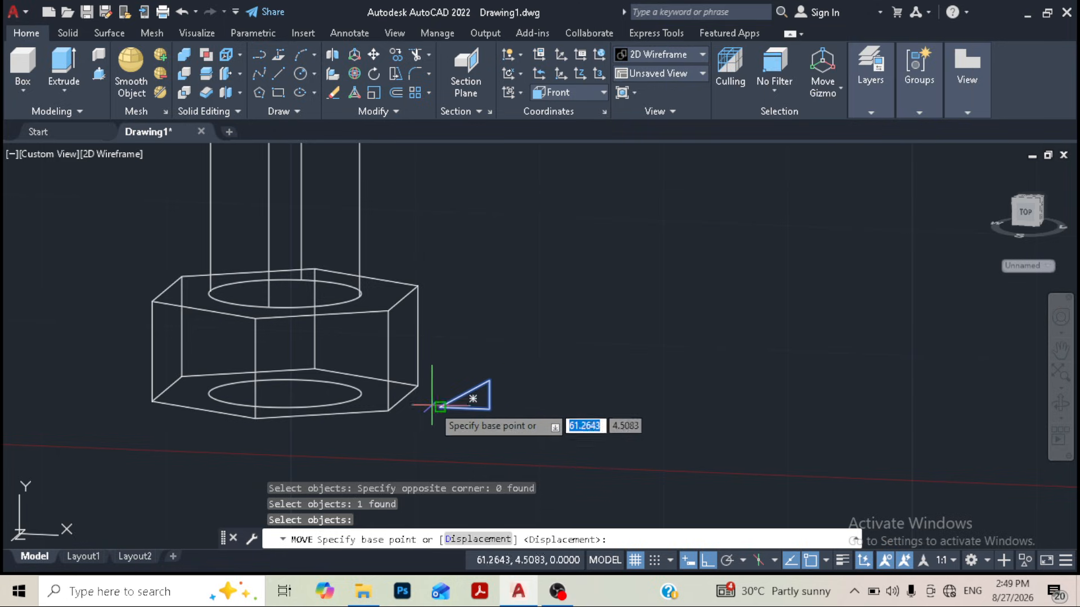
click(439, 400)
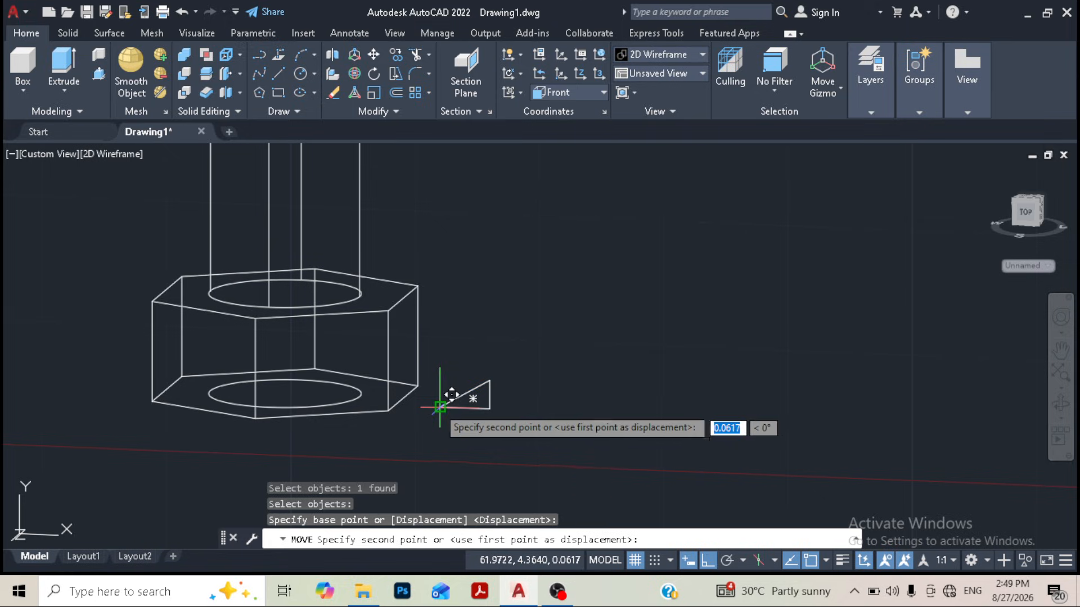
click(410, 393)
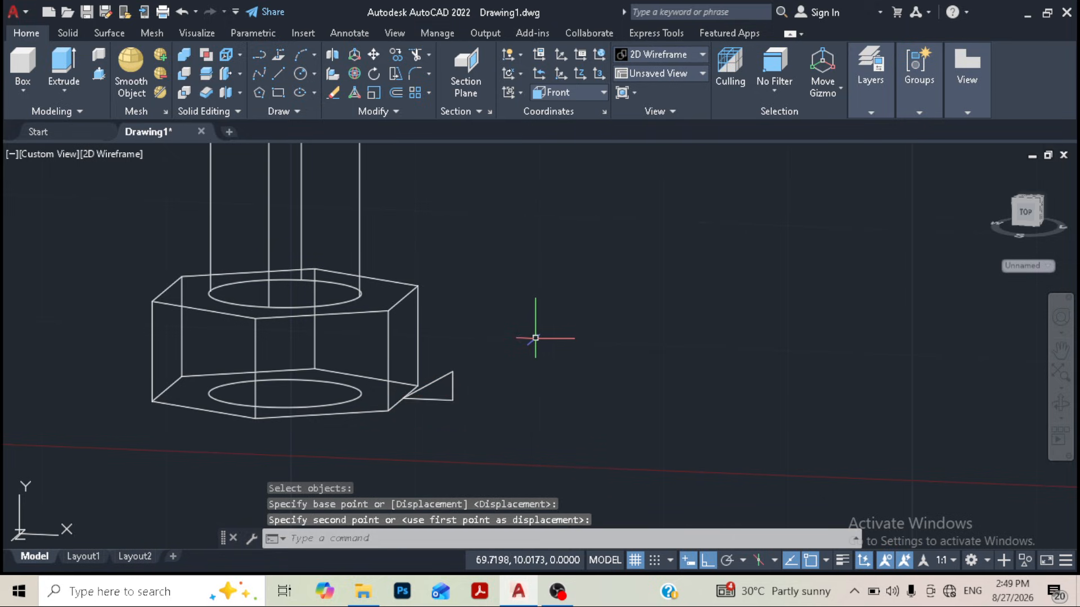
Step: Revolve the triangle 360° as a solid around the shank's central axis, defined by the centres of the shank's end circles
scroll(521, 309, down, 2)
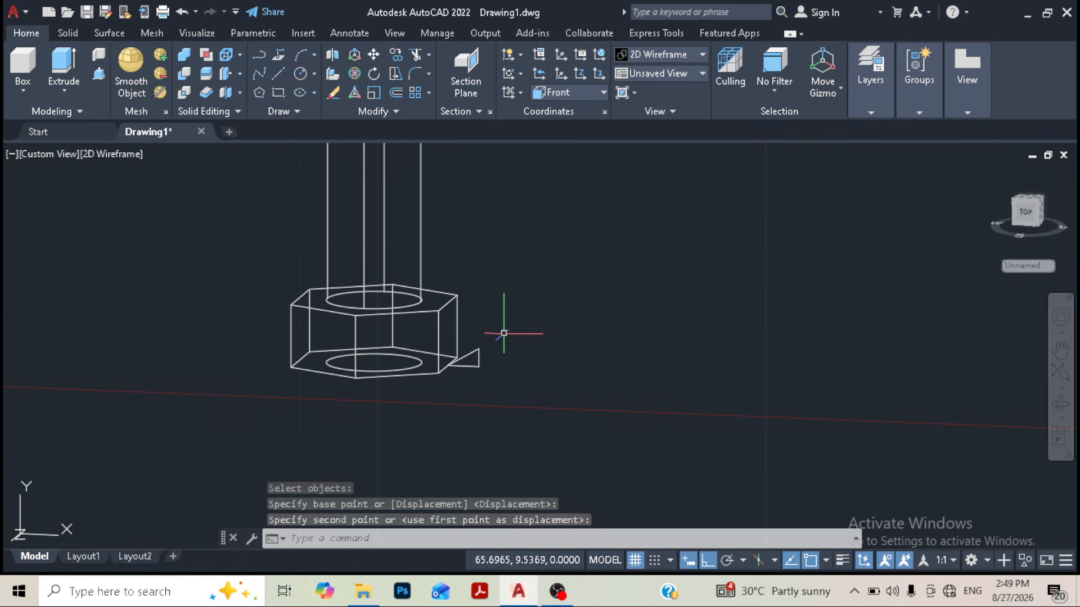
shift+middle_drag(487, 294, 478, 388)
scroll(532, 350, down, 2)
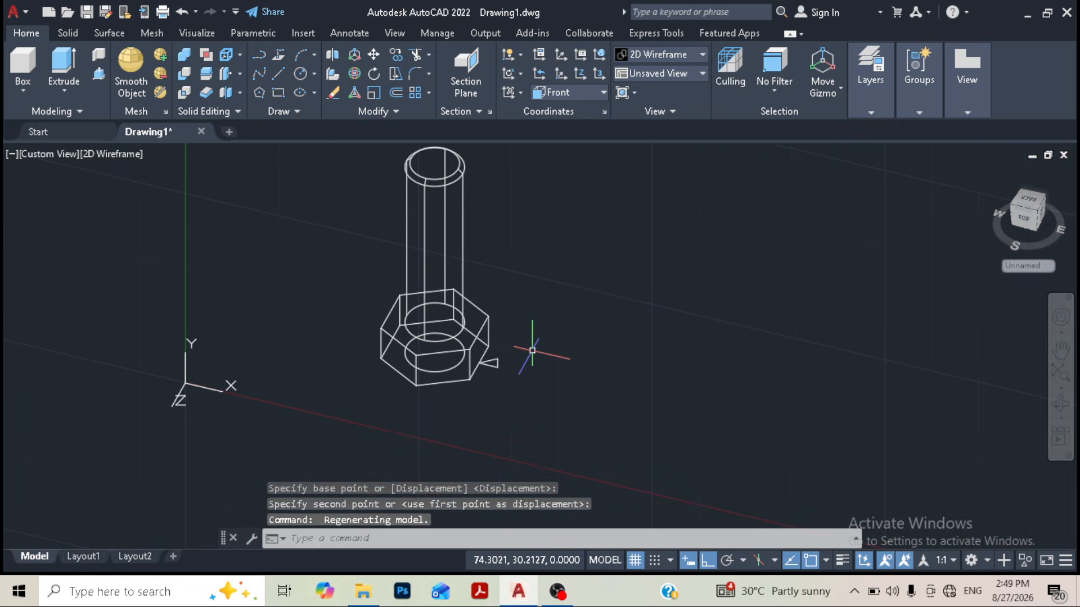
middle_drag(529, 324, 512, 349)
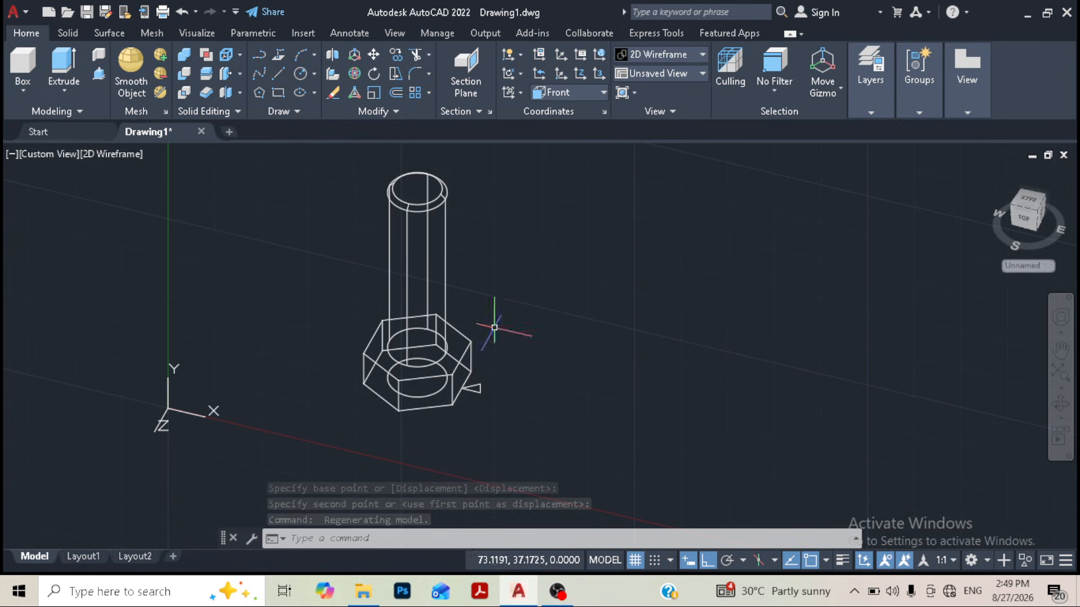
click(66, 89)
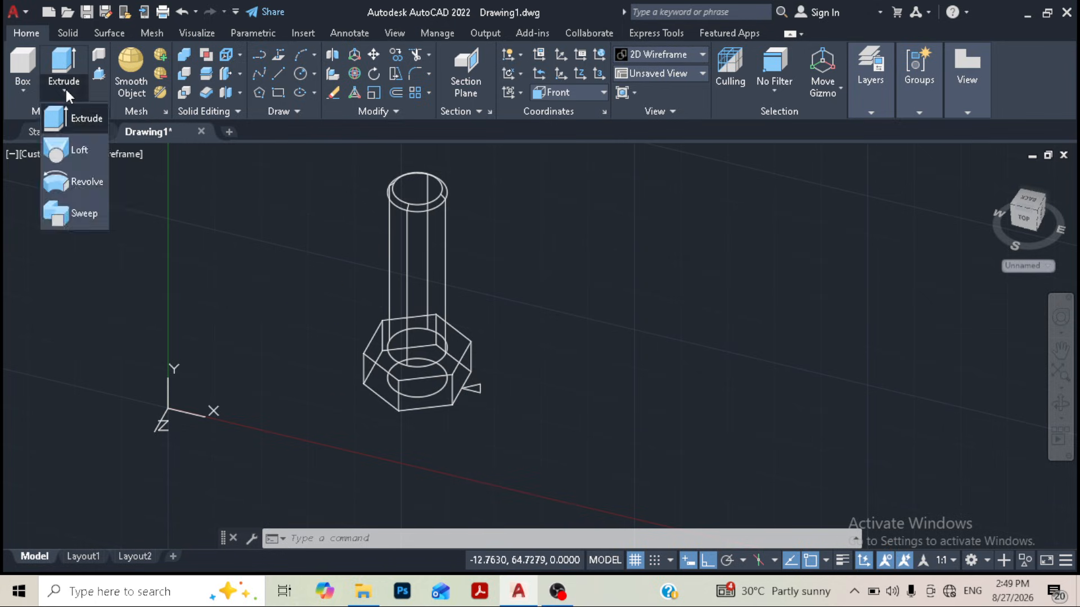
click(89, 183)
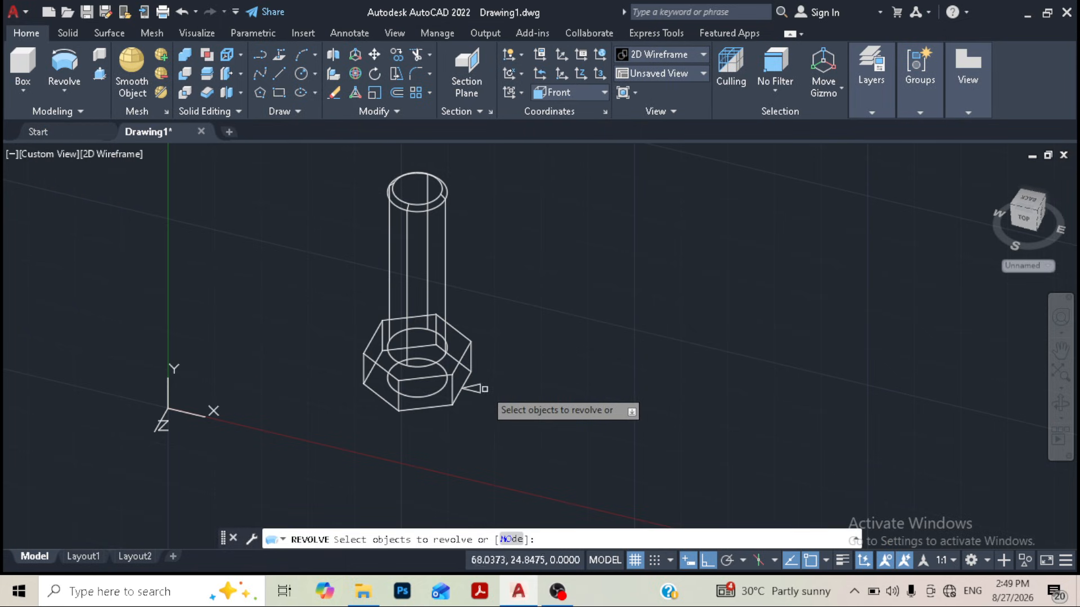
click(481, 388)
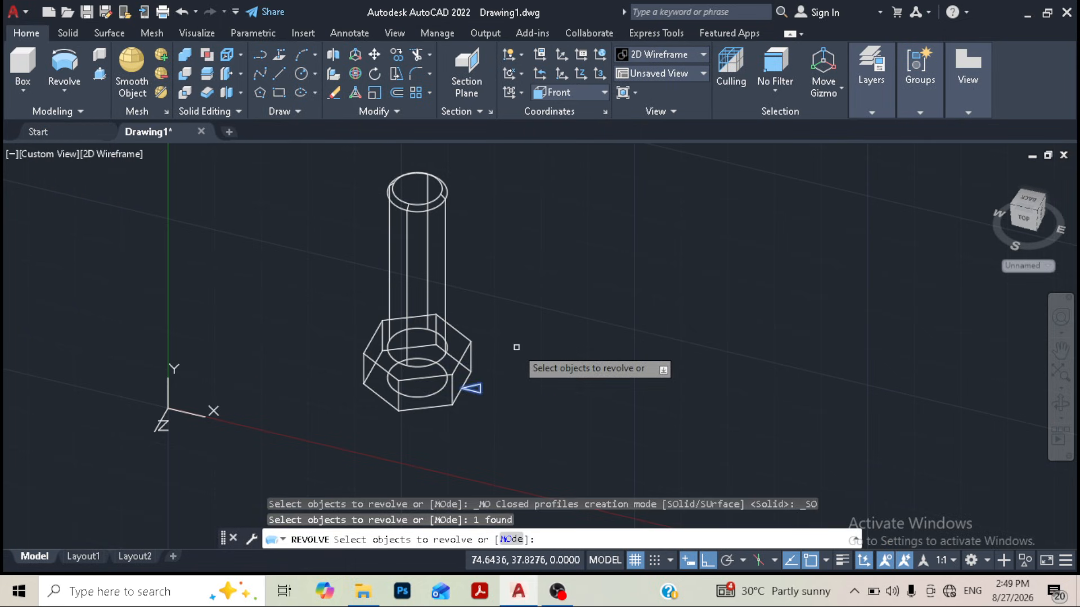
key(Return)
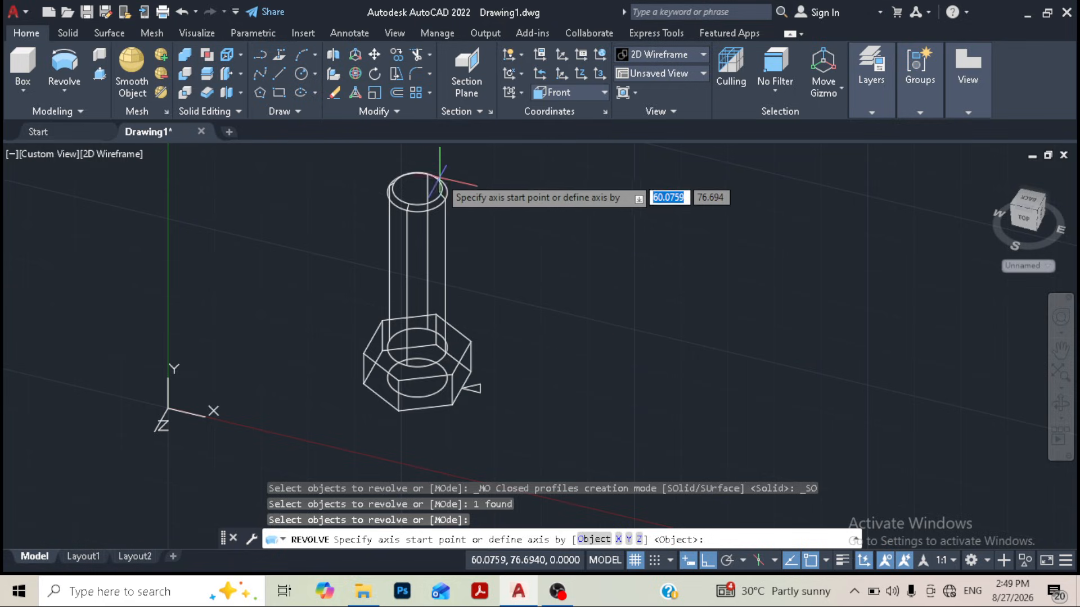
click(418, 187)
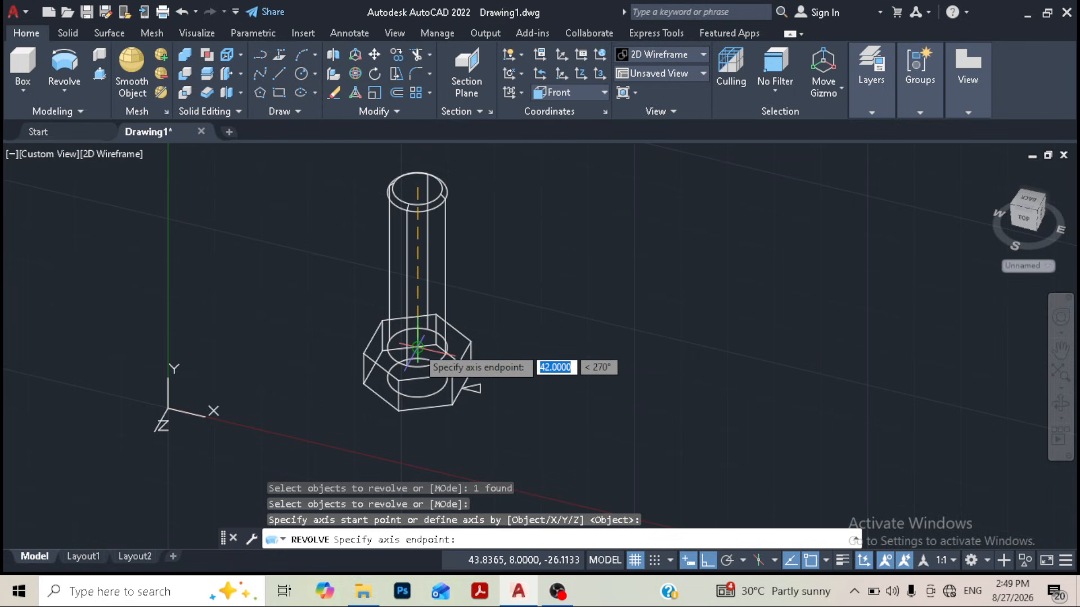
click(418, 347)
text(360)
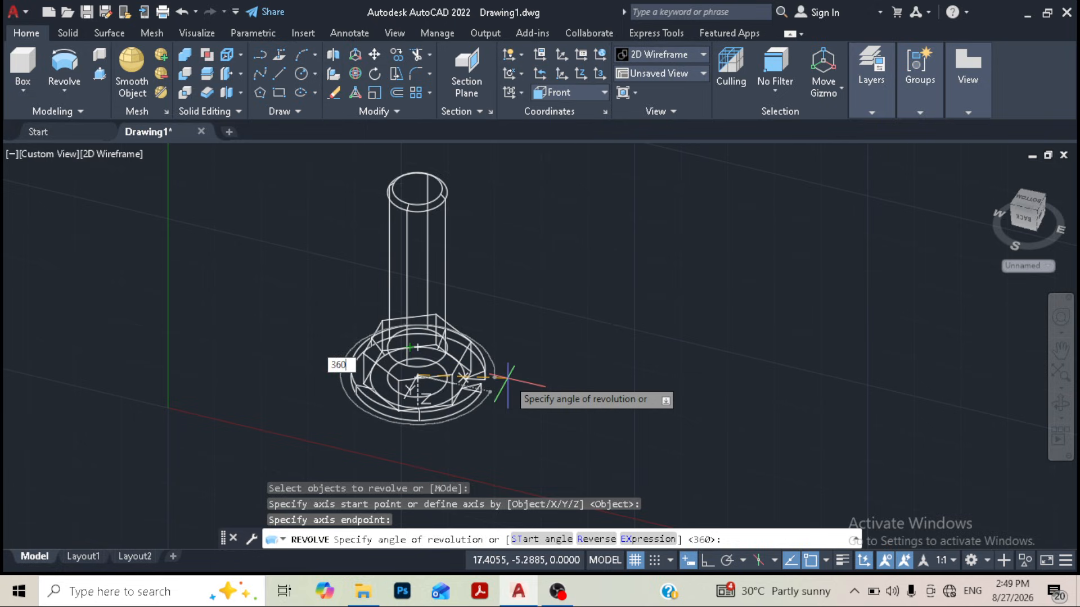
key(Return)
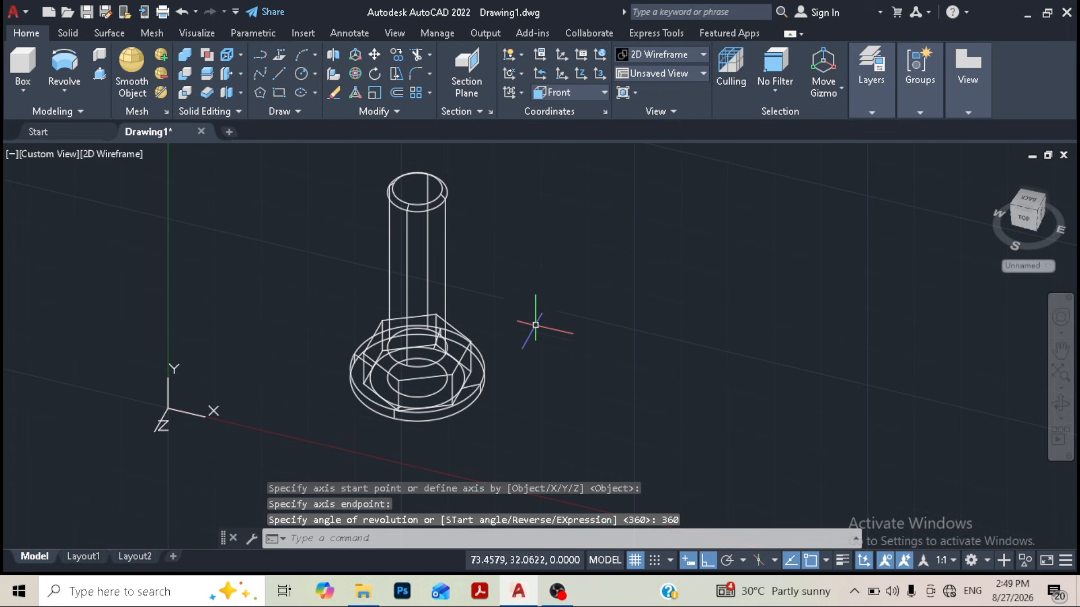
Step: Set the visual style to Shades of Gray and subtract the revolved ring from the bolt to chamfer the head's corners
click(114, 153)
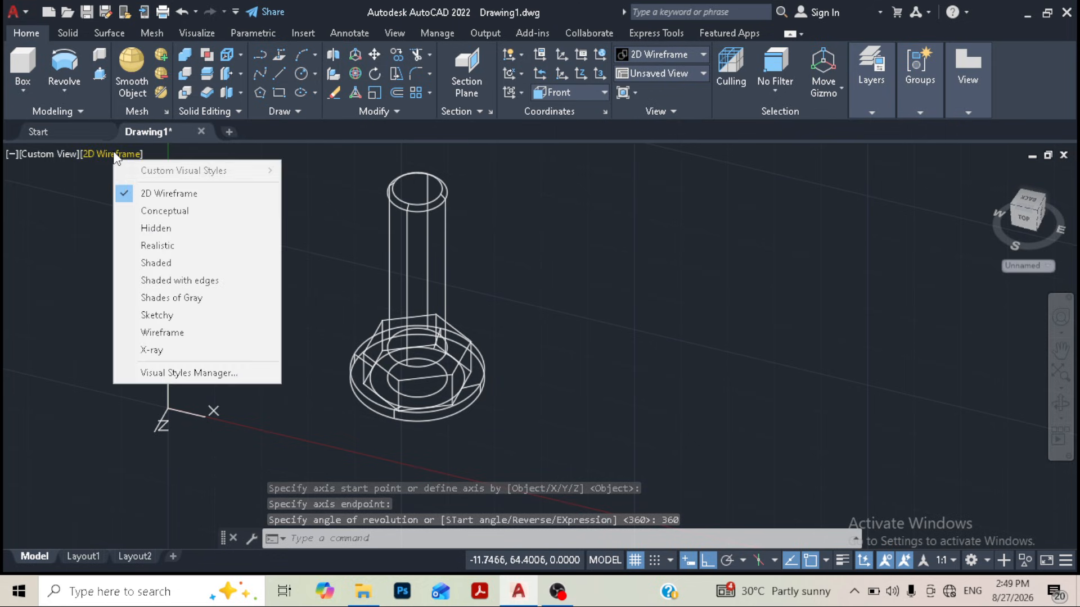
click(179, 297)
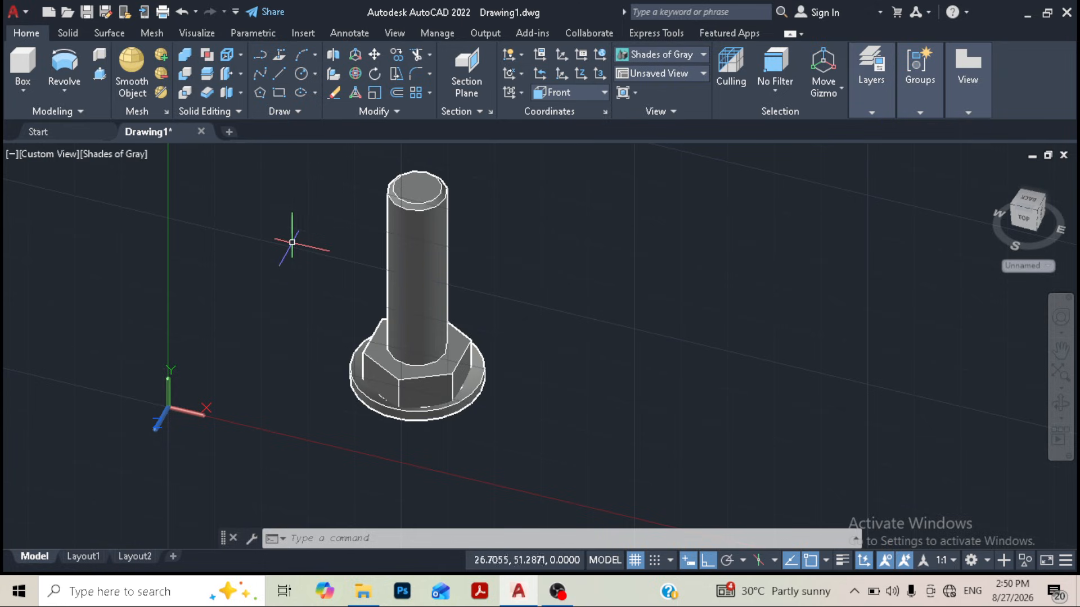
click(185, 76)
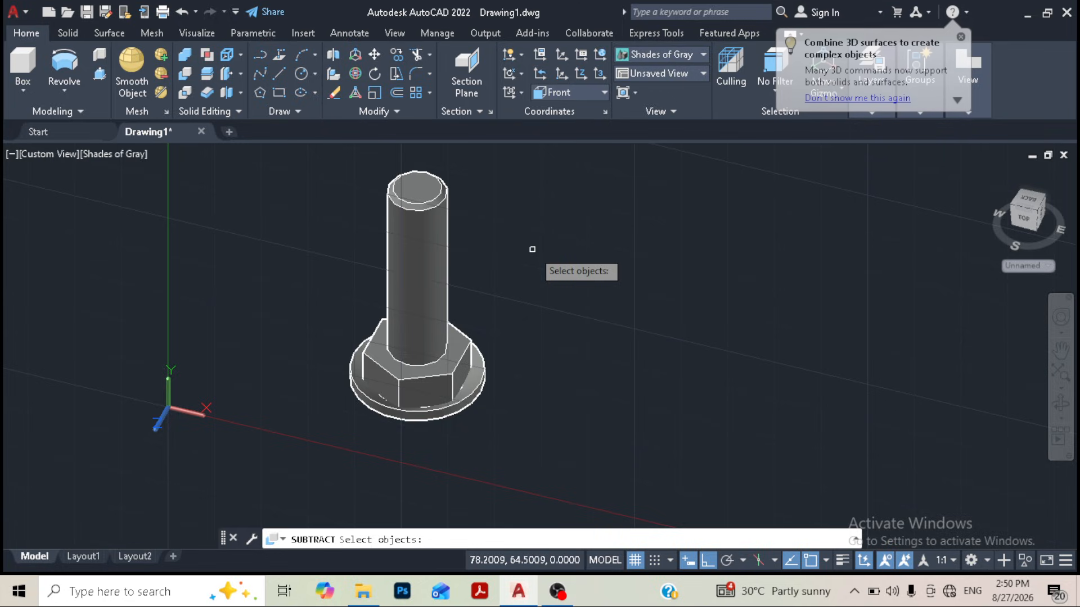
click(429, 233)
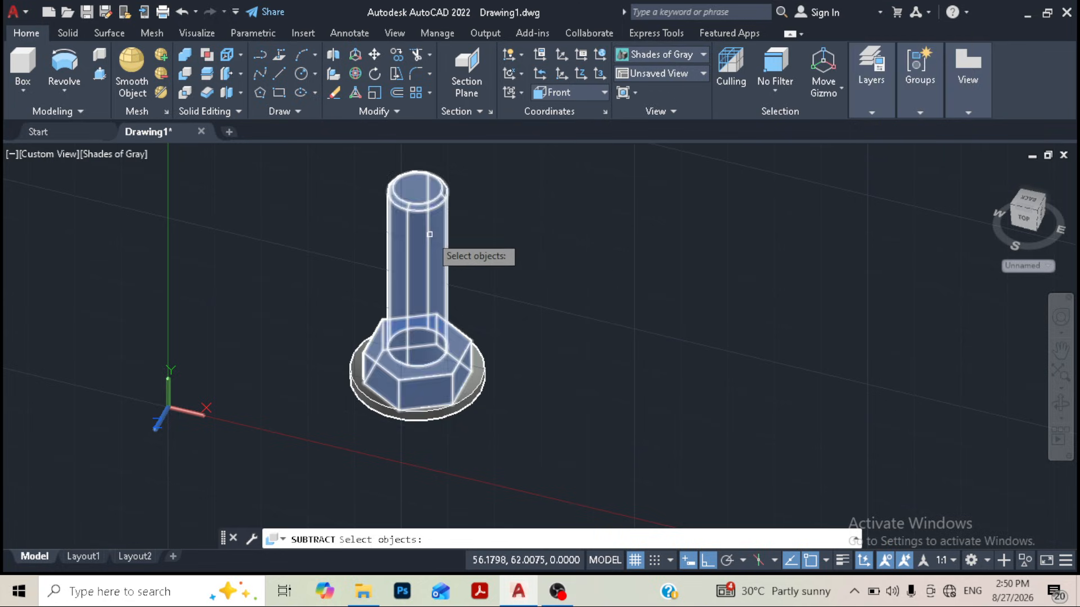
click(430, 233)
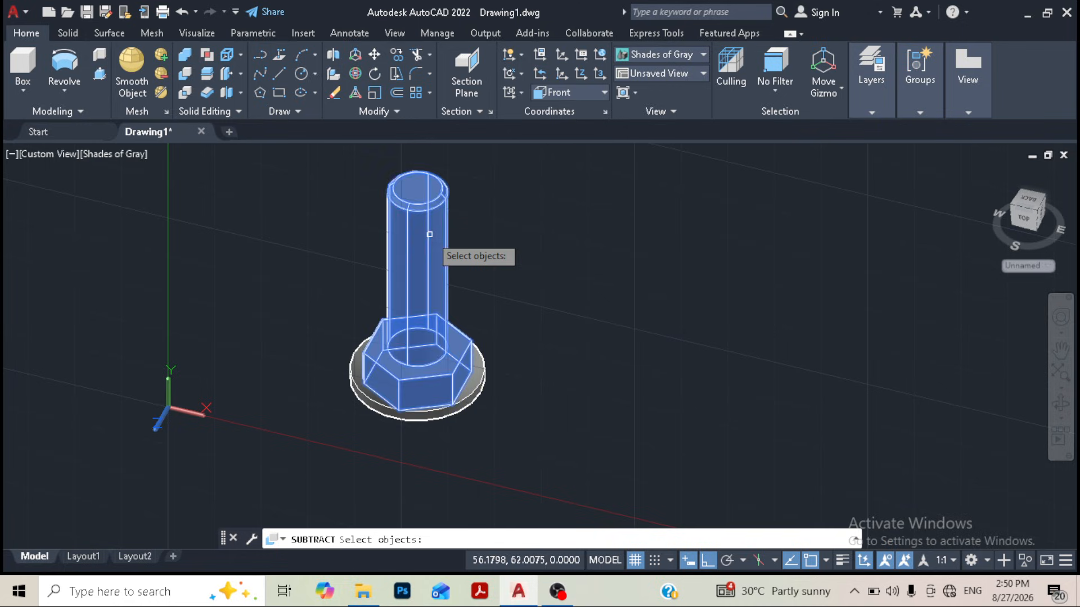
key(Return)
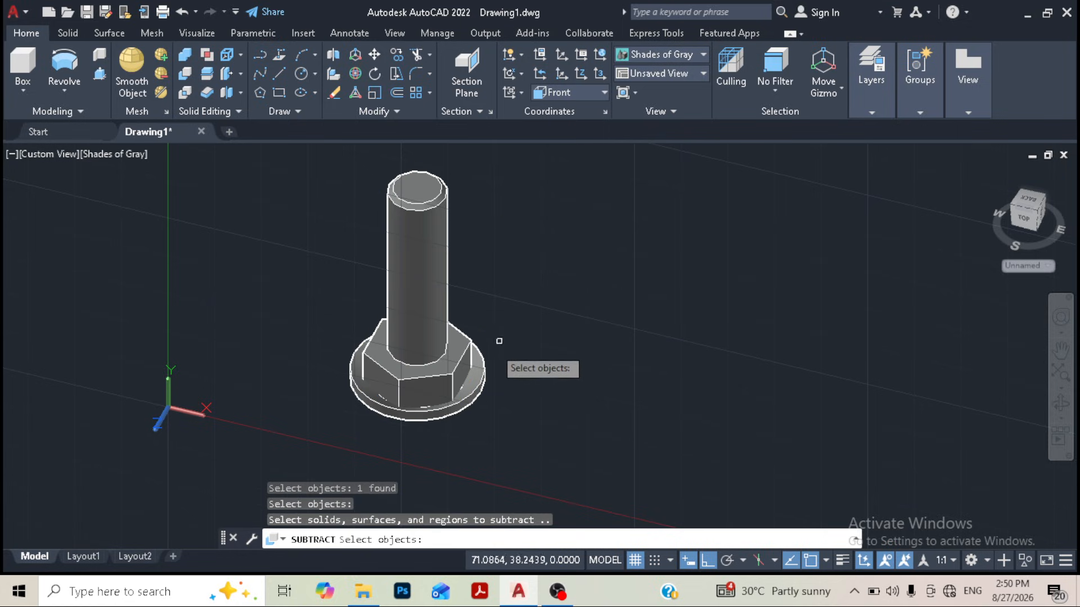
click(482, 372)
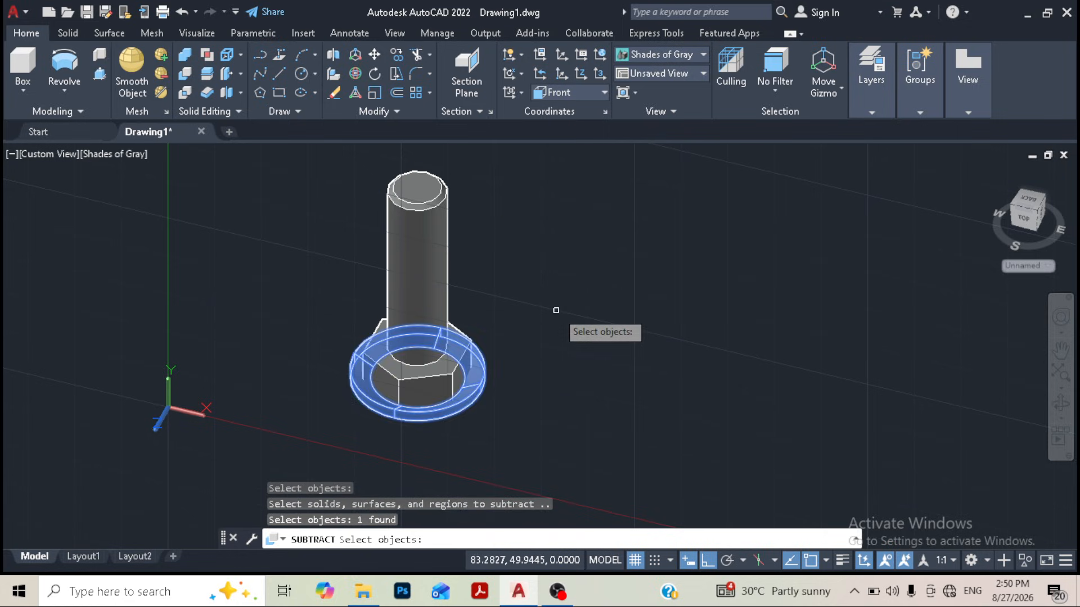
key(Return)
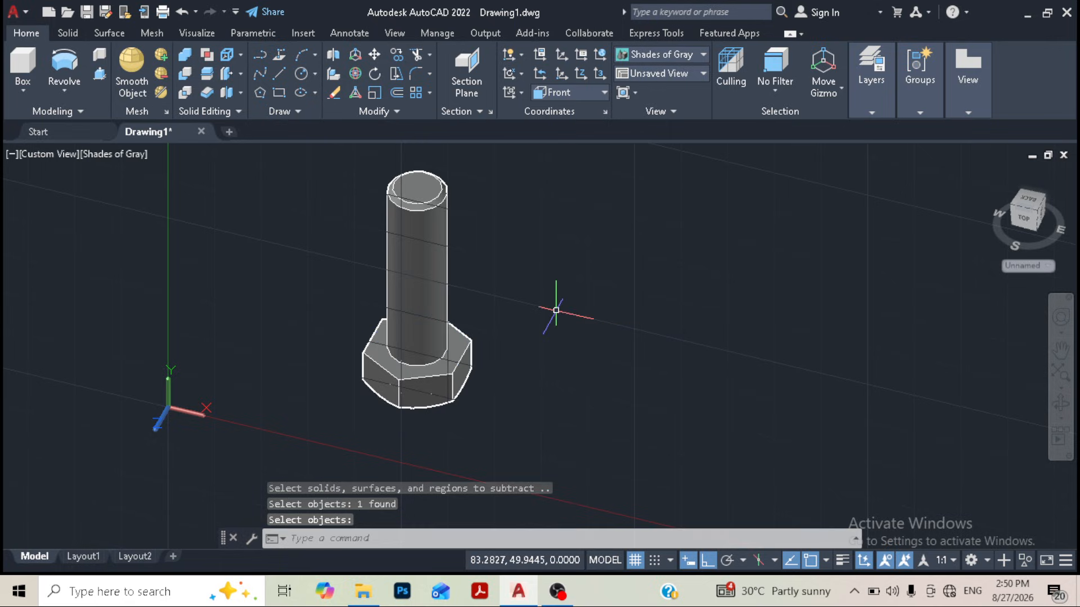
Step: Examine the chamfered end face and corners of the hex head from below and from the shank side
shift+middle_drag(467, 415, 429, 296)
key(Return)
scroll(433, 385, up, 5)
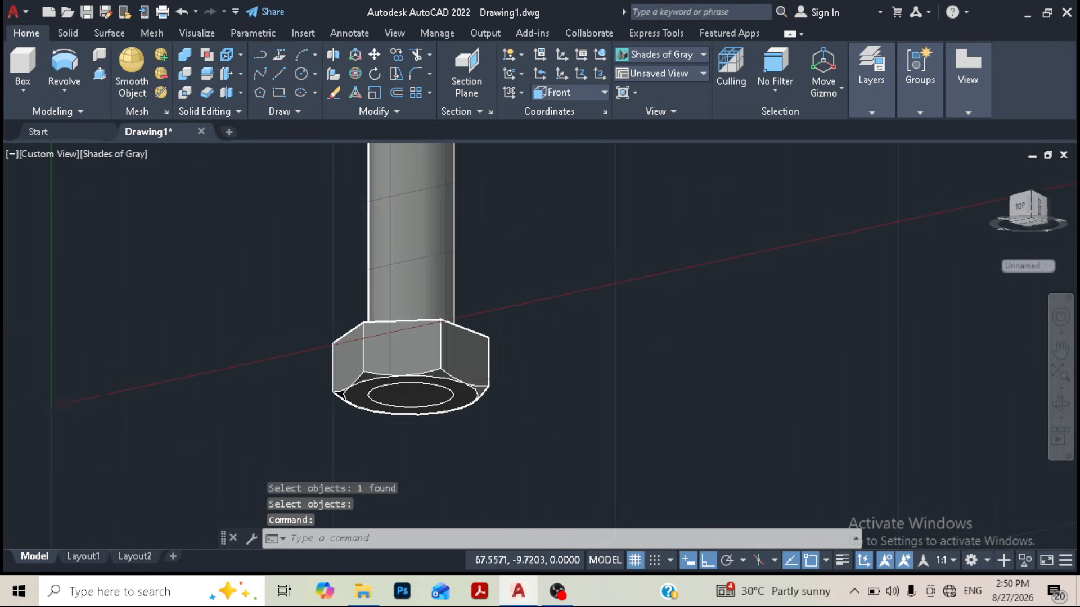
scroll(484, 375, up, 4)
scroll(467, 314, down, 7)
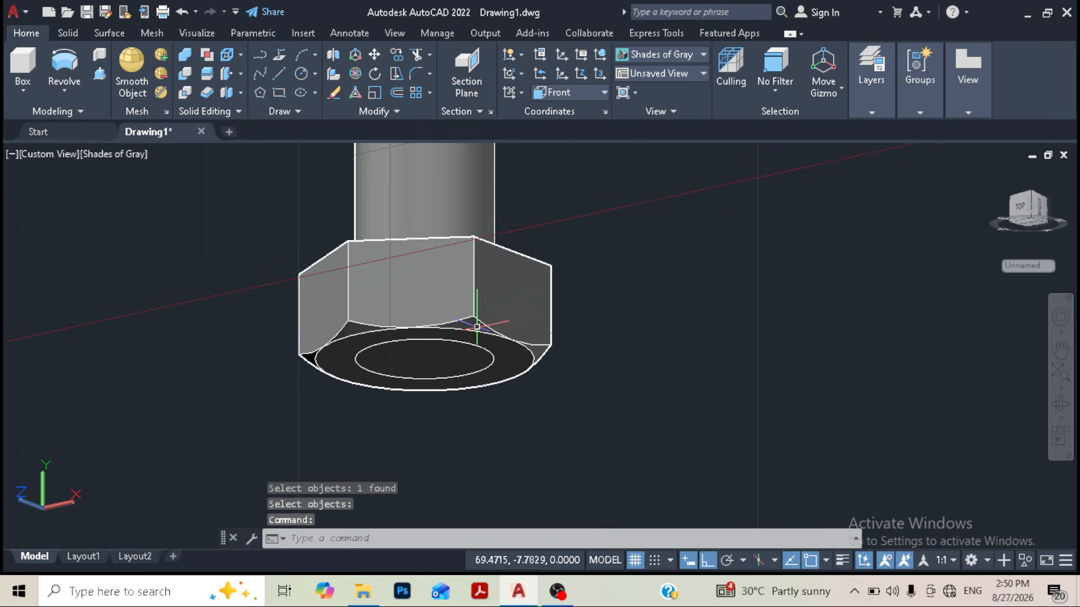
mouse_move(437, 332)
shift+middle_down()
mouse_move(578, 337)
mouse_move(465, 397)
mouse_move(444, 348)
shift+middle_up()
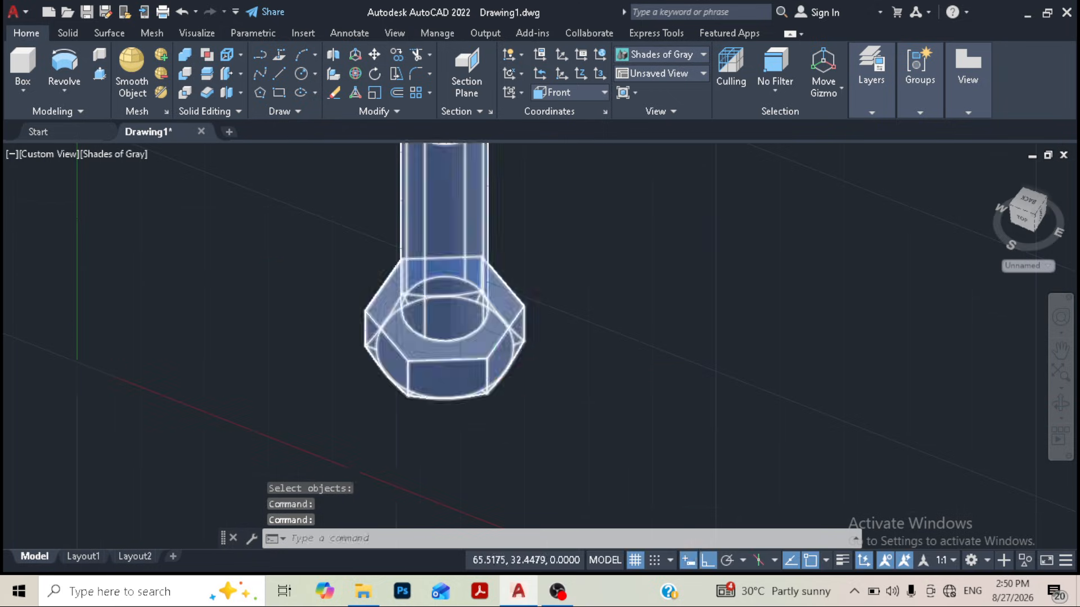
scroll(506, 315, down, 3)
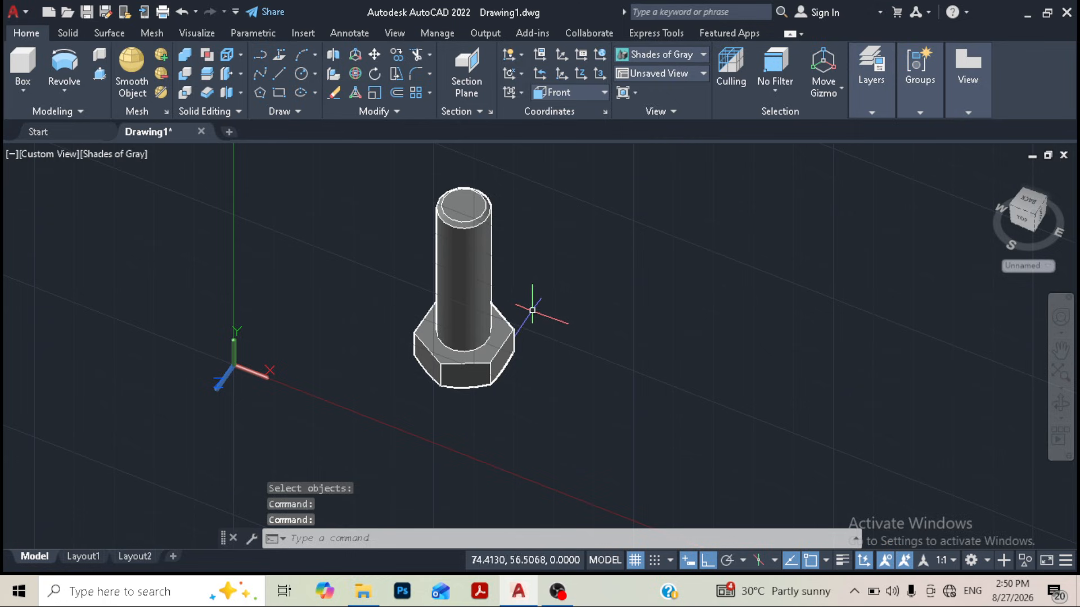
Step: Start a helix in the empty space beside the bolt with a base radius of 10 and a top radius of 10
shift+middle_drag(529, 304, 523, 351)
shift+middle_drag(541, 276, 547, 249)
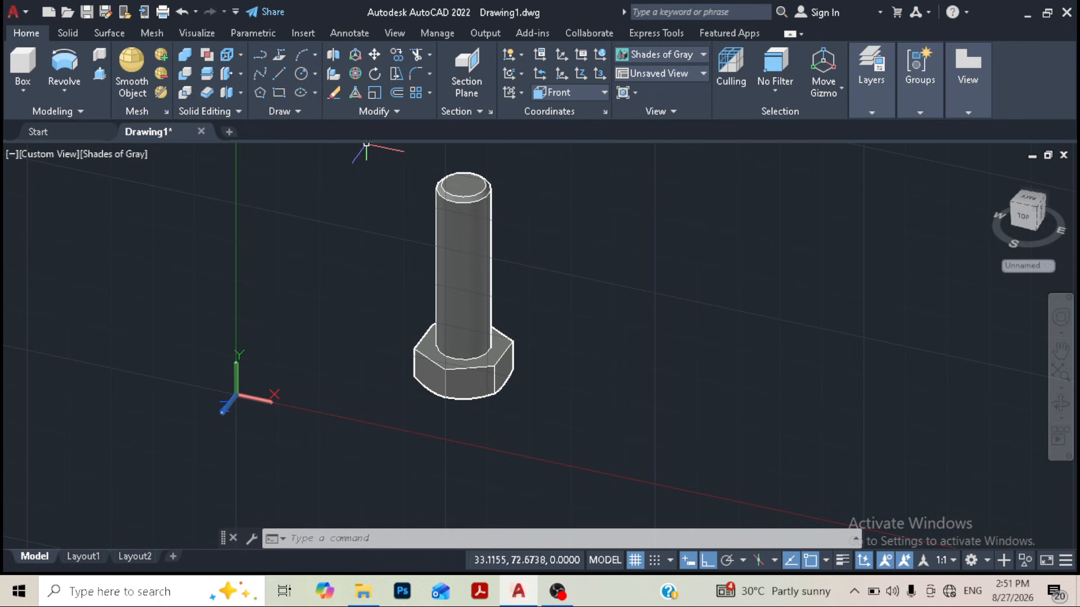
click(280, 110)
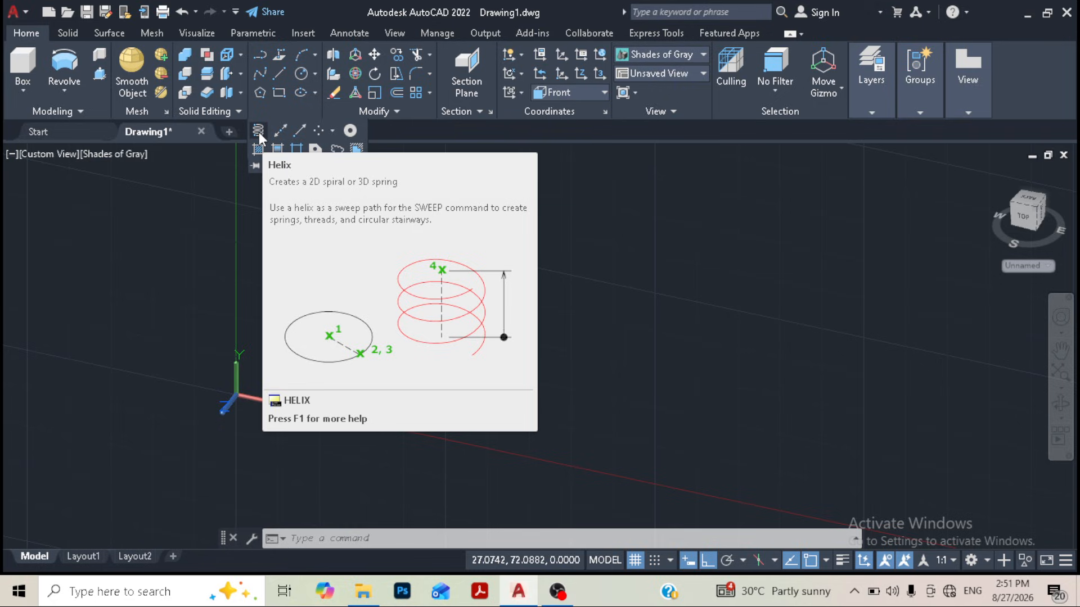
click(259, 134)
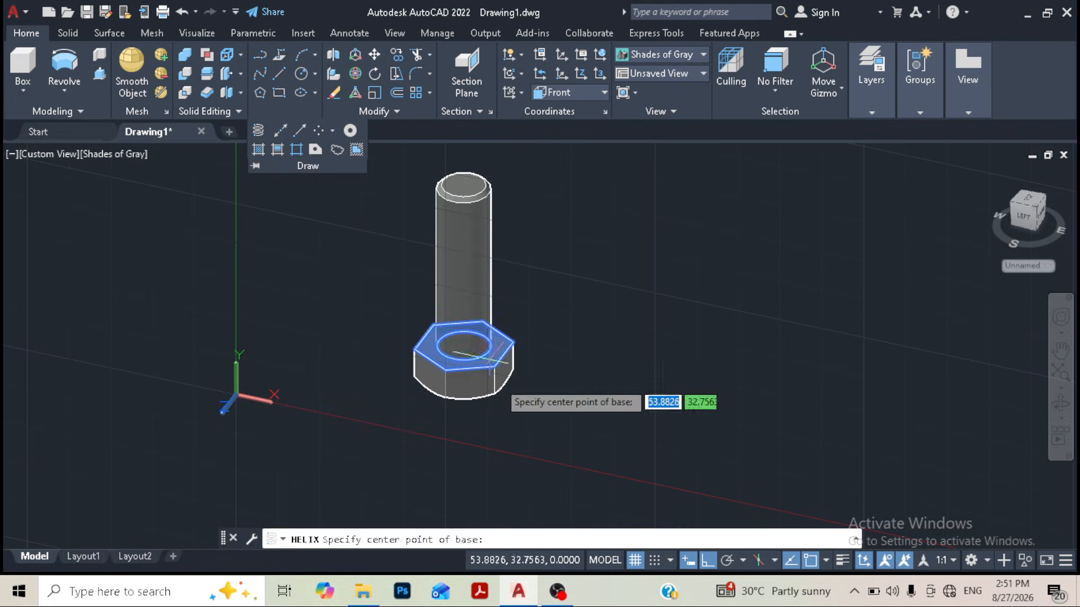
middle_drag(506, 368, 306, 347)
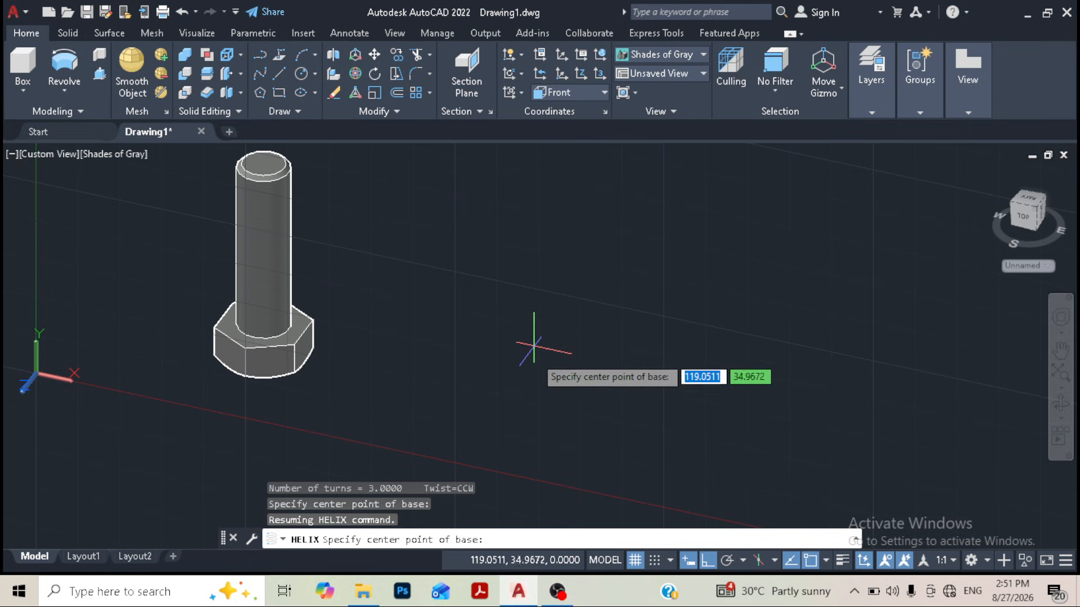
click(535, 366)
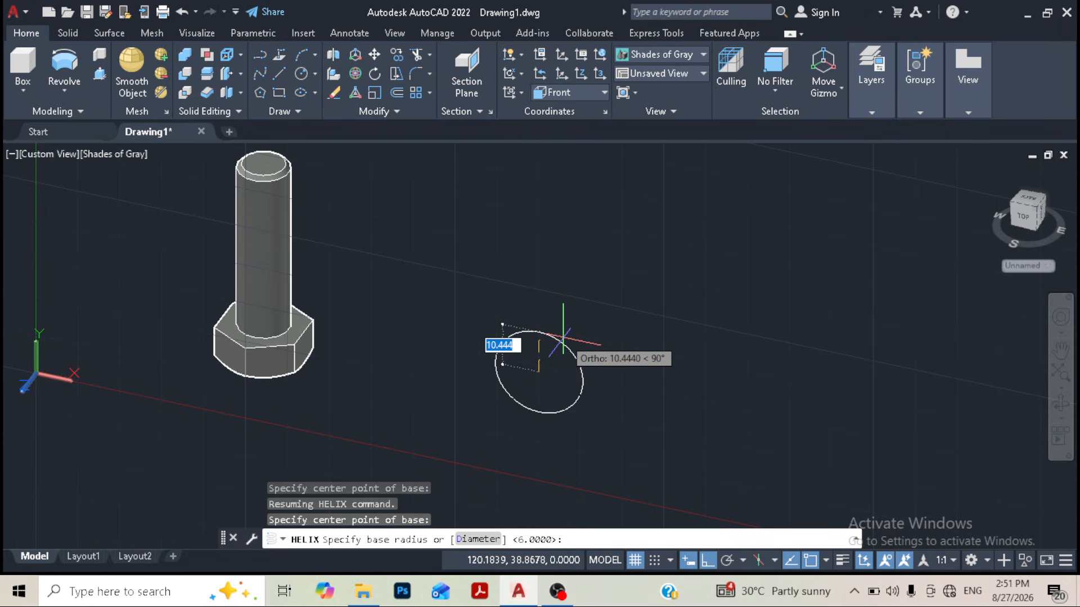
text(10)
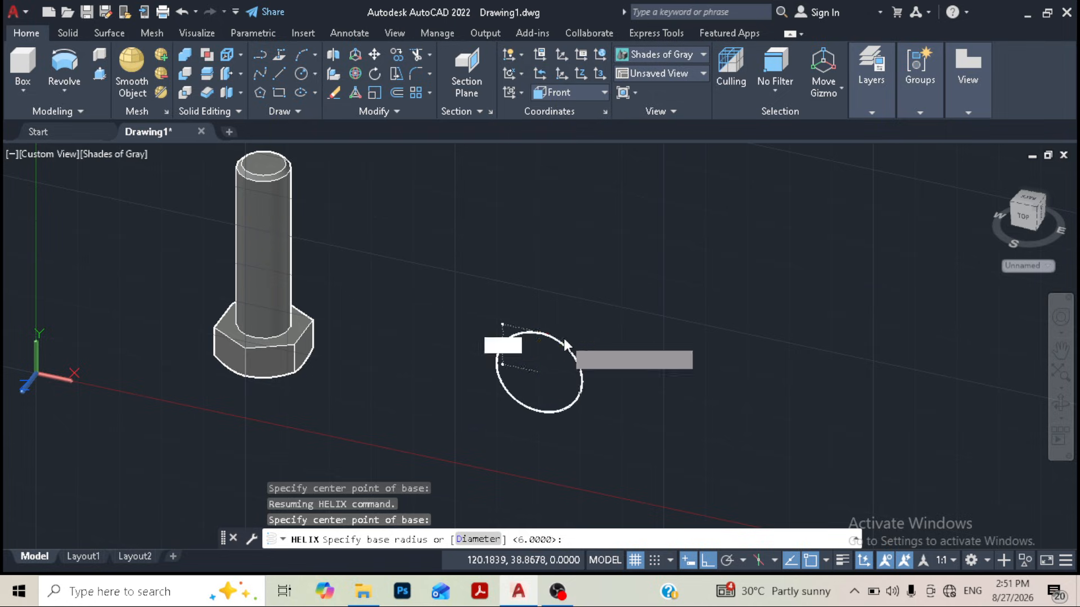
key(Return)
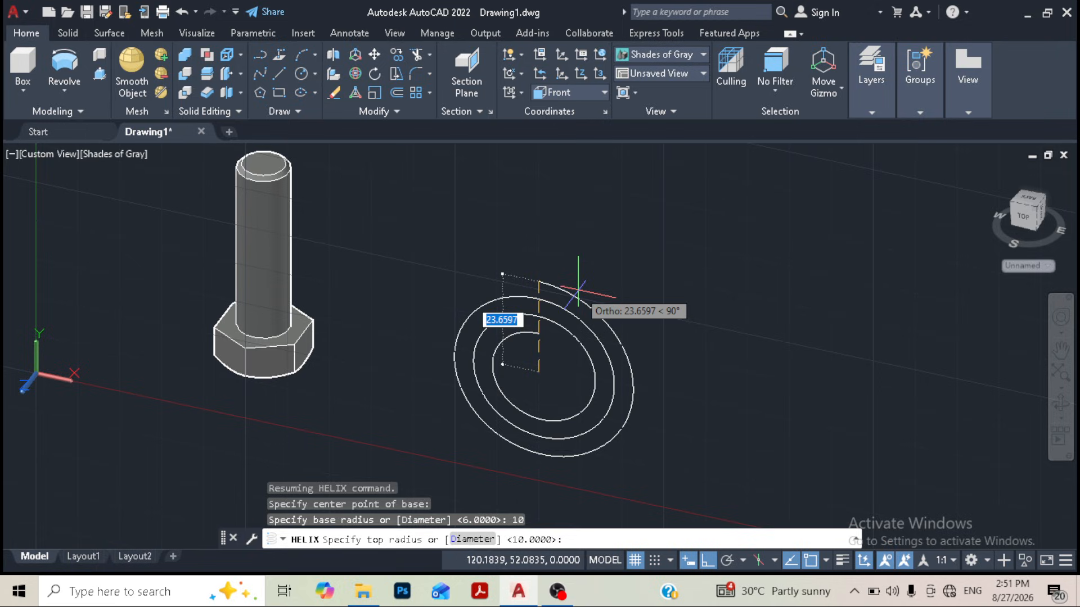
text(10)
key(Return)
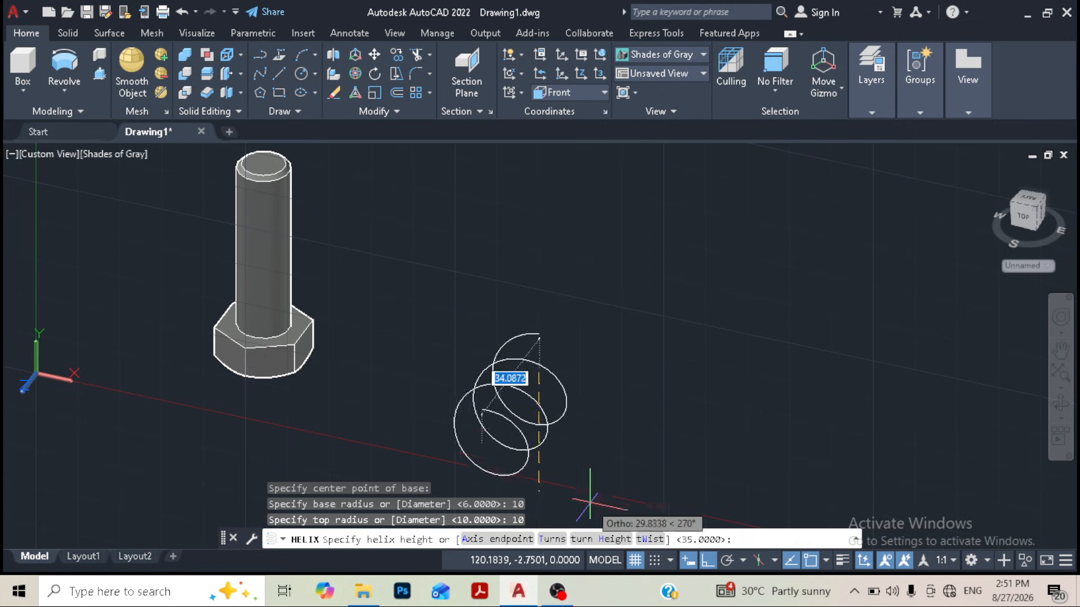
Step: Give the helix beside the bolt 10 turns and a height of 60
click(551, 540)
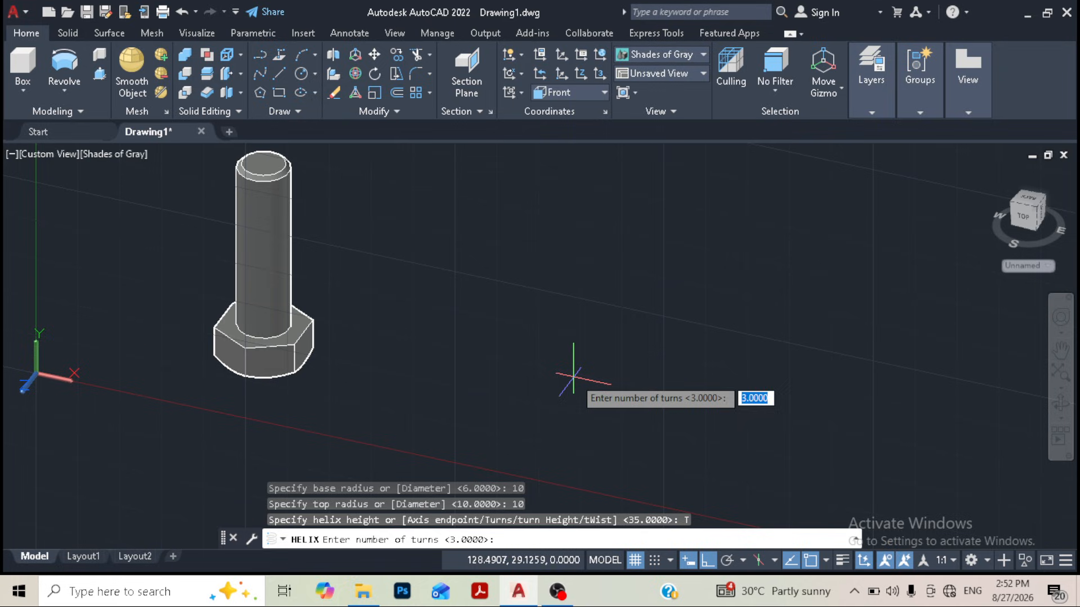
text(10)
key(Return)
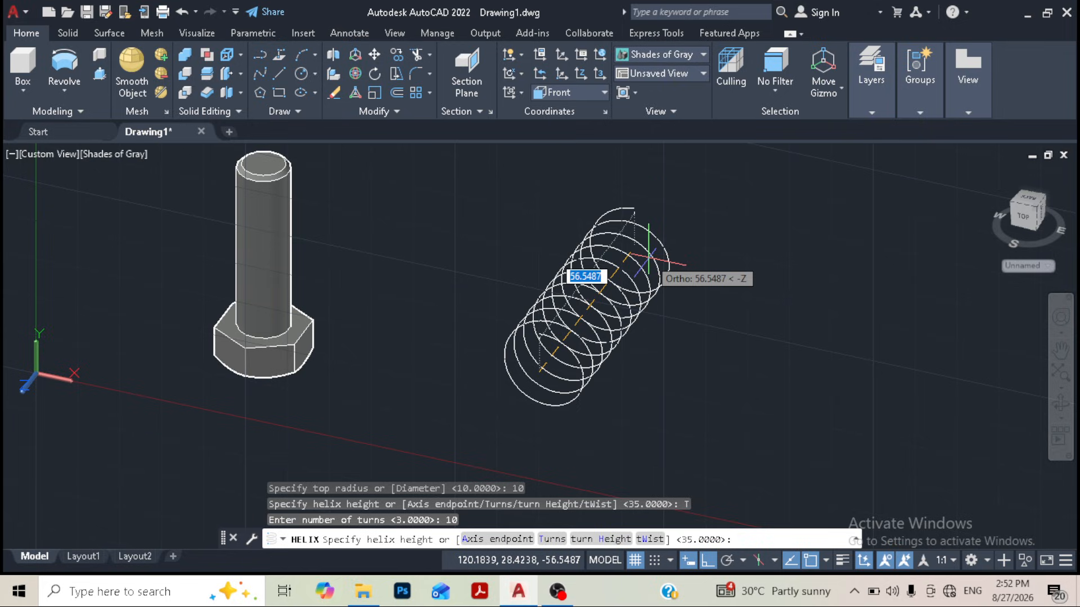
text(60)
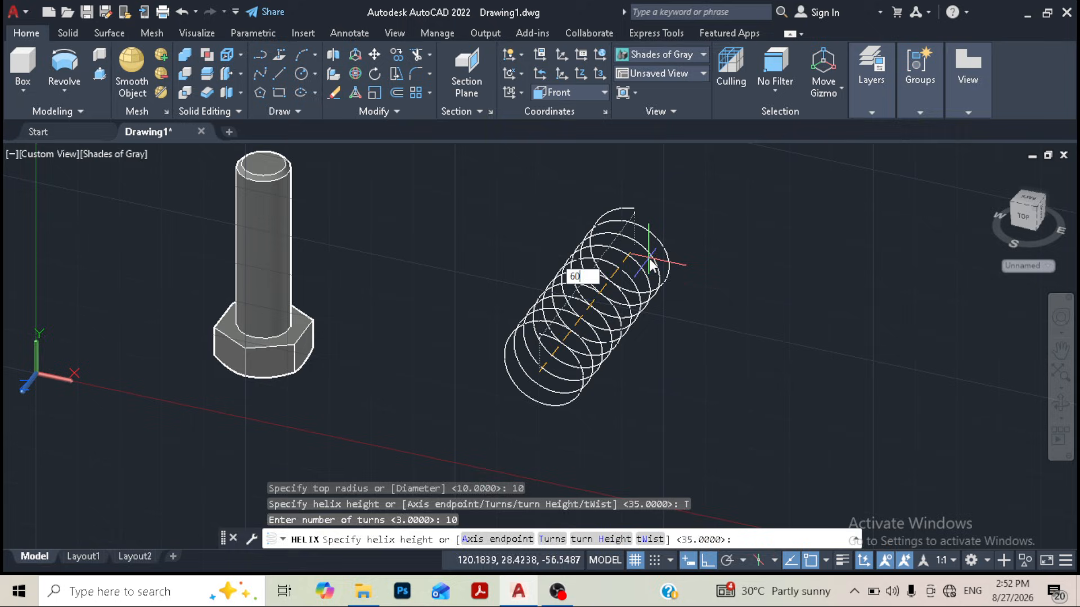
key(Return)
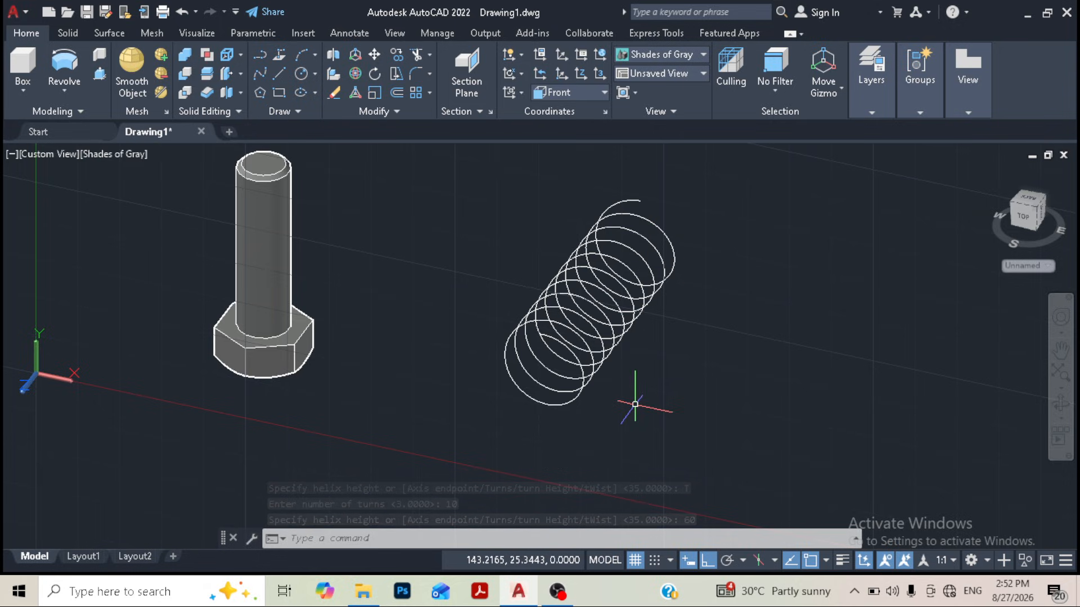
Step: Start a second helix beside the first one with a base radius of 5 and a top radius of 10
middle_drag(630, 406, 574, 408)
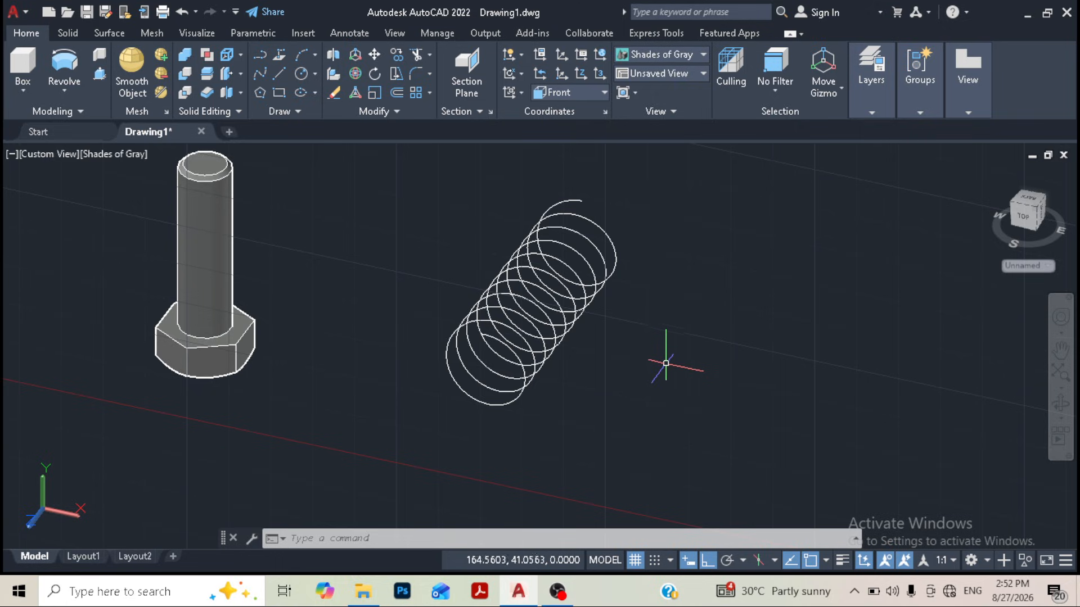
shift+middle_drag(596, 385, 618, 378)
shift+middle_drag(663, 380, 604, 354)
scroll(604, 347, down, 2)
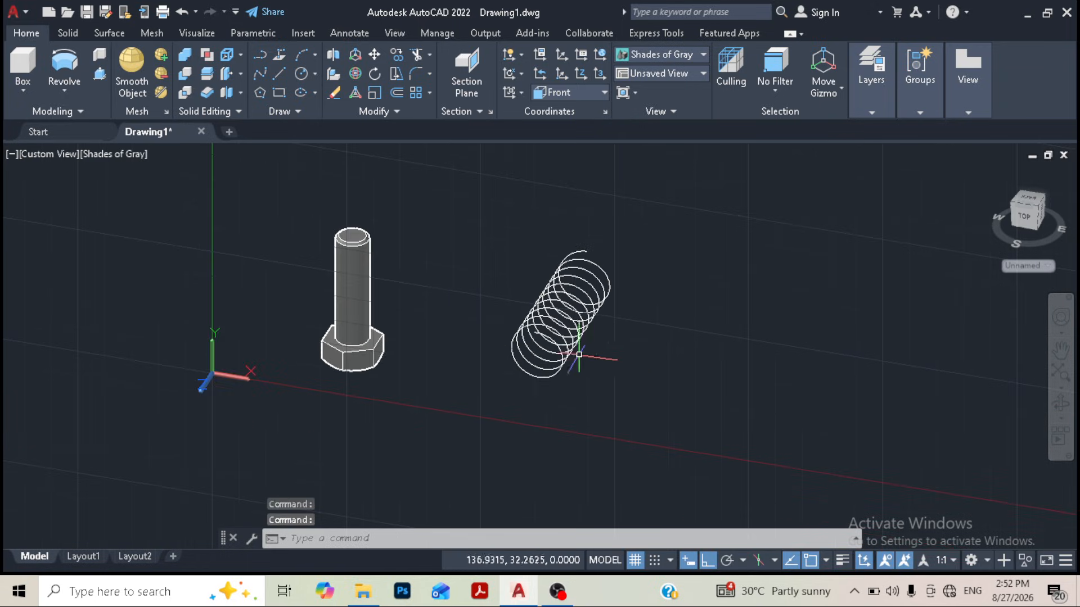
key(Return)
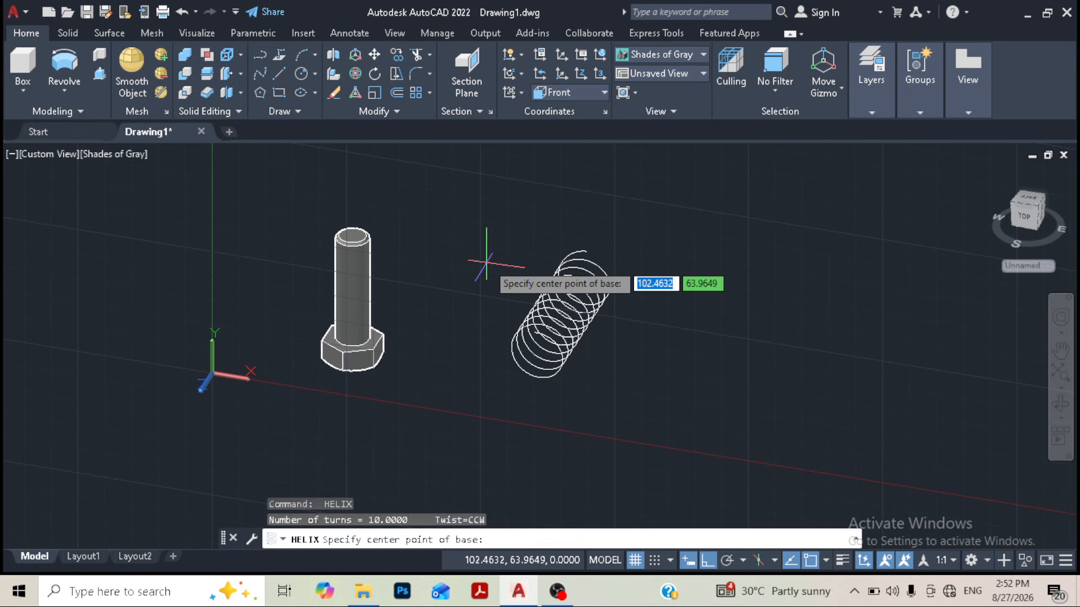
click(678, 411)
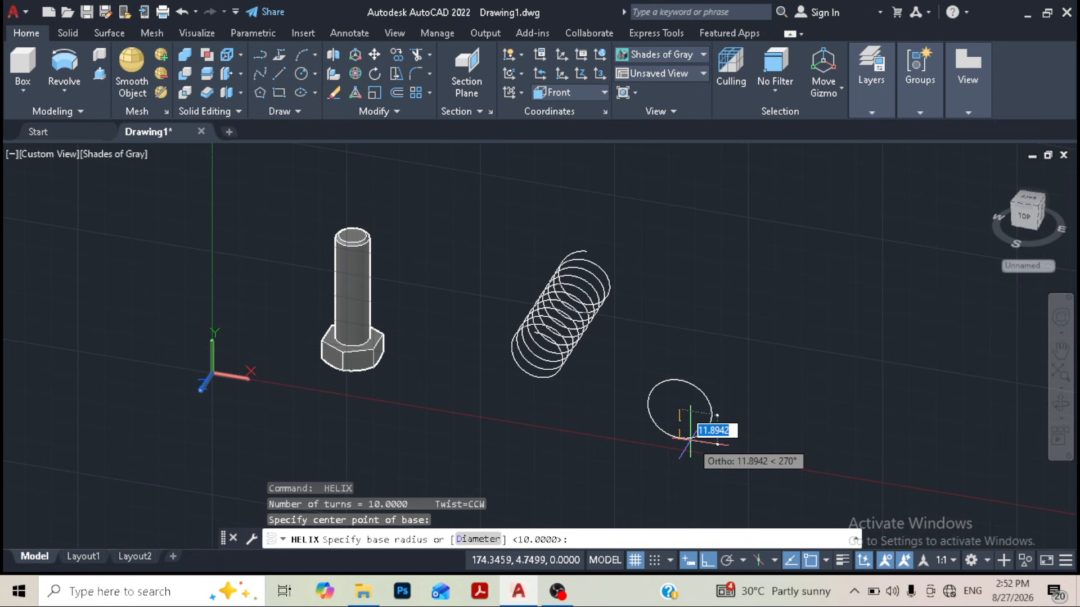
text(5)
key(Return)
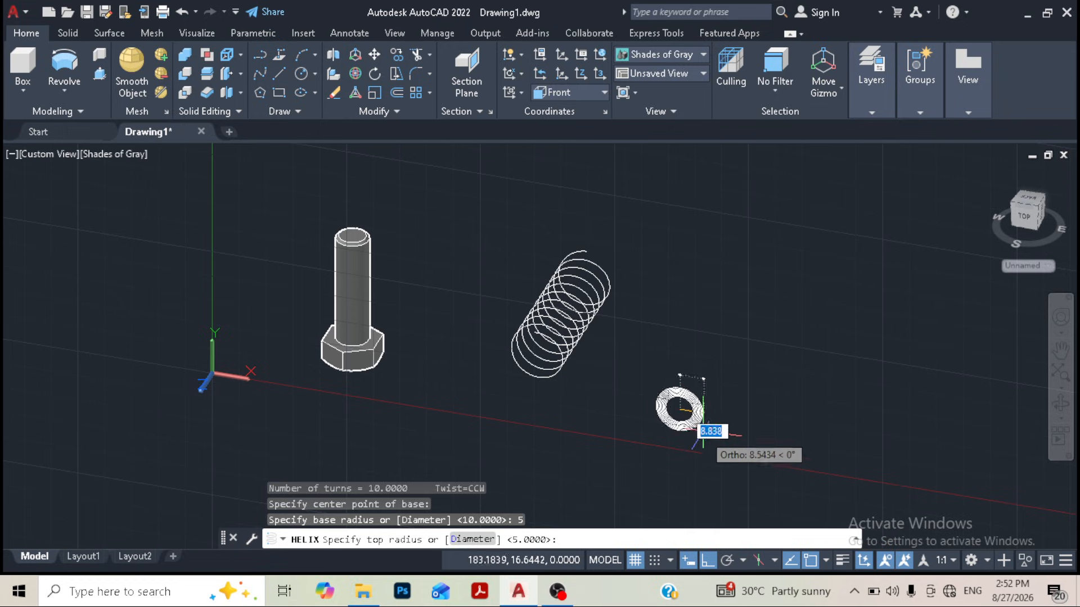
text(10)
key(Return)
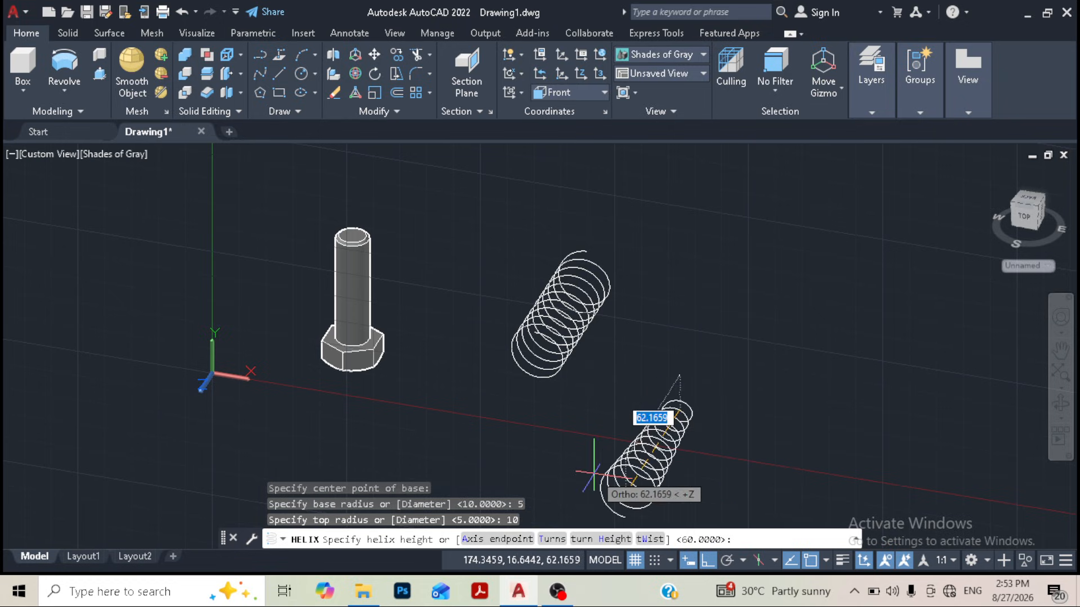
Step: Set the tapered helix's distance between turns to 10 and its height to 60
scroll(736, 255, up, 2)
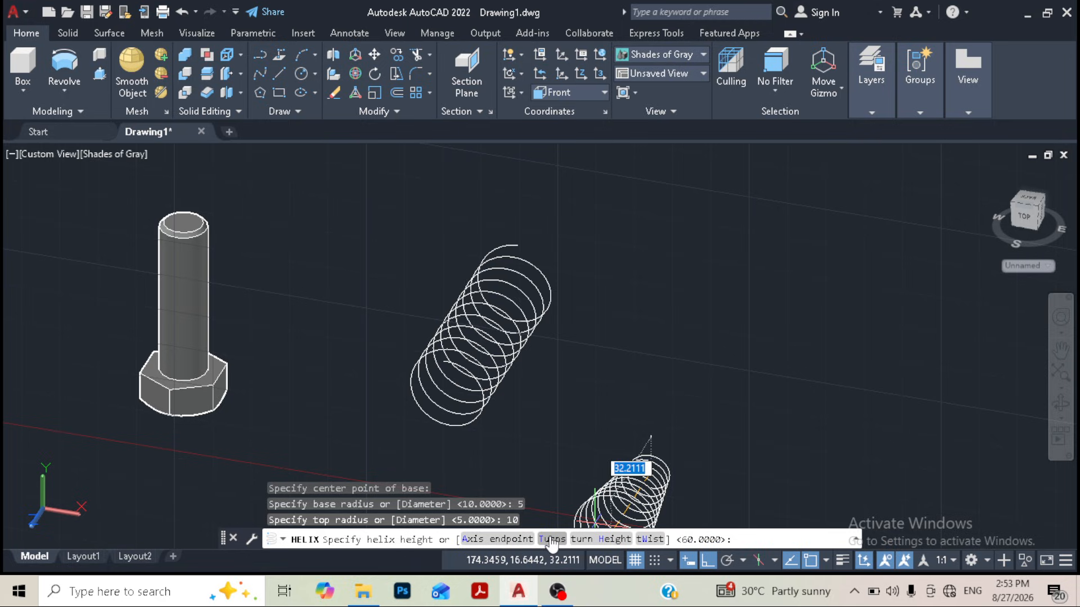
click(614, 539)
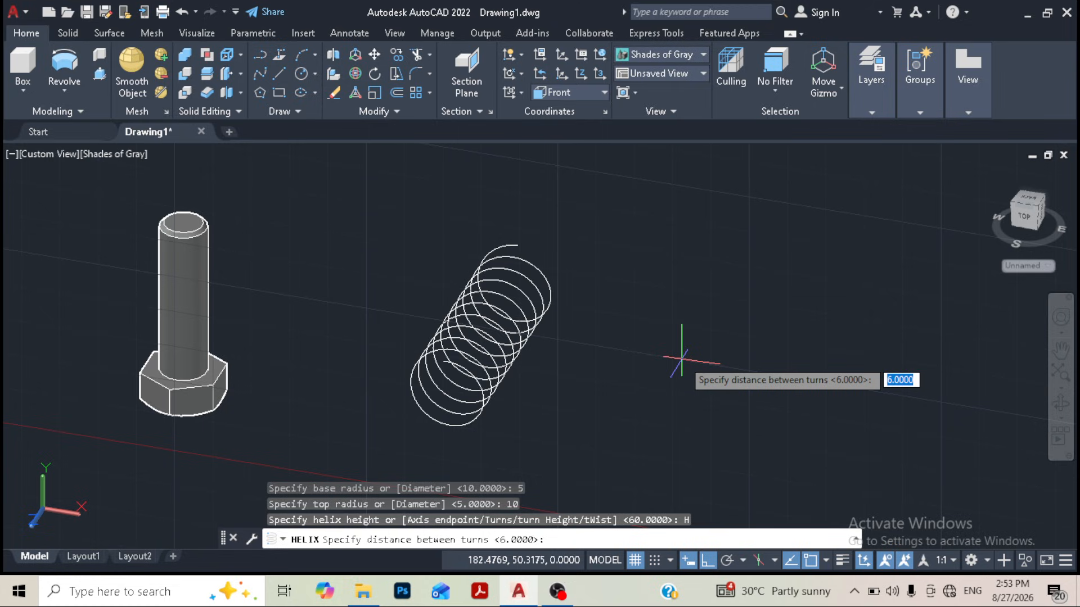
text(10)
key(Return)
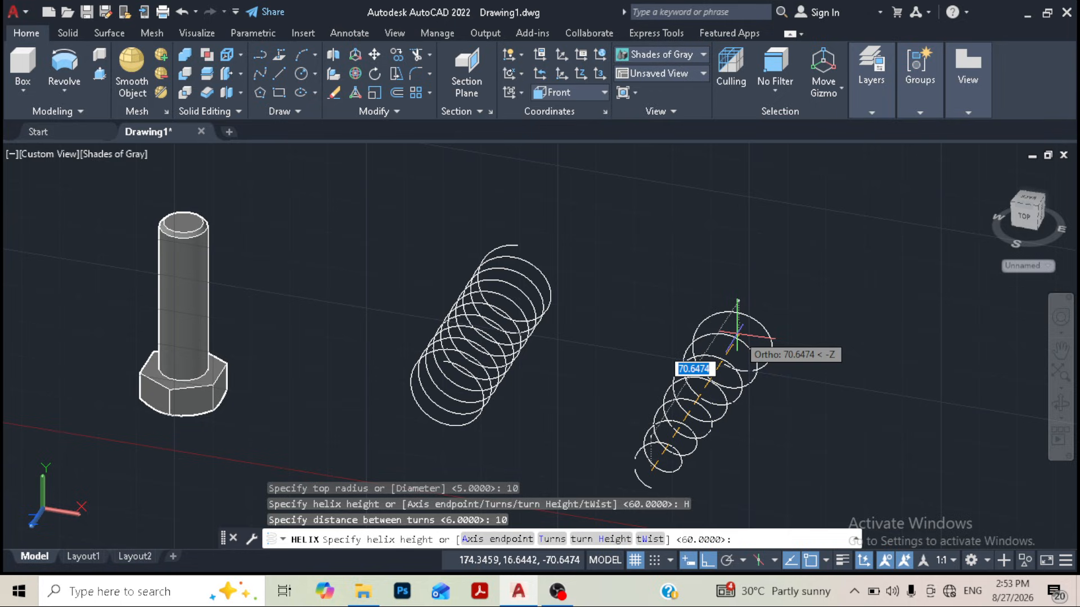
text(6)
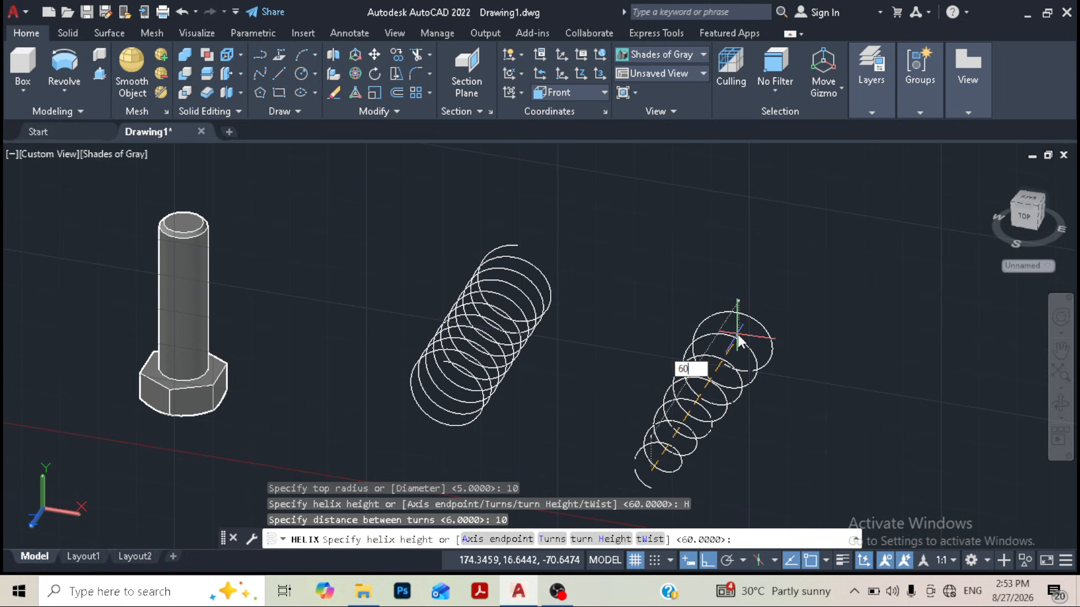
text(0)
key(Return)
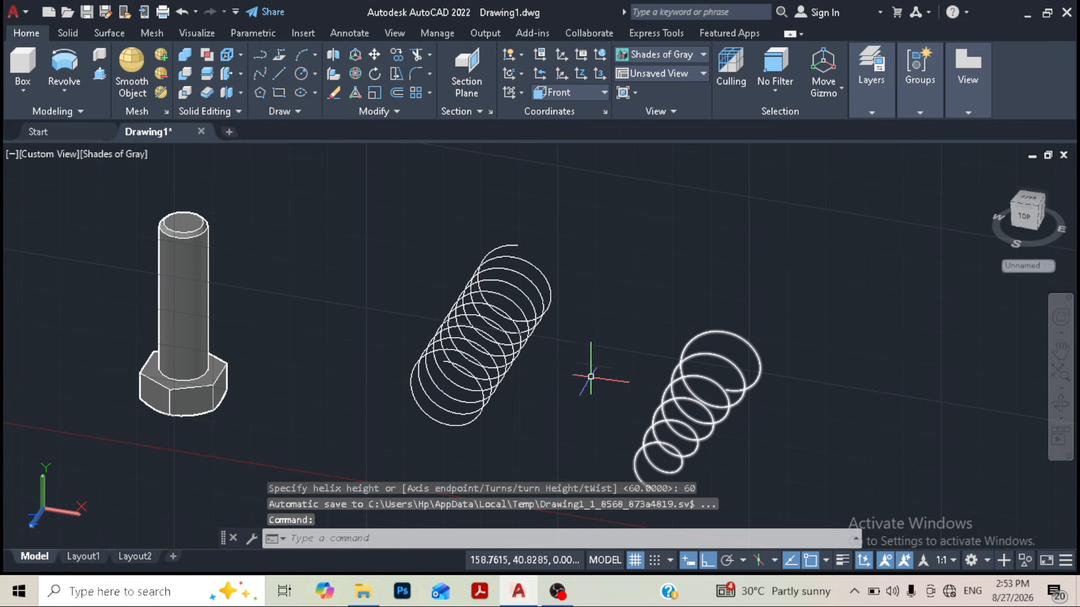
Step: Delete both helices beside the bolt
middle_drag(590, 377, 552, 344)
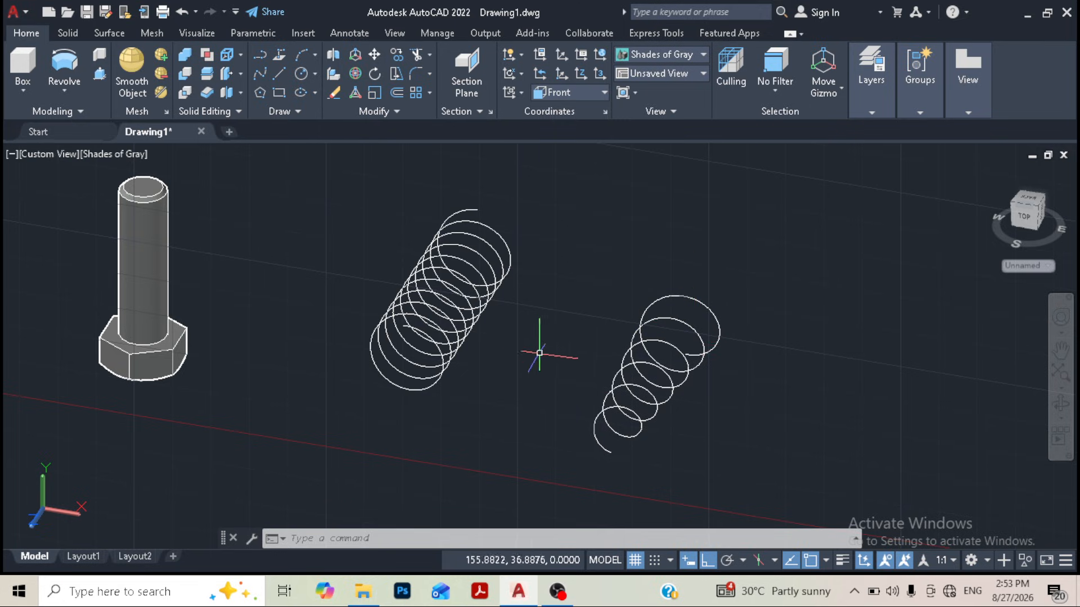
text(p)
key(Return)
mouse_move(471, 347)
mouse_down()
mouse_move(643, 397)
mouse_move(610, 372)
mouse_up()
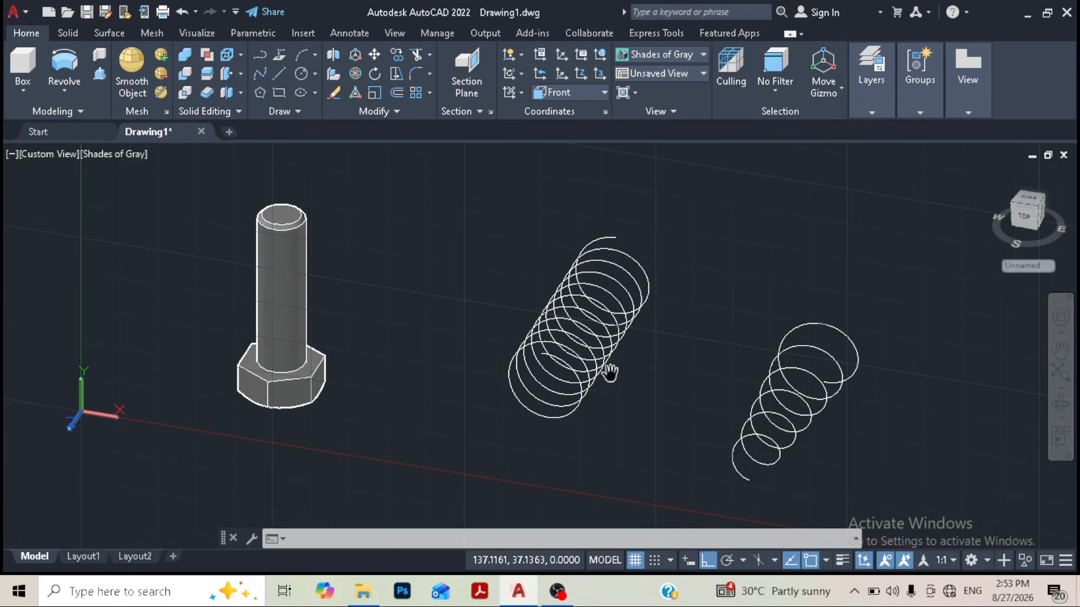
key(F6)
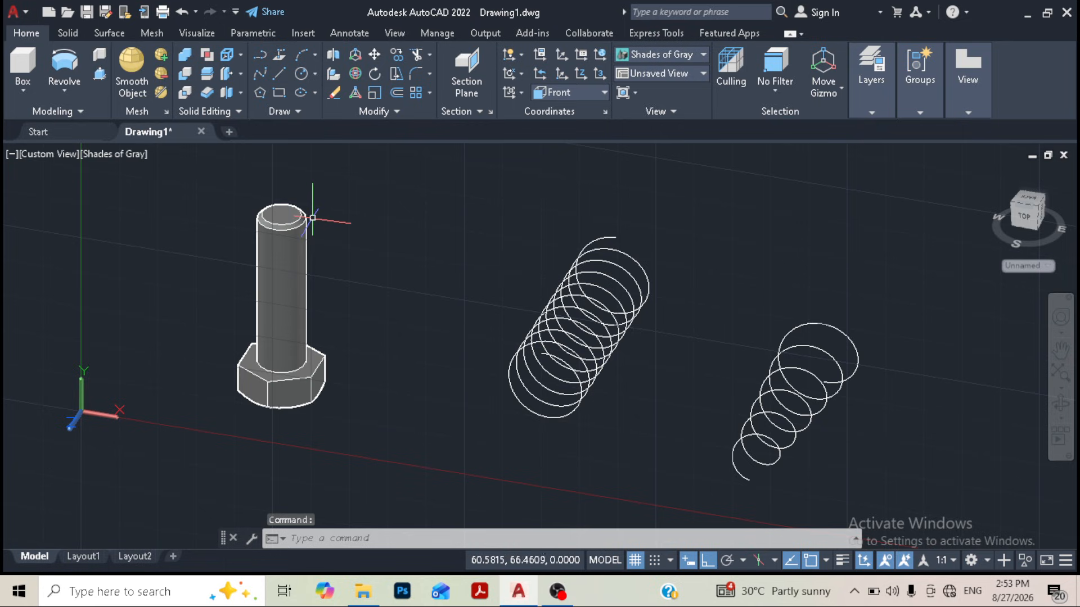
click(802, 478)
click(609, 304)
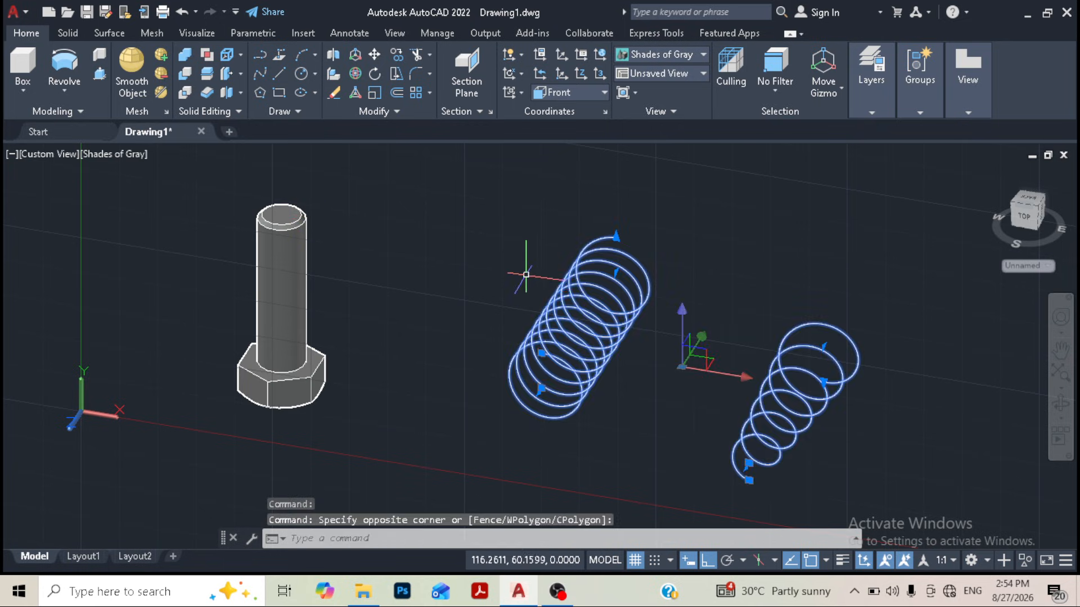
key(Delete)
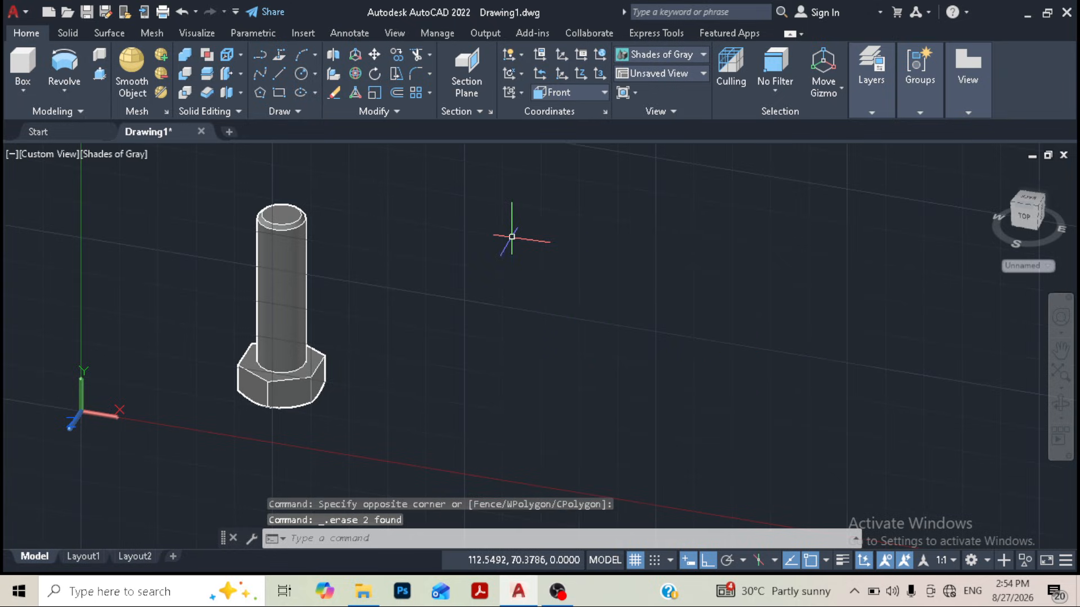
click(292, 111)
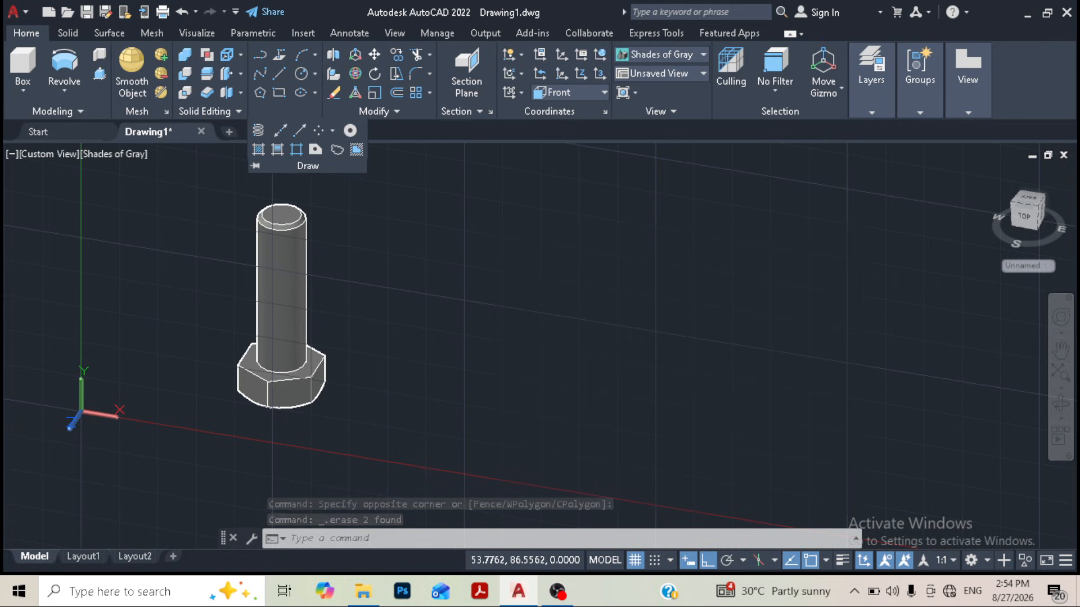
click(258, 130)
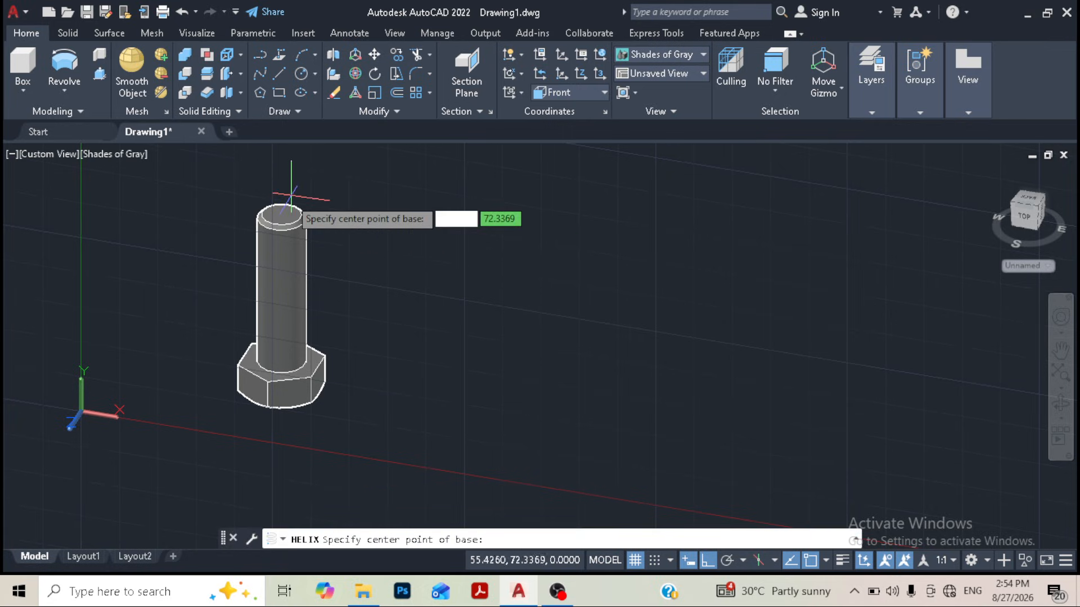
scroll(359, 231, up, 2)
middle_drag(359, 231, 477, 314)
scroll(358, 229, up, 2)
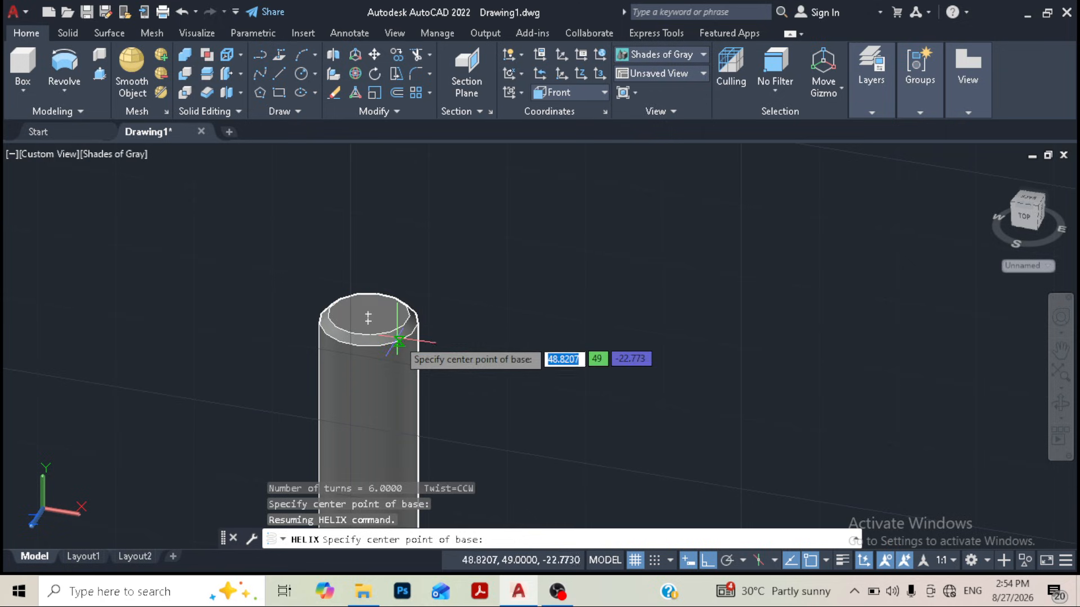
scroll(370, 313, up, 3)
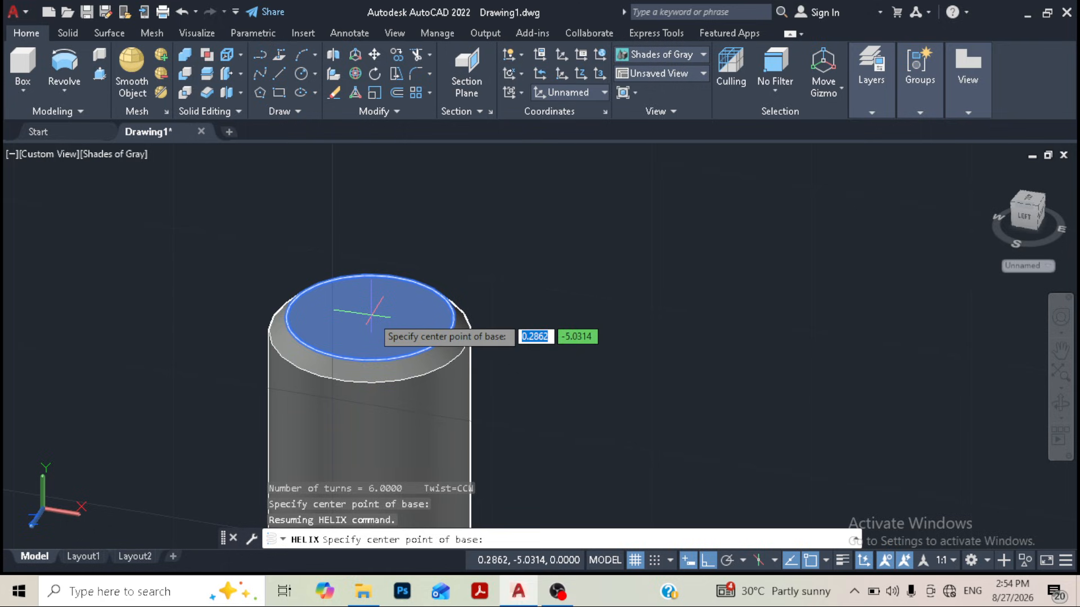
key(Escape)
Step: Switch the visual style to 2D Wireframe and start a helix centred on the circle at the shank's chamfered end
click(119, 156)
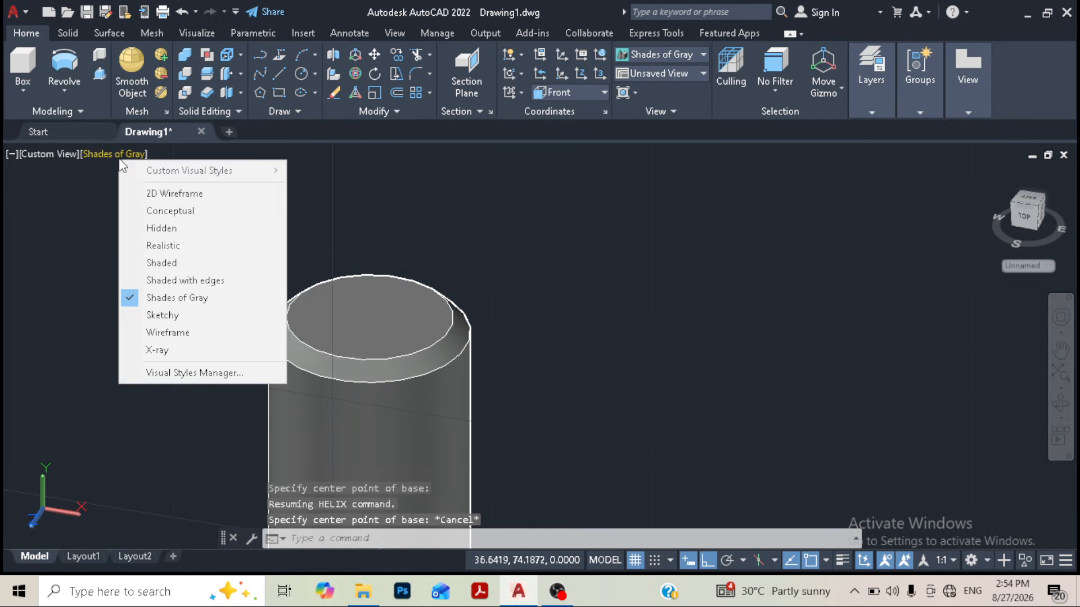
click(191, 194)
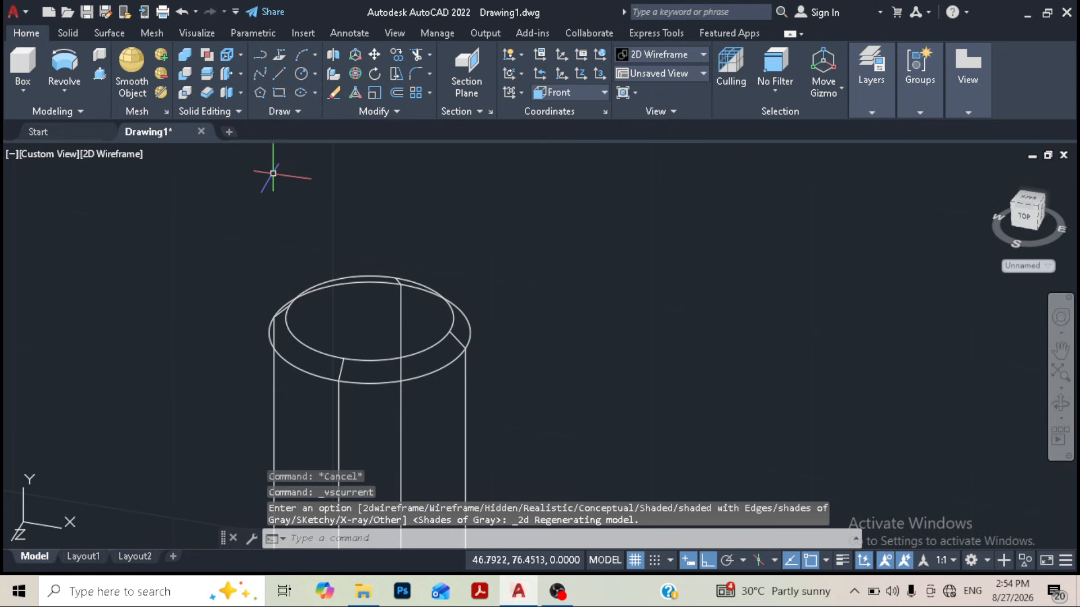
click(290, 109)
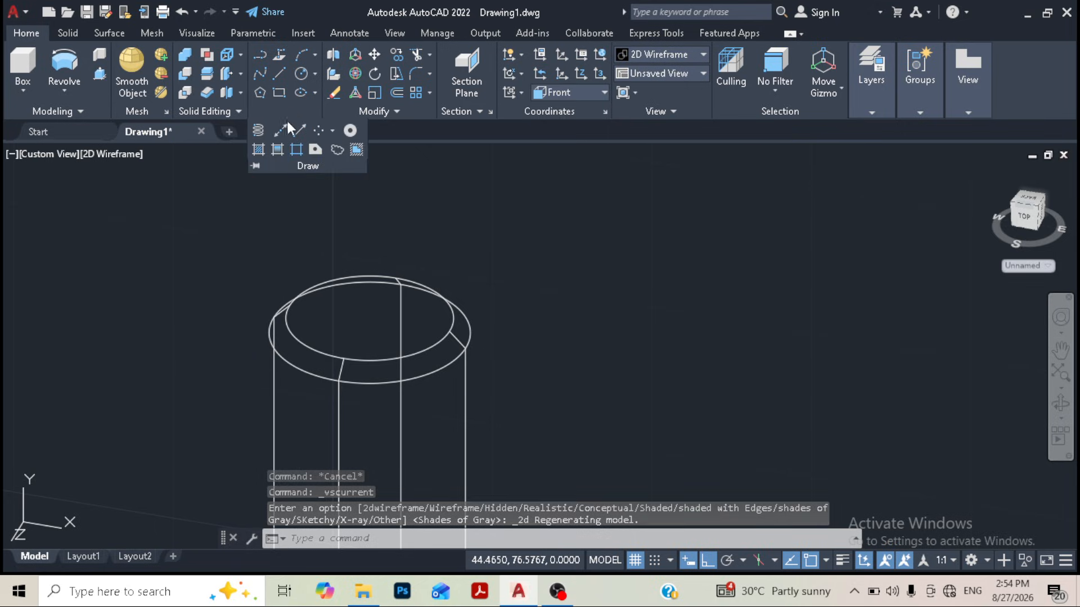
click(258, 131)
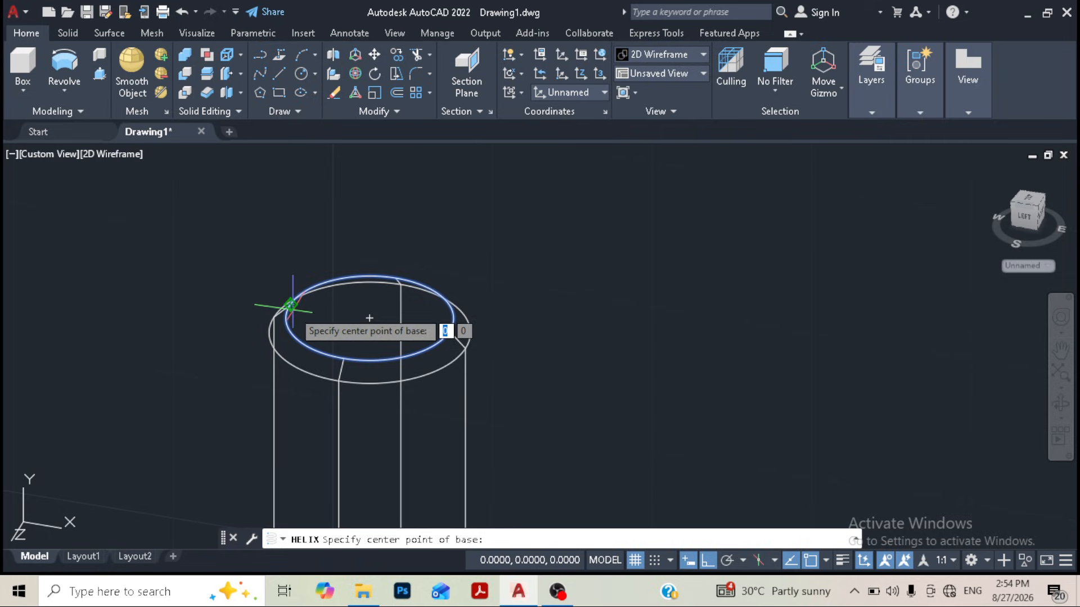
click(370, 318)
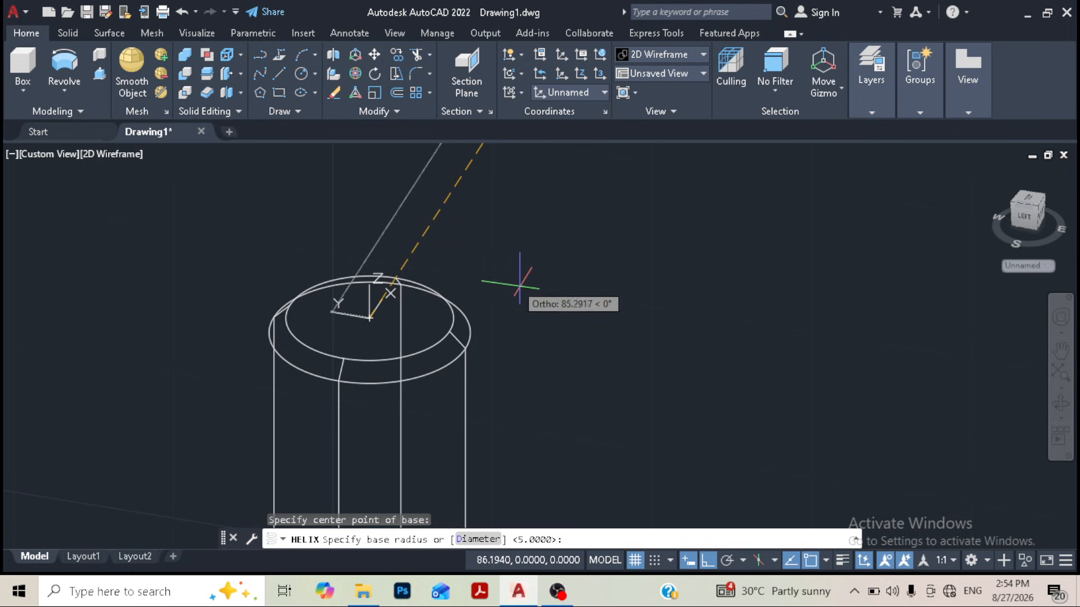
Step: Turn Ortho off and give the helix a base radius of 6 and a top radius of 6
scroll(377, 319, up, 2)
scroll(376, 319, up, 2)
scroll(395, 284, down, 4)
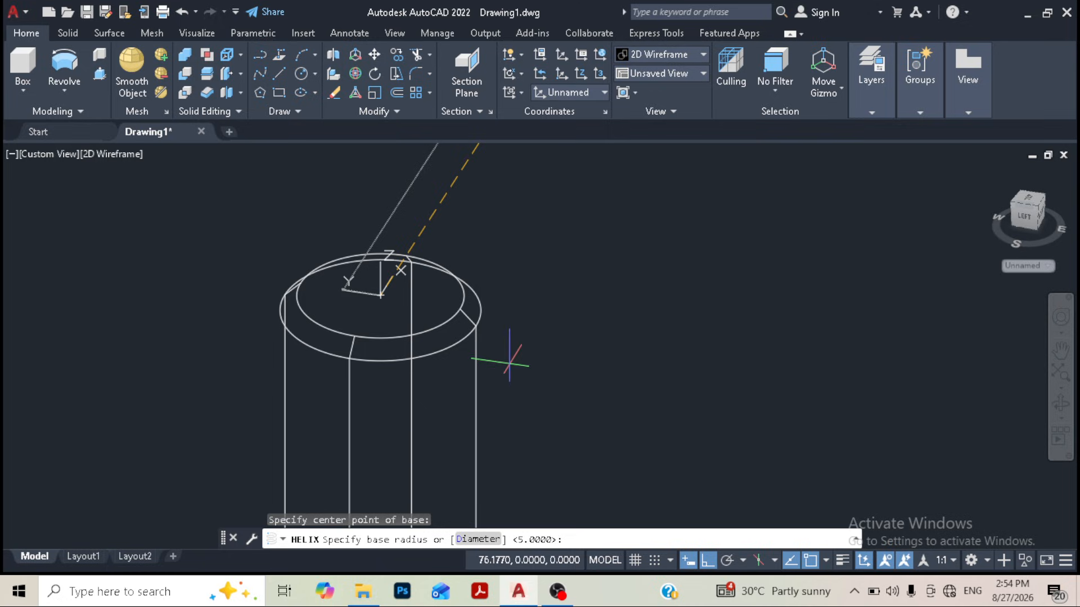
scroll(547, 337, down, 2)
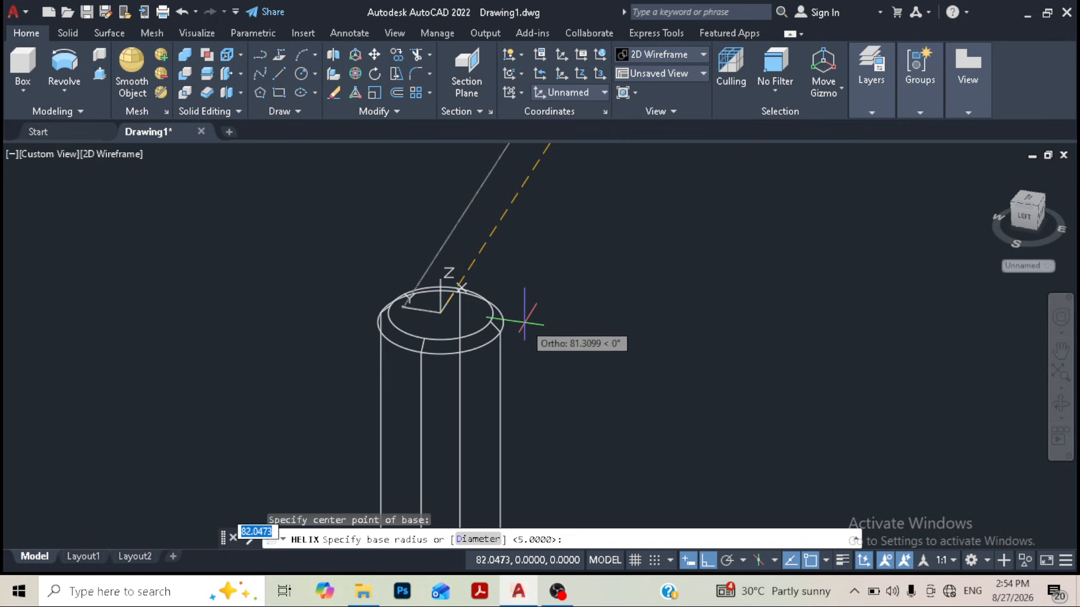
click(708, 561)
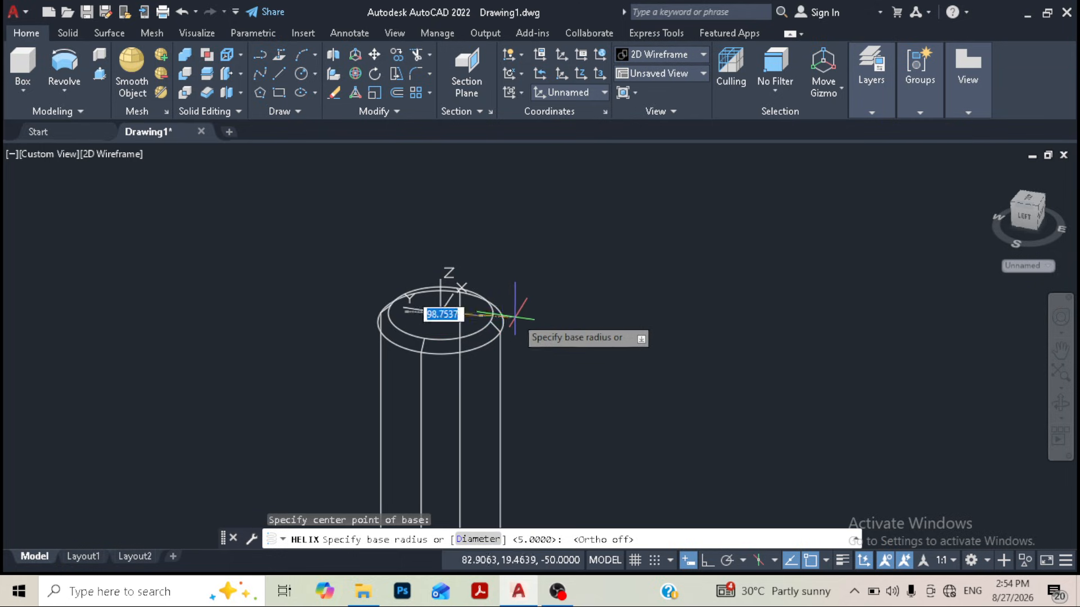
scroll(524, 315, up, 2)
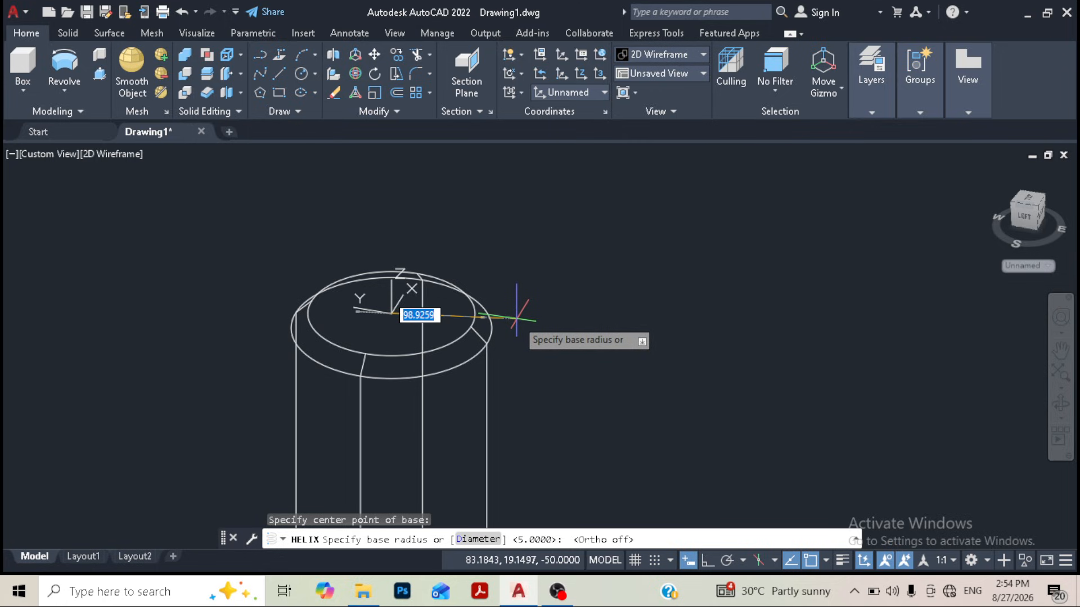
text(6)
key(Return)
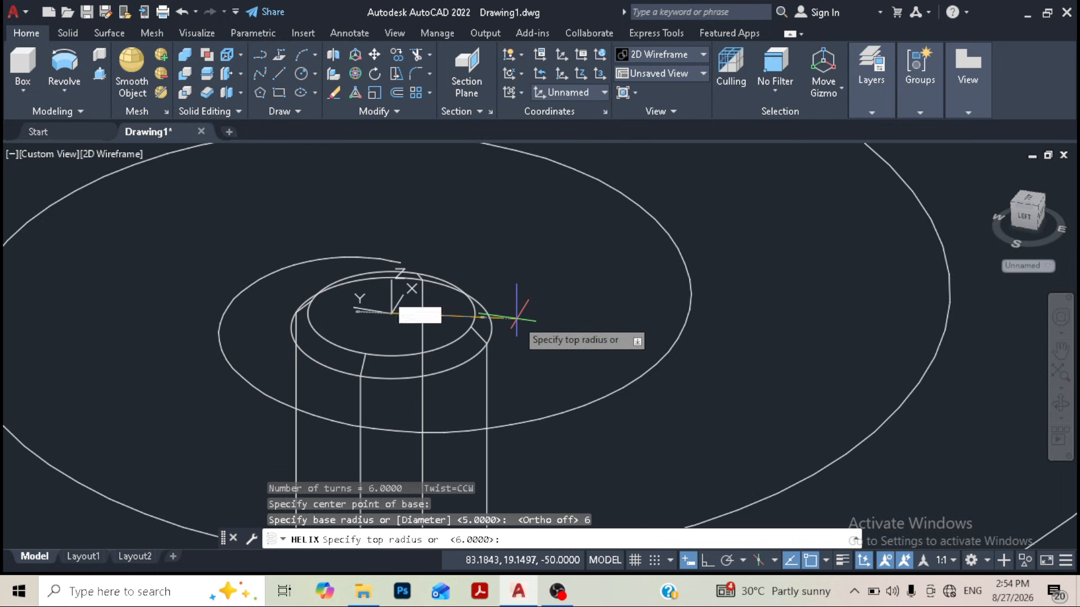
text(6)
key(Return)
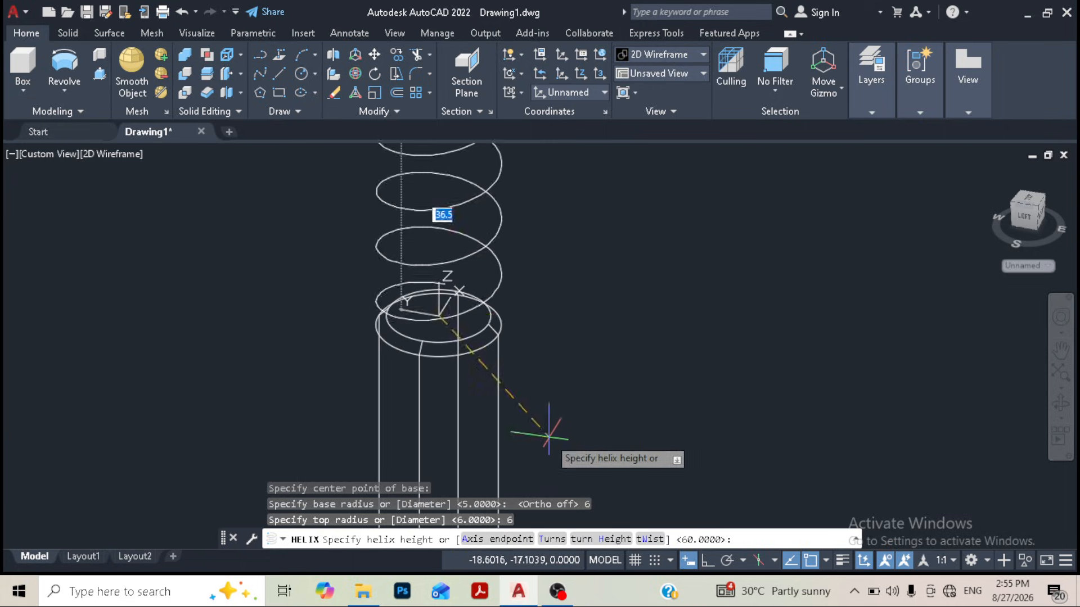
Step: Turn Ortho on and run the helix down along the shank toward the head with a height of 30
scroll(548, 429, down, 5)
middle_drag(542, 433, 464, 185)
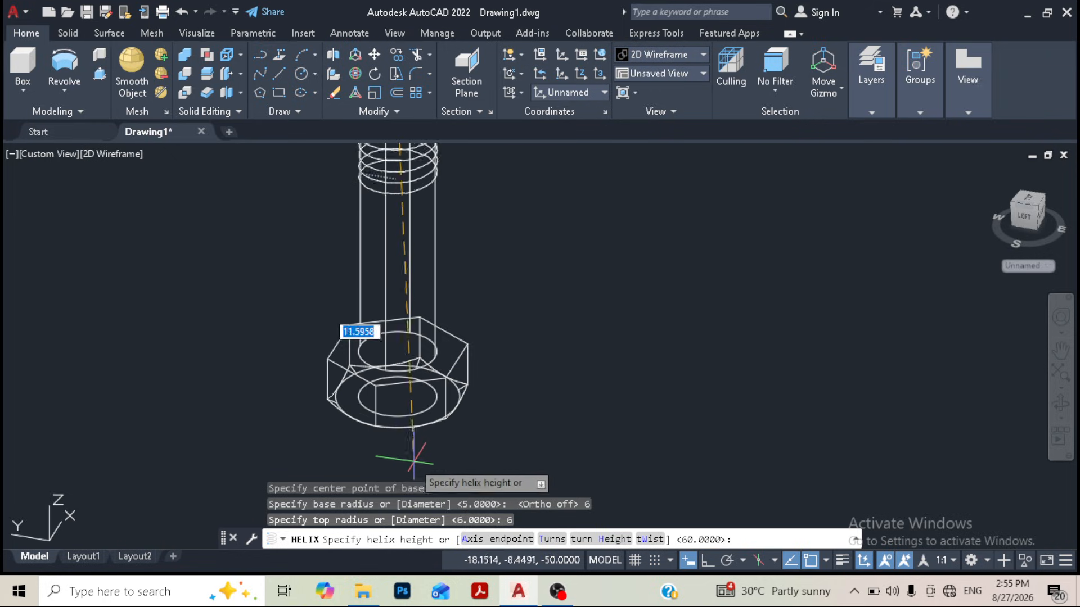
click(710, 561)
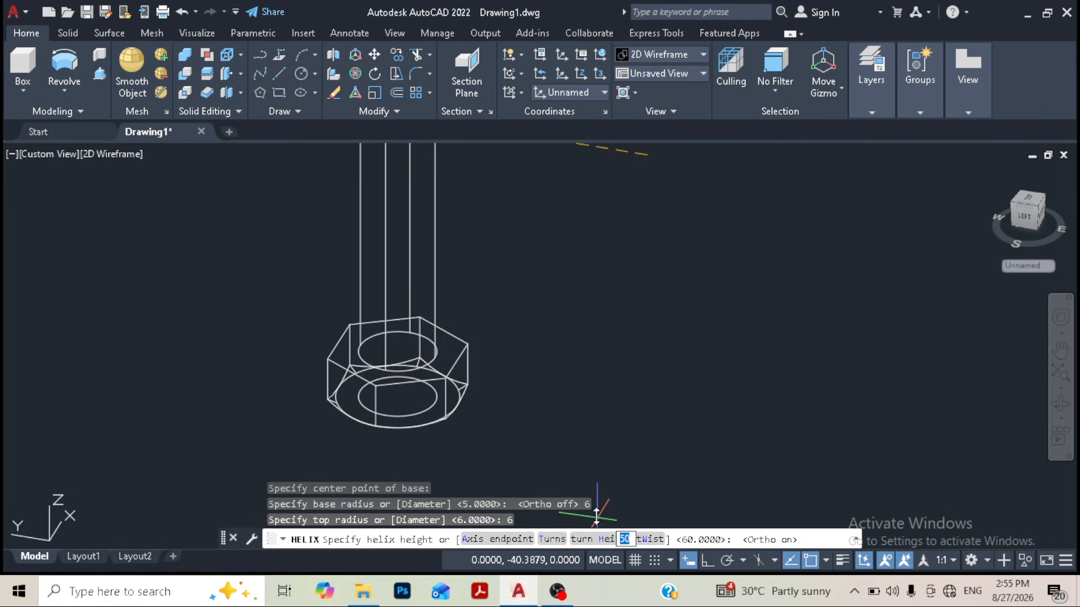
scroll(416, 458, down, 3)
middle_drag(416, 462, 403, 294)
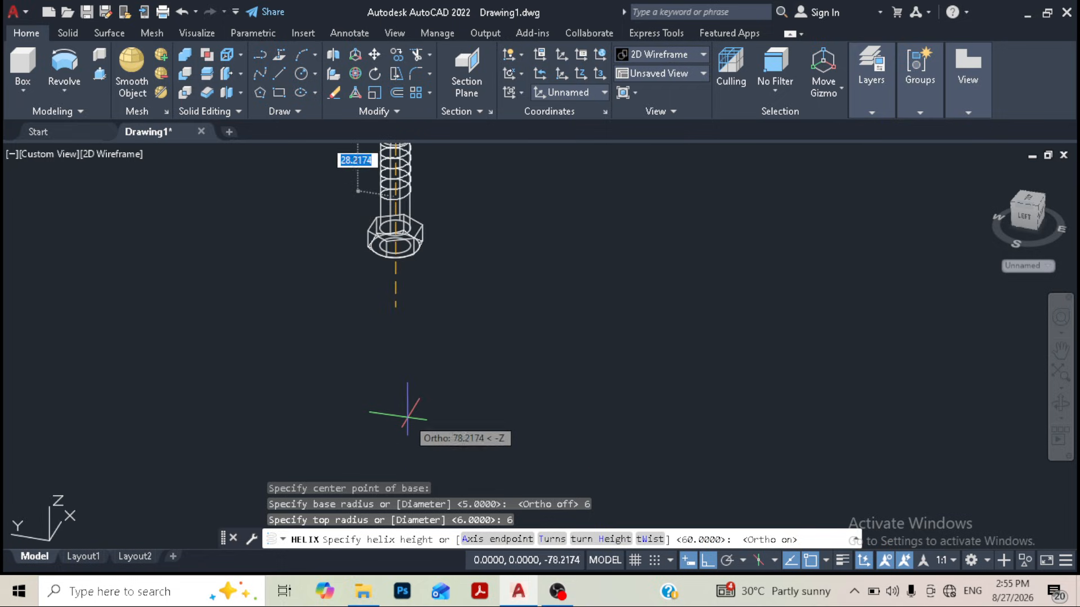
middle_drag(410, 417, 414, 453)
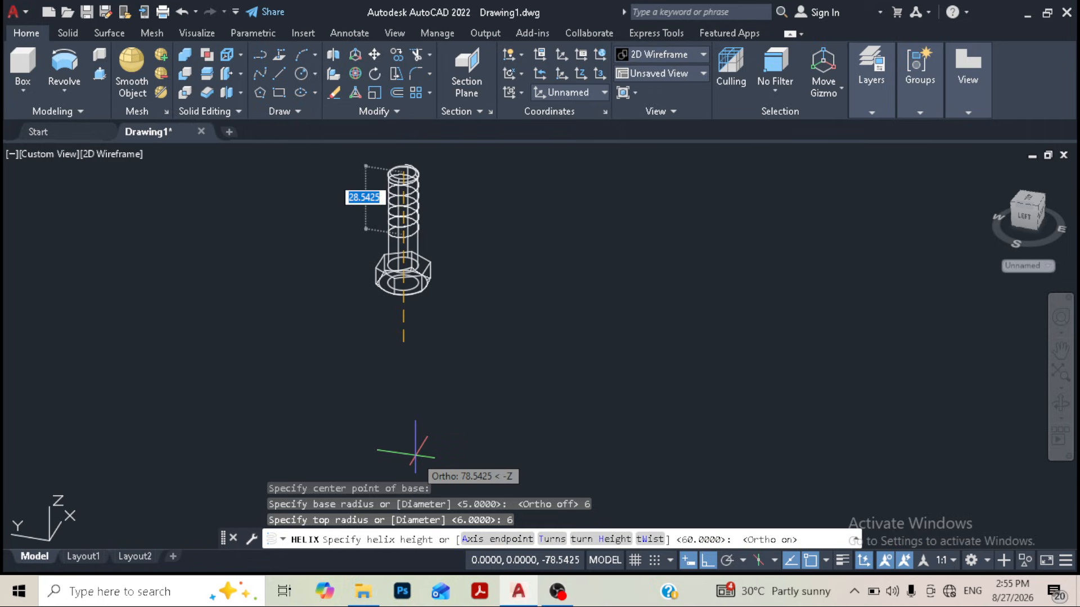
text(3)
key(Return)
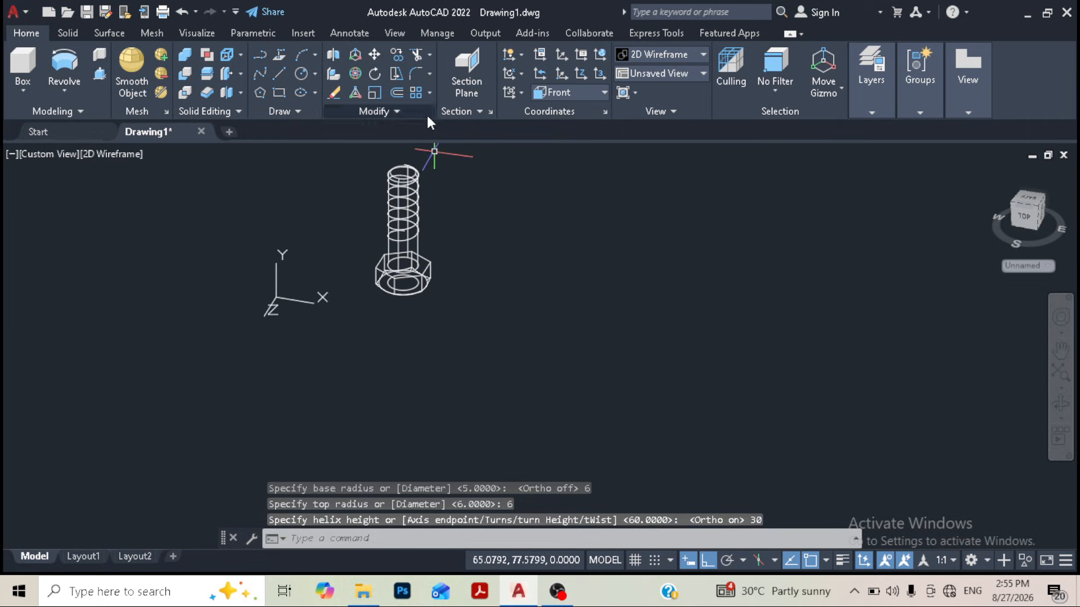
Step: Switch the visual style back to Shades of Gray with the whole bolt in view
scroll(426, 185, up, 2)
scroll(421, 205, up, 1)
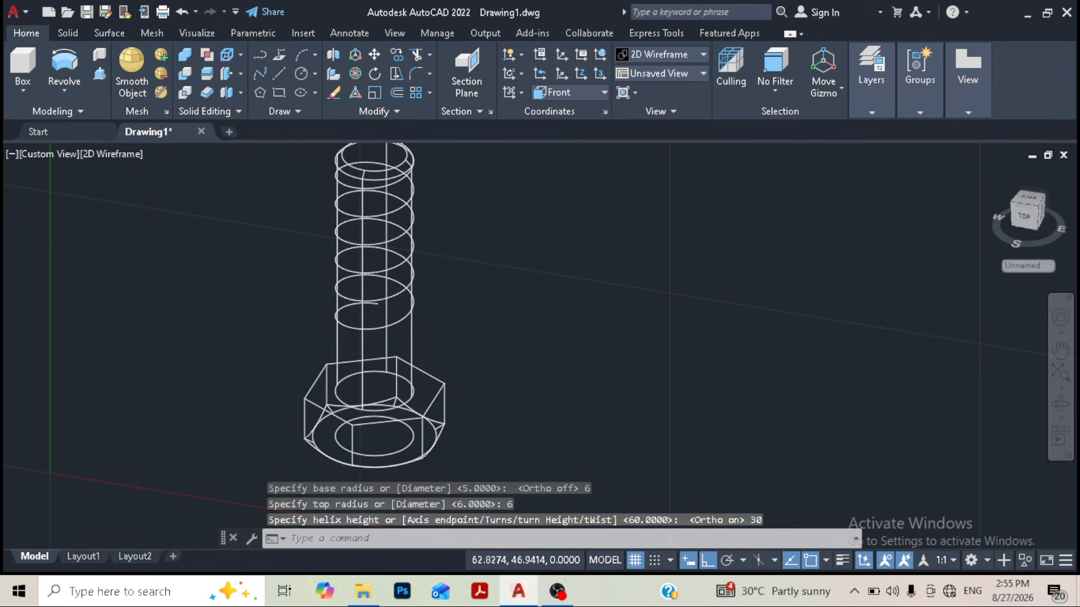
scroll(450, 264, up, 2)
click(117, 155)
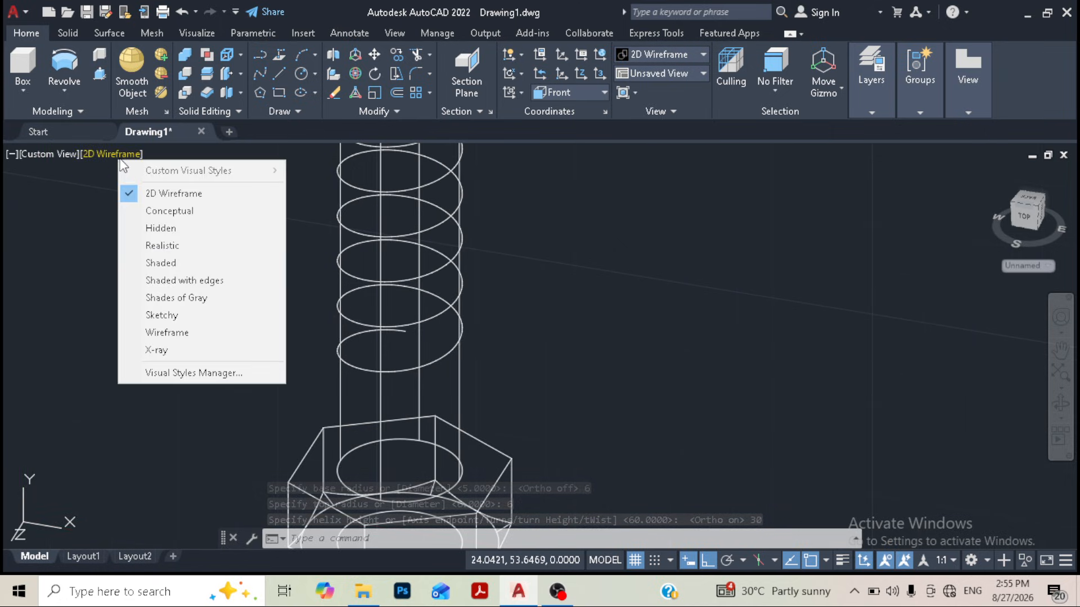
click(194, 297)
scroll(571, 302, down, 2)
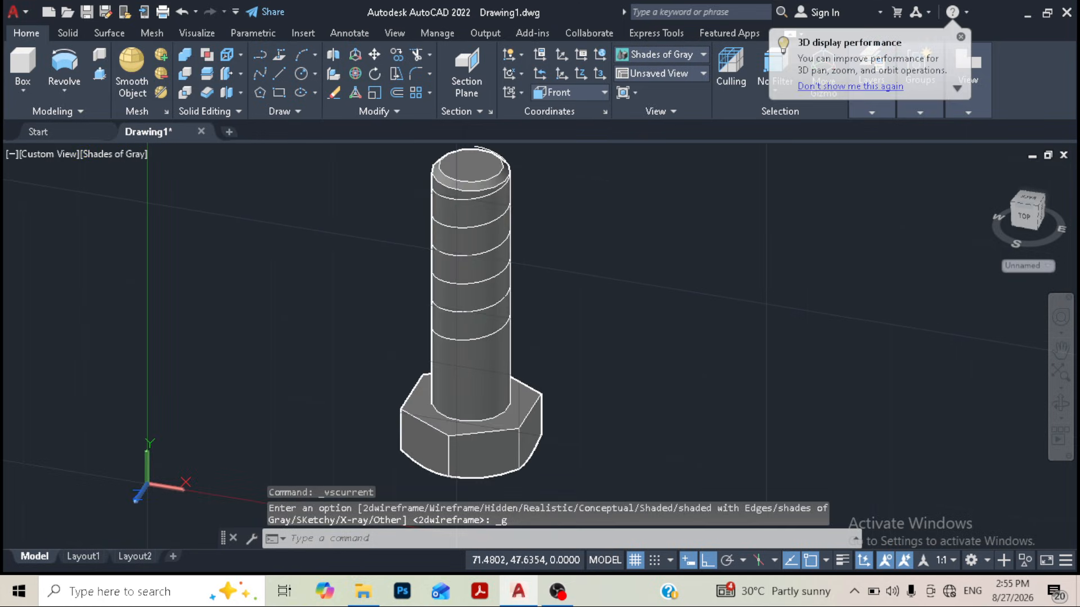
middle_drag(559, 272, 536, 266)
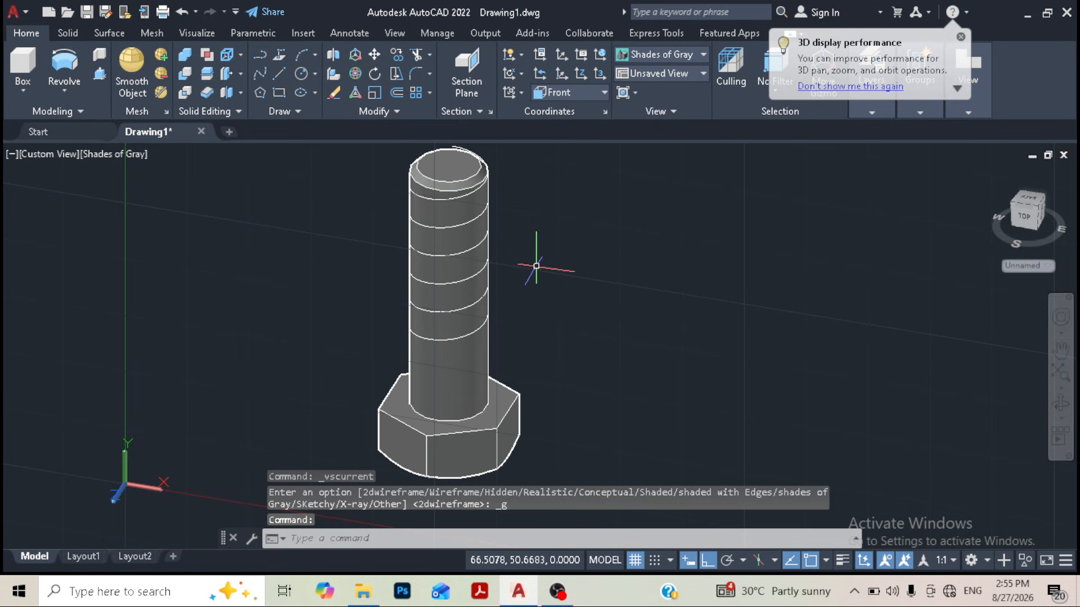
Step: Set the number of turns of the helix around the shank to 15 in its properties, then deselect it
click(486, 243)
click(527, 294)
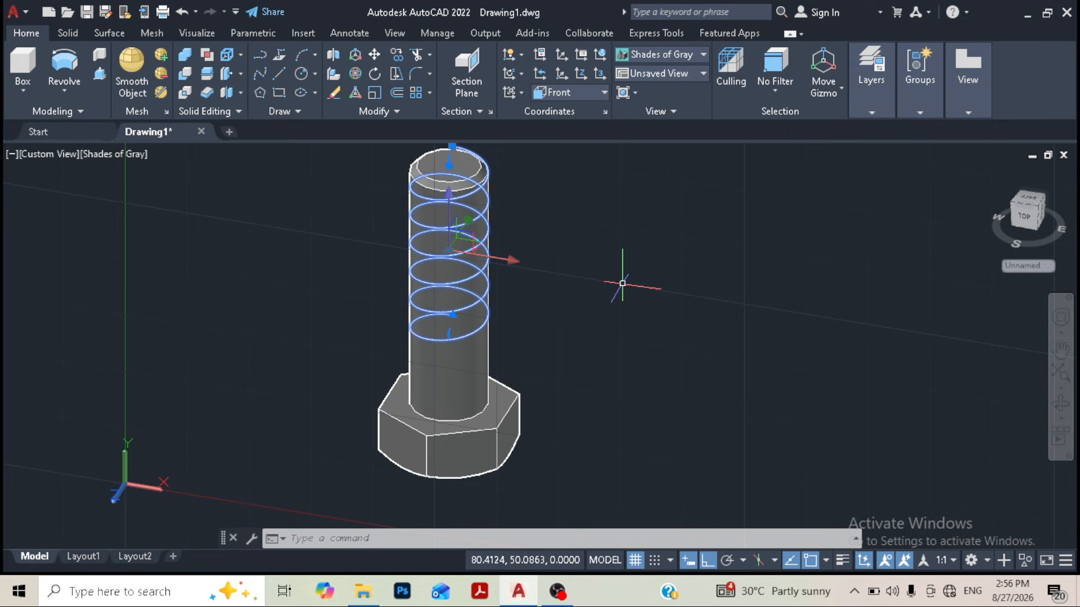
key(ctrl+1)
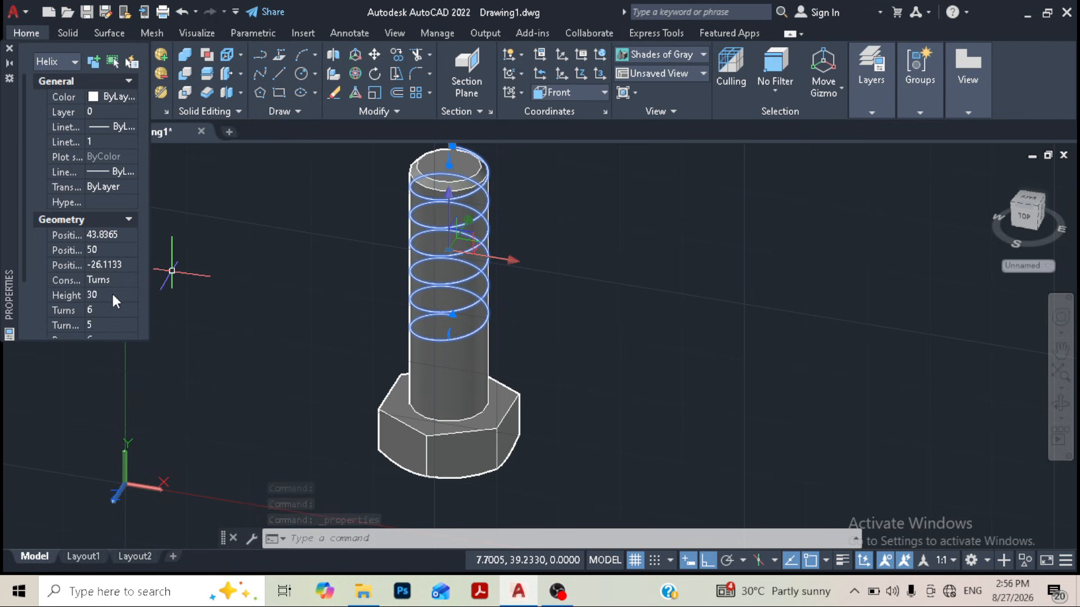
scroll(113, 289, down, 2)
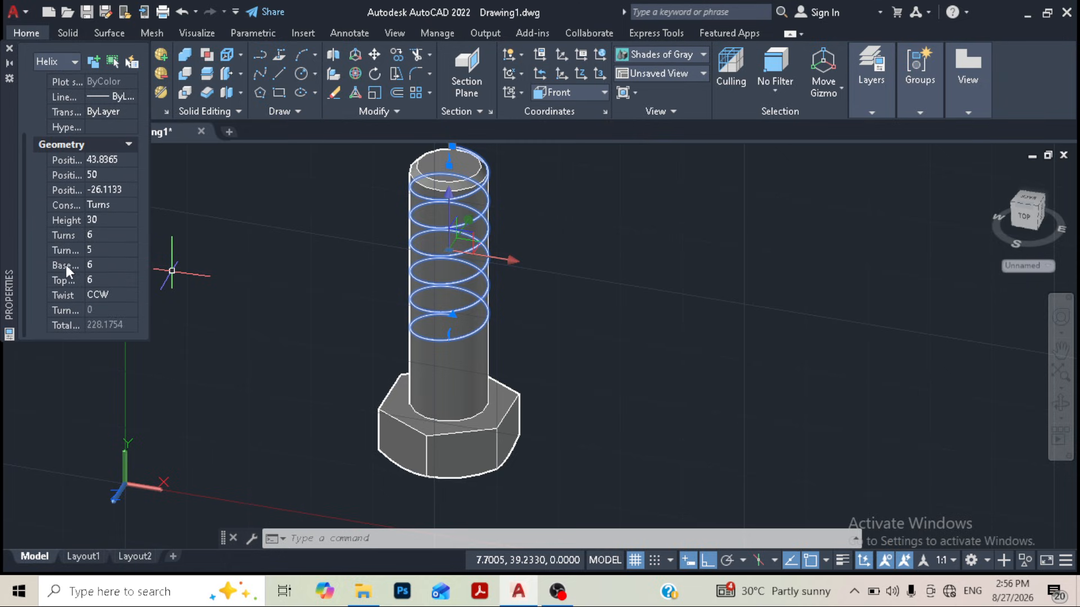
click(105, 250)
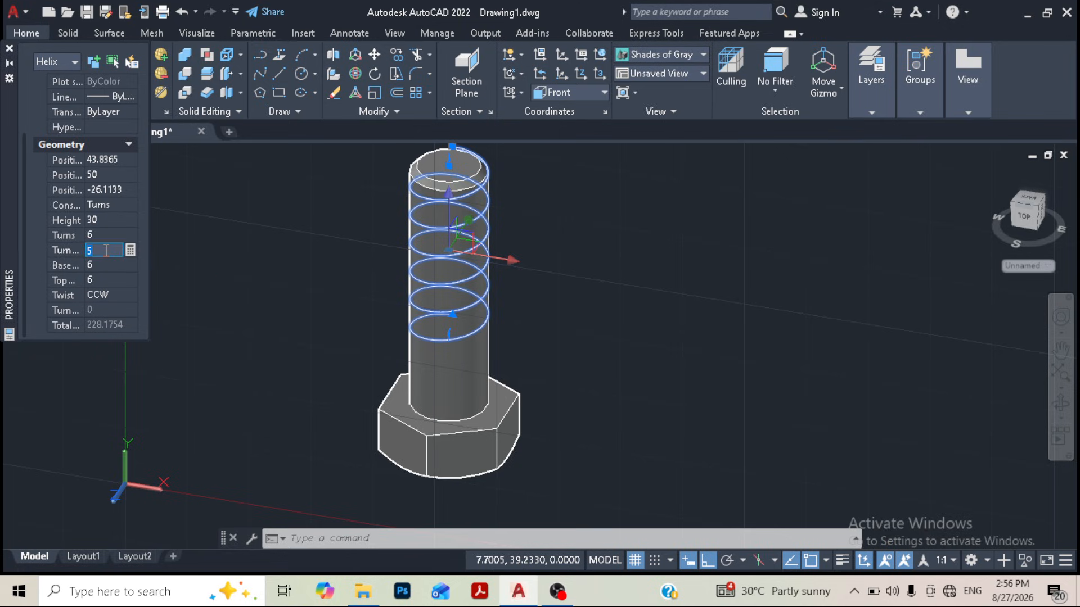
click(112, 236)
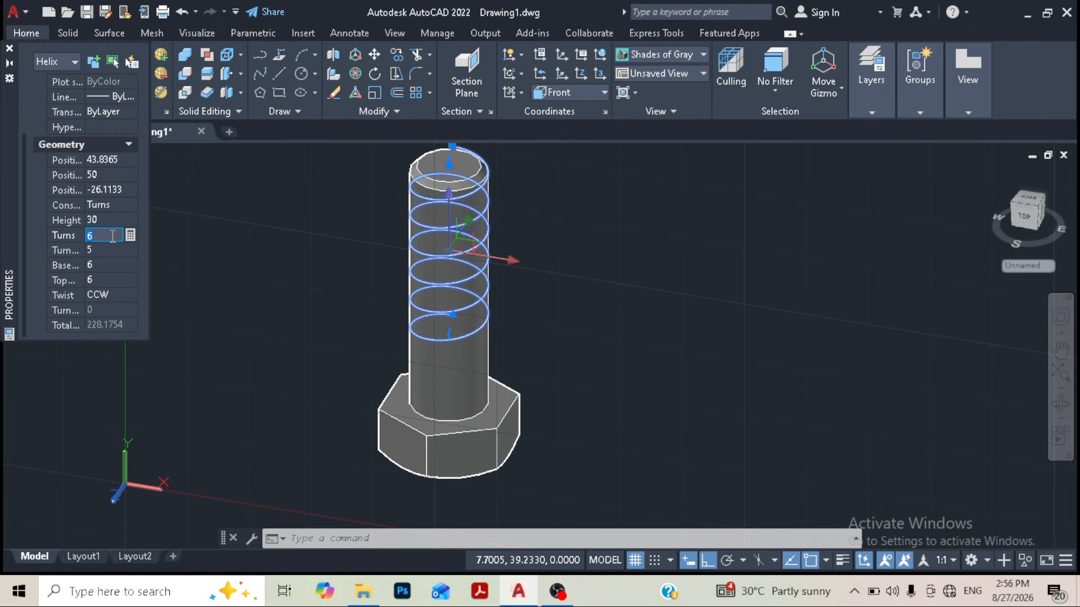
drag(112, 236, 71, 235)
click(96, 236)
drag(96, 236, 88, 236)
text(15)
key(Tab)
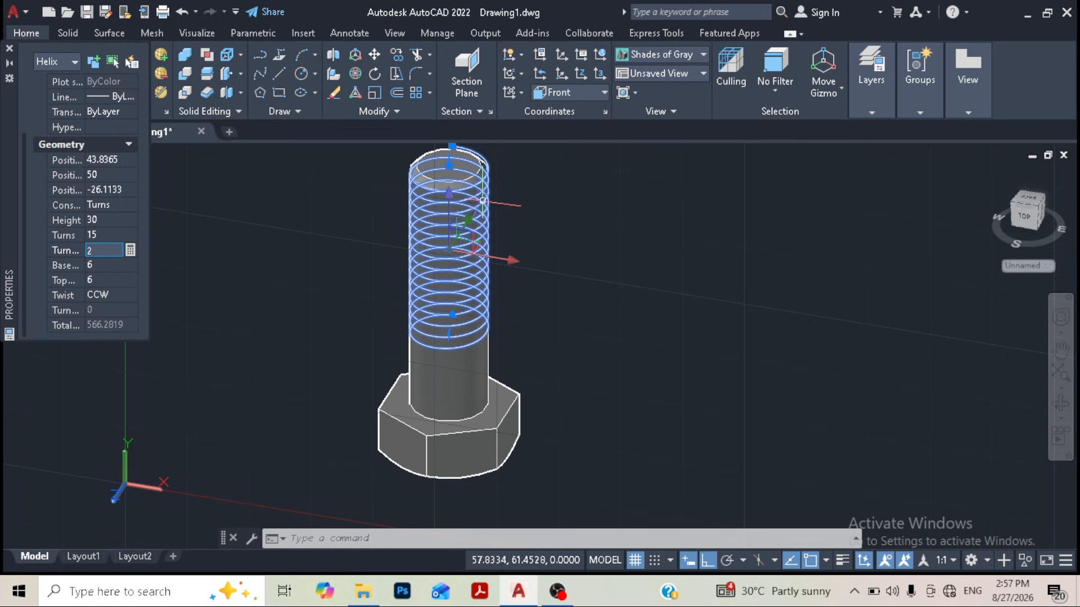
click(10, 49)
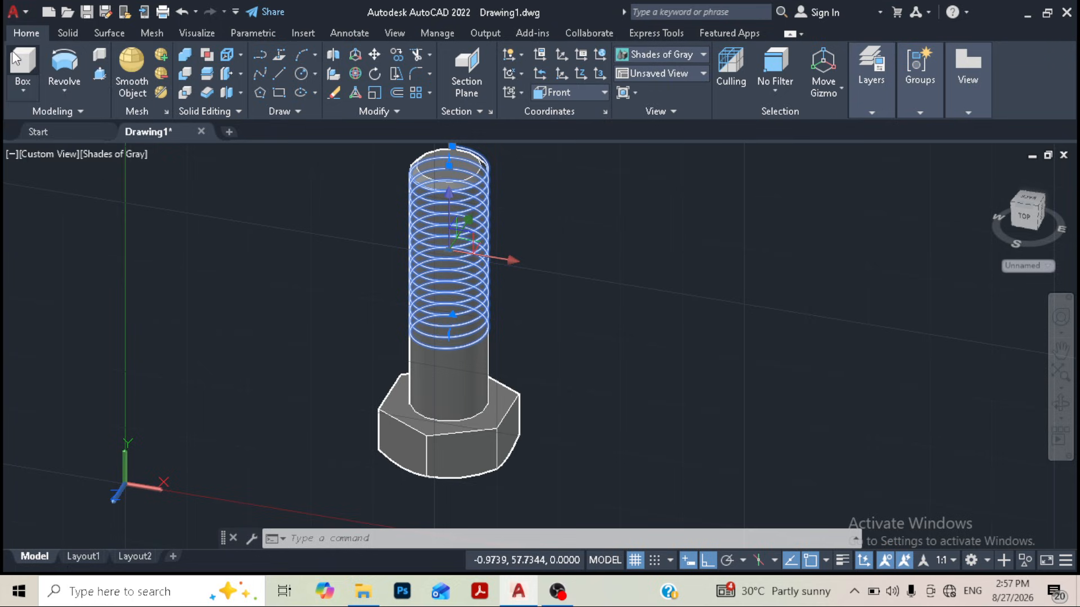
key(Escape)
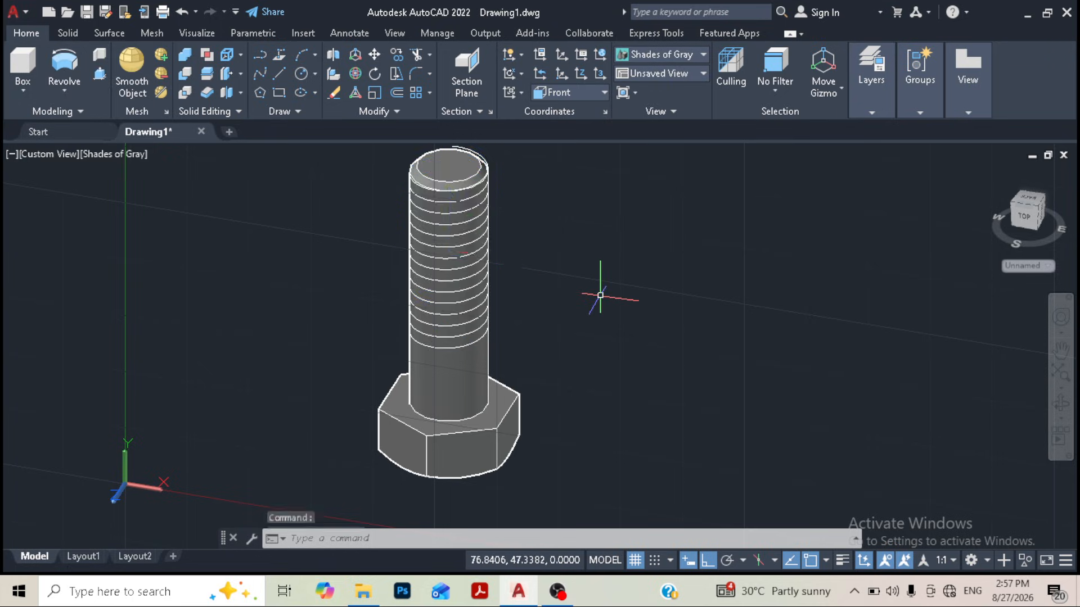
Step: Switch the bolt to the Front view, leaving empty space beside the shank
click(109, 151)
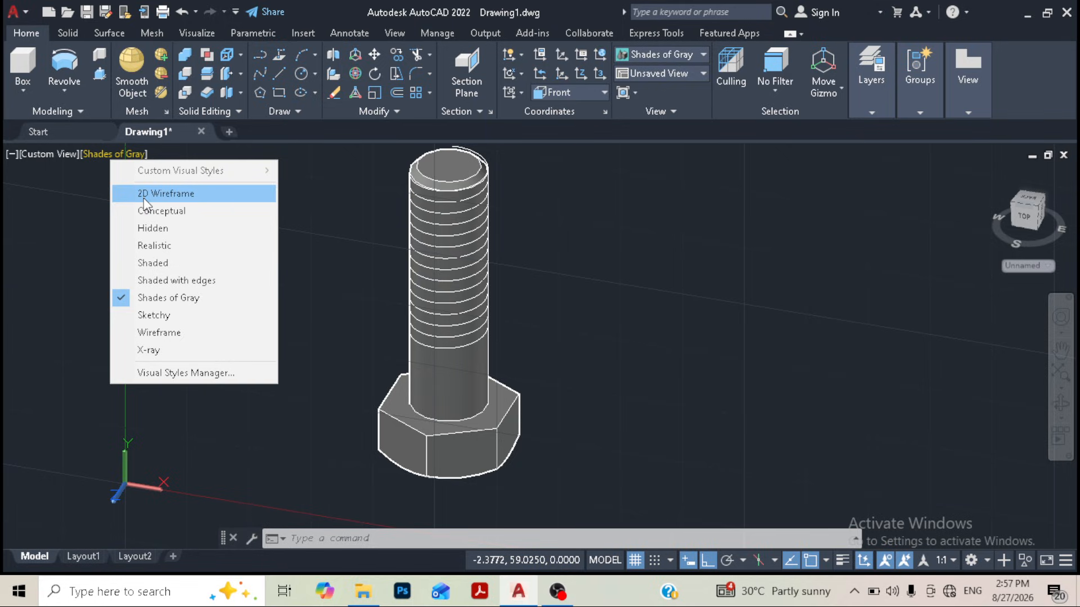
click(55, 158)
click(56, 158)
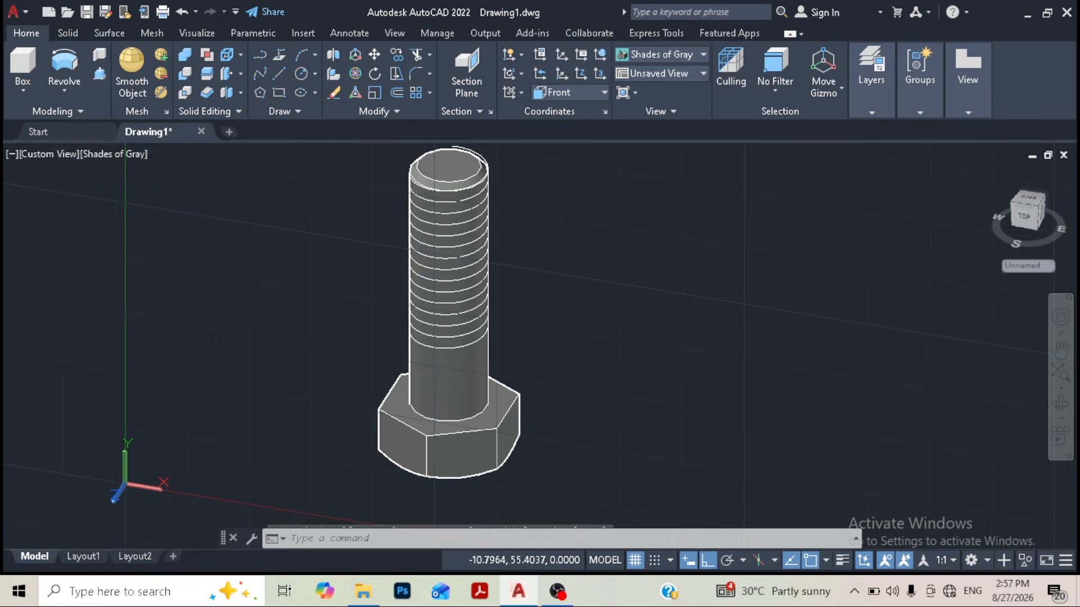
click(61, 156)
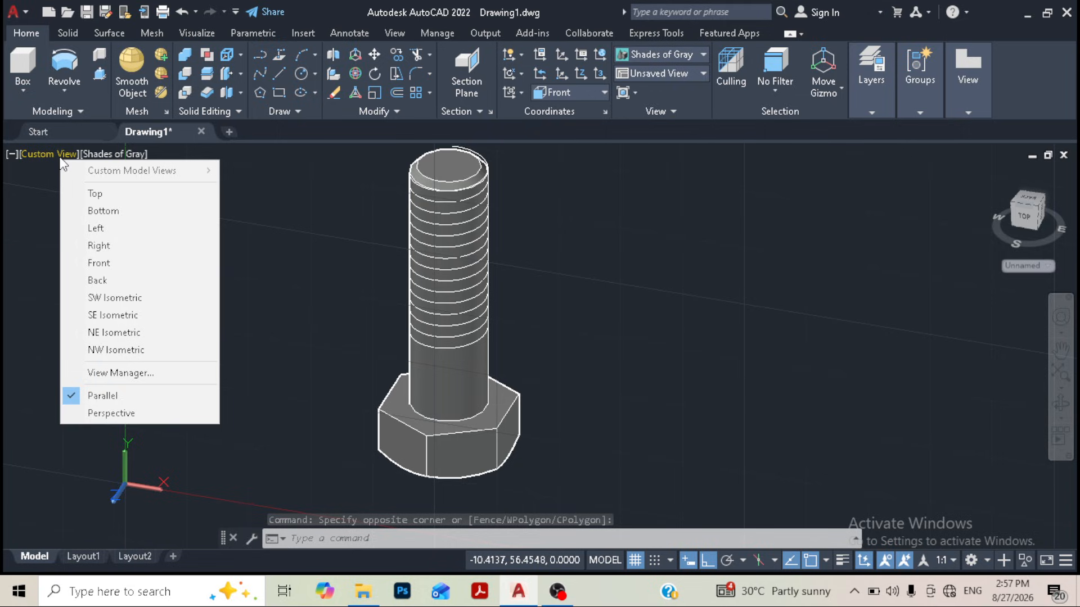
click(105, 264)
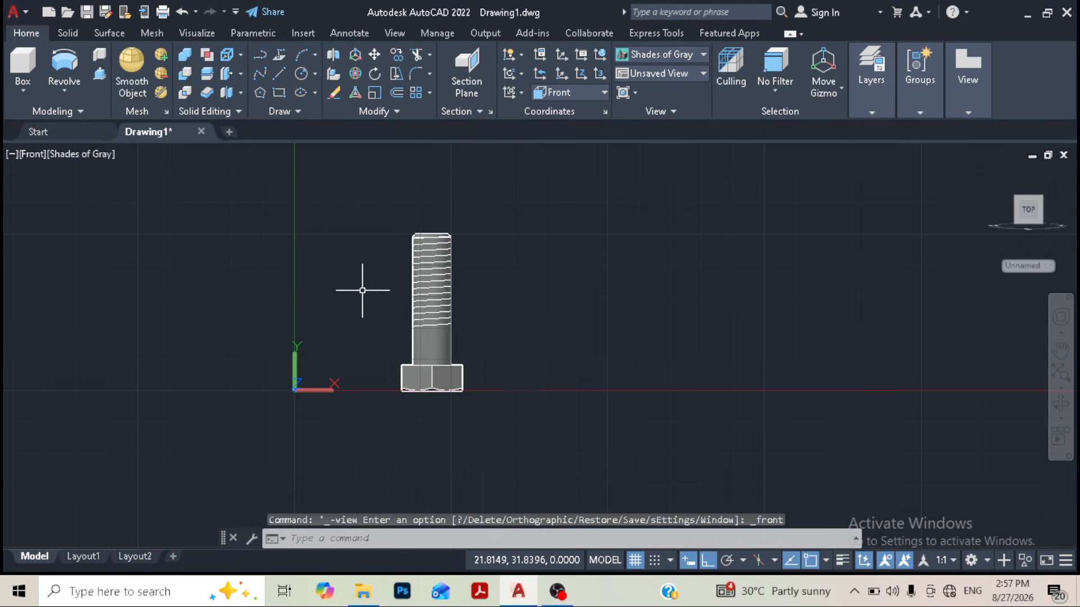
scroll(498, 268, up, 2)
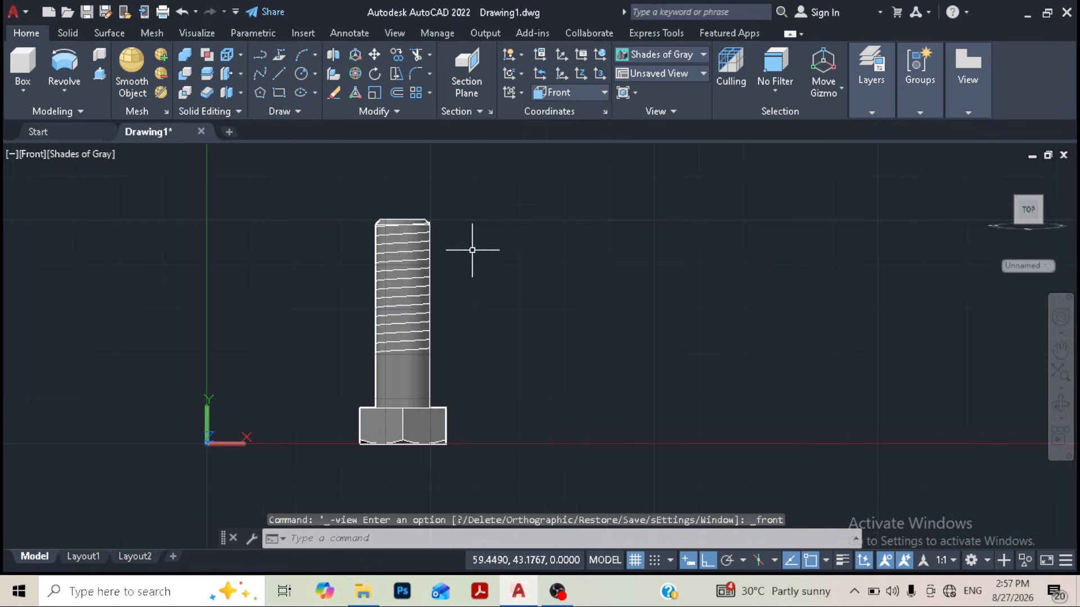
middle_drag(468, 251, 406, 243)
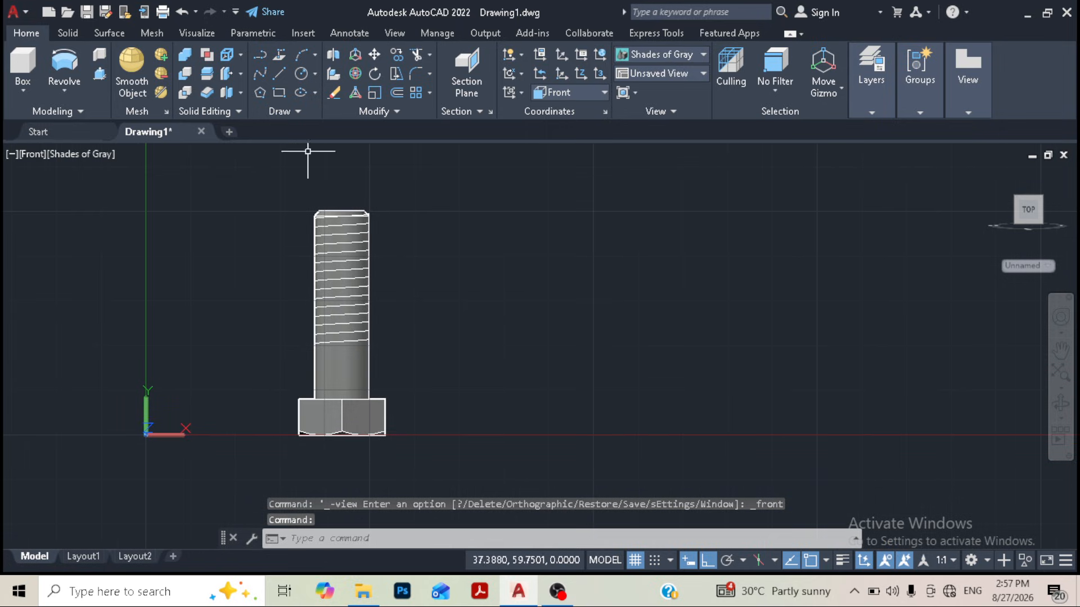
Step: Draw a horizontal line 1.4 long in the empty space beside the upper part of the shank
click(272, 76)
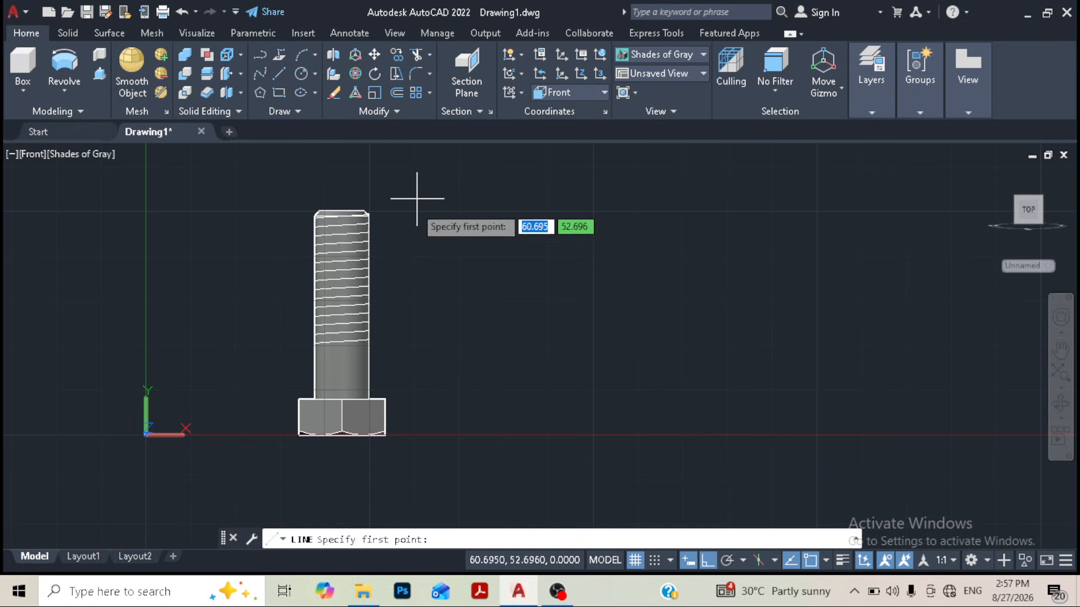
click(394, 243)
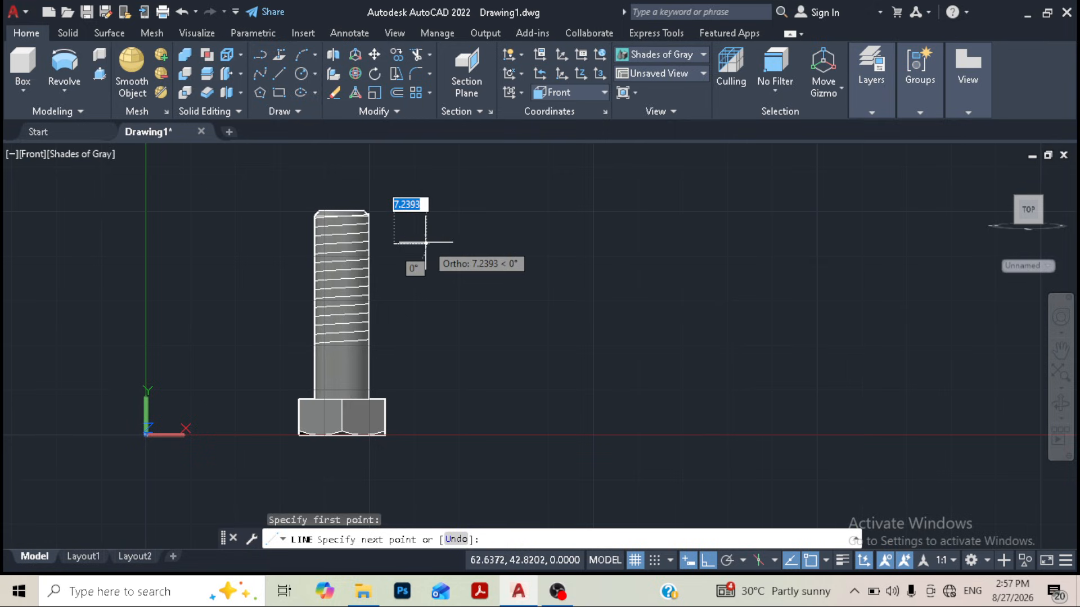
text(1.4)
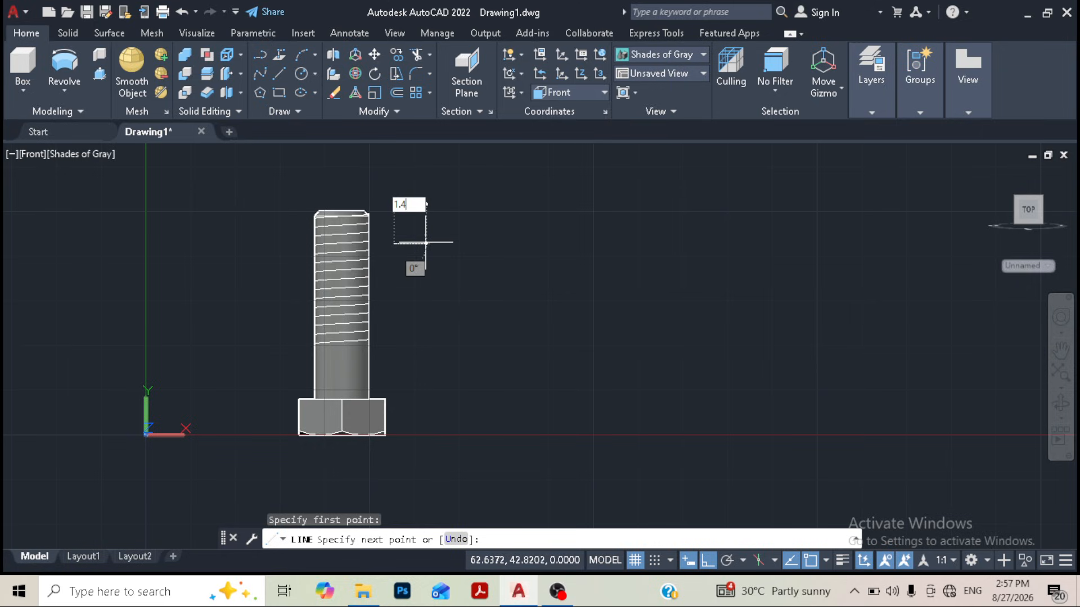
scroll(425, 243, up, 2)
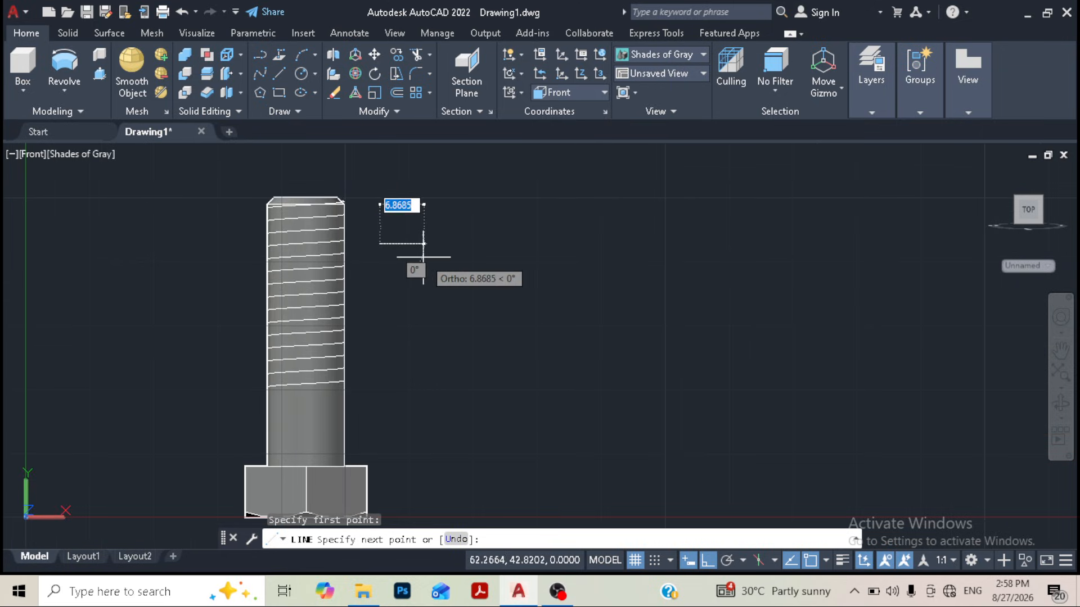
text(1.4)
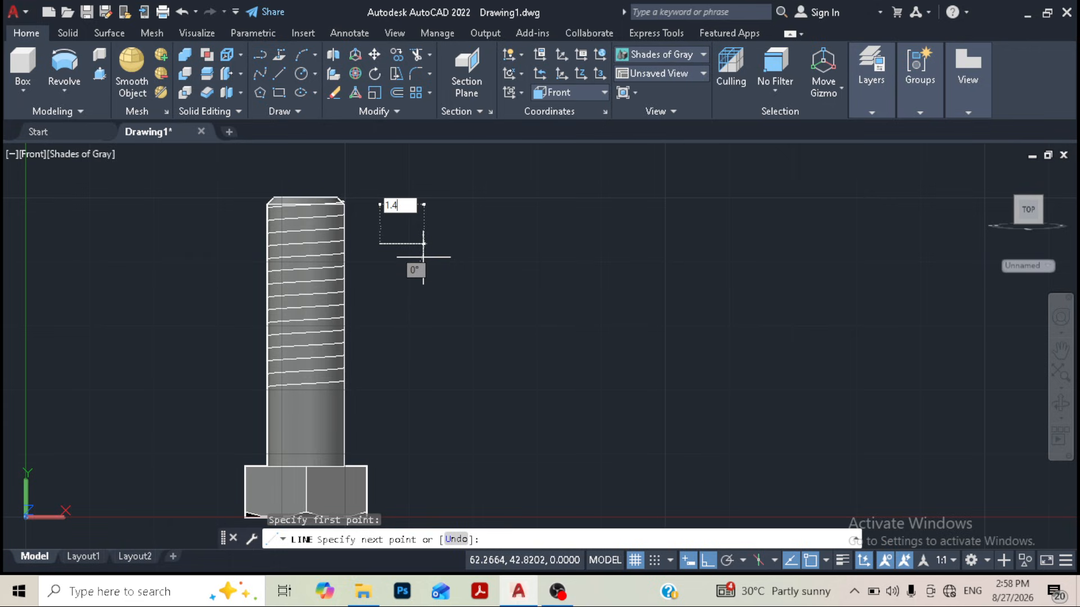
key(Return)
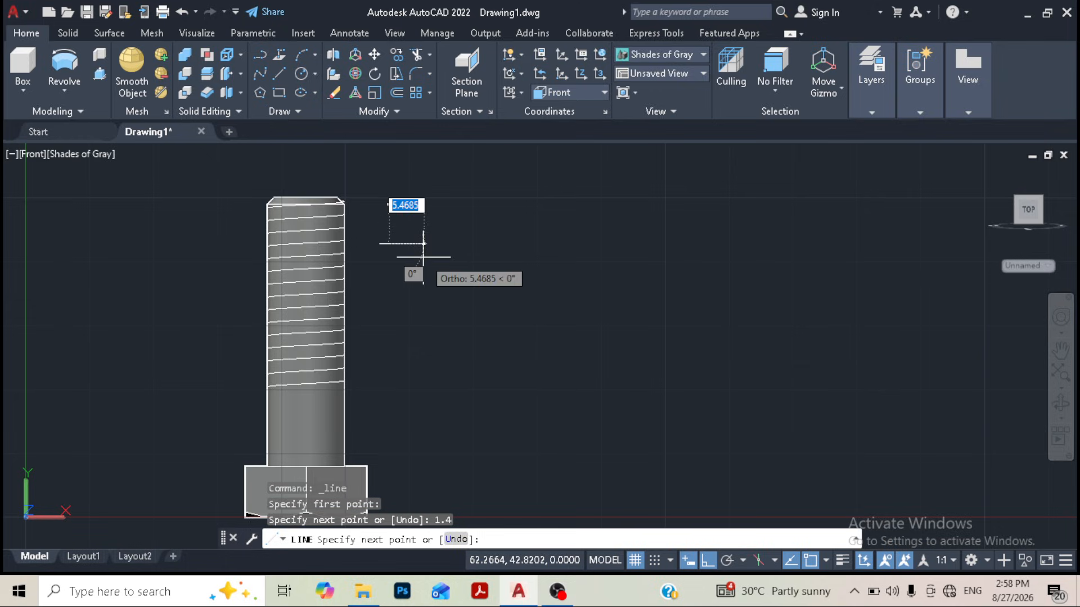
key(Return)
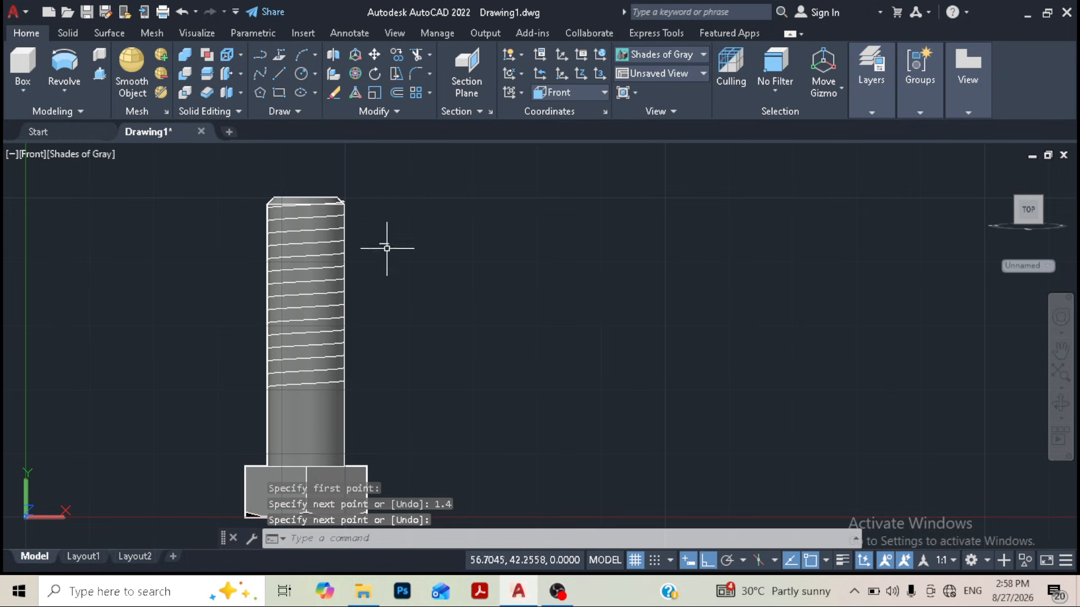
Step: Turn Ortho off and draw a line about 7.4 long at 30° upward from the short line's end nearest the shank
scroll(385, 241, up, 3)
middle_drag(371, 245, 369, 273)
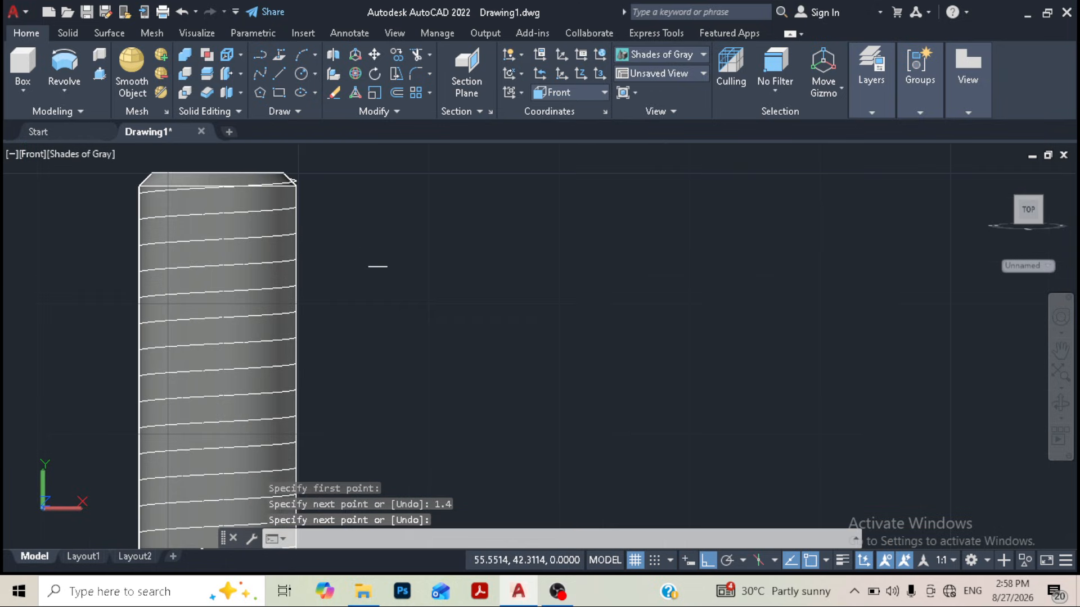
key(Return)
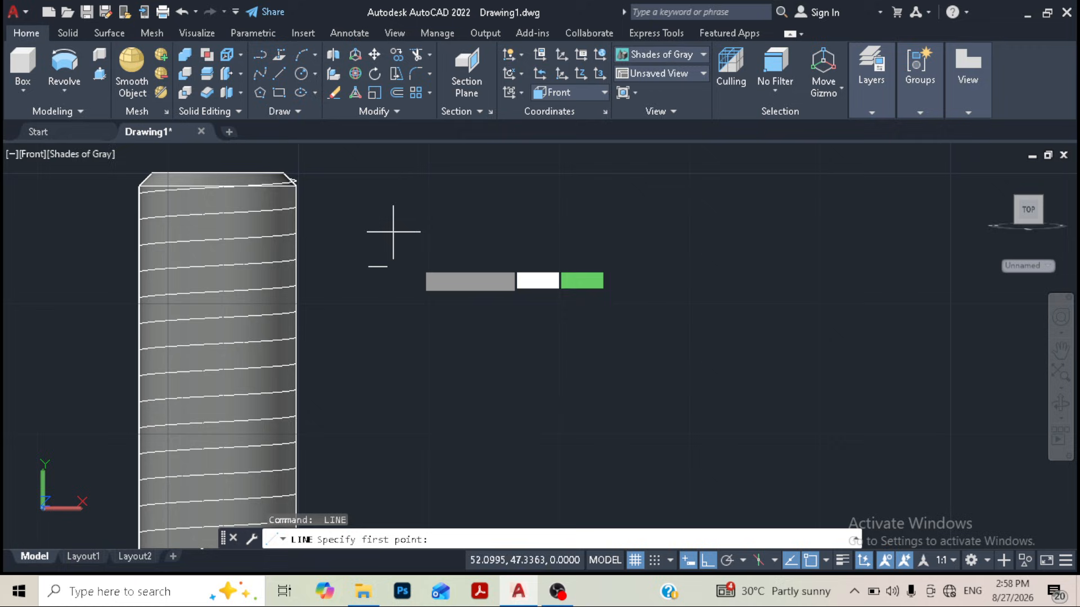
click(368, 266)
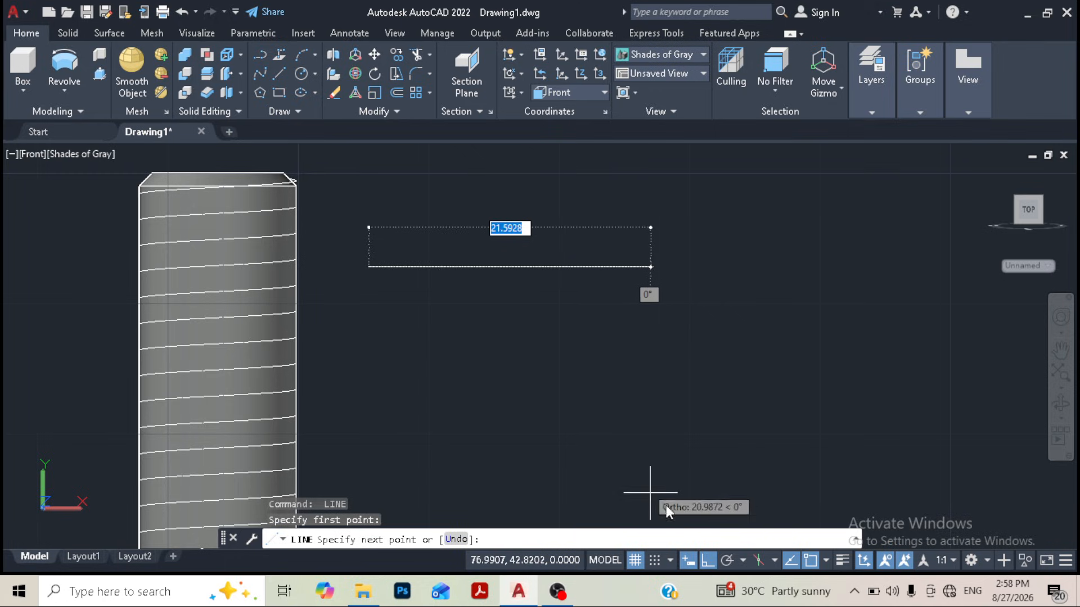
click(703, 561)
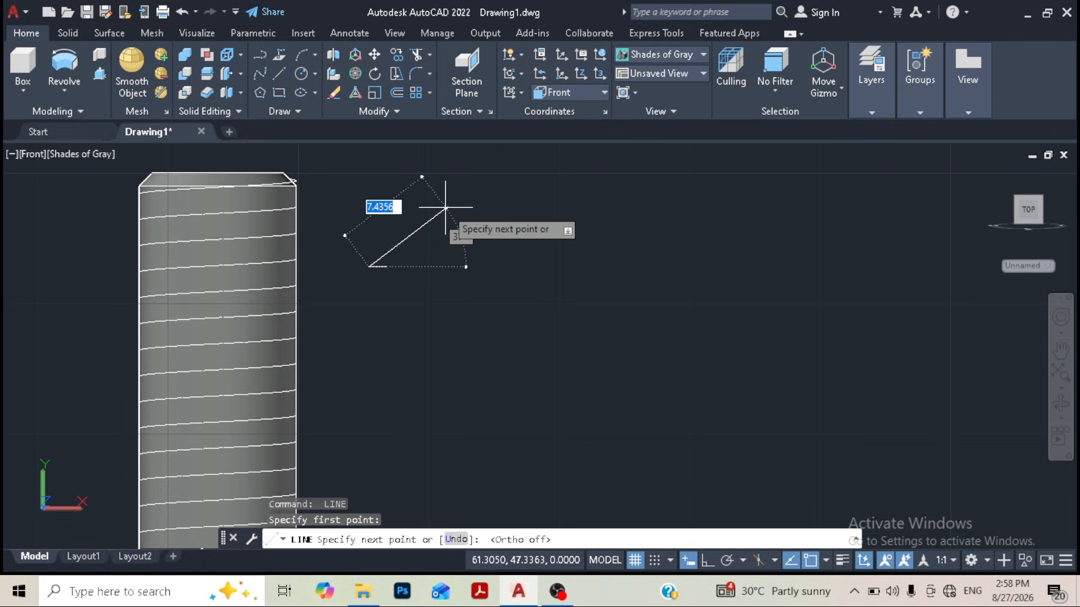
key(Tab)
text(30)
key(Return)
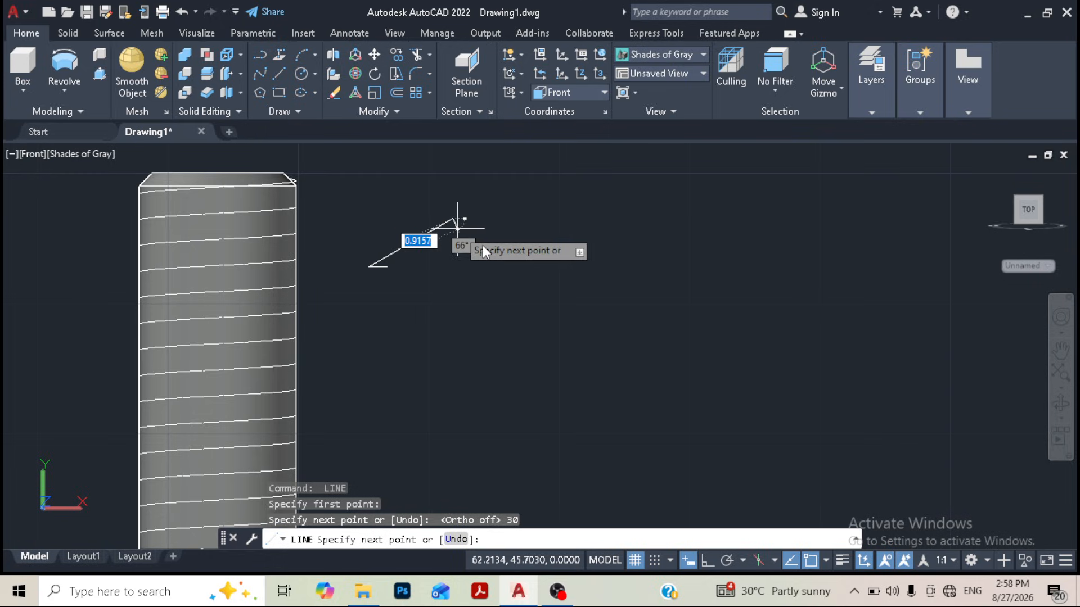
key(Return)
Step: Turn Ortho on and draw a vertical line up from the short line's other end, crossing the 30° line
key(Return)
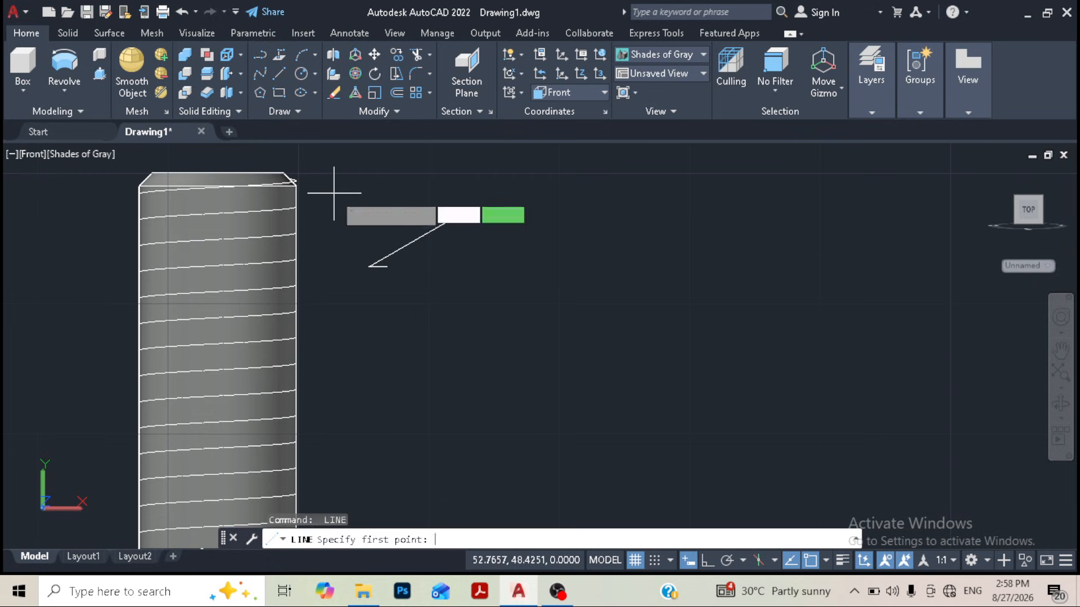
scroll(387, 266, up, 3)
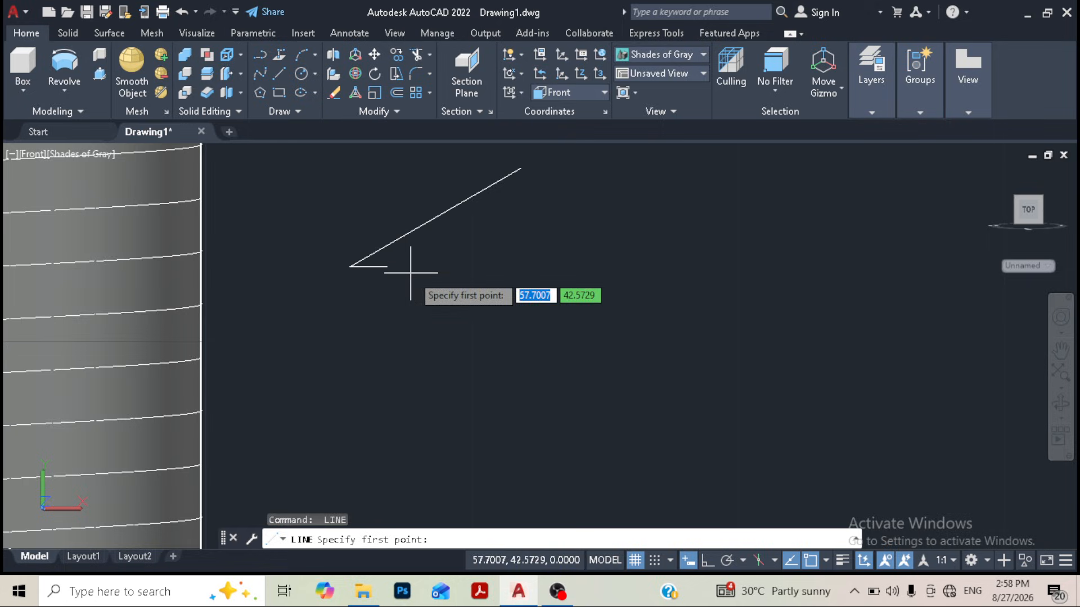
click(708, 560)
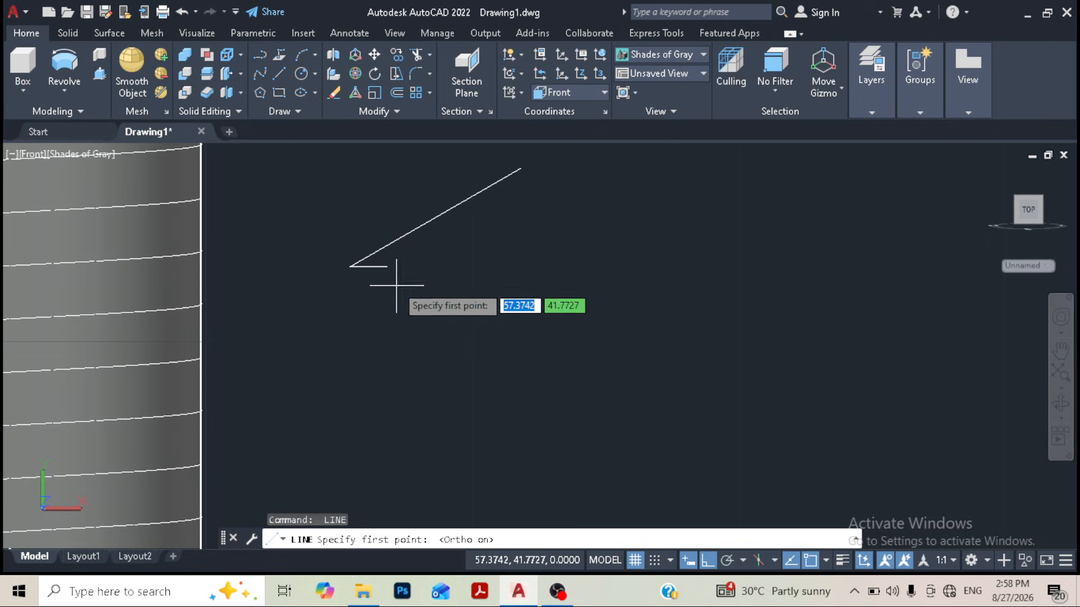
click(387, 267)
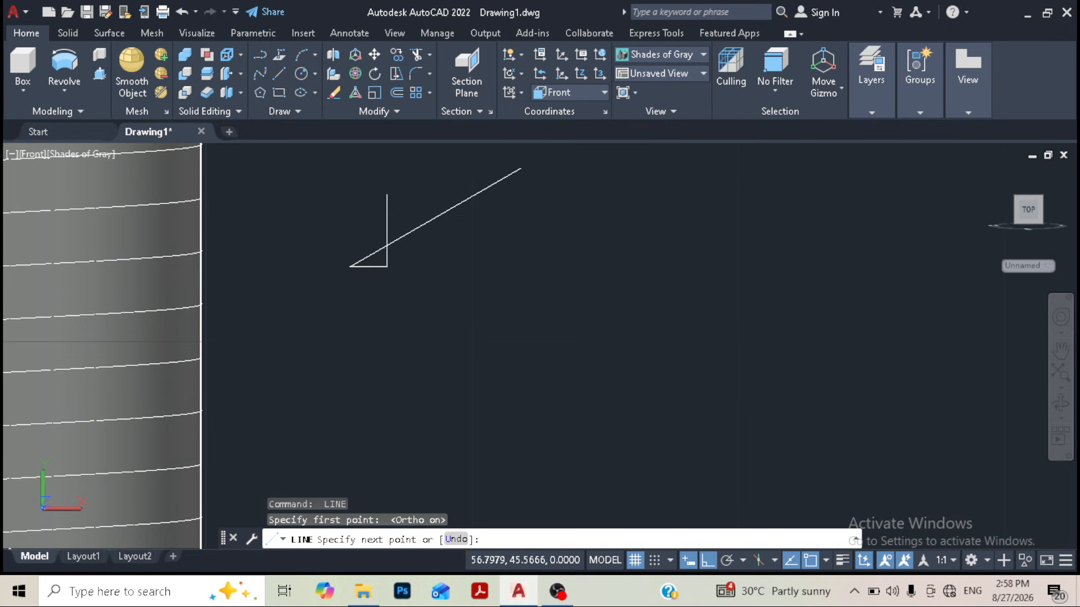
click(387, 194)
right_click(421, 194)
click(467, 206)
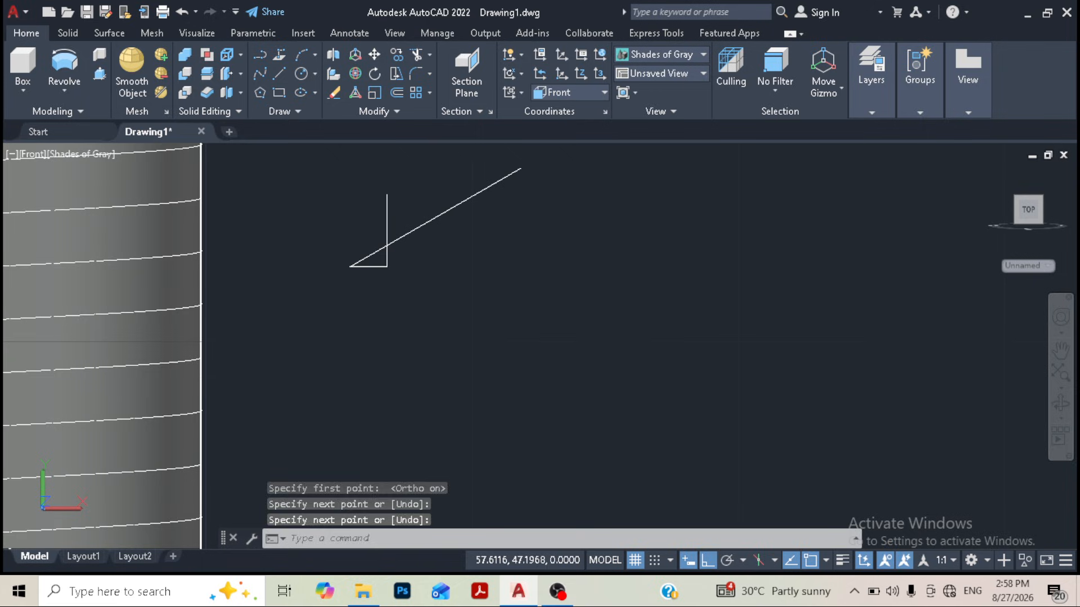
Step: Trim the parts of the slanted and vertical lines that extend past their intersection, leaving a small right triangle
click(416, 55)
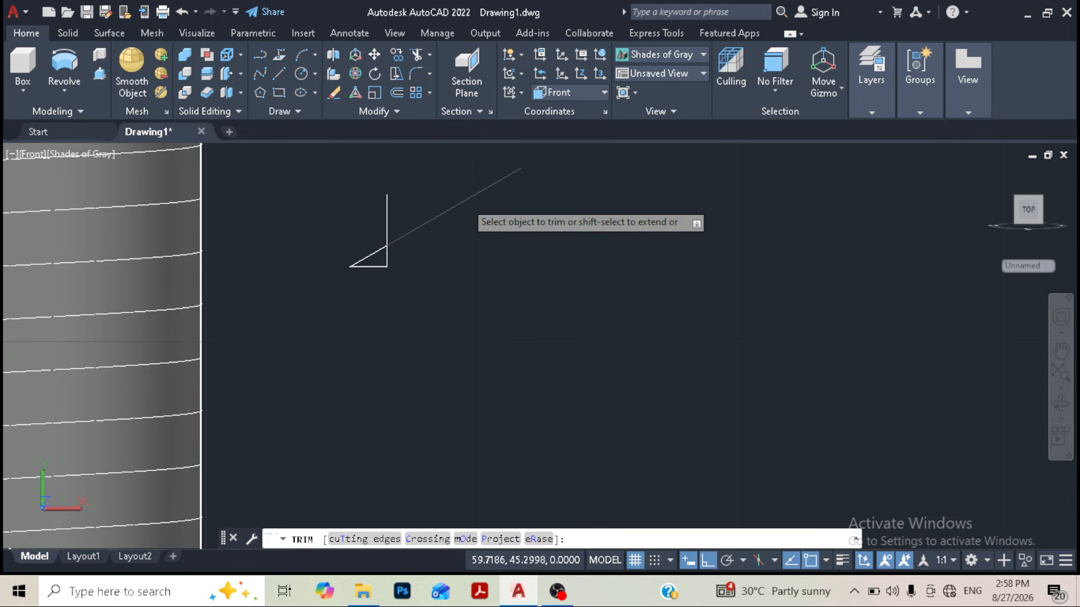
click(463, 201)
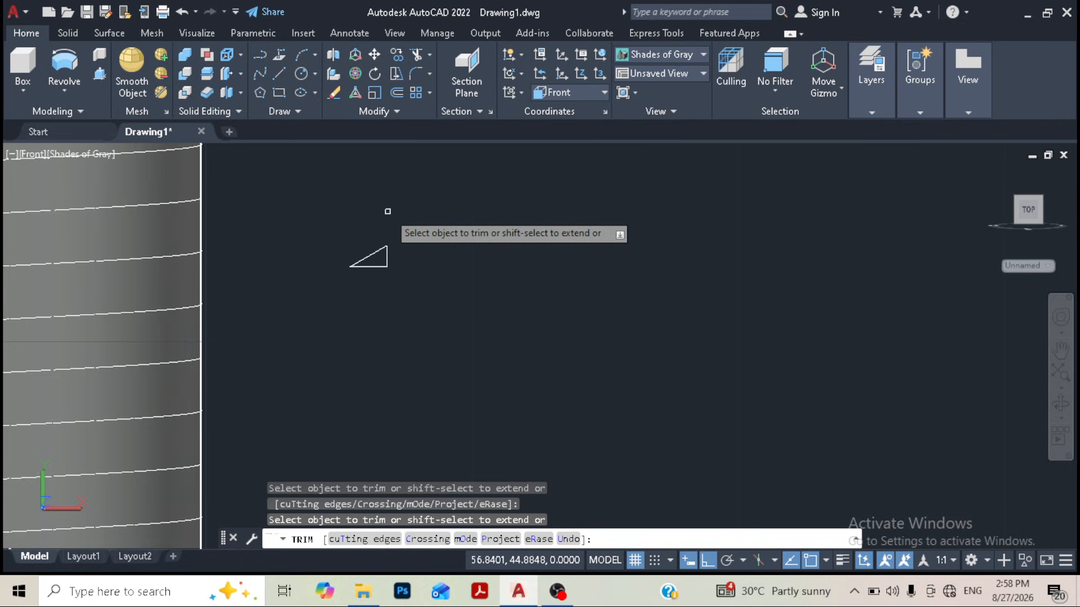
key(Escape)
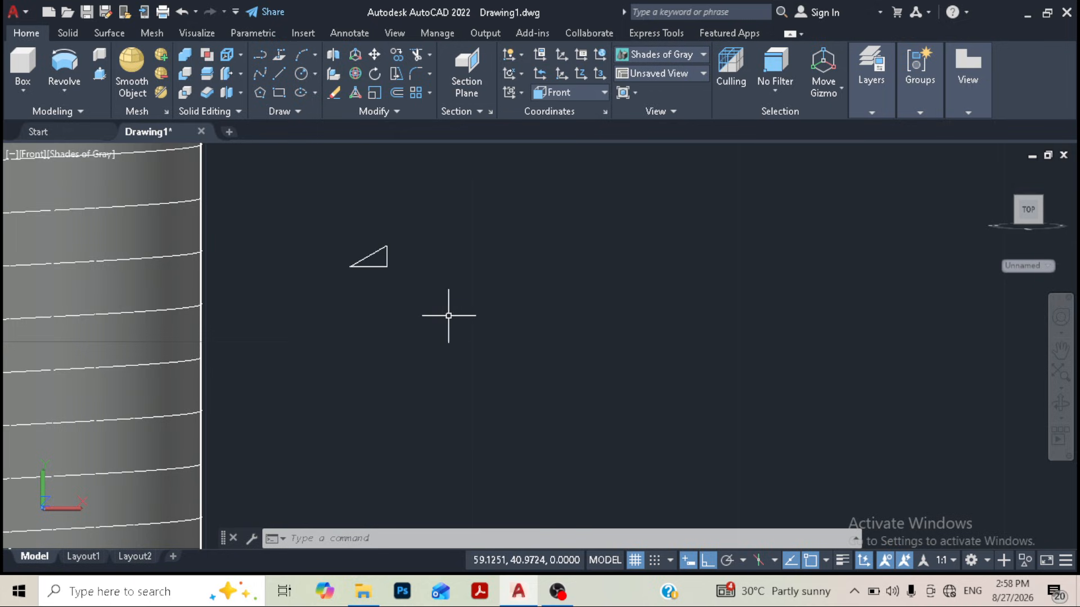
Step: Mirror the slanted and vertical lines across the 1.4 horizontal line, keeping the originals, and erase that horizontal line
scroll(405, 253, up, 2)
click(400, 256)
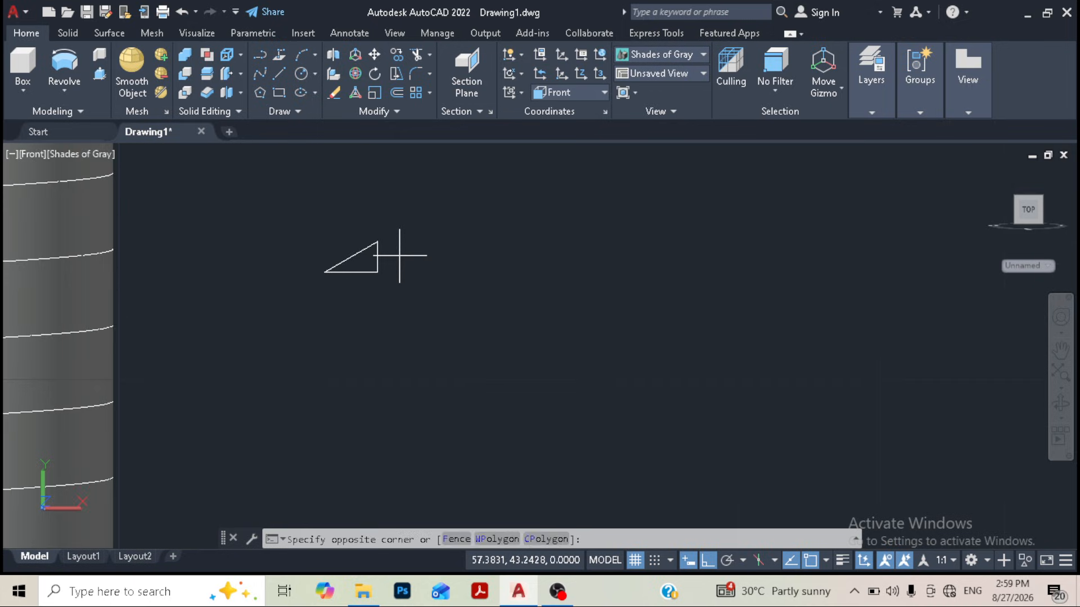
click(351, 236)
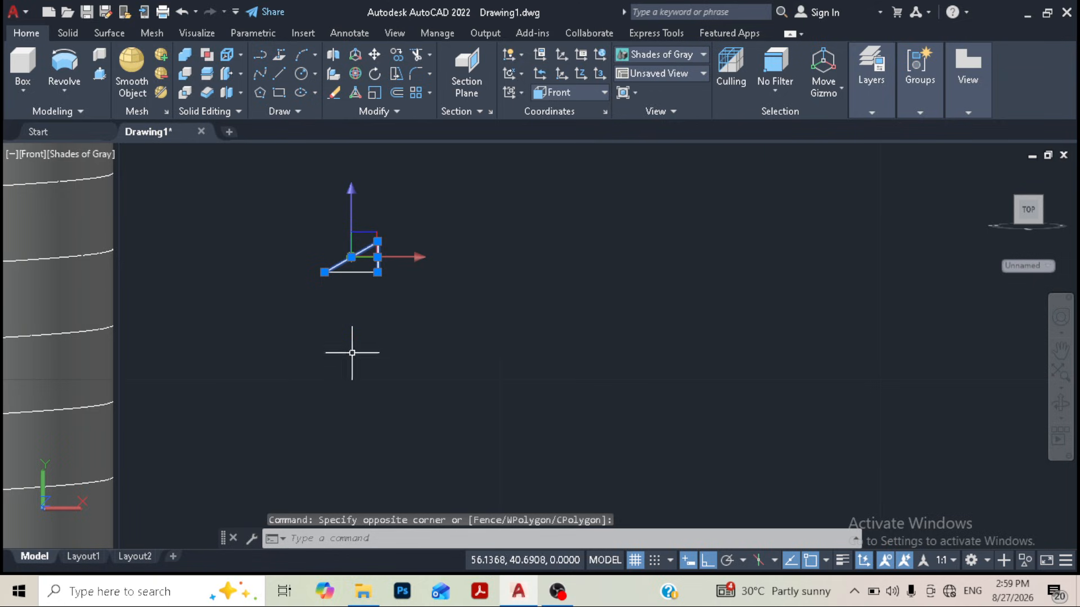
text(mi)
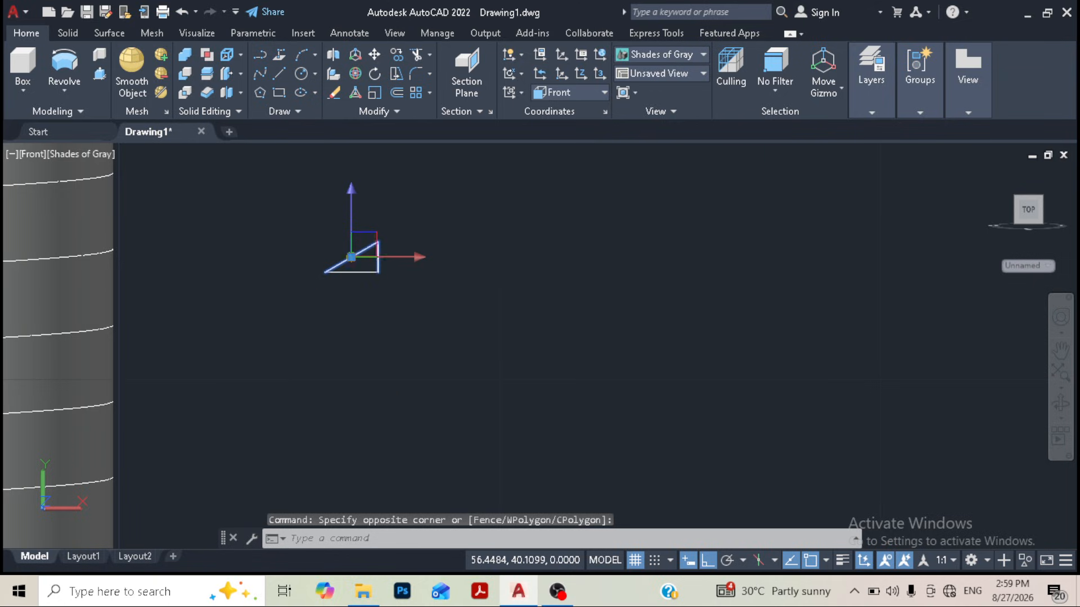
key(Return)
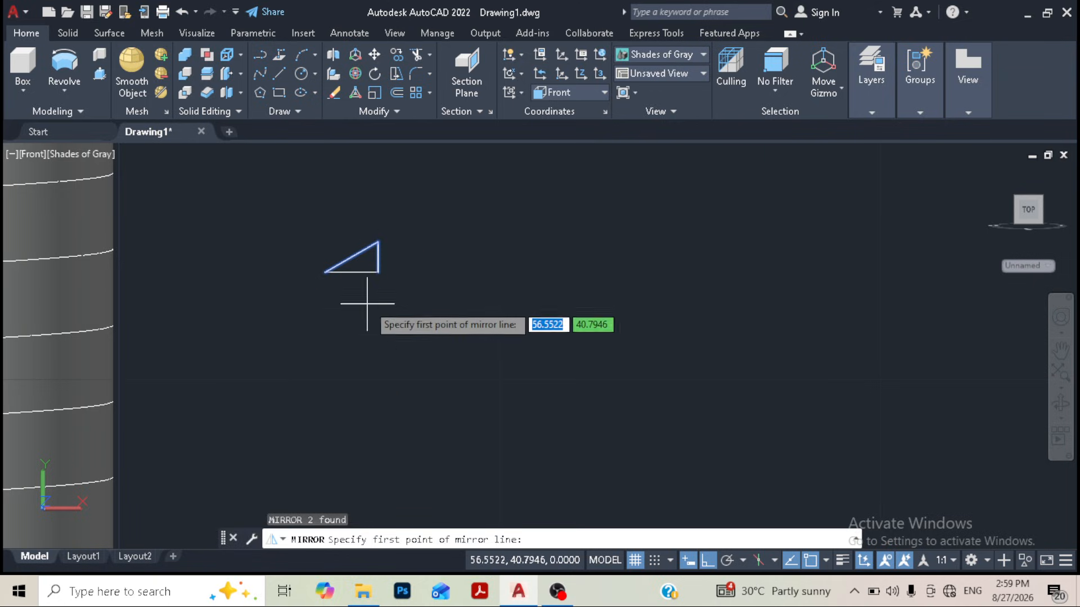
click(378, 272)
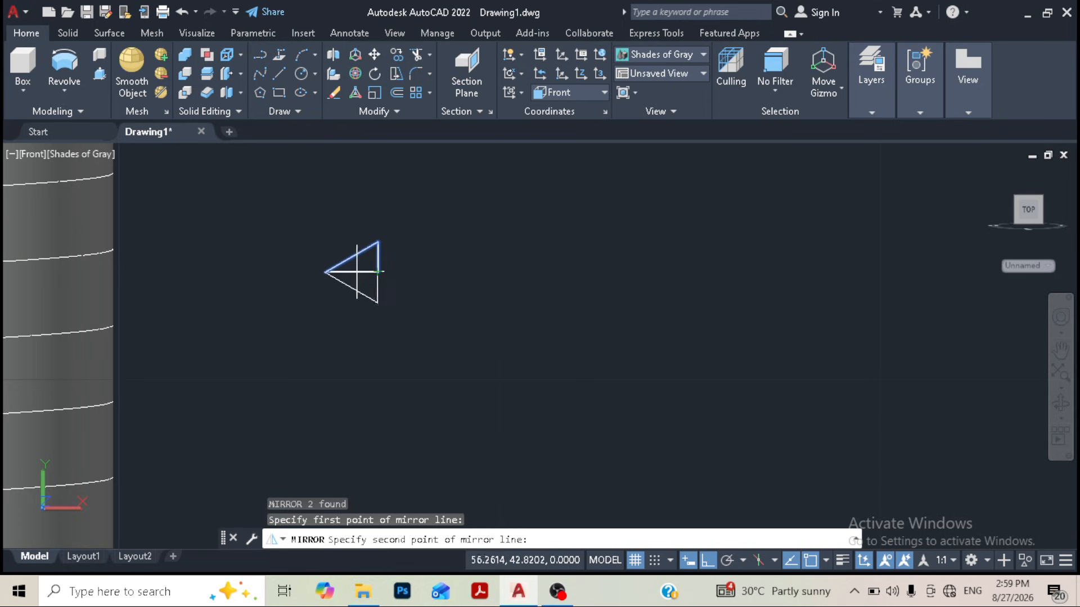
click(325, 272)
click(360, 329)
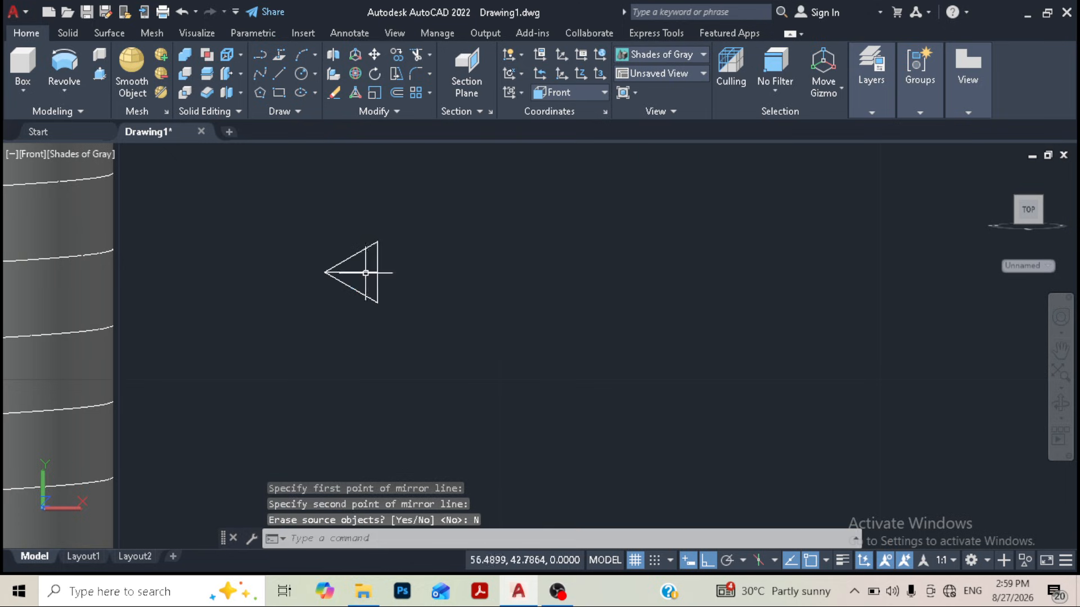
click(371, 272)
key(Delete)
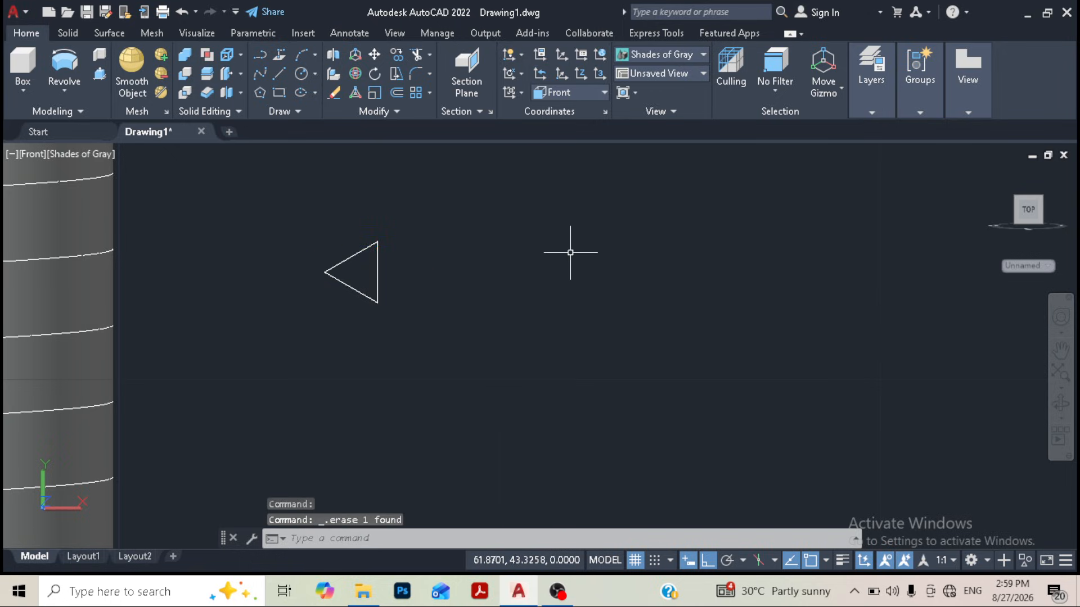
Step: Join all the lines of the triangular thread profile into a single polyline
text(join)
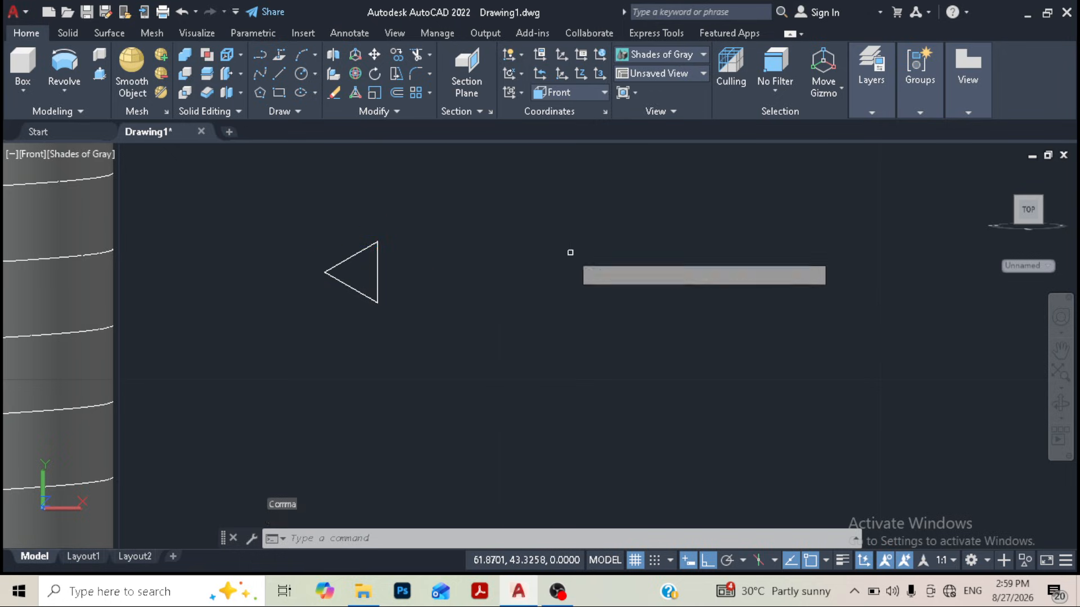
key(Return)
click(480, 345)
click(341, 230)
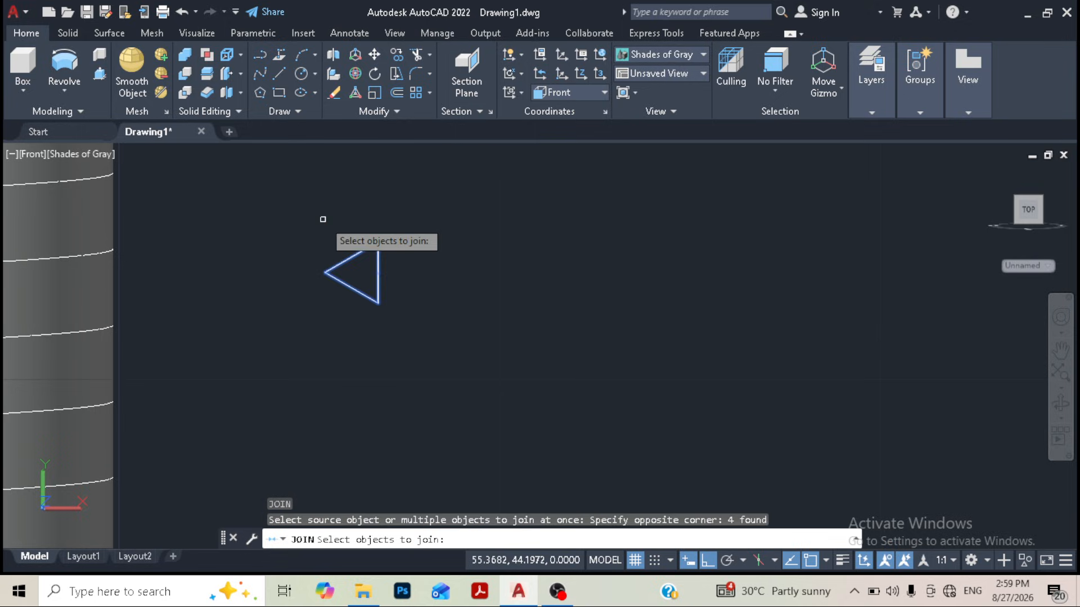
key(Return)
scroll(405, 264, down, 5)
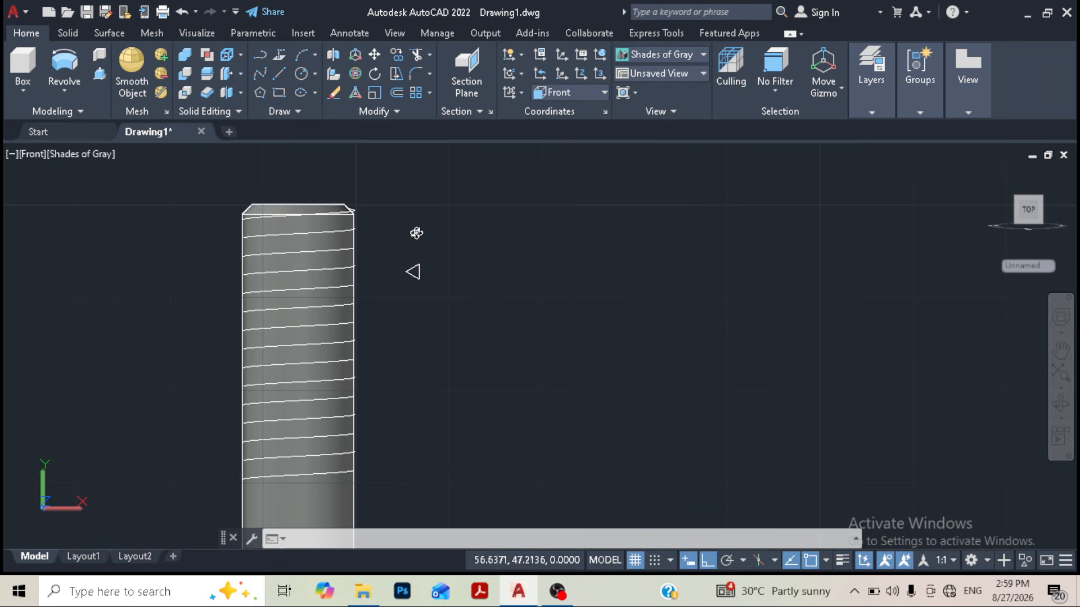
shift+middle_drag(416, 233, 451, 235)
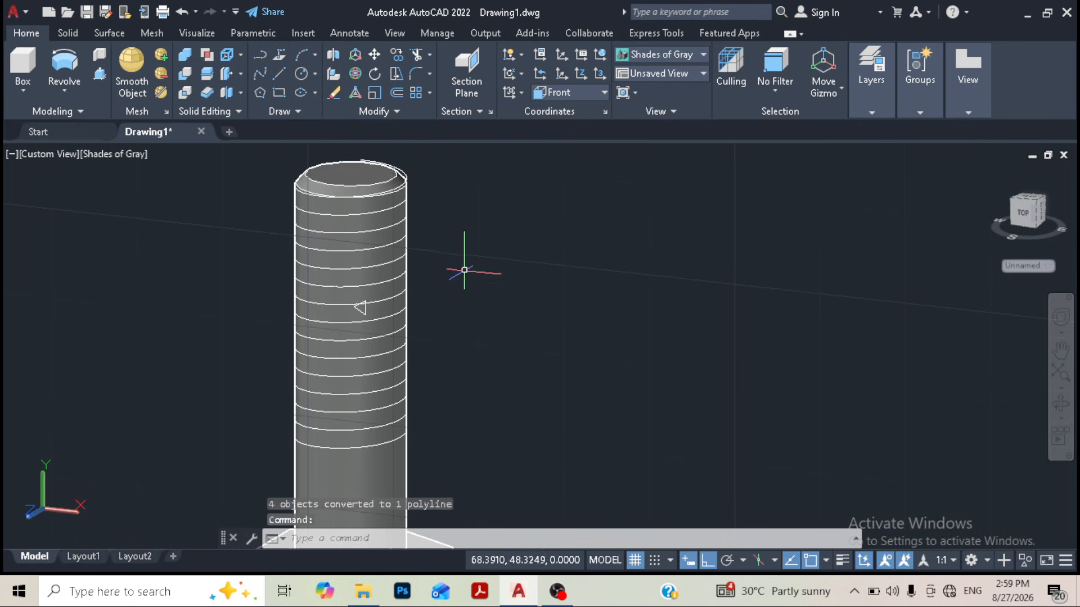
scroll(464, 270, down, 3)
scroll(399, 293, up, 2)
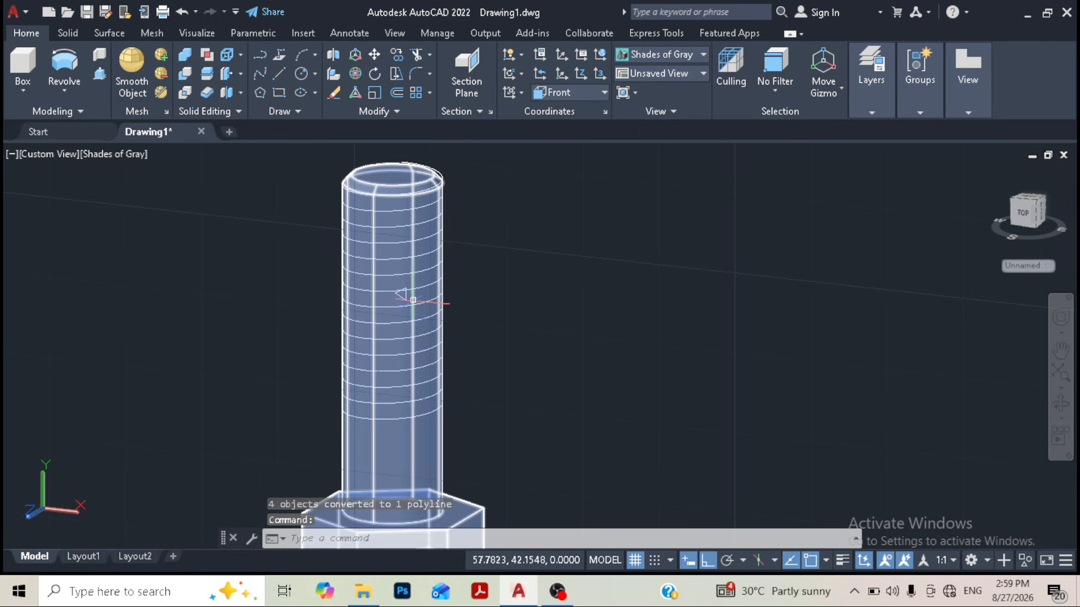
click(62, 154)
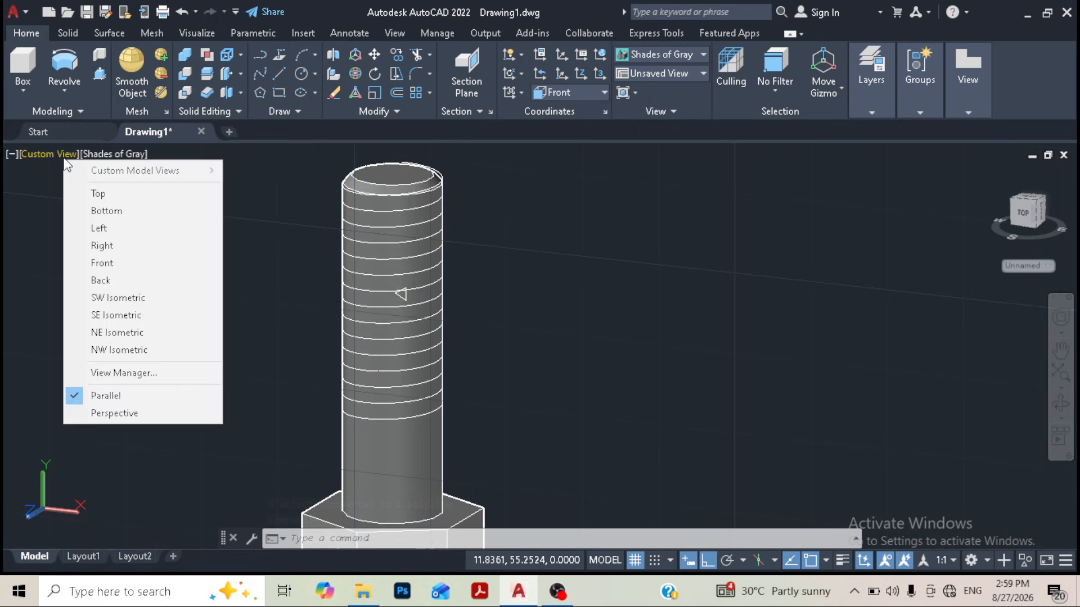
click(113, 262)
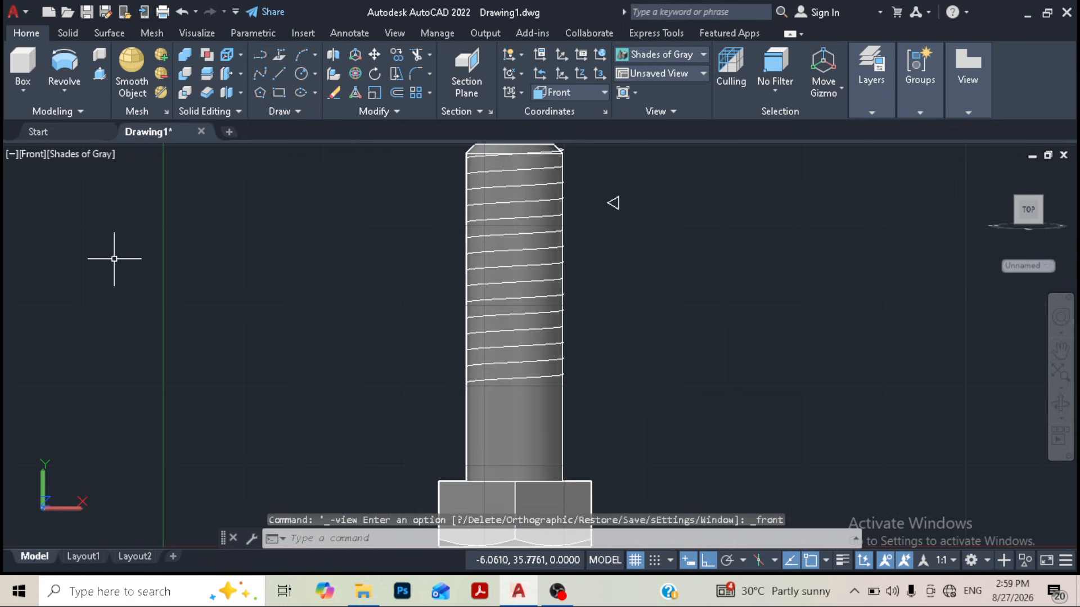
click(708, 561)
click(579, 327)
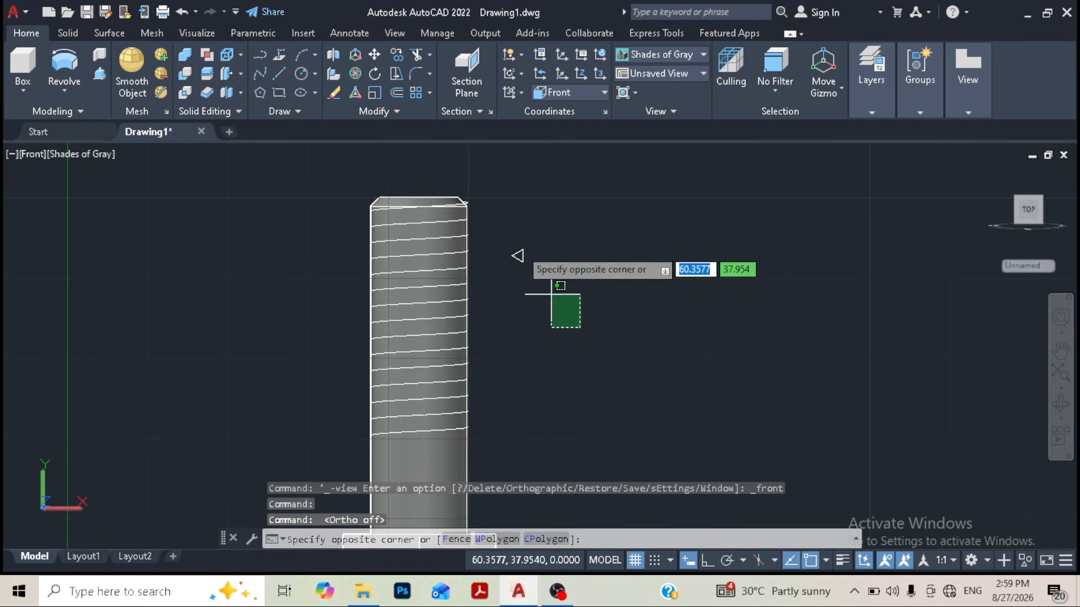
click(506, 223)
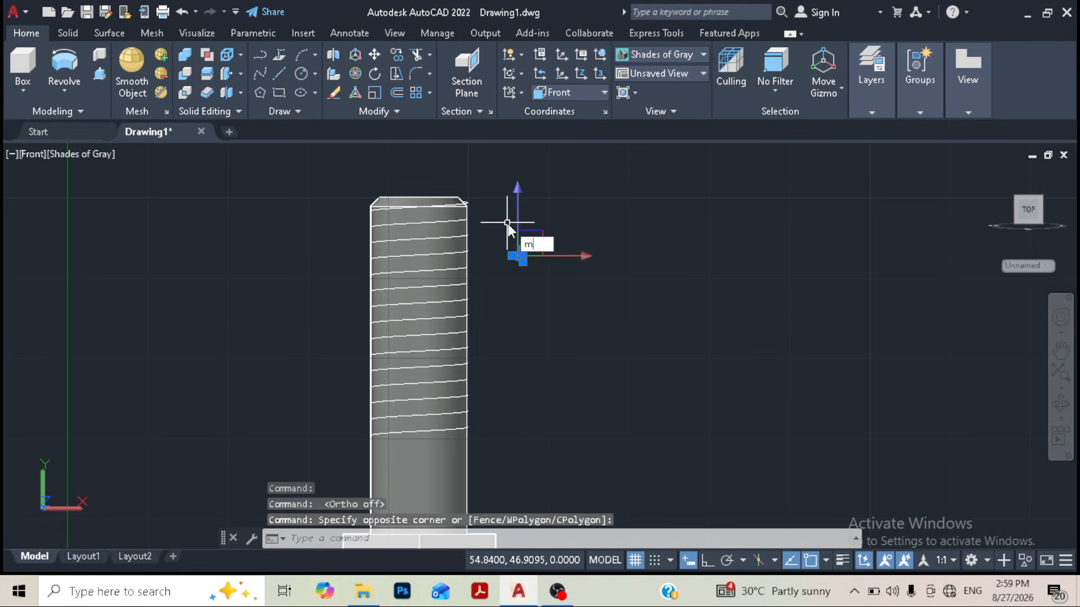
key(Return)
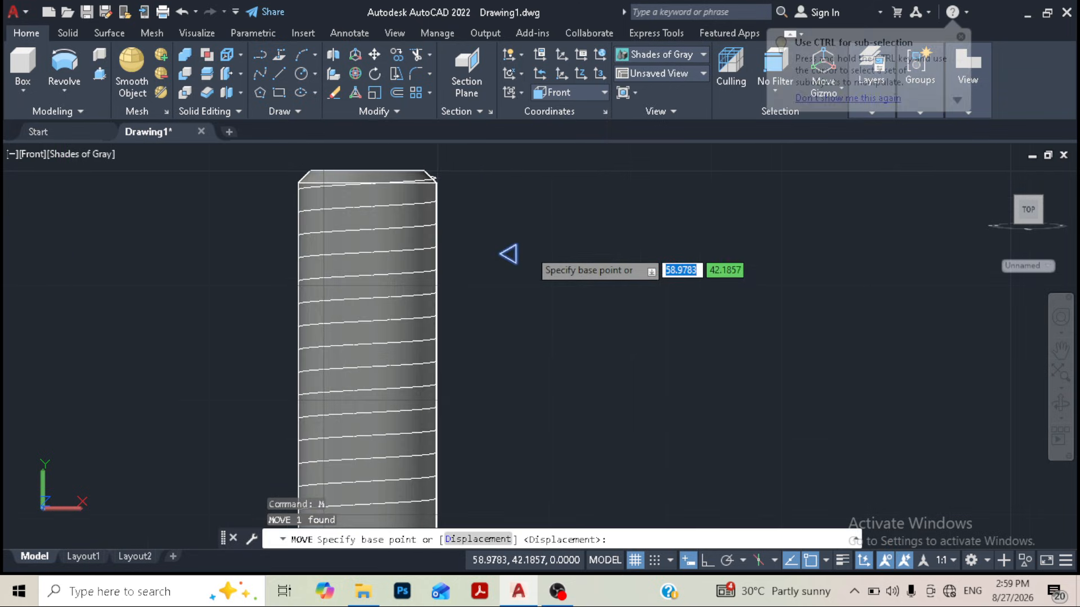
scroll(532, 237, up, 2)
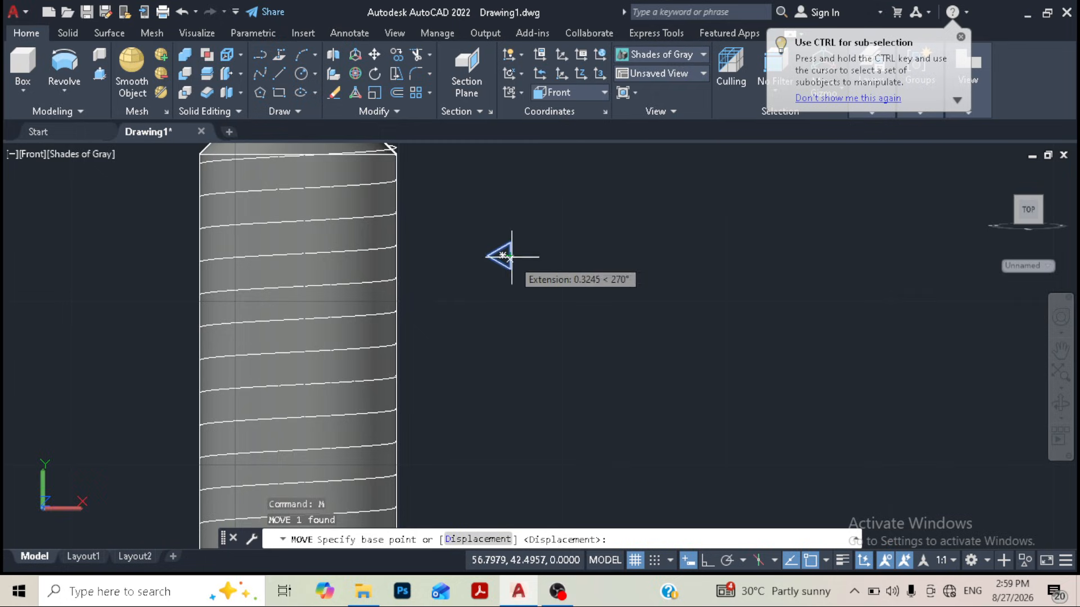
scroll(508, 257, up, 2)
scroll(508, 258, up, 2)
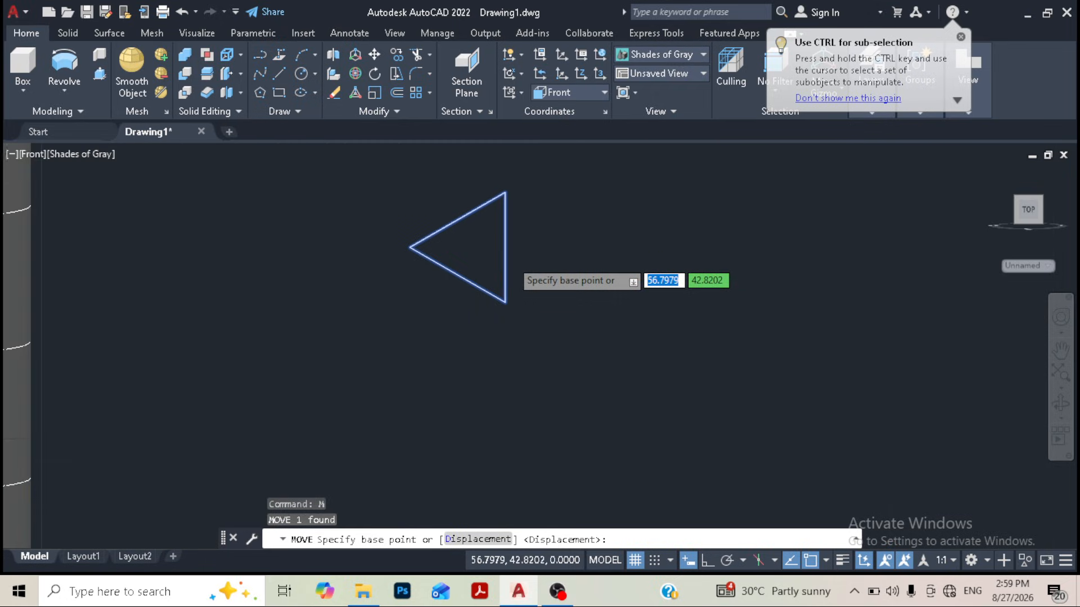
click(505, 247)
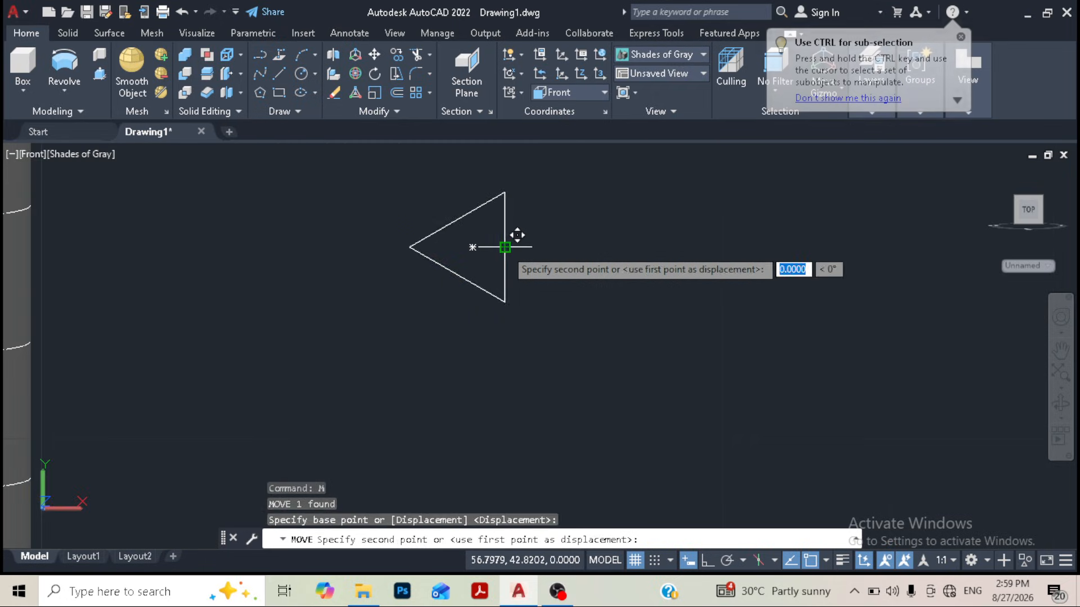
scroll(483, 216, down, 4)
middle_drag(432, 187, 543, 351)
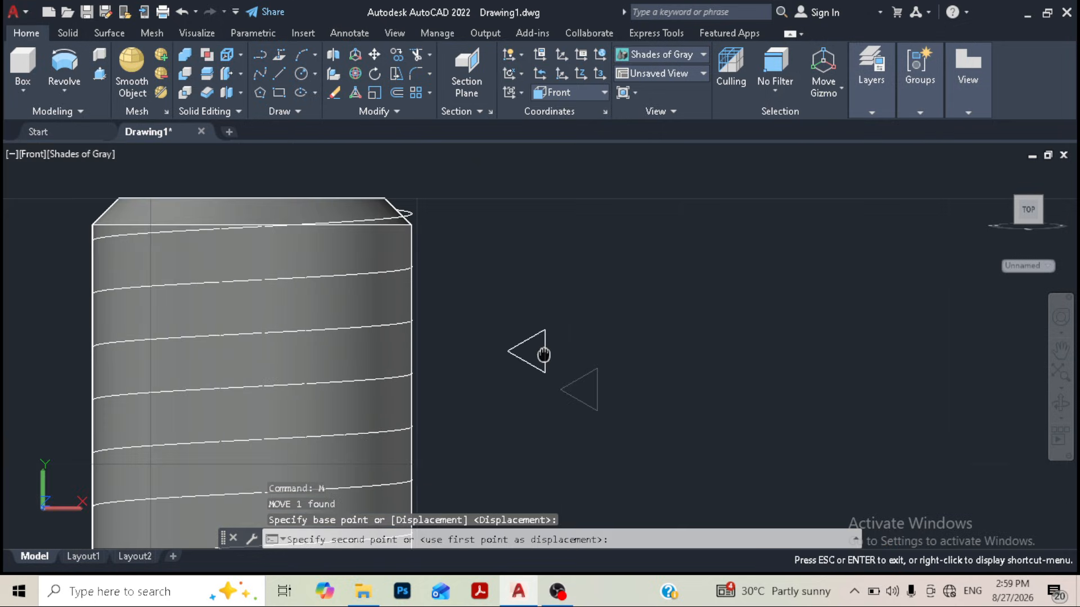
shift+middle_drag(511, 284, 264, 289)
scroll(544, 244, down, 4)
scroll(390, 308, up, 2)
scroll(379, 298, up, 3)
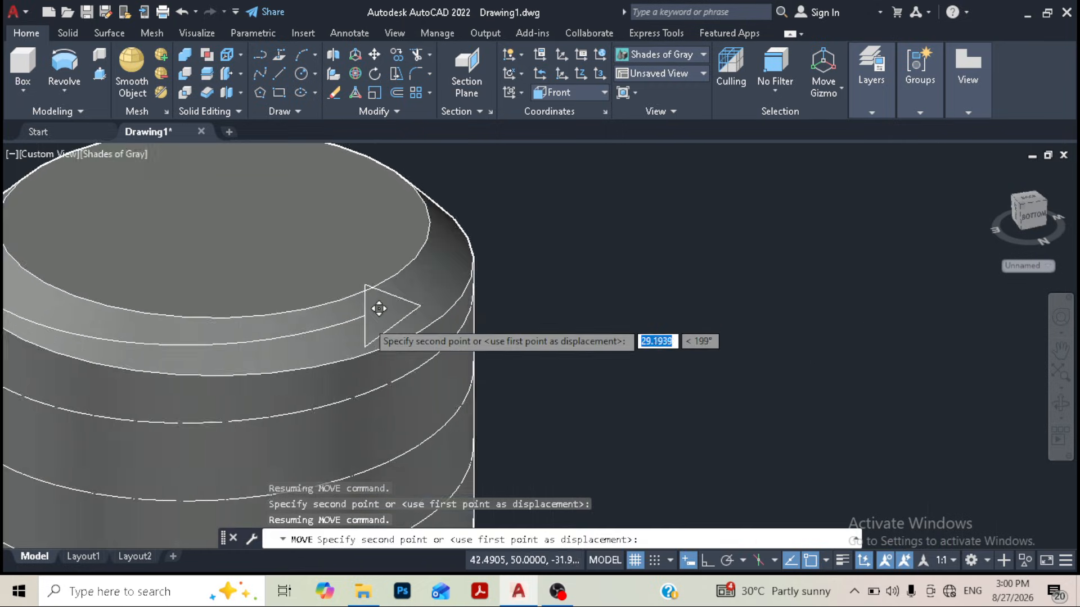
scroll(372, 309, down, 3)
shift+middle_drag(378, 309, 454, 301)
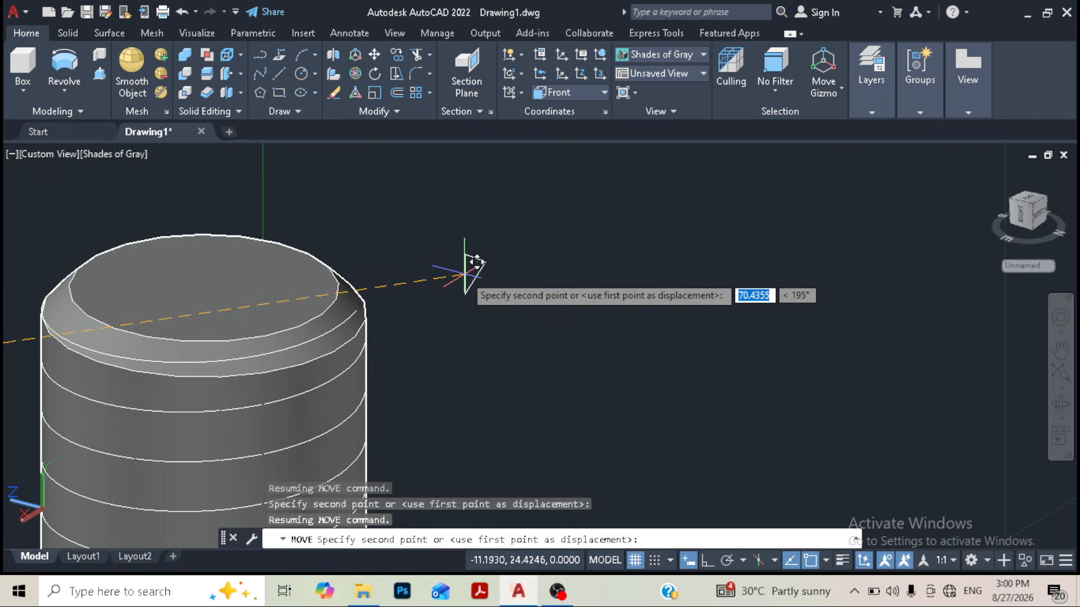
key(Escape)
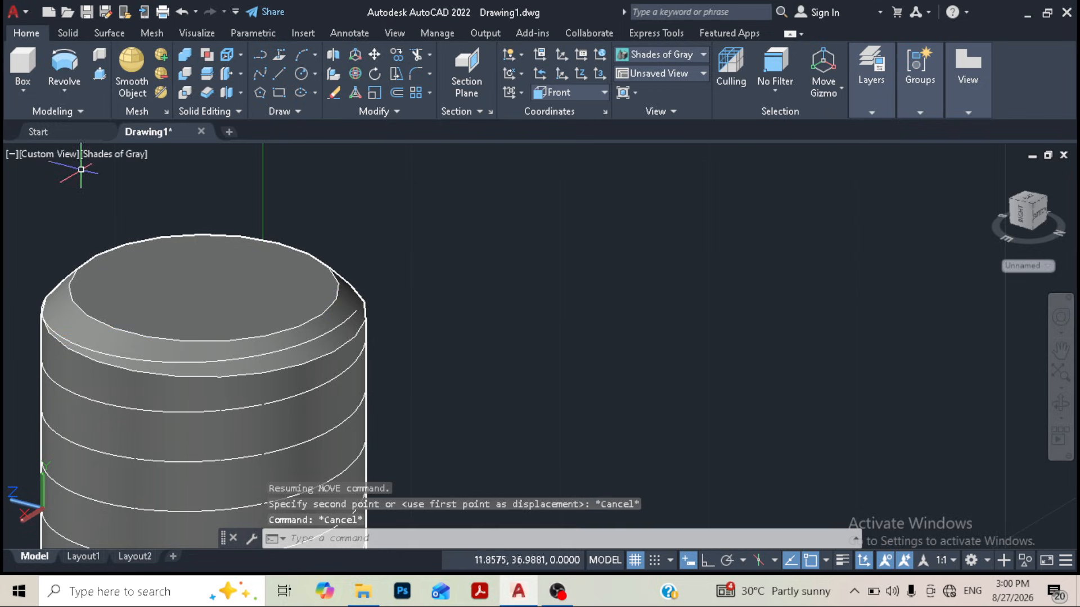
Step: Switch to the Right view and, with Ortho on, draw a polyline beside the shank: 1.4 horizontally away from it, then about 6.4 straight up
click(67, 163)
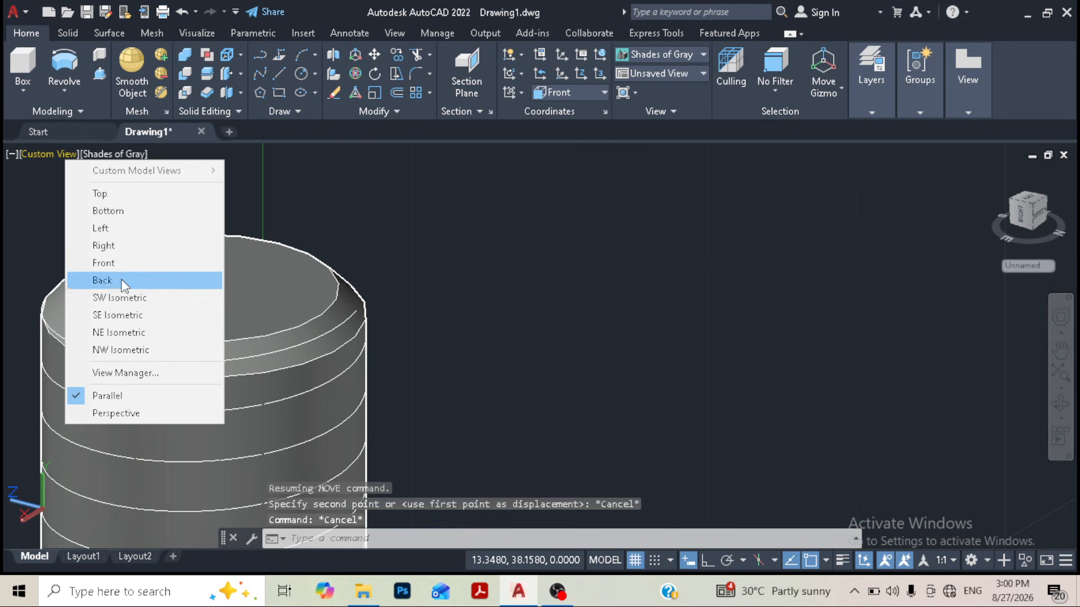
click(104, 246)
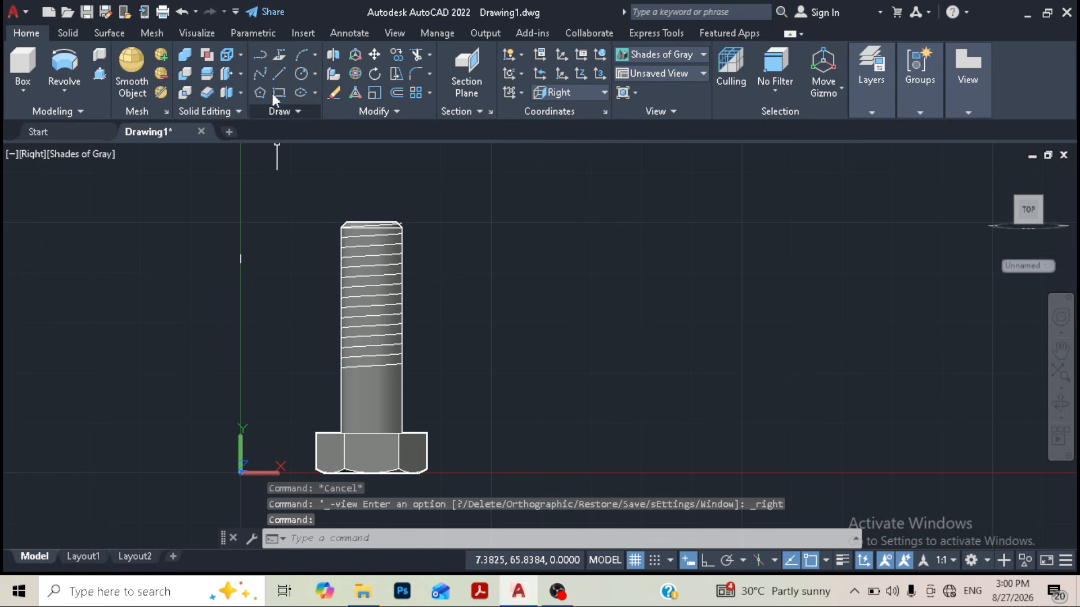
click(257, 57)
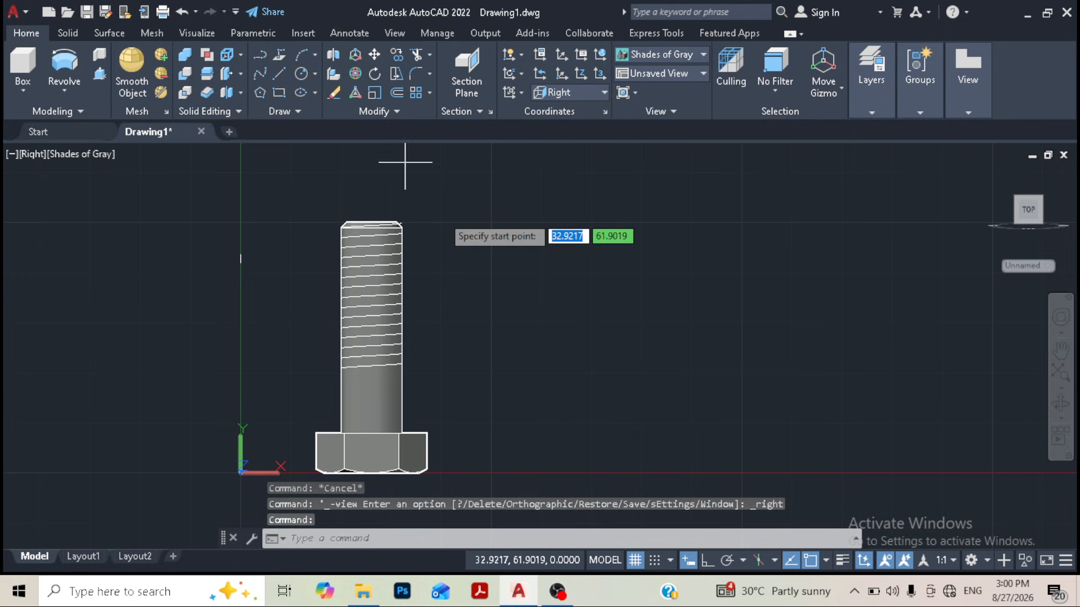
scroll(444, 270, up, 2)
click(437, 232)
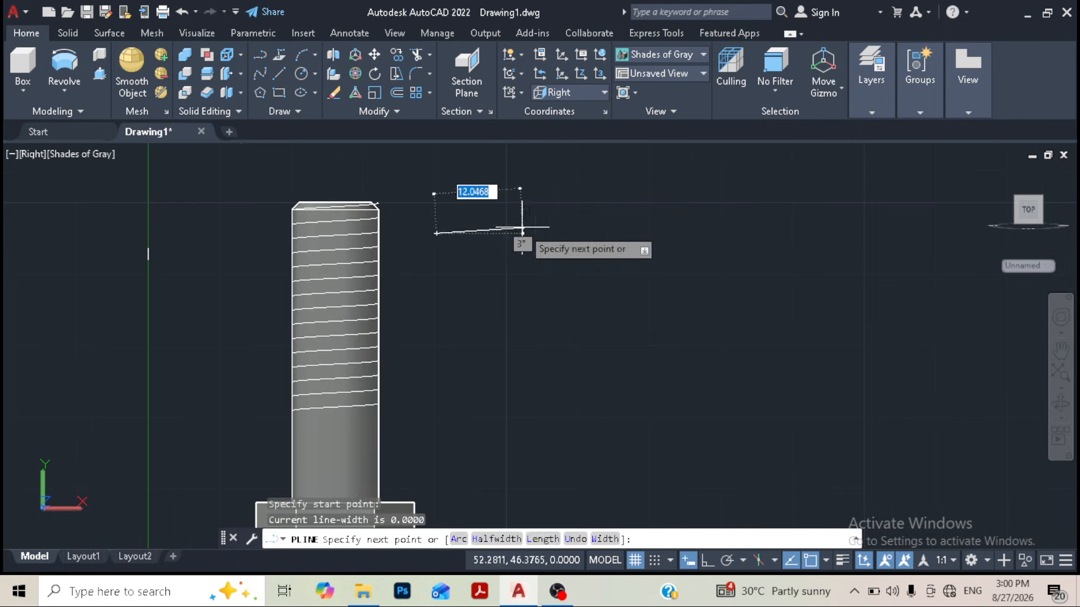
click(707, 560)
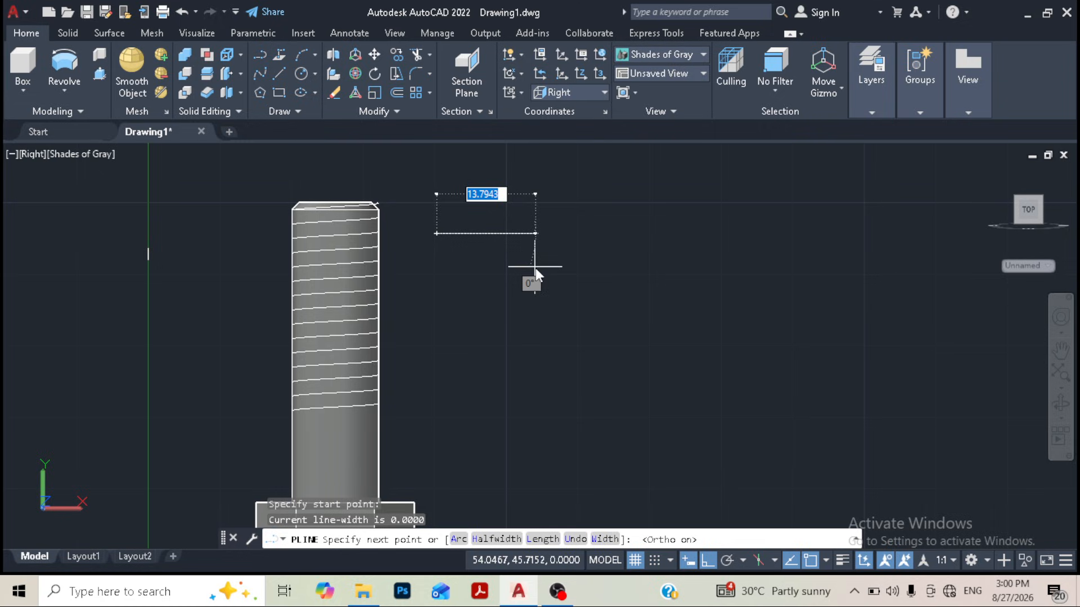
text(1.4)
key(Return)
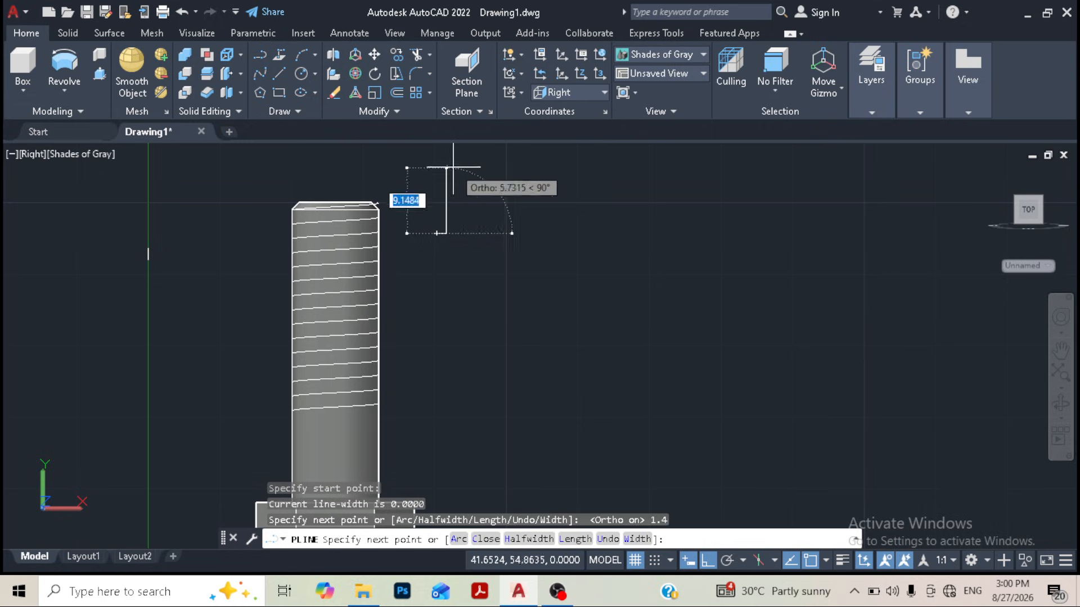
click(450, 188)
right_click(565, 205)
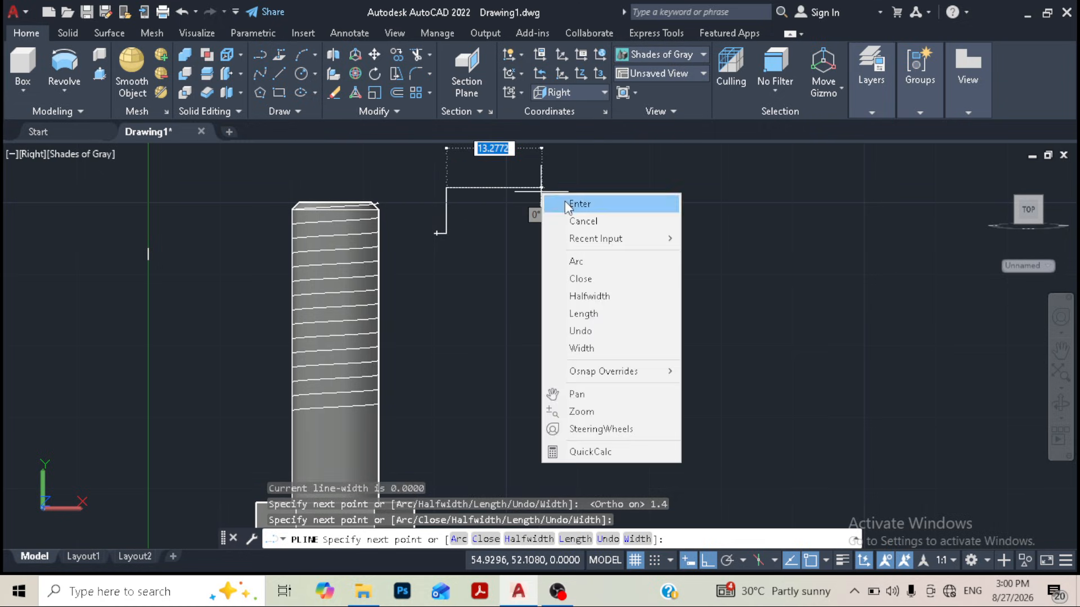
click(579, 203)
Step: Turn Ortho off and draw a line about 6 long at 30° upward from the 1.4 segment's end nearest the shank
scroll(445, 251, up, 3)
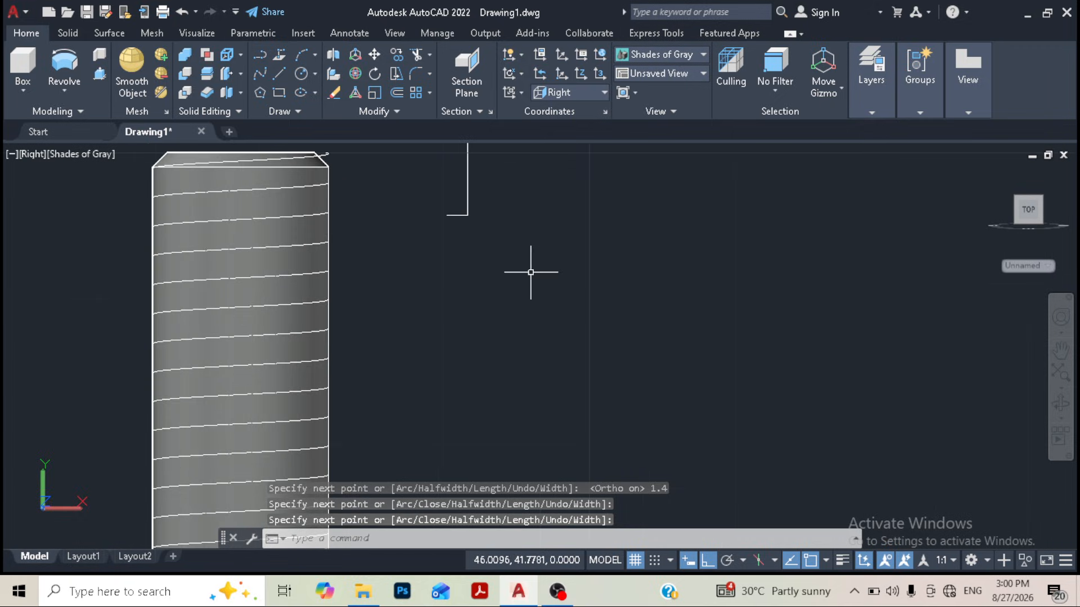
key(Return)
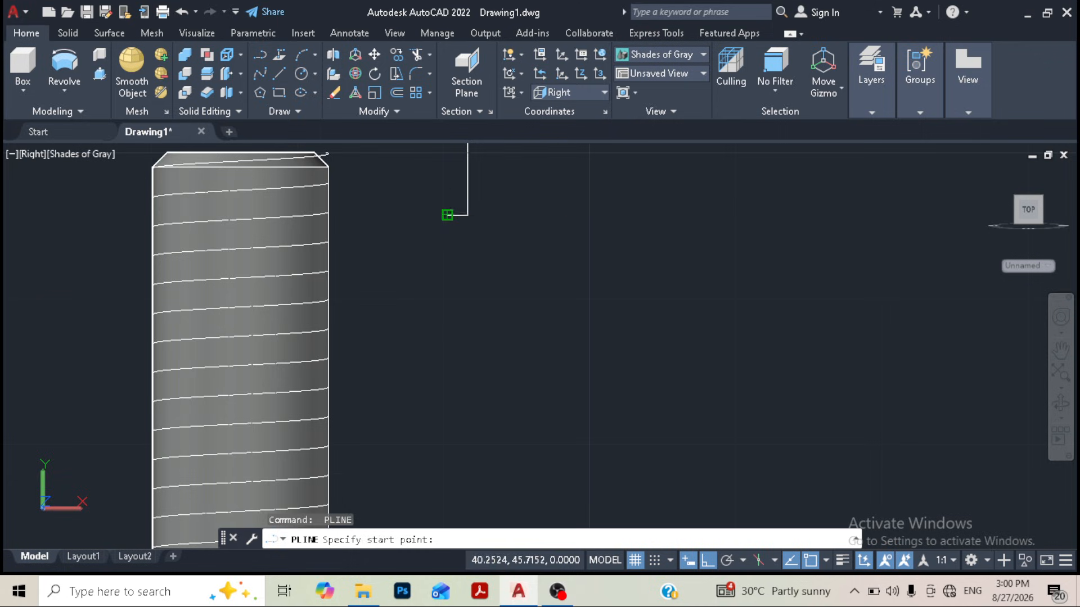
click(447, 214)
click(711, 563)
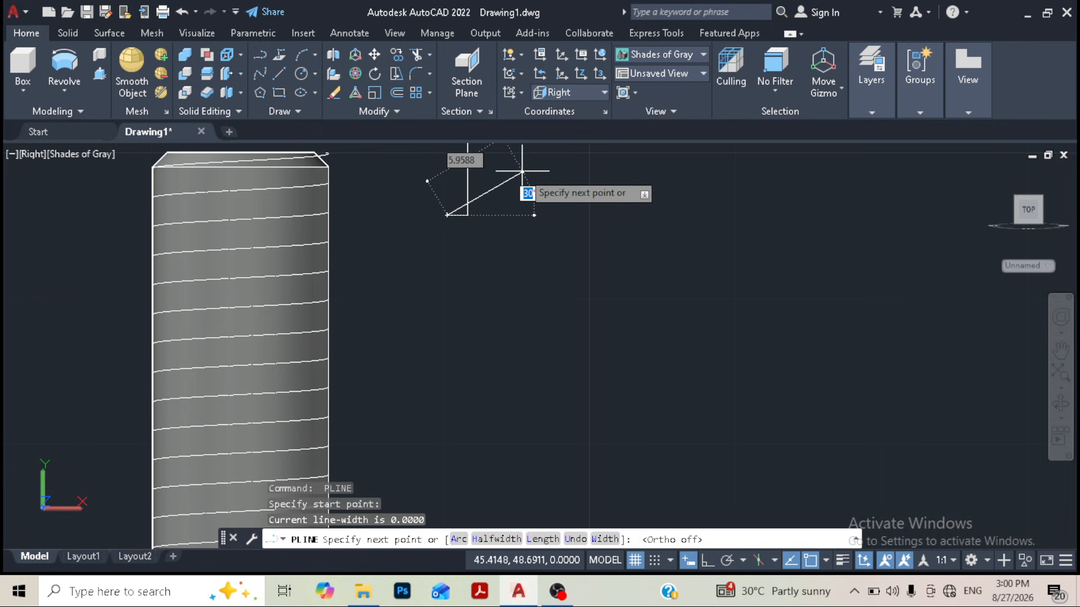
text(30)
key(Return)
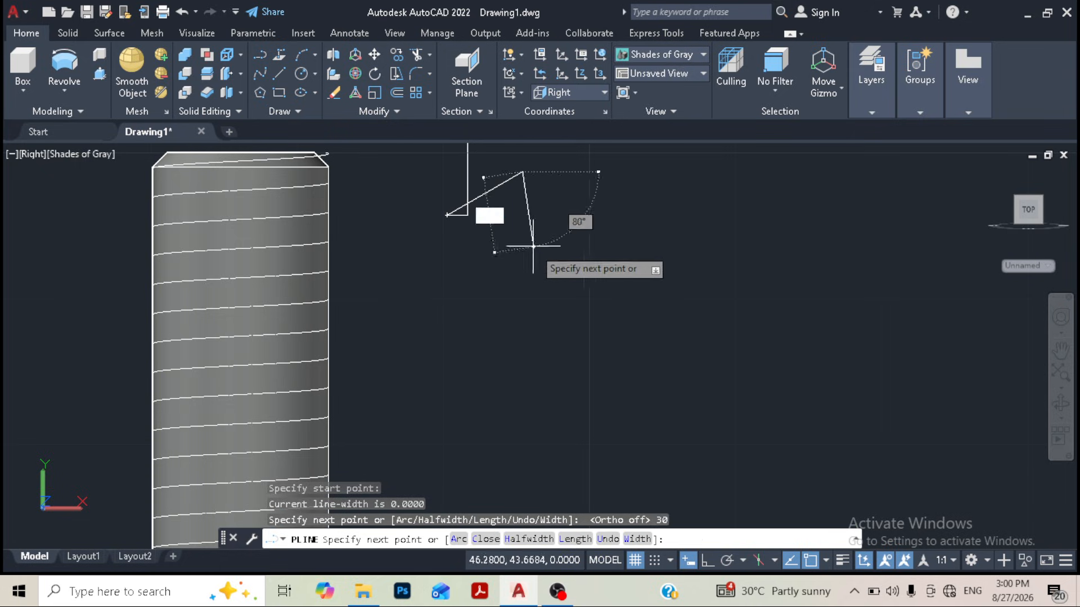
key(Return)
Step: Trim the slanted and vertical lines beyond their crossing to leave a small right triangle in the Right view
middle_drag(458, 180, 450, 199)
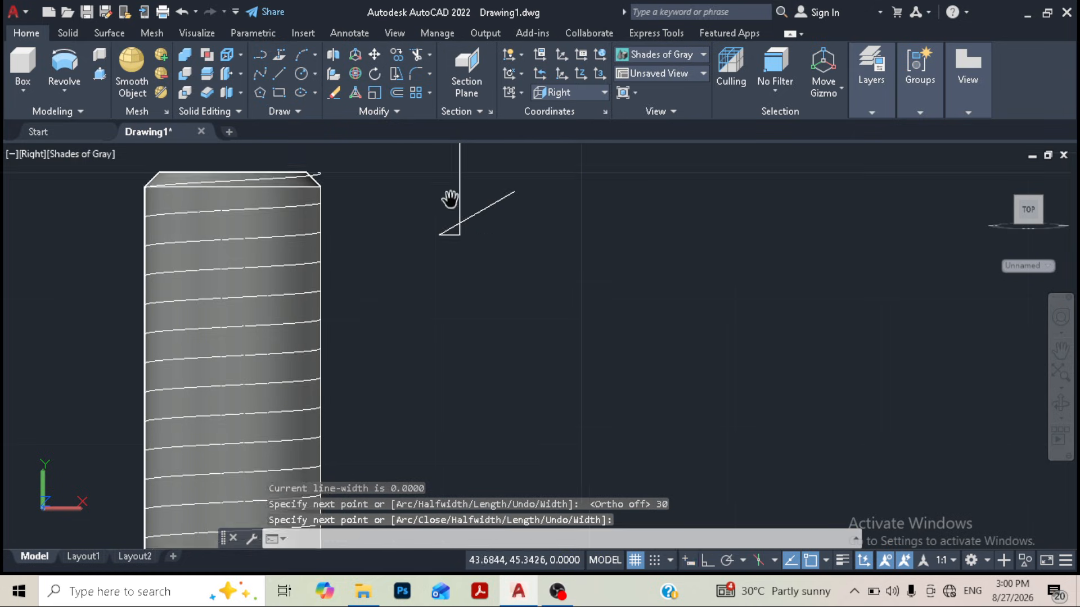
click(374, 79)
click(416, 55)
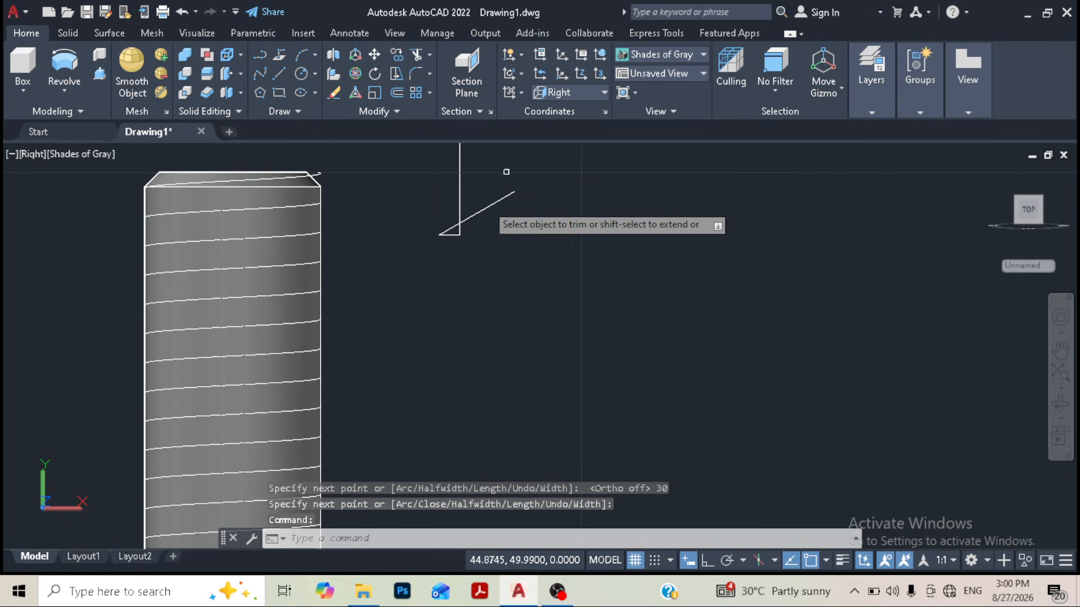
click(487, 203)
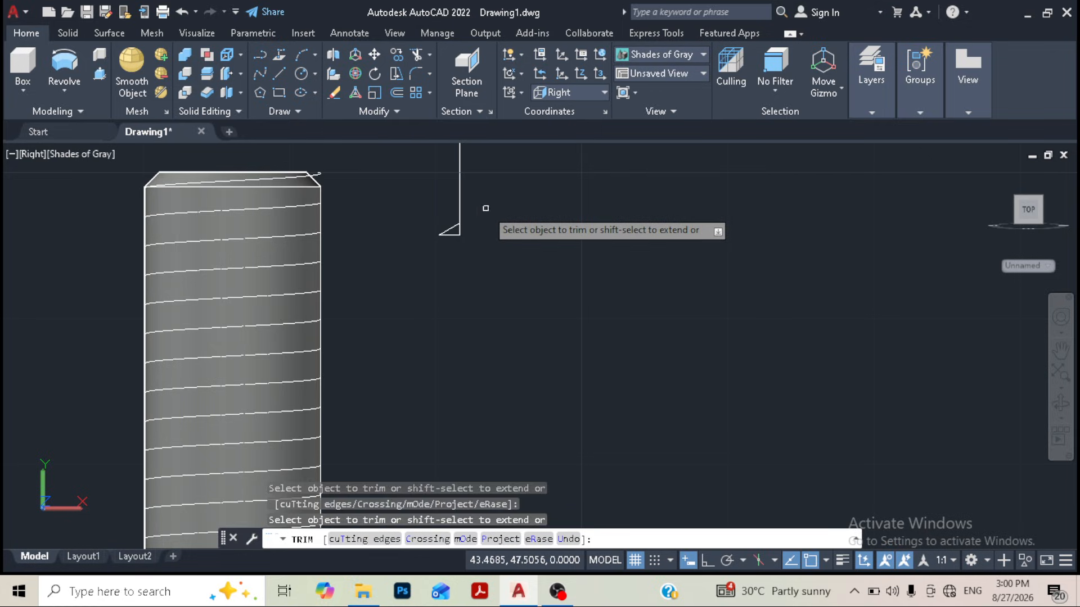
click(460, 198)
scroll(475, 235, up, 3)
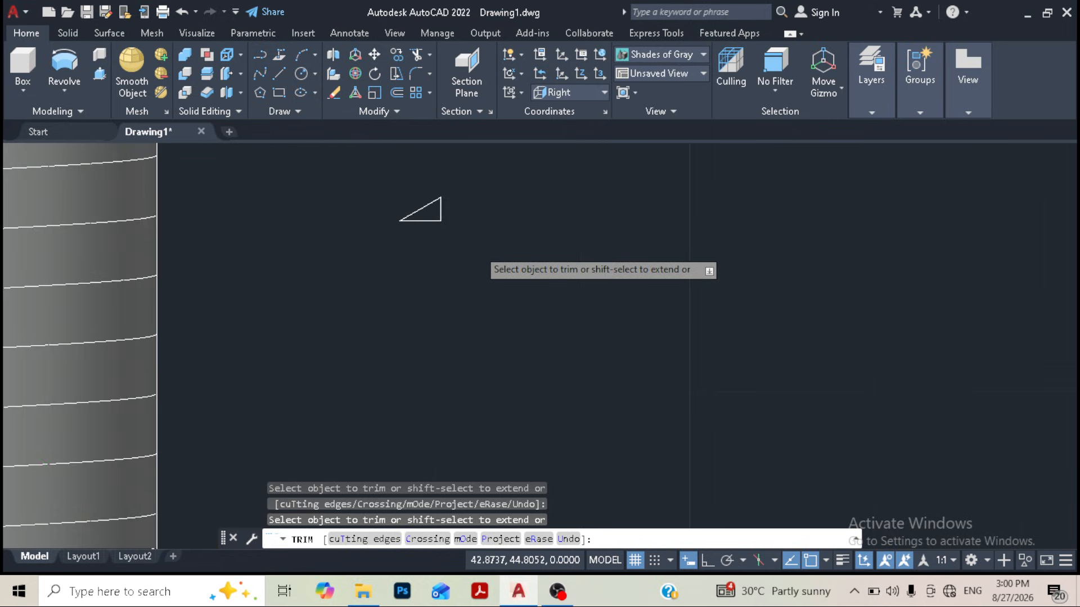
key(Escape)
Step: Explode the small right triangle beside the shank into separate lines
scroll(458, 205, up, 2)
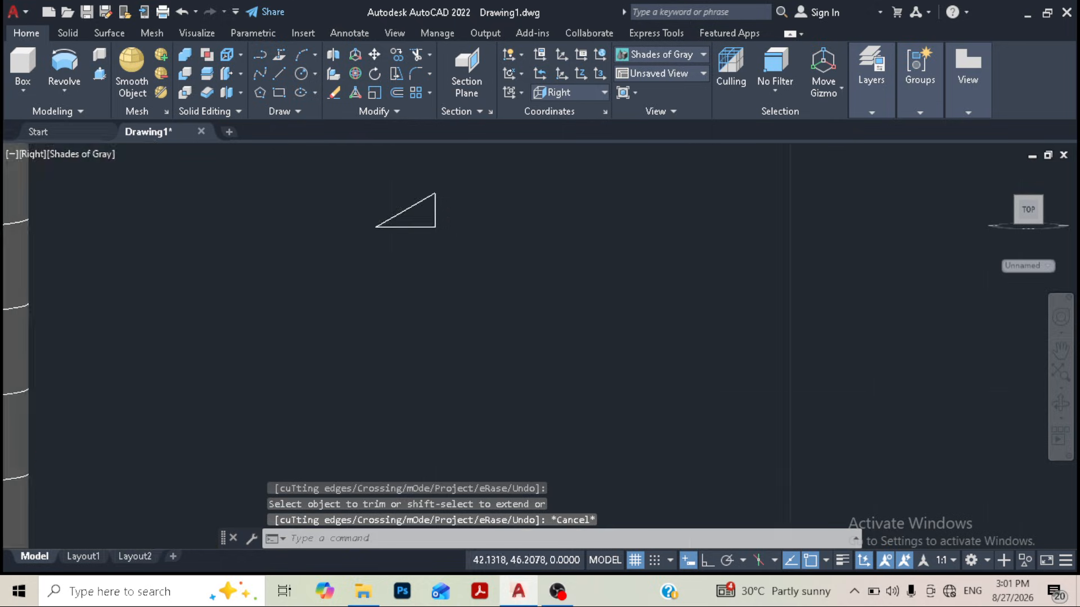
middle_drag(452, 205, 479, 231)
click(482, 225)
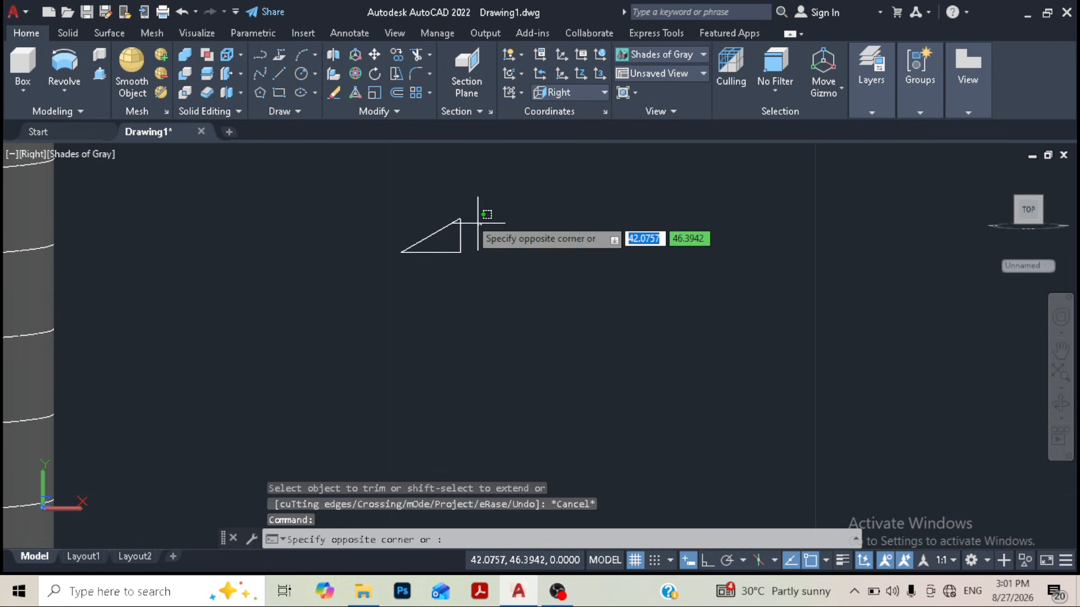
click(436, 207)
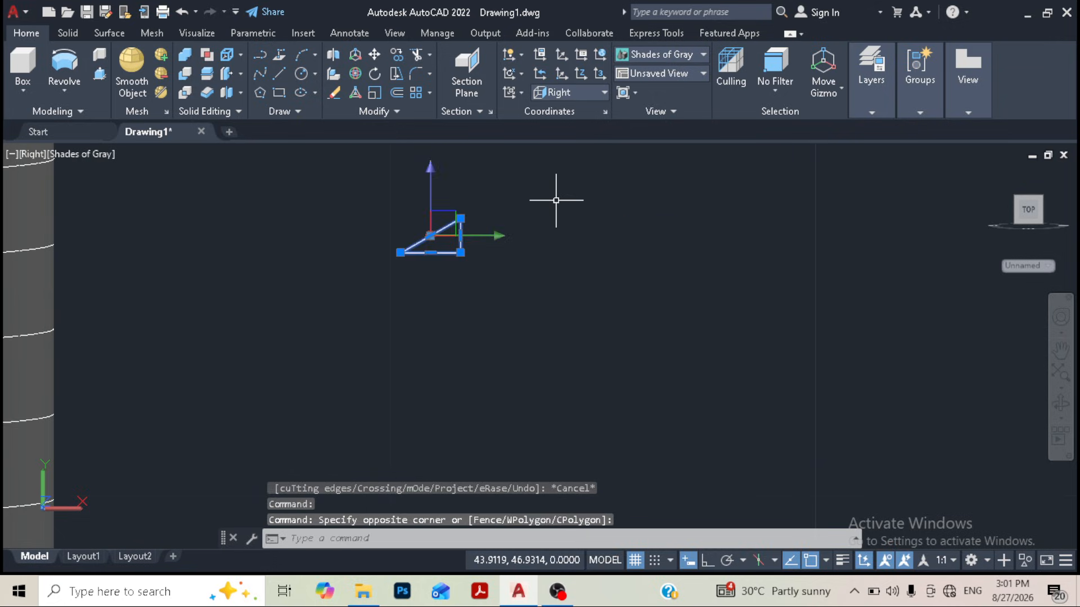
key(Escape)
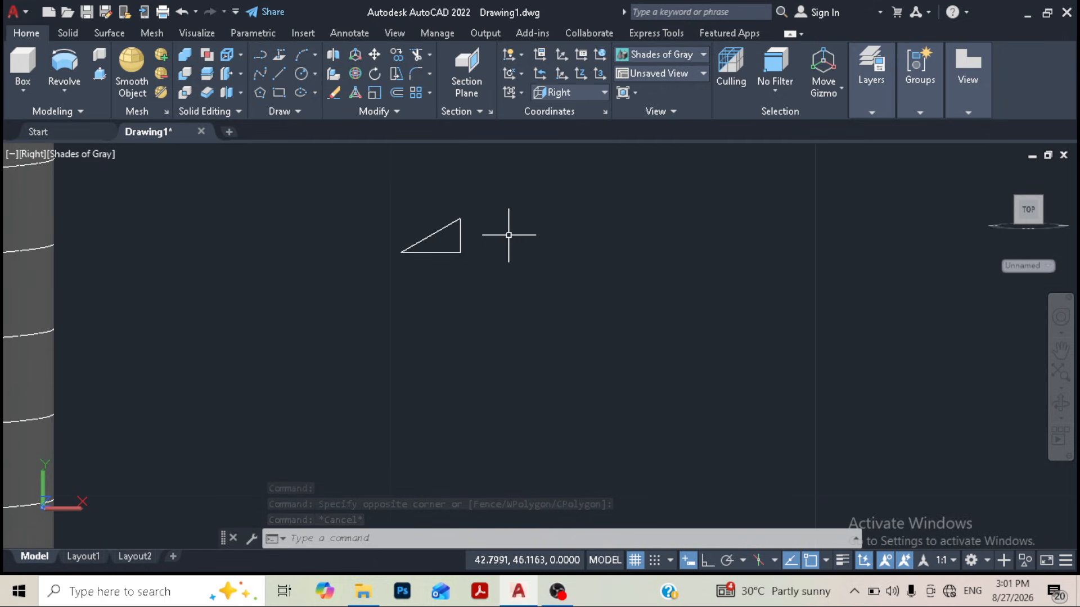
text(x)
key(Return)
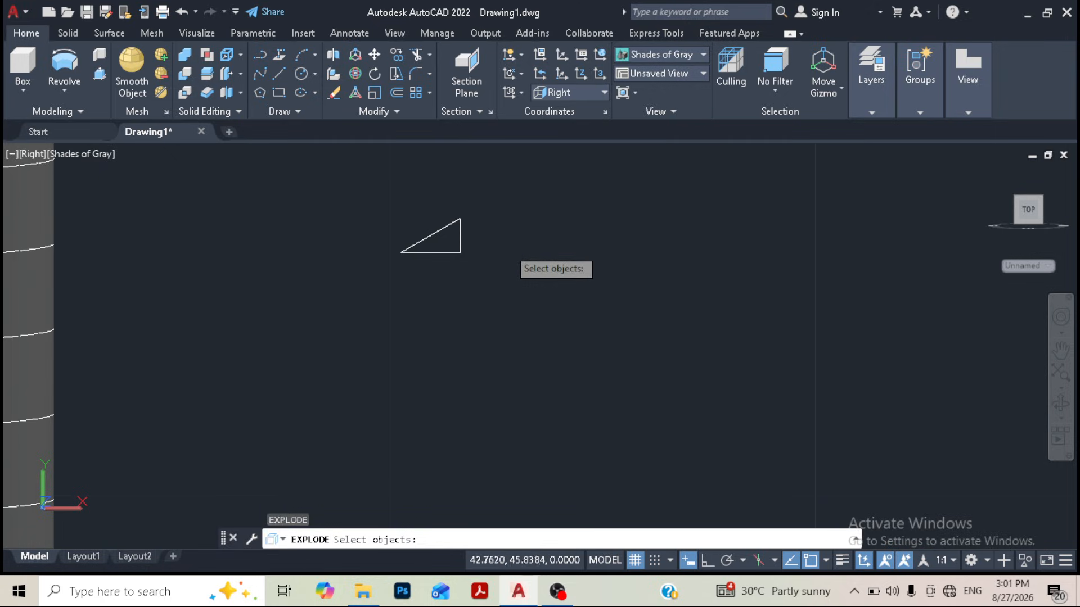
click(474, 235)
click(421, 212)
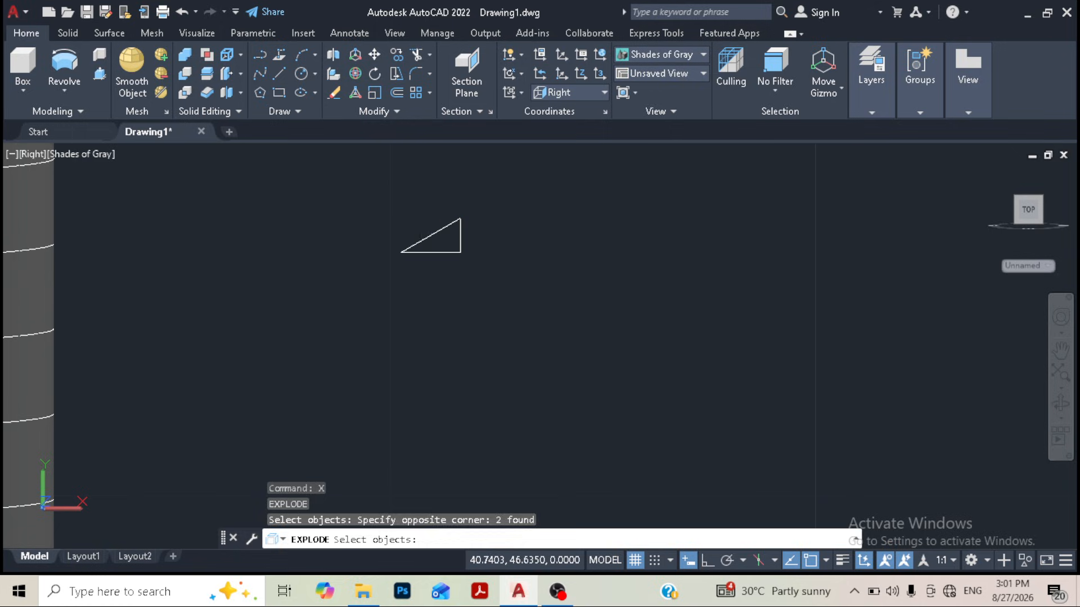
key(Return)
Step: With Ortho on, mirror the triangle's slanted and vertical lines about its horizontal line, keeping the source objects
click(466, 221)
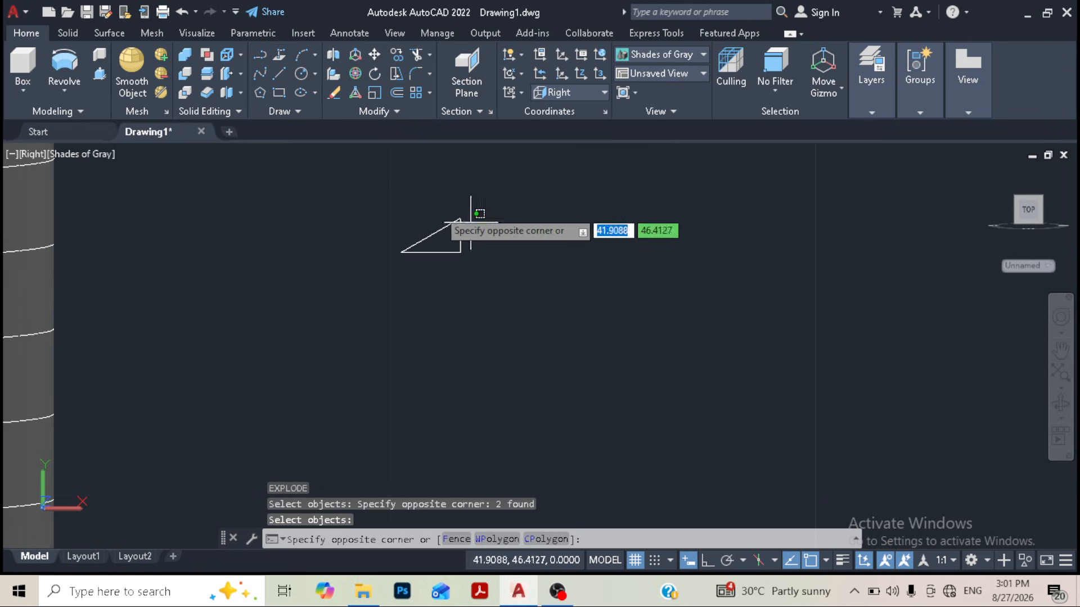
click(429, 205)
text(mi)
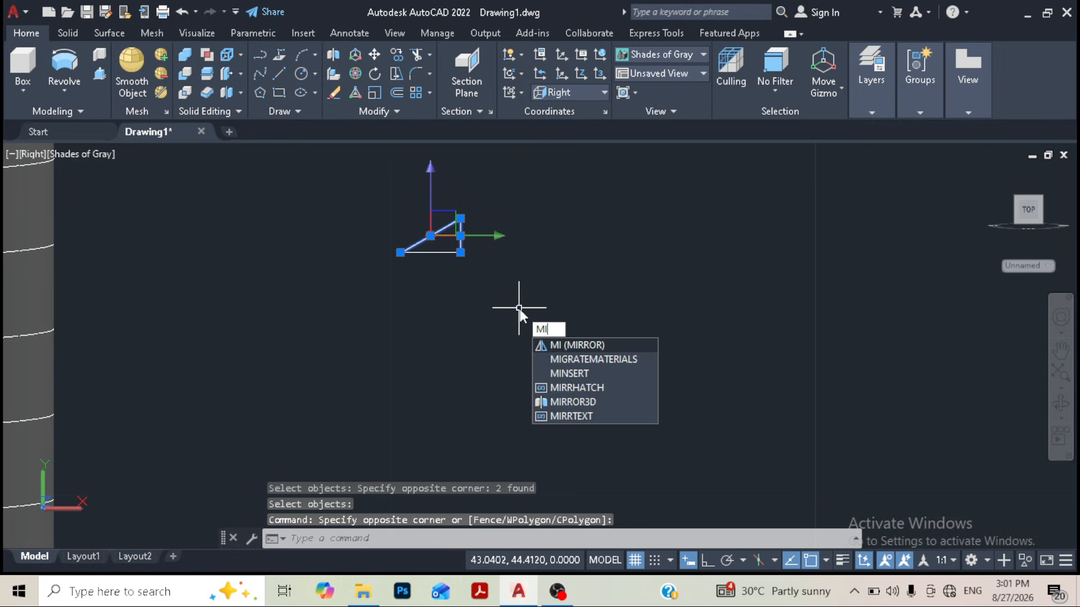
key(Return)
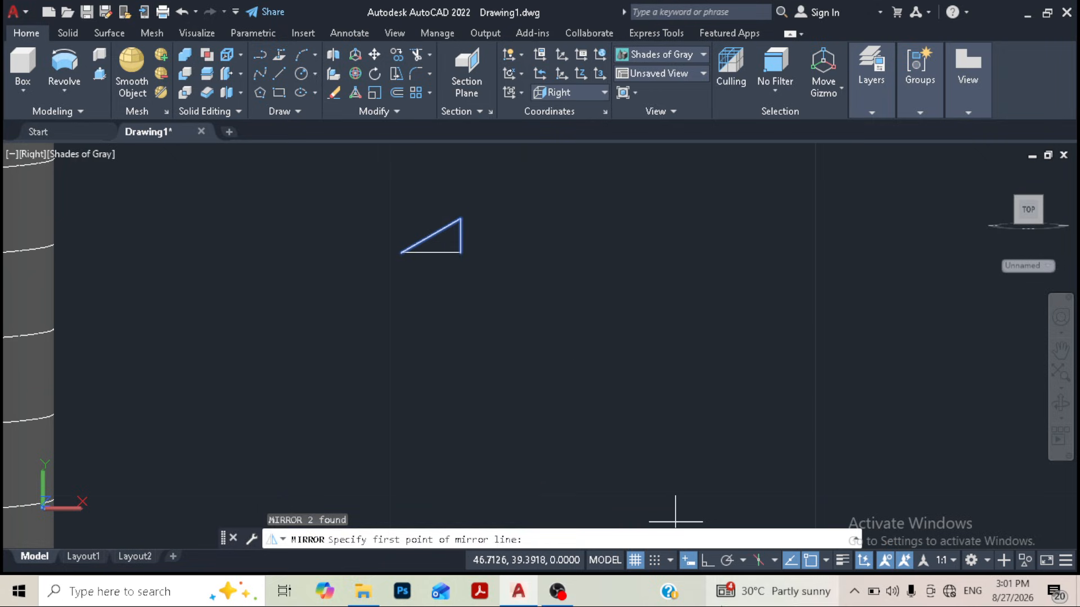
click(708, 561)
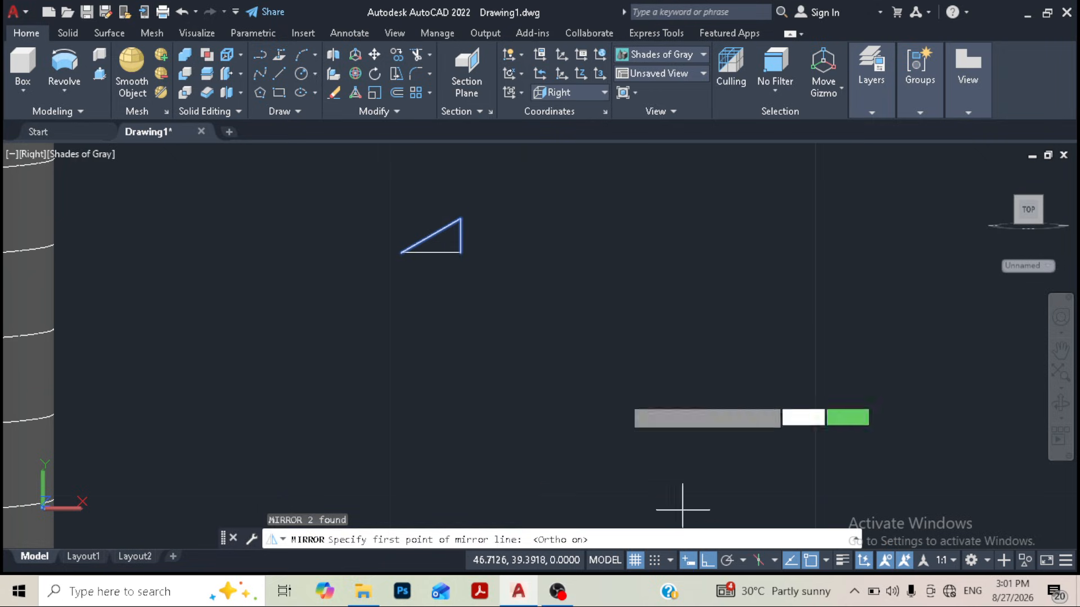
click(460, 252)
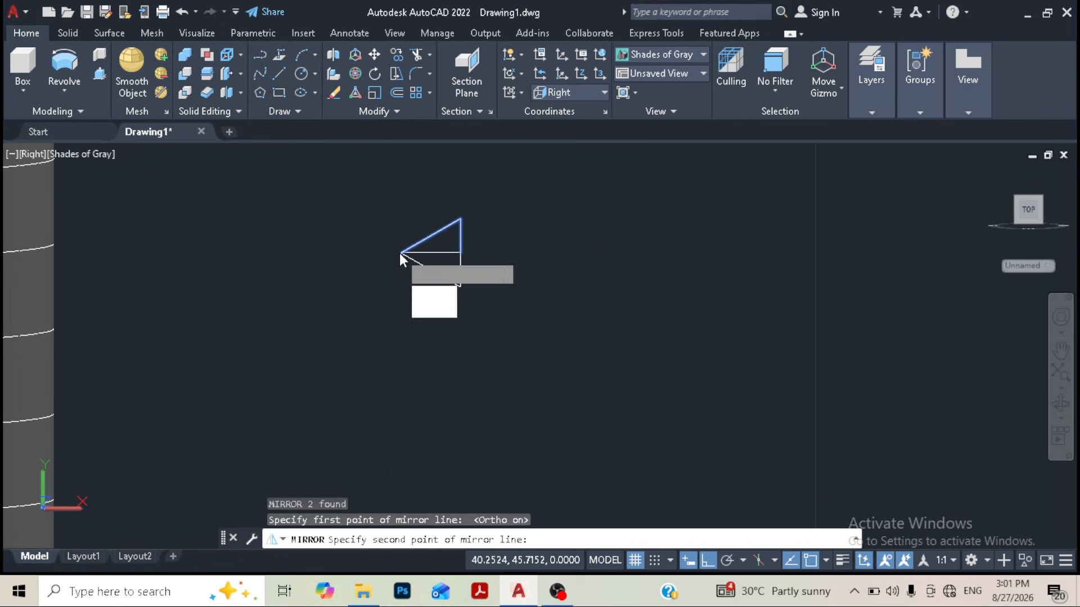
click(401, 252)
click(434, 309)
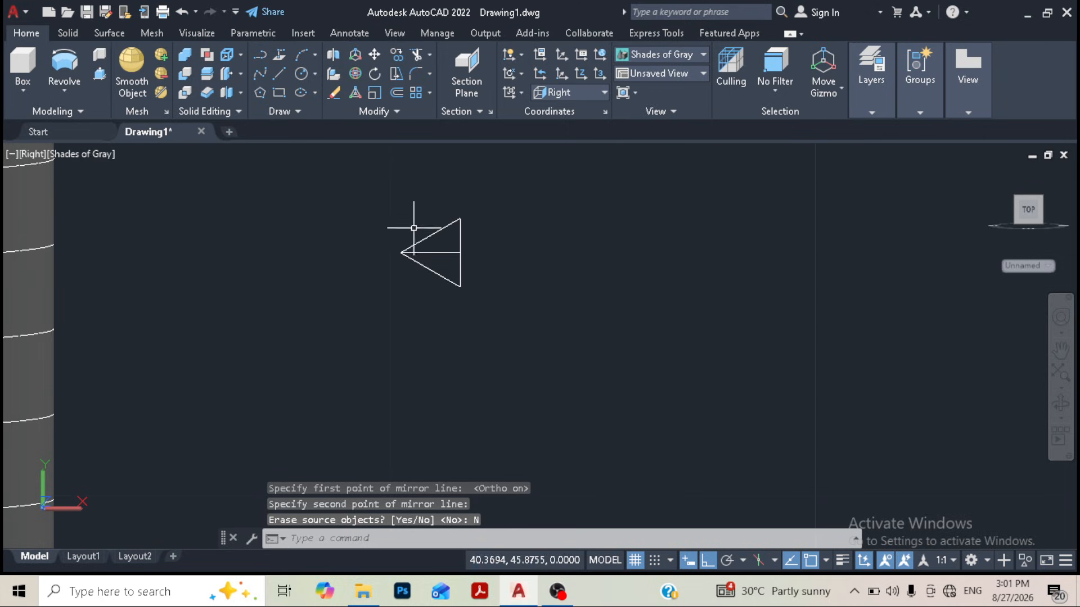
Step: Delete the horizontal line in the middle of the triangle and join the remaining lines into a single polyline
click(430, 252)
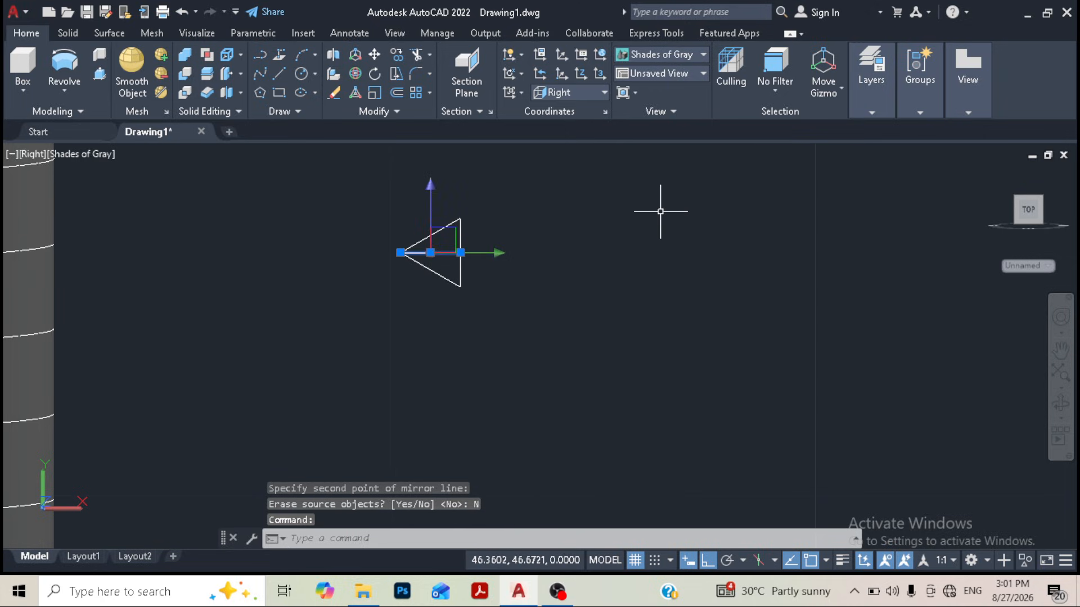
key(Delete)
click(566, 328)
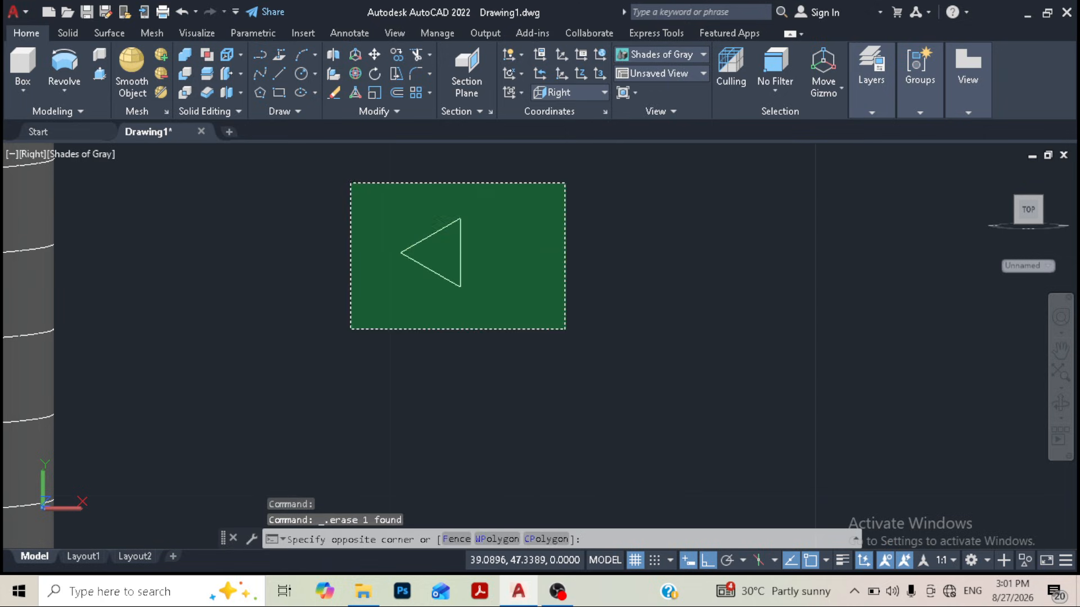
click(350, 183)
text(J)
key(Return)
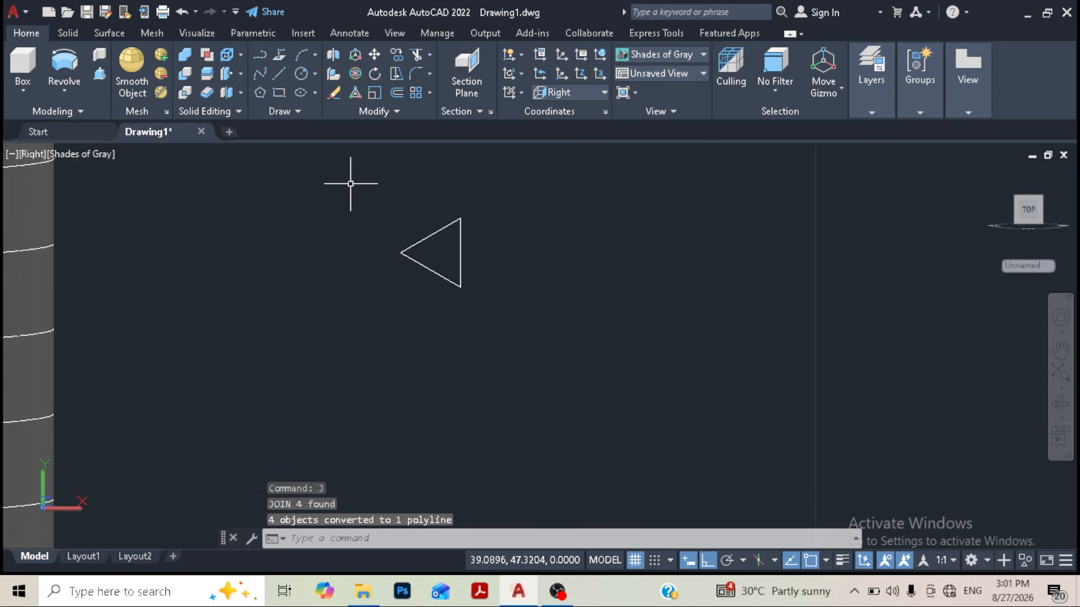
Step: Turn Ortho off and move the triangle by its vertical side's midpoint to just beside the shank's chamfered top
scroll(428, 256, down, 5)
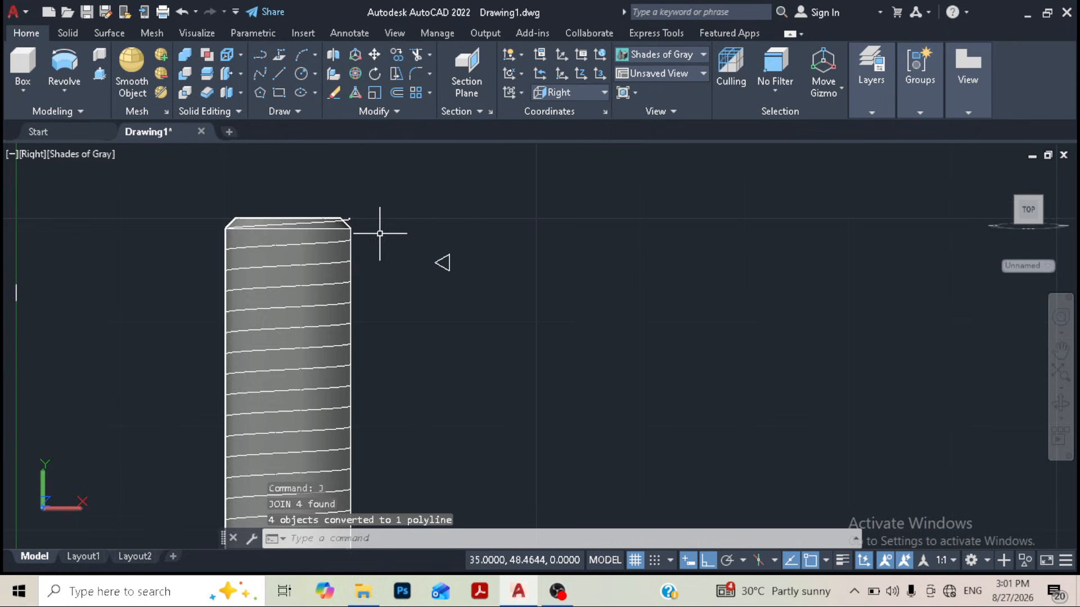
scroll(379, 234, up, 3)
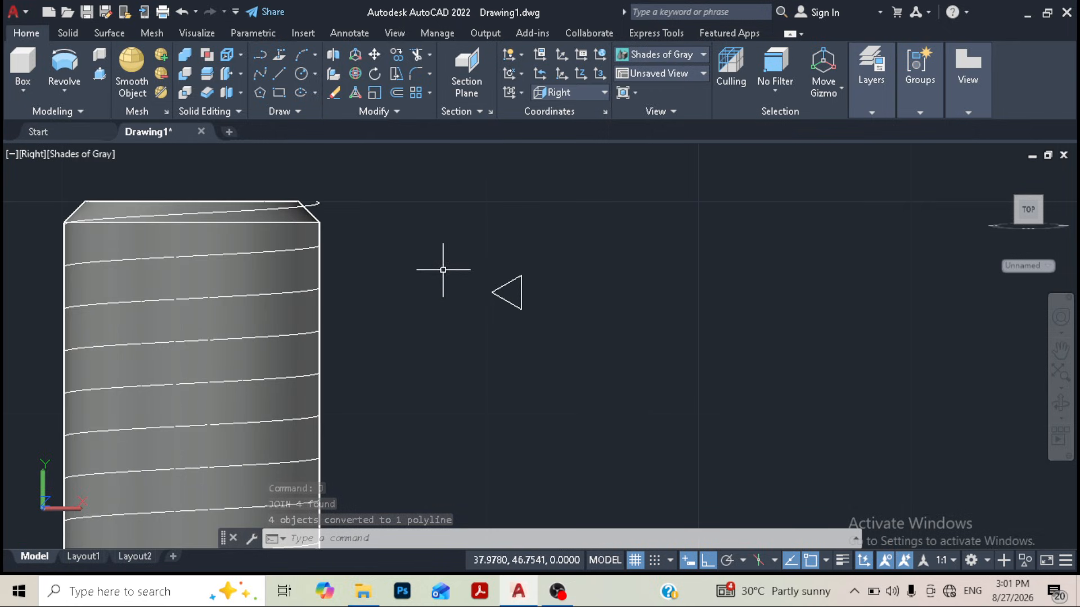
click(707, 560)
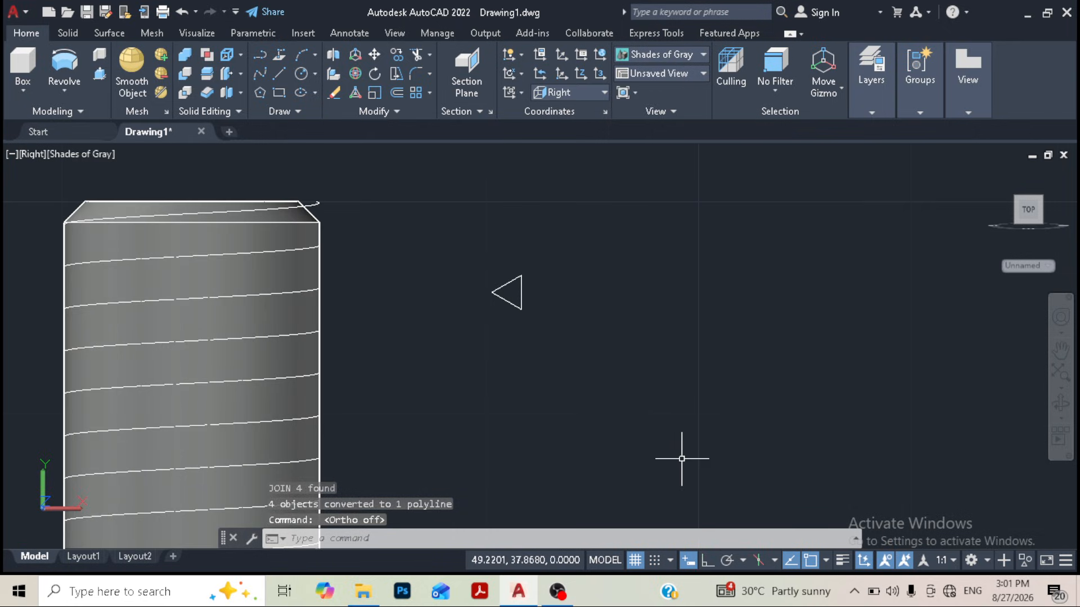
key(Return)
click(585, 376)
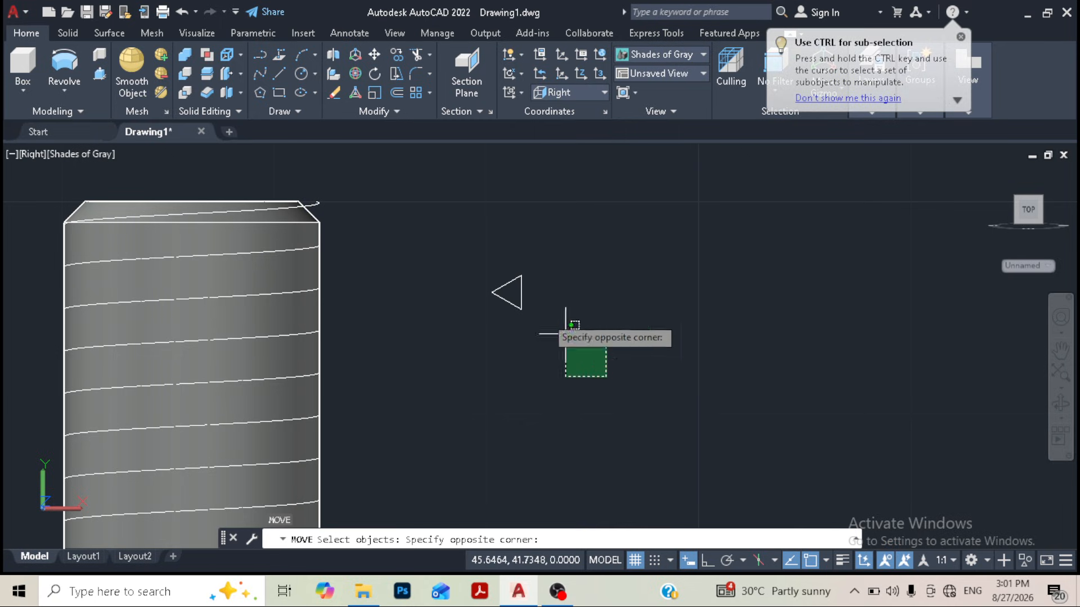
click(473, 256)
key(Return)
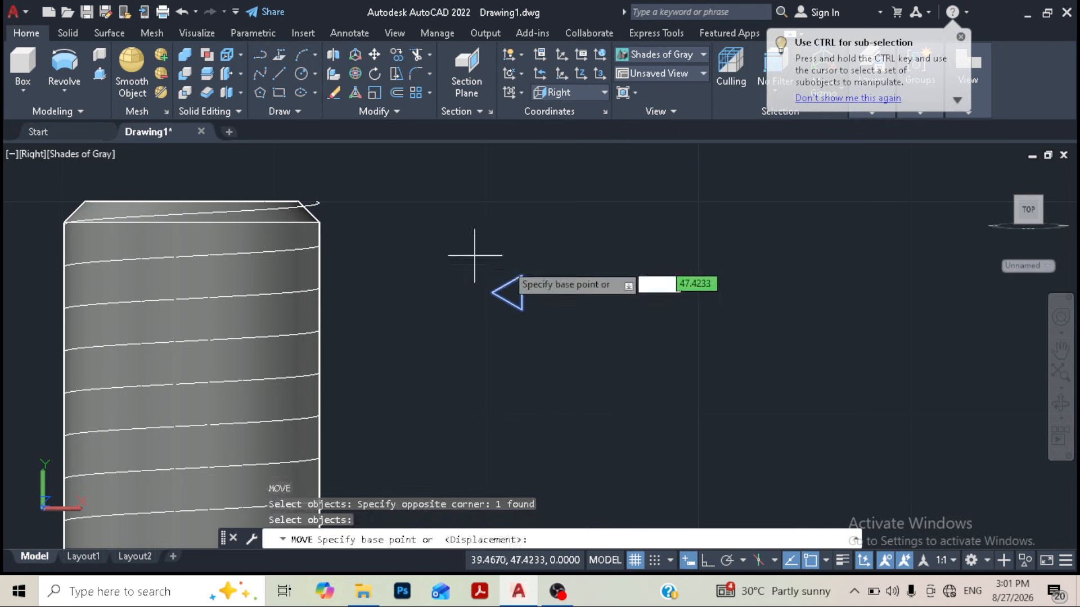
click(521, 292)
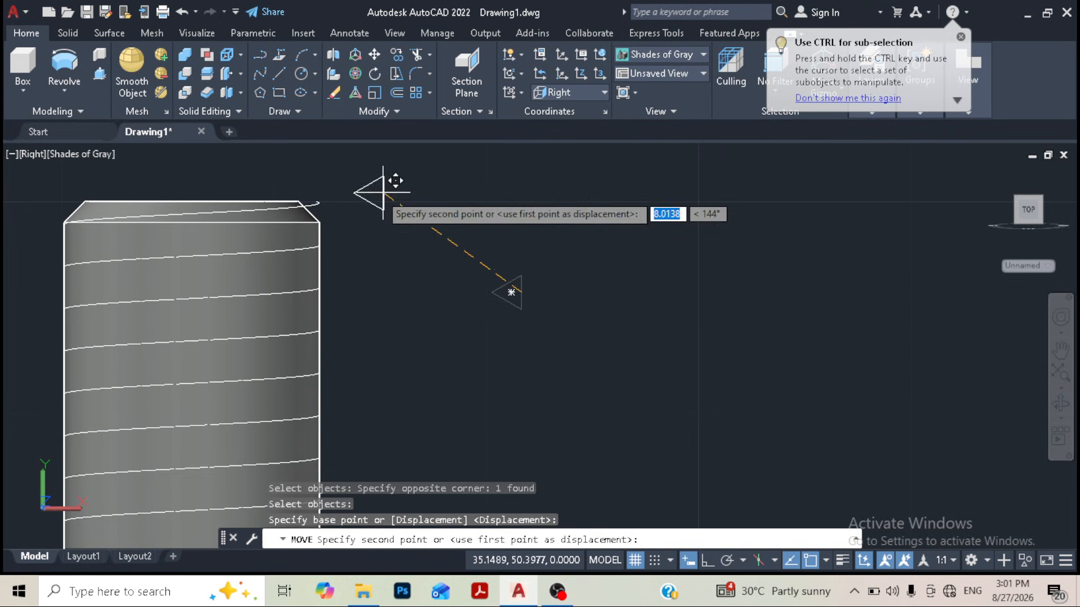
shift+right_click(419, 218)
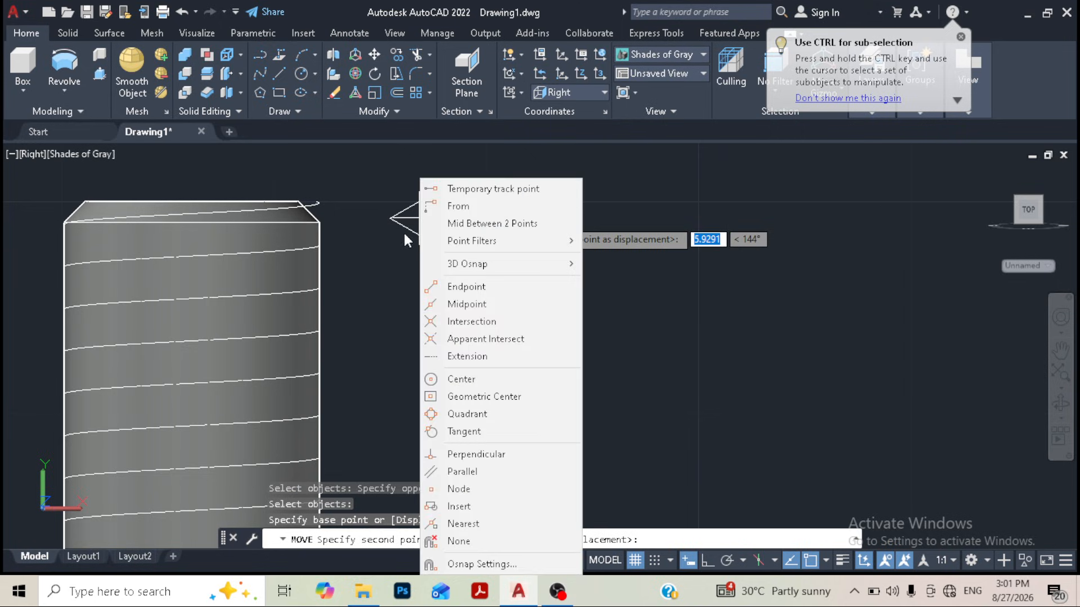
click(379, 214)
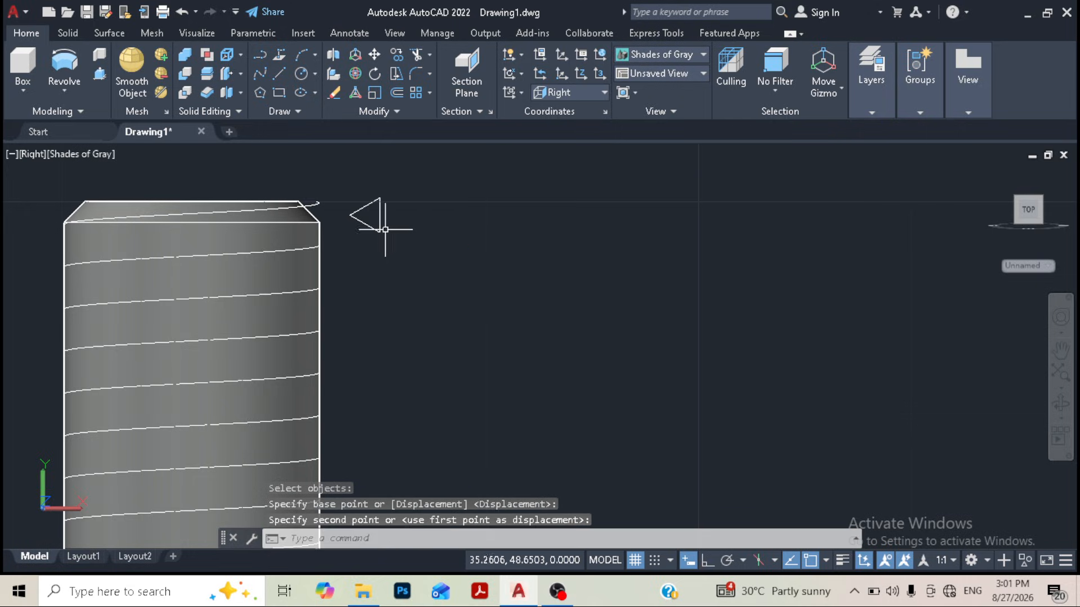
Step: Move the triangle by its vertical side's midpoint onto the upper end of the helix at the chamfer
click(392, 232)
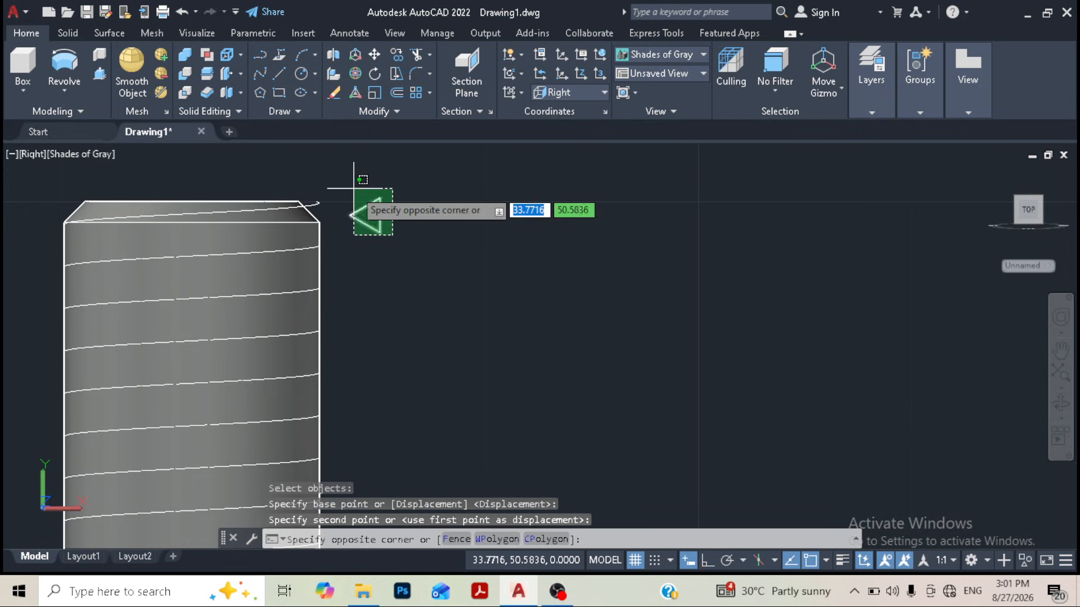
click(356, 190)
key(Return)
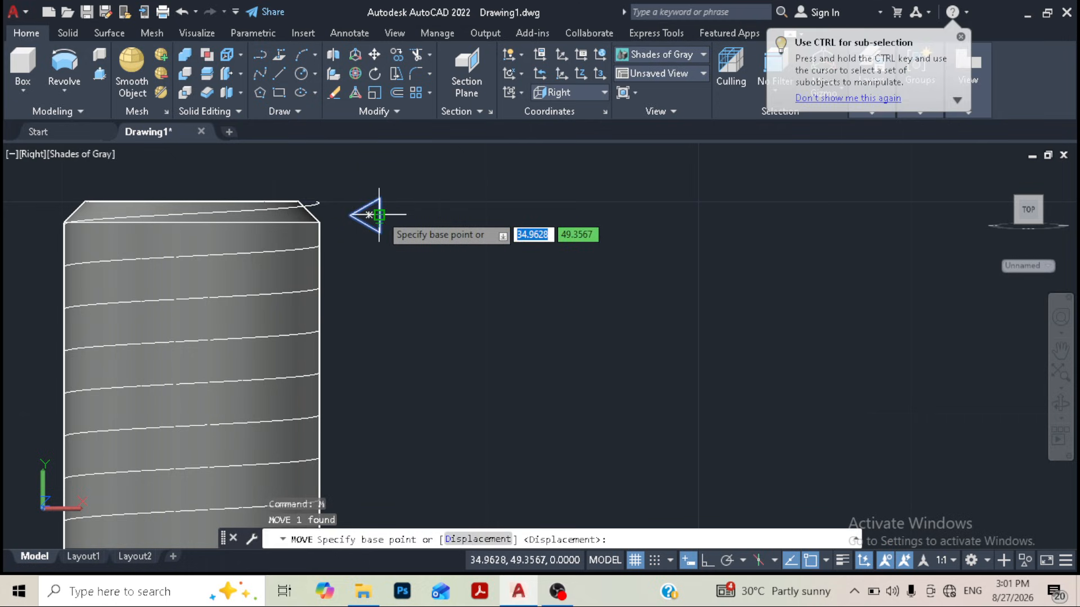
scroll(379, 214, up, 3)
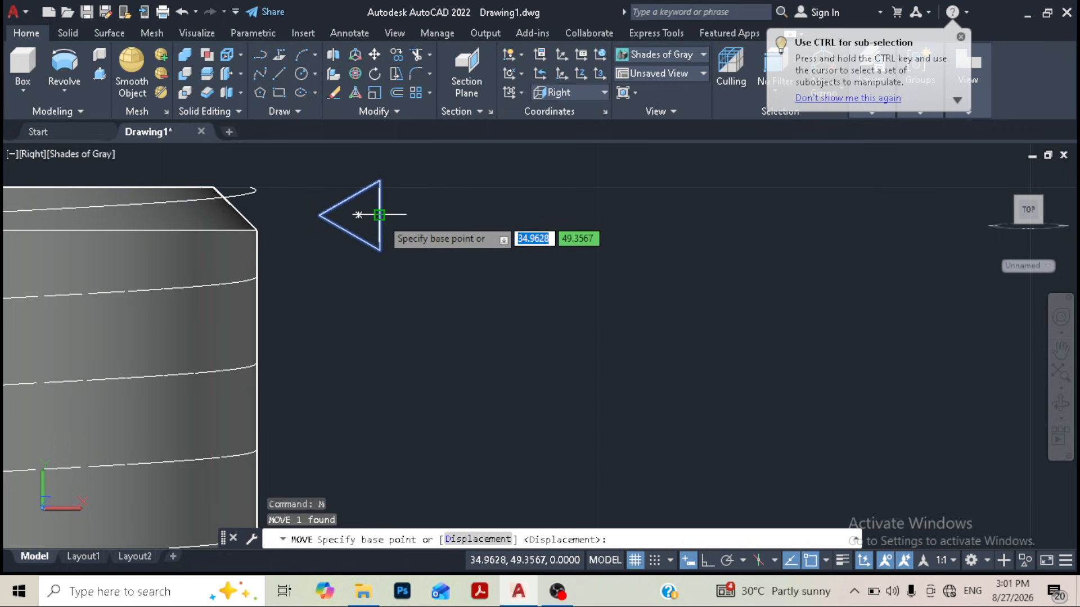
click(379, 214)
scroll(436, 185, down, 2)
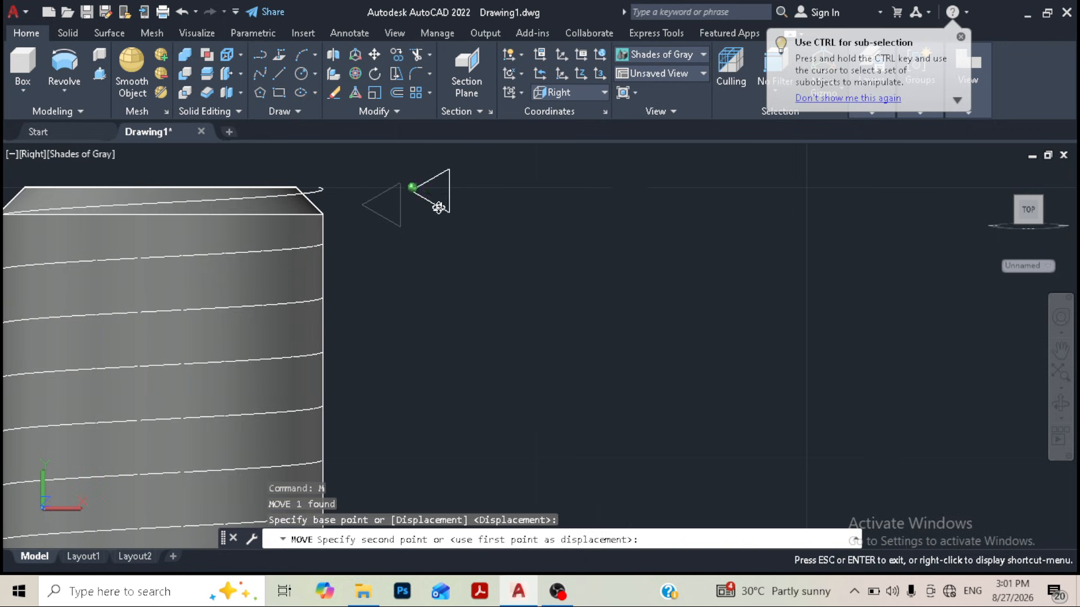
shift+middle_drag(439, 208, 405, 225)
scroll(383, 159, up, 2)
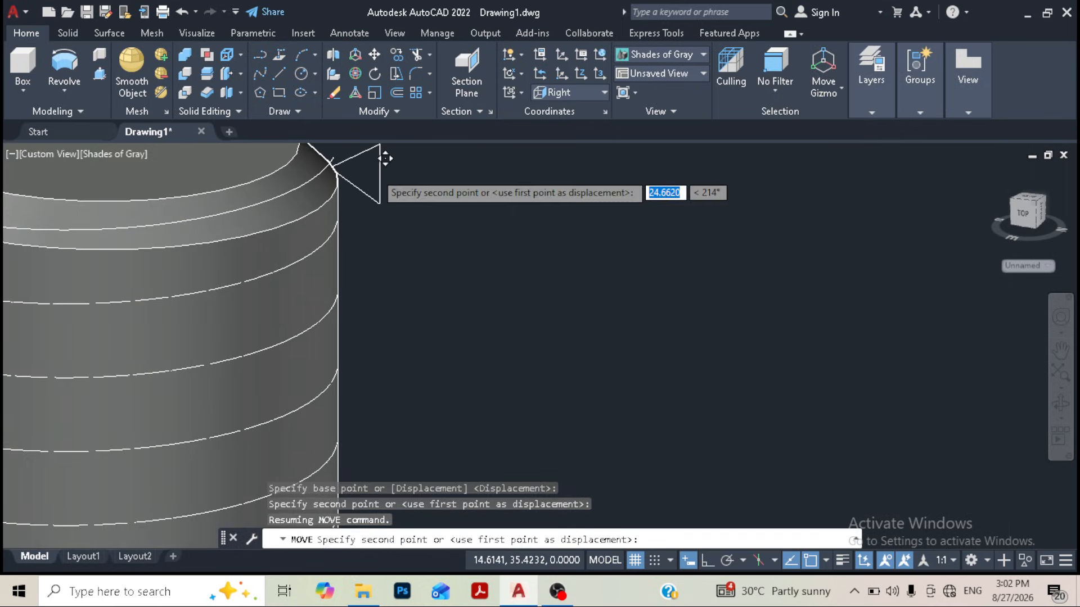
middle_drag(380, 167, 378, 280)
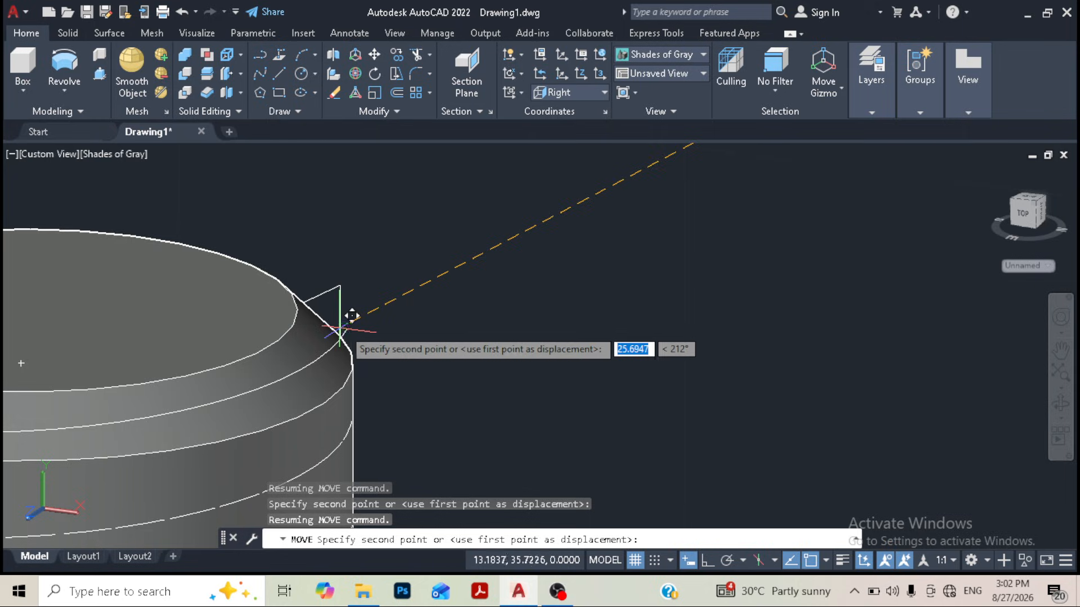
click(359, 316)
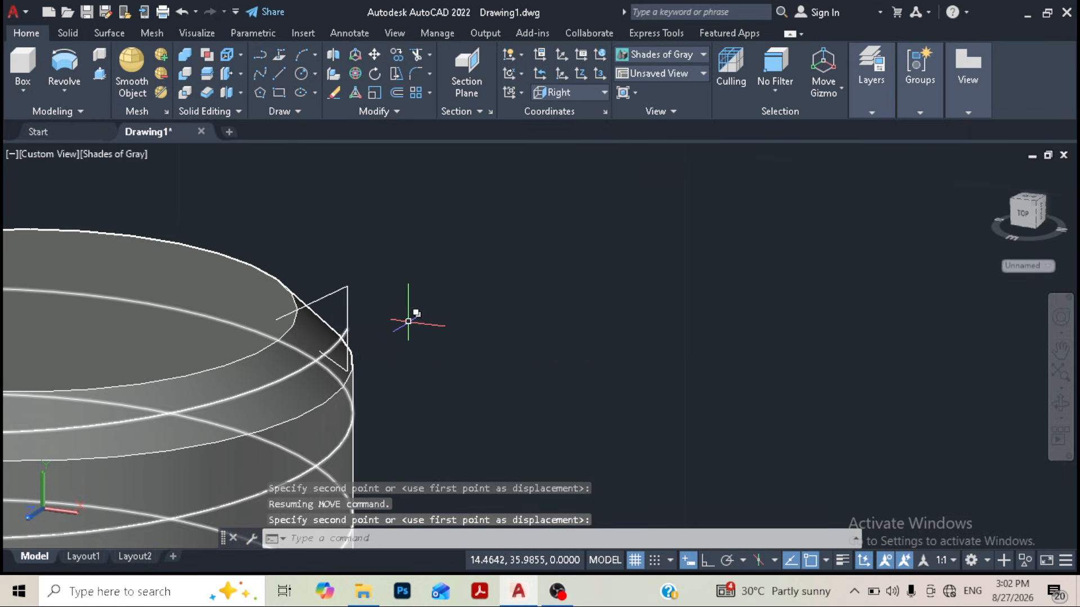
Step: Sweep the triangular profile at the shank's chamfered top along the helix to form the thread solid
scroll(409, 321, down, 4)
mouse_move(442, 306)
shift+middle_down()
mouse_move(374, 324)
mouse_move(457, 315)
mouse_move(489, 301)
mouse_move(465, 292)
mouse_move(501, 287)
mouse_move(448, 299)
mouse_move(448, 330)
mouse_move(453, 319)
shift+middle_up()
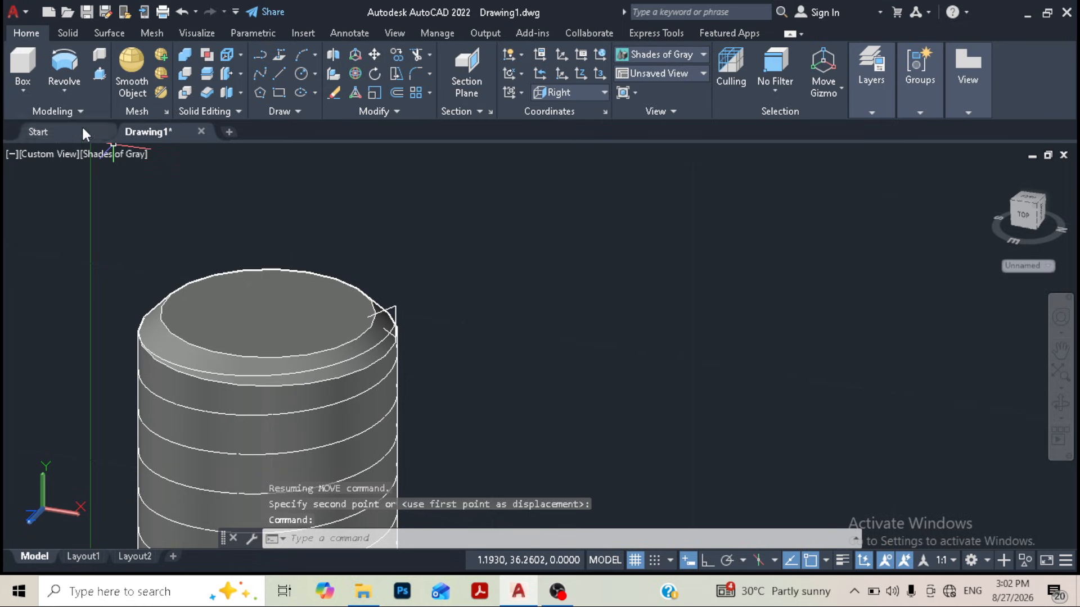
click(68, 94)
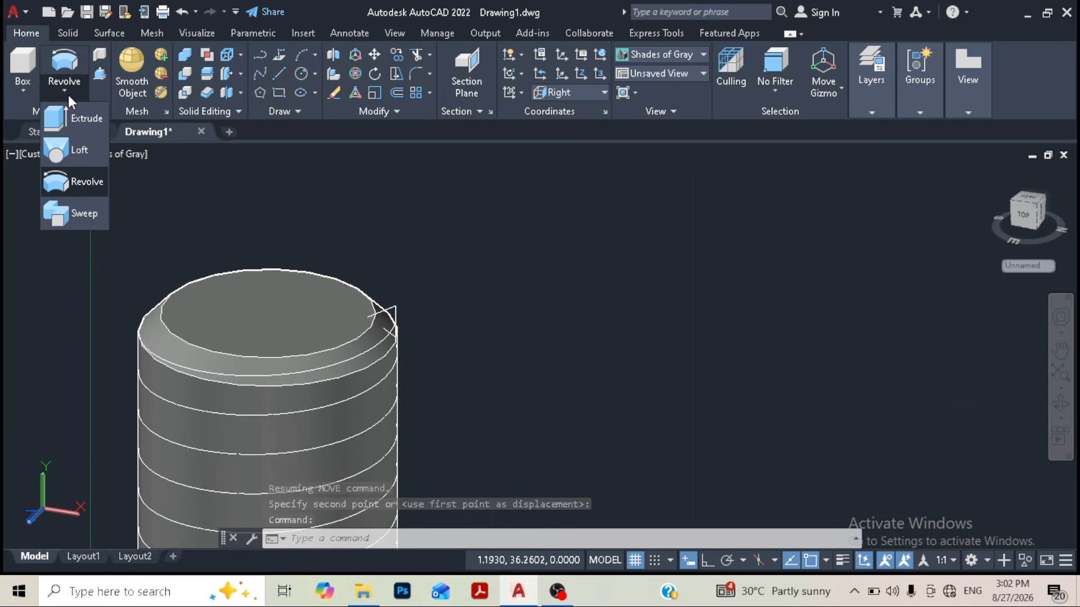
click(84, 213)
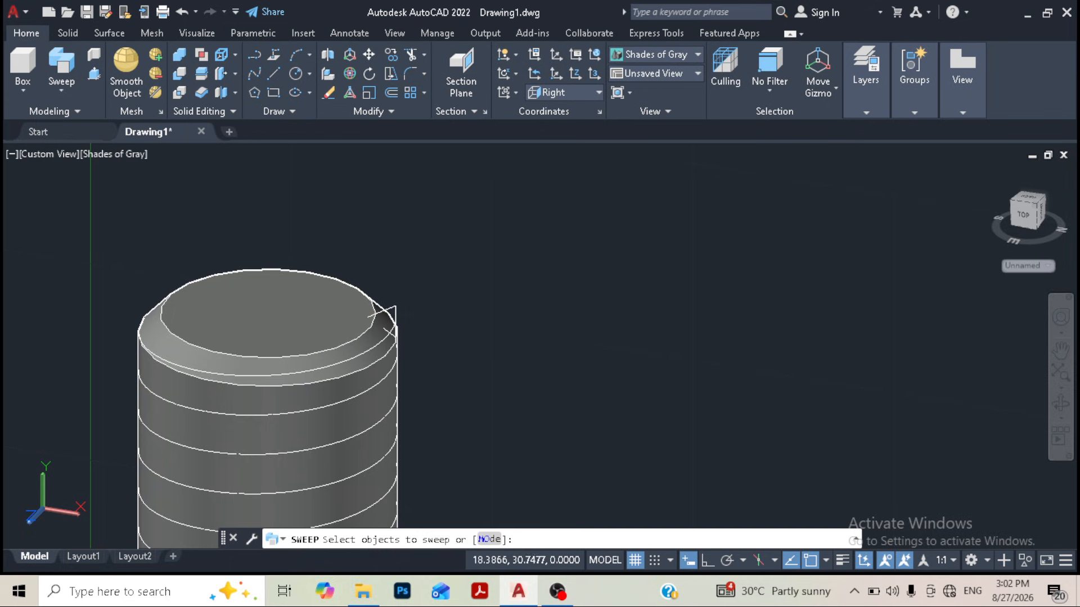
scroll(433, 247, up, 1)
scroll(398, 240, up, 1)
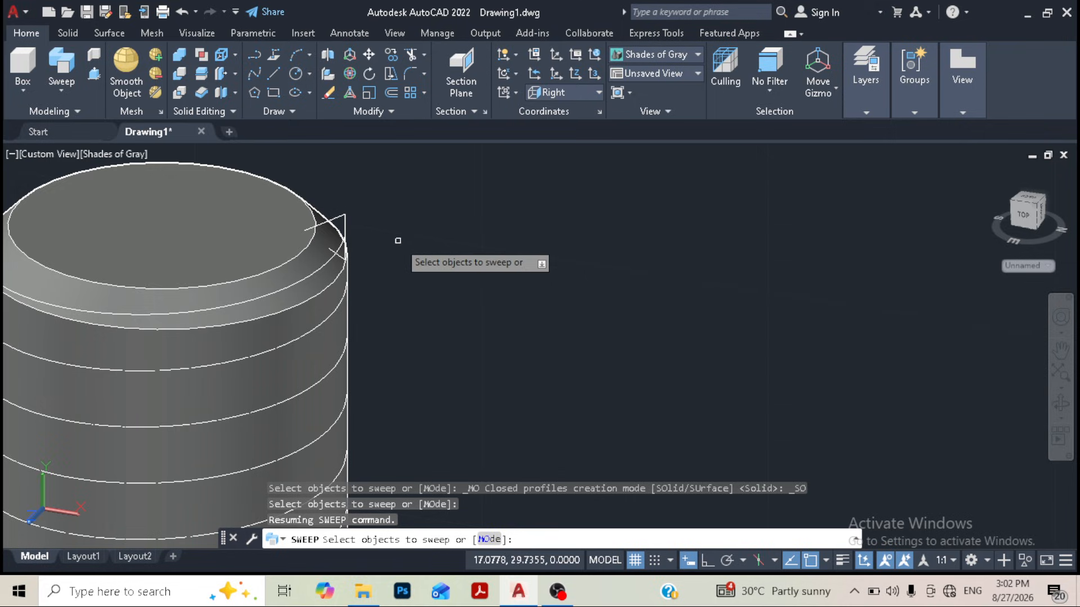
click(346, 221)
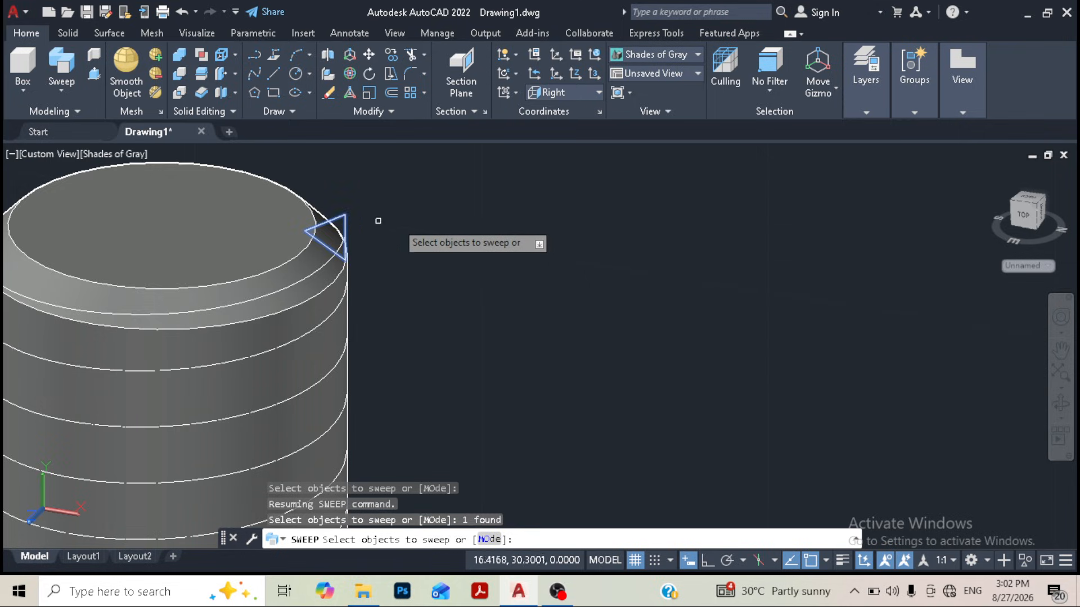
key(Return)
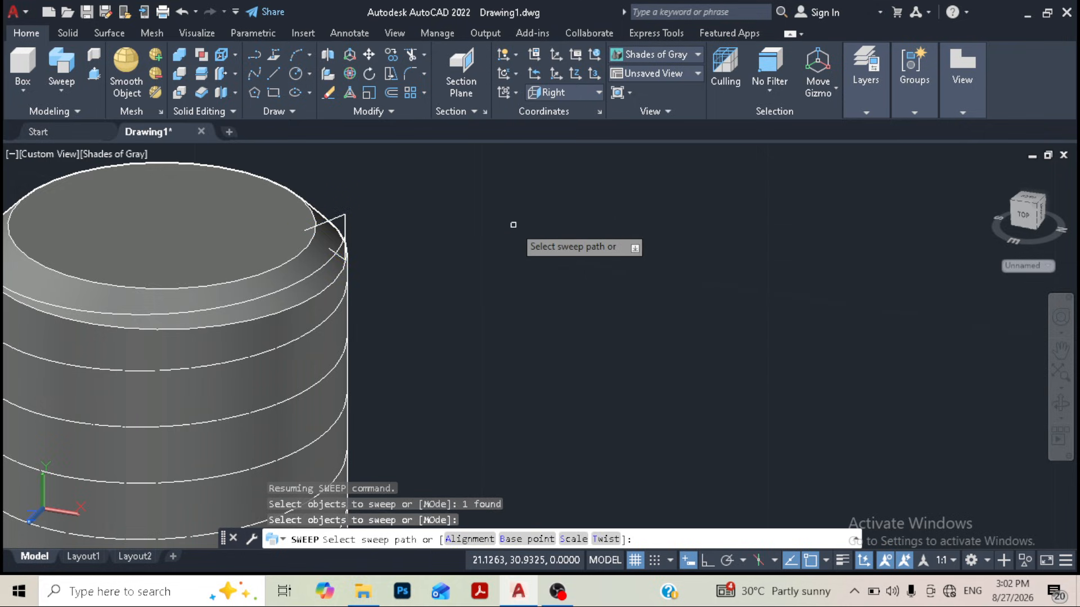
shift+middle_drag(499, 313, 510, 280)
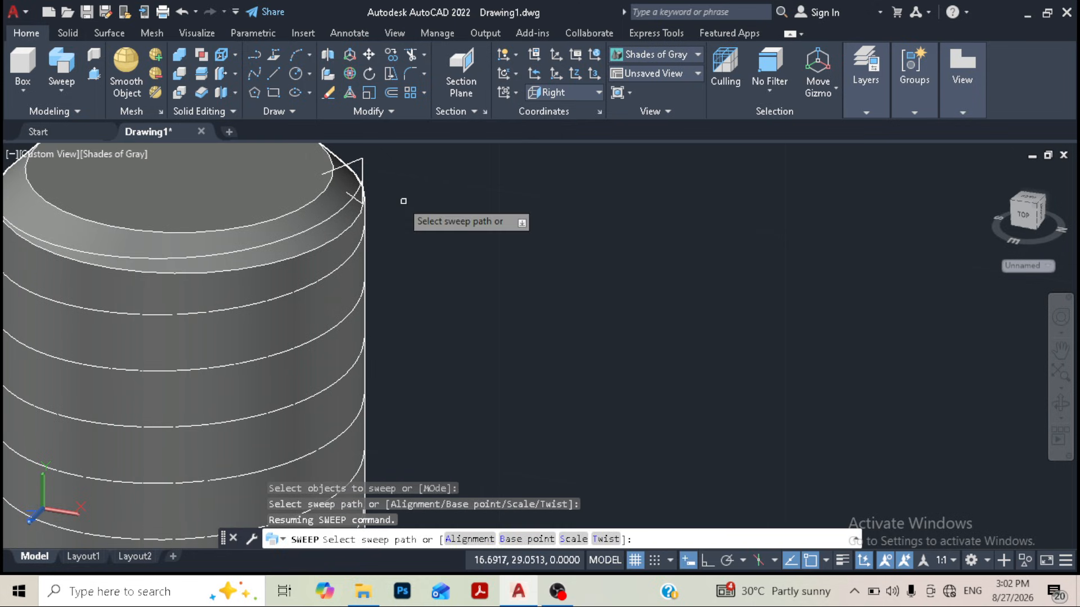
click(350, 199)
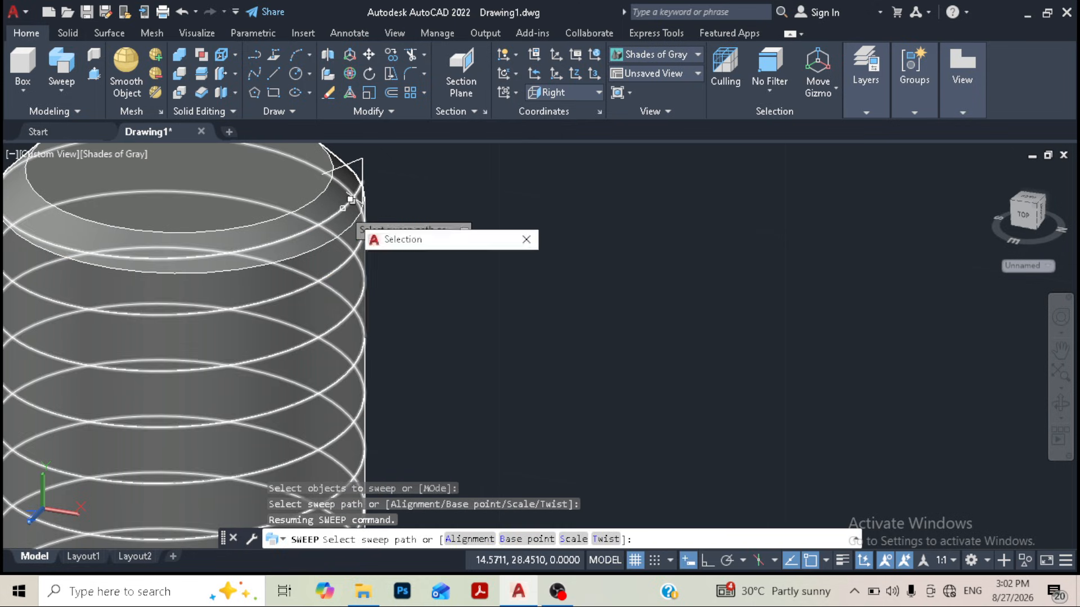
click(387, 265)
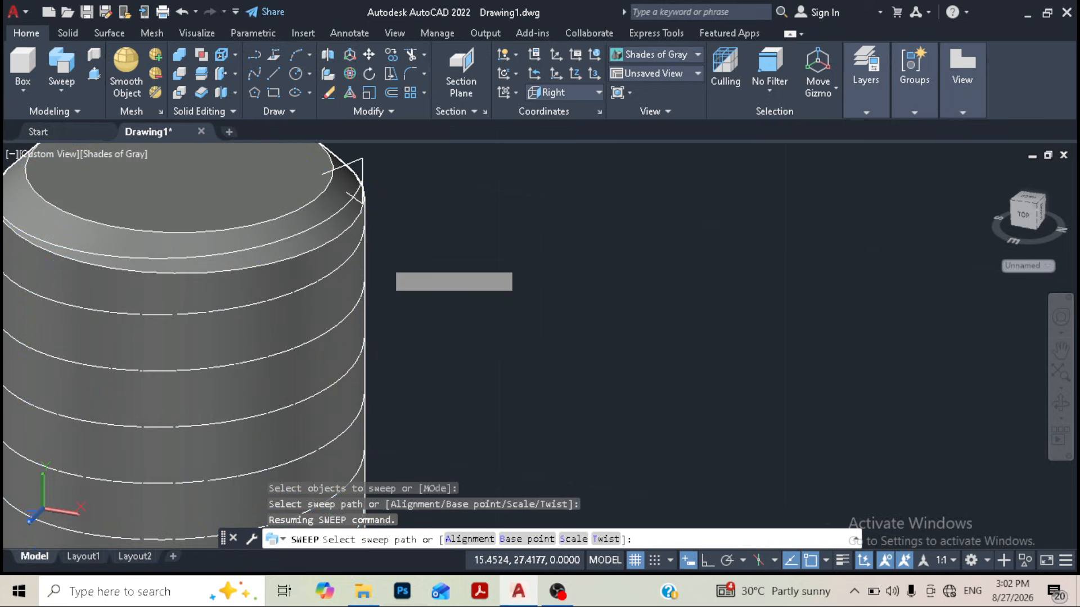
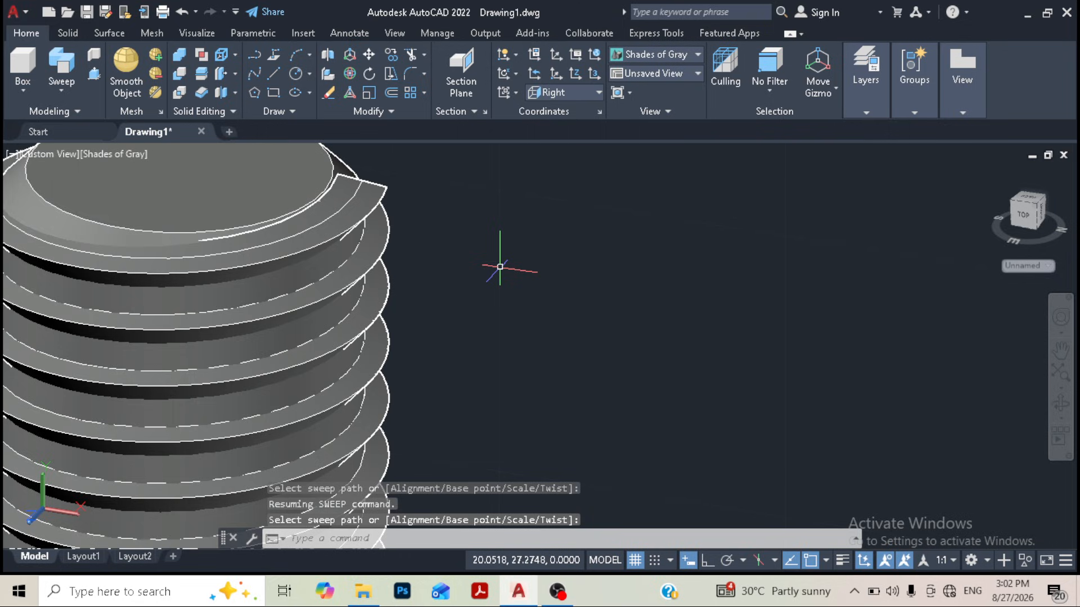
Step: Subtract the swept helical thread solid from the bolt's shank solid
scroll(494, 251, down, 2)
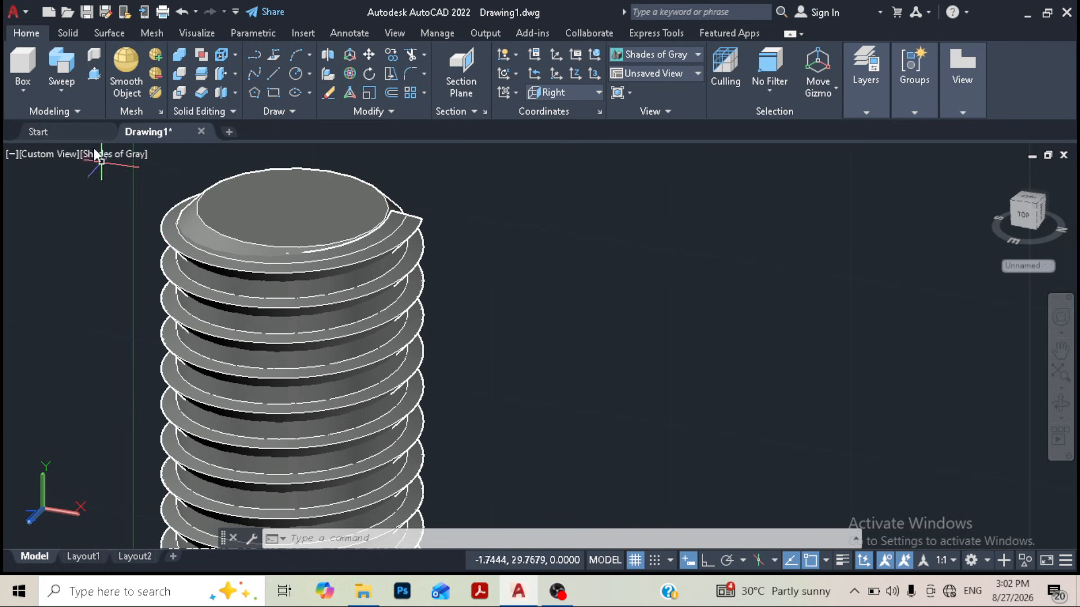
click(181, 72)
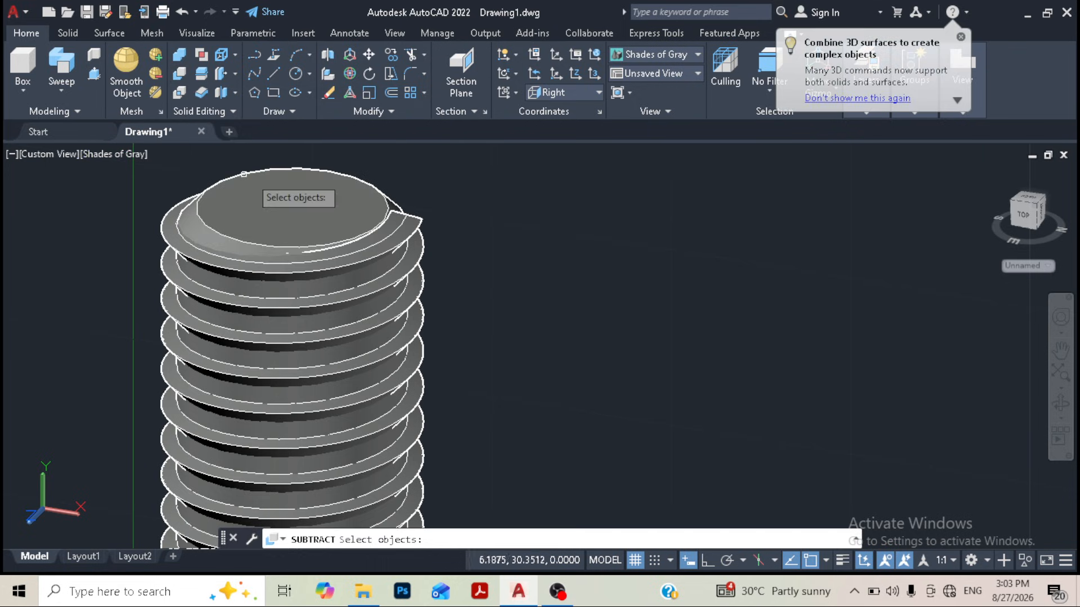
click(299, 223)
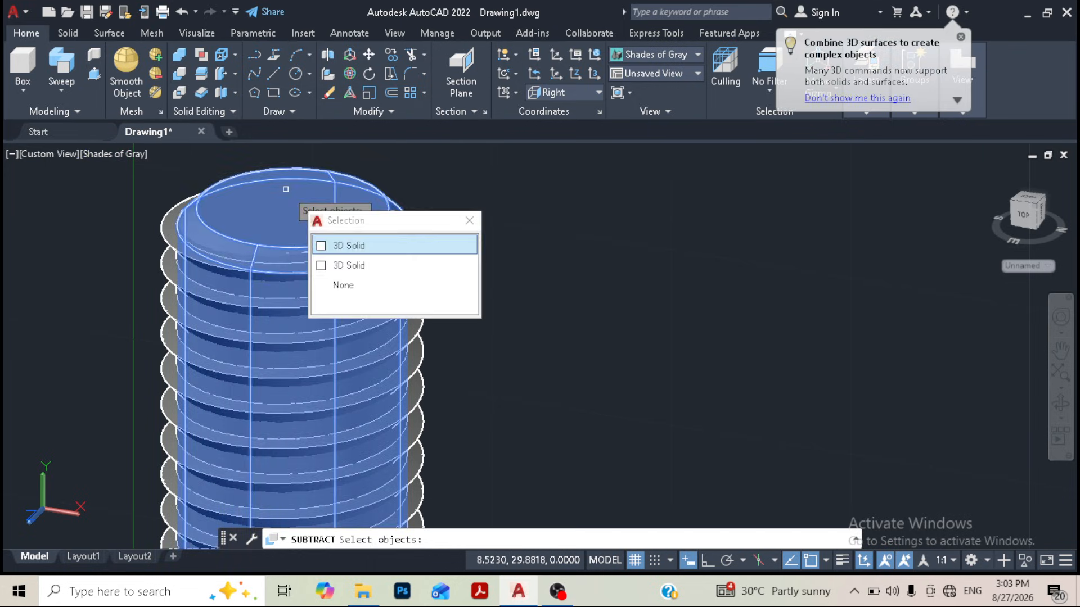
click(323, 246)
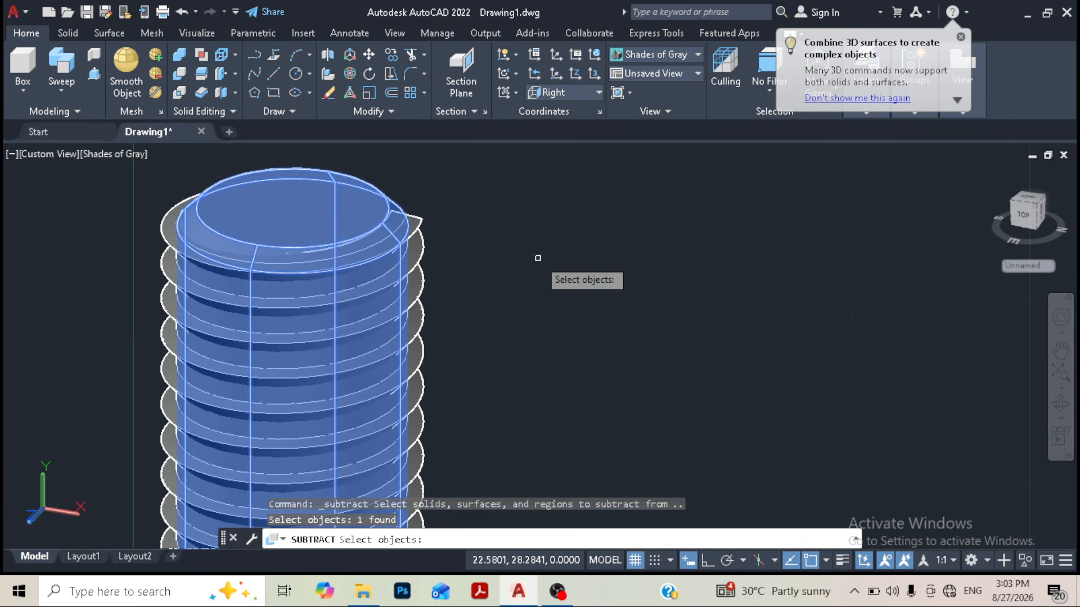
key(Return)
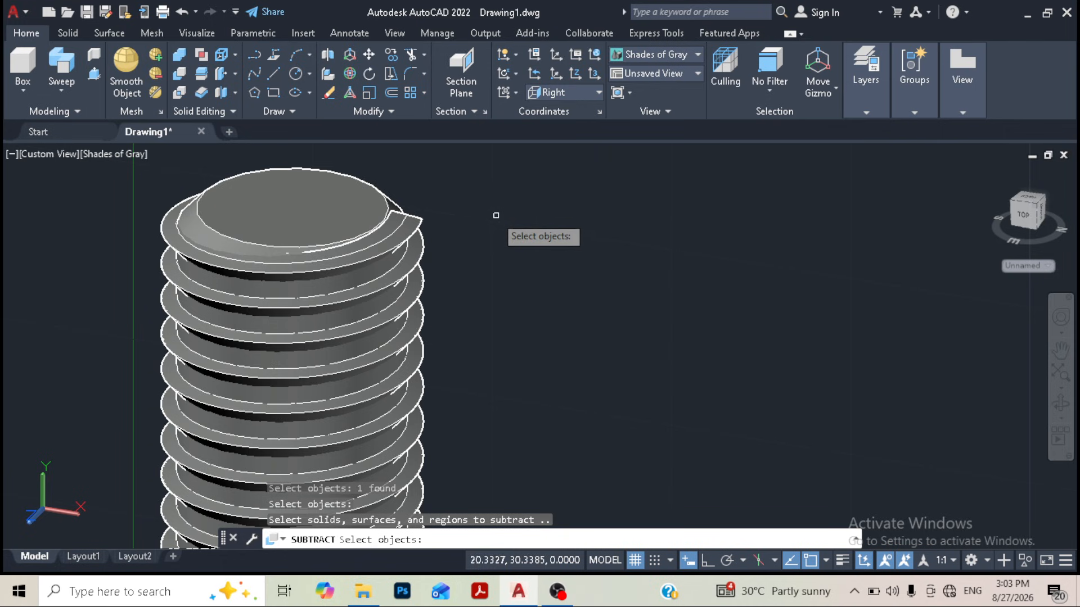
click(415, 227)
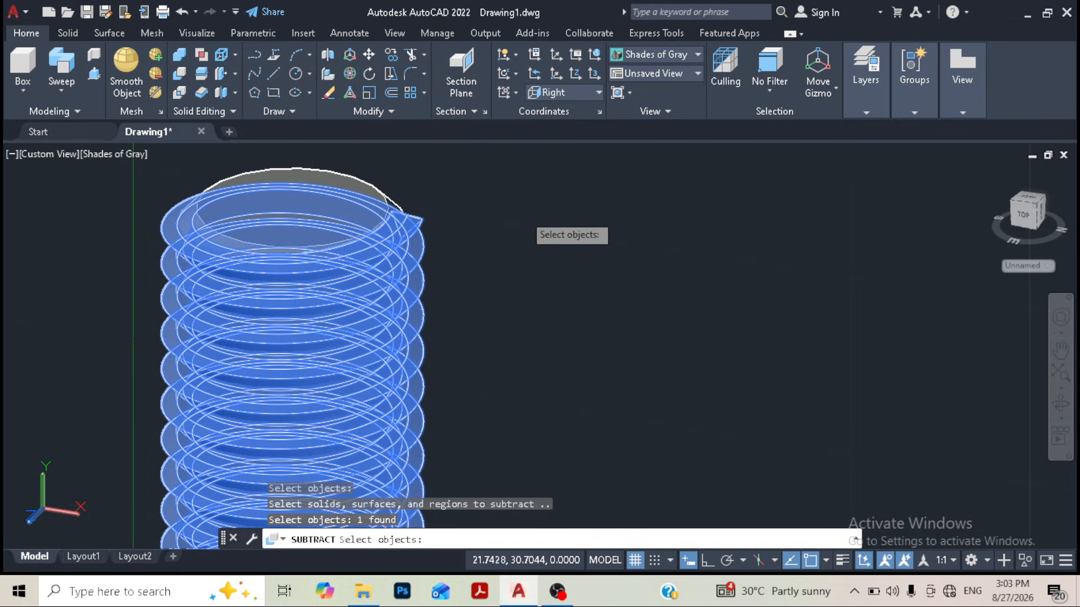
key(Return)
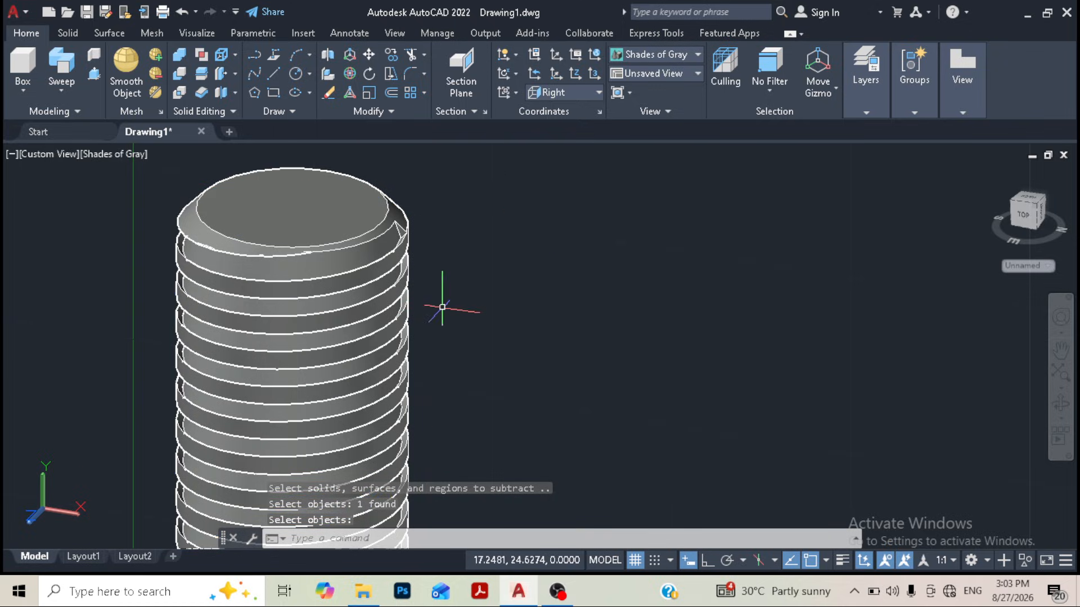
Step: Inspect the whole threaded bolt, previewing it in the Conceptual visual style and restoring Shades of Gray
scroll(441, 305, down, 3)
scroll(403, 389, up, 2)
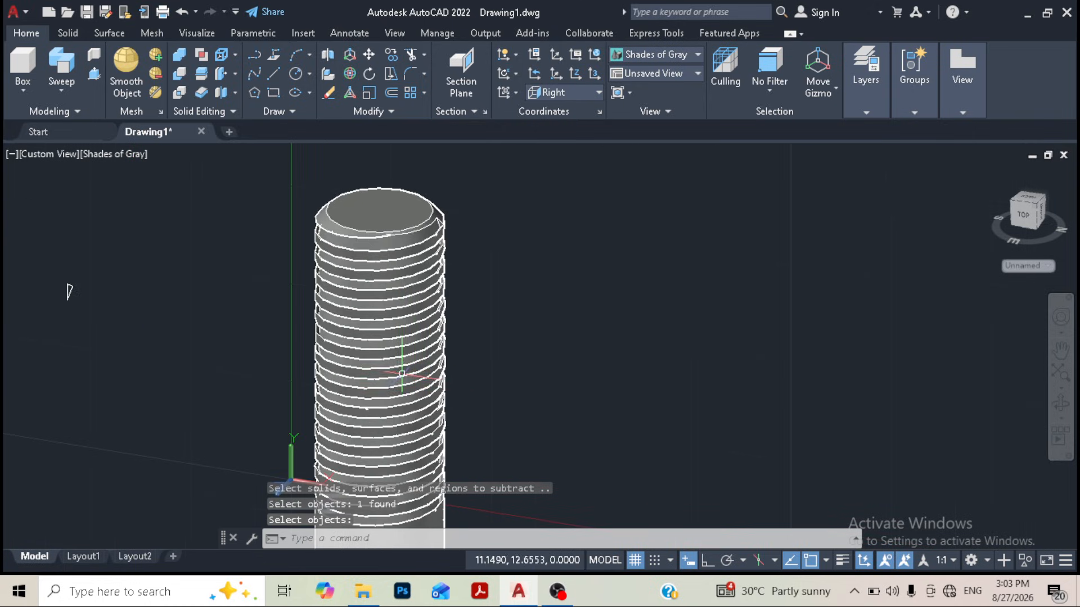
shift+middle_drag(412, 352, 446, 225)
scroll(465, 231, down, 2)
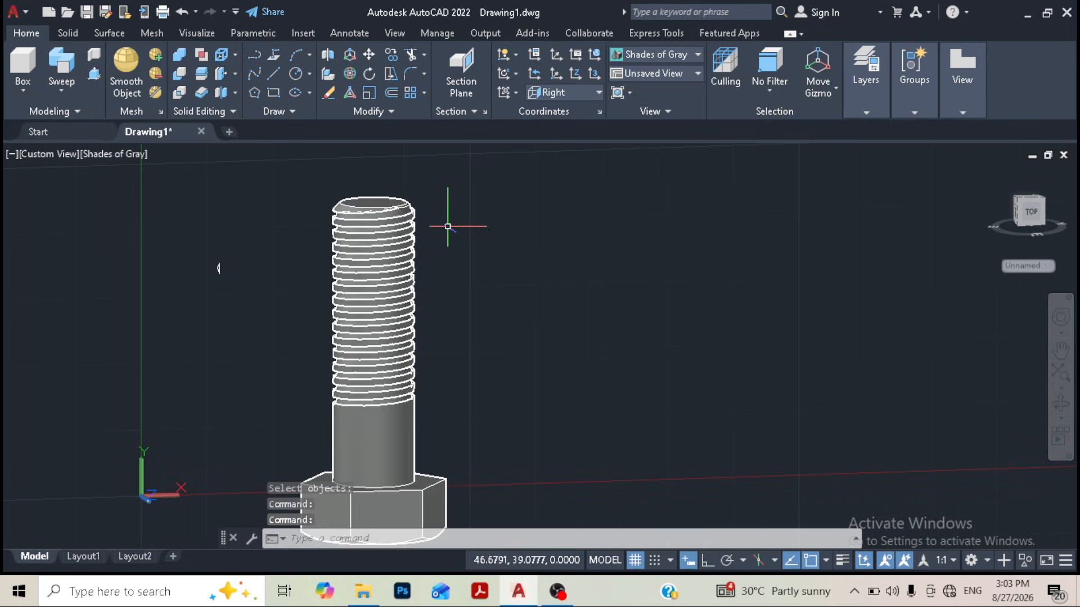
shift+middle_drag(375, 273, 402, 316)
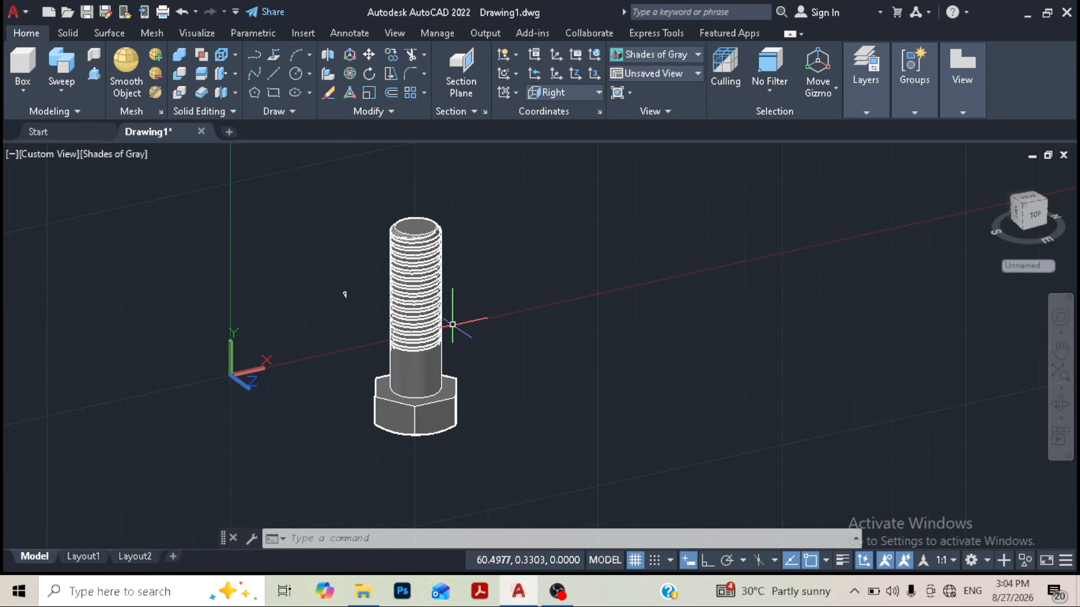
click(128, 153)
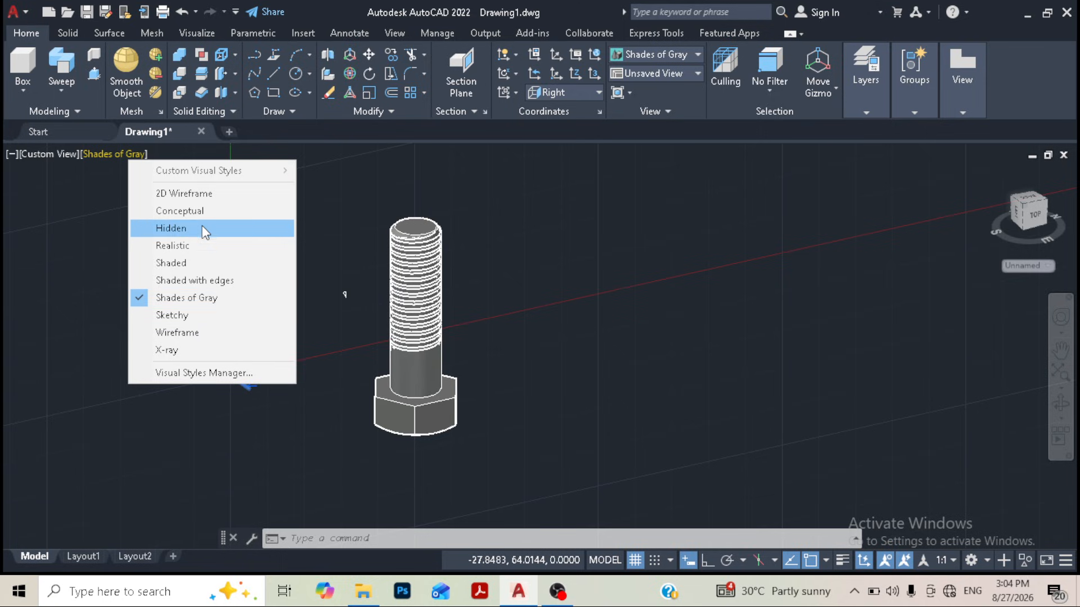
click(207, 211)
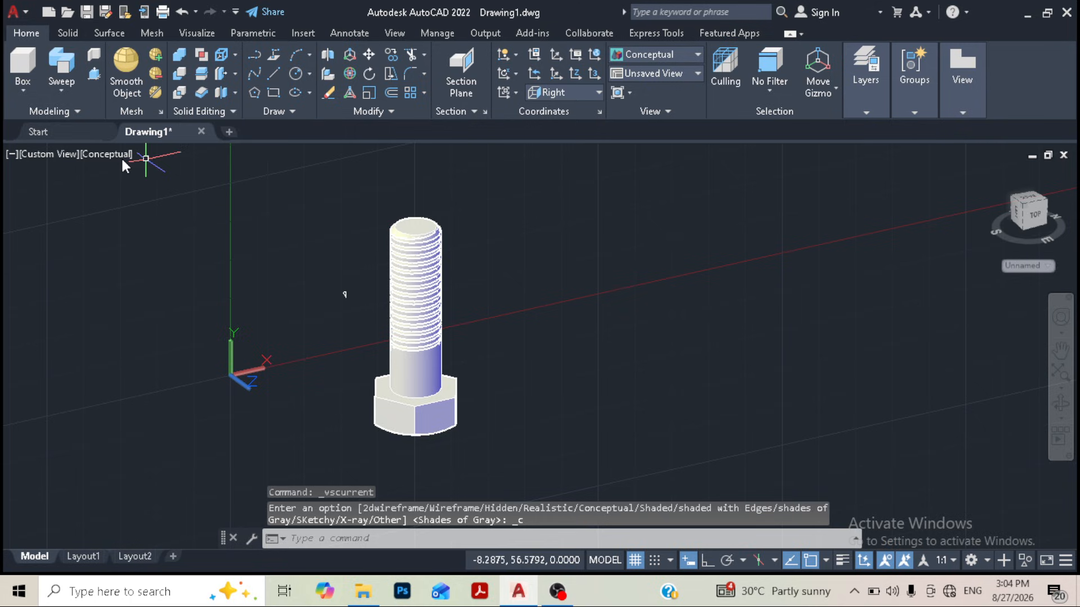
click(102, 153)
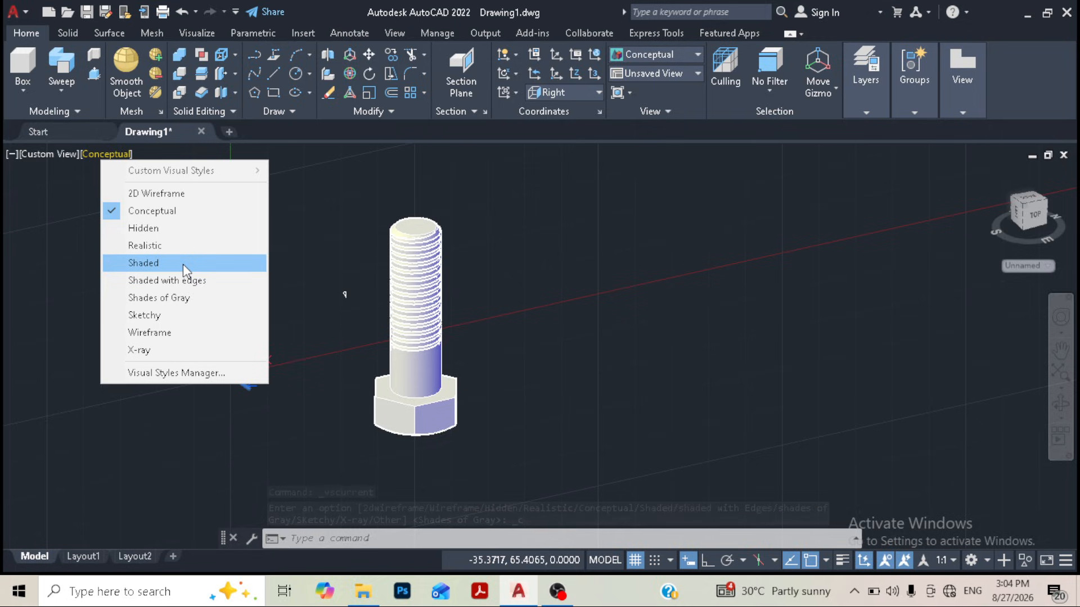
click(177, 304)
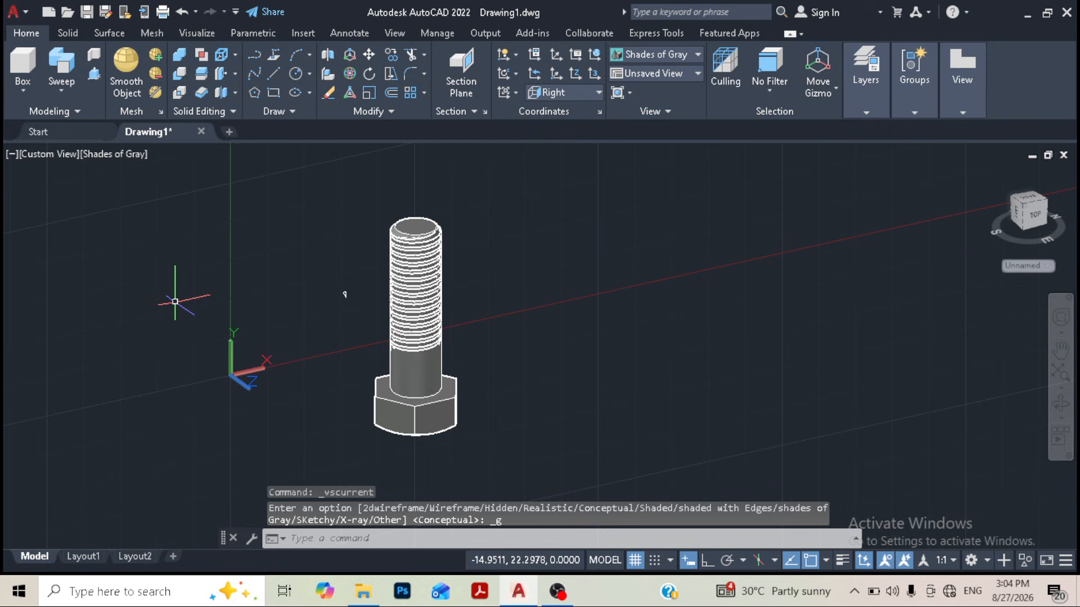